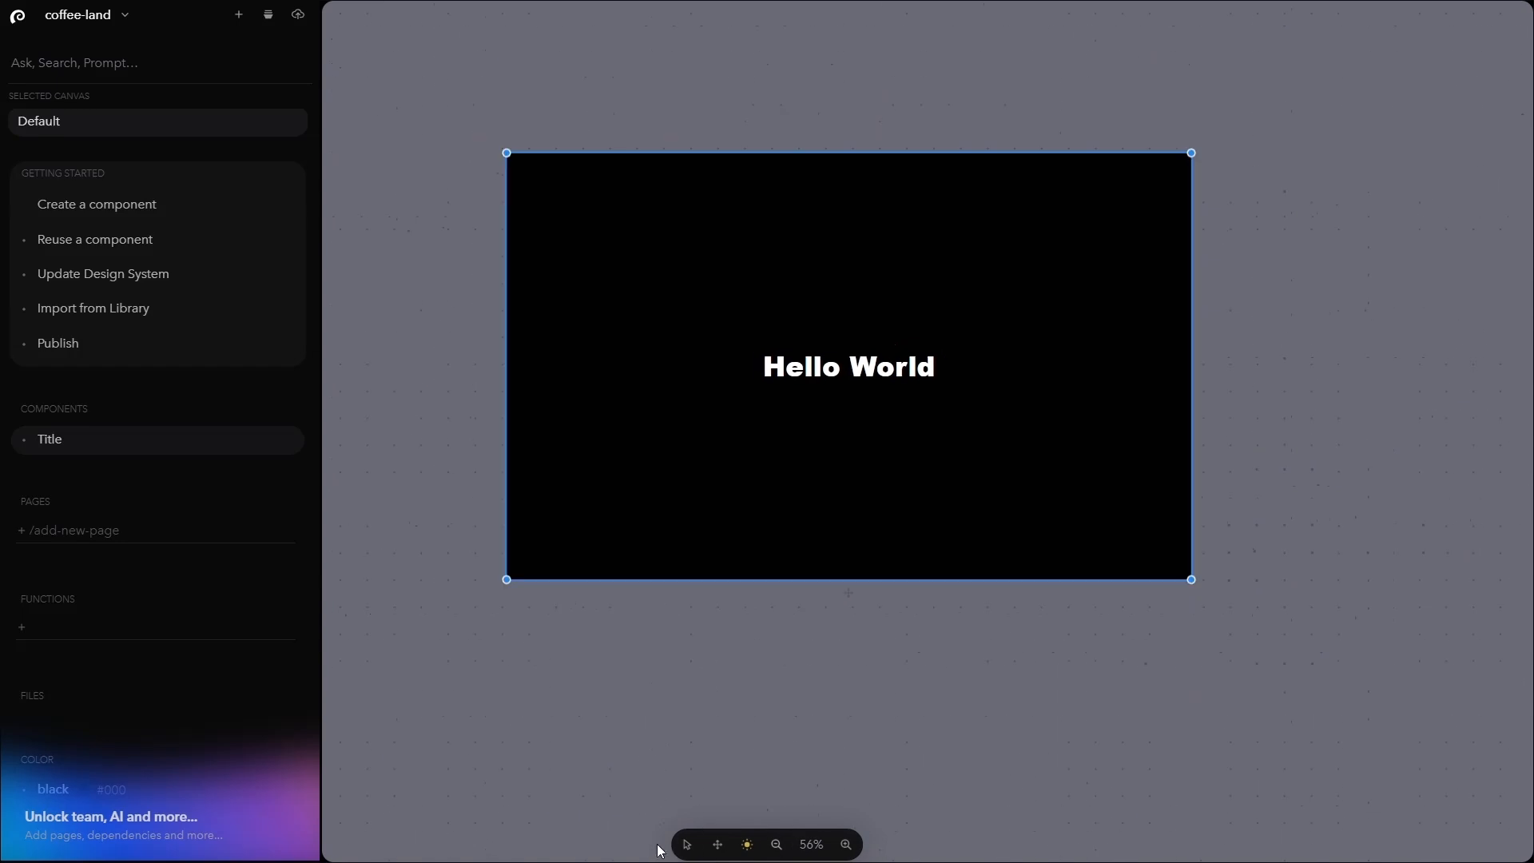
# Edit the Title component's code to add textAlign: 'center' to its H1, below the text property
pyautogui.click(717, 845)
pyautogui.moveTo(695, 687); pyautogui.dragTo(739, 705)
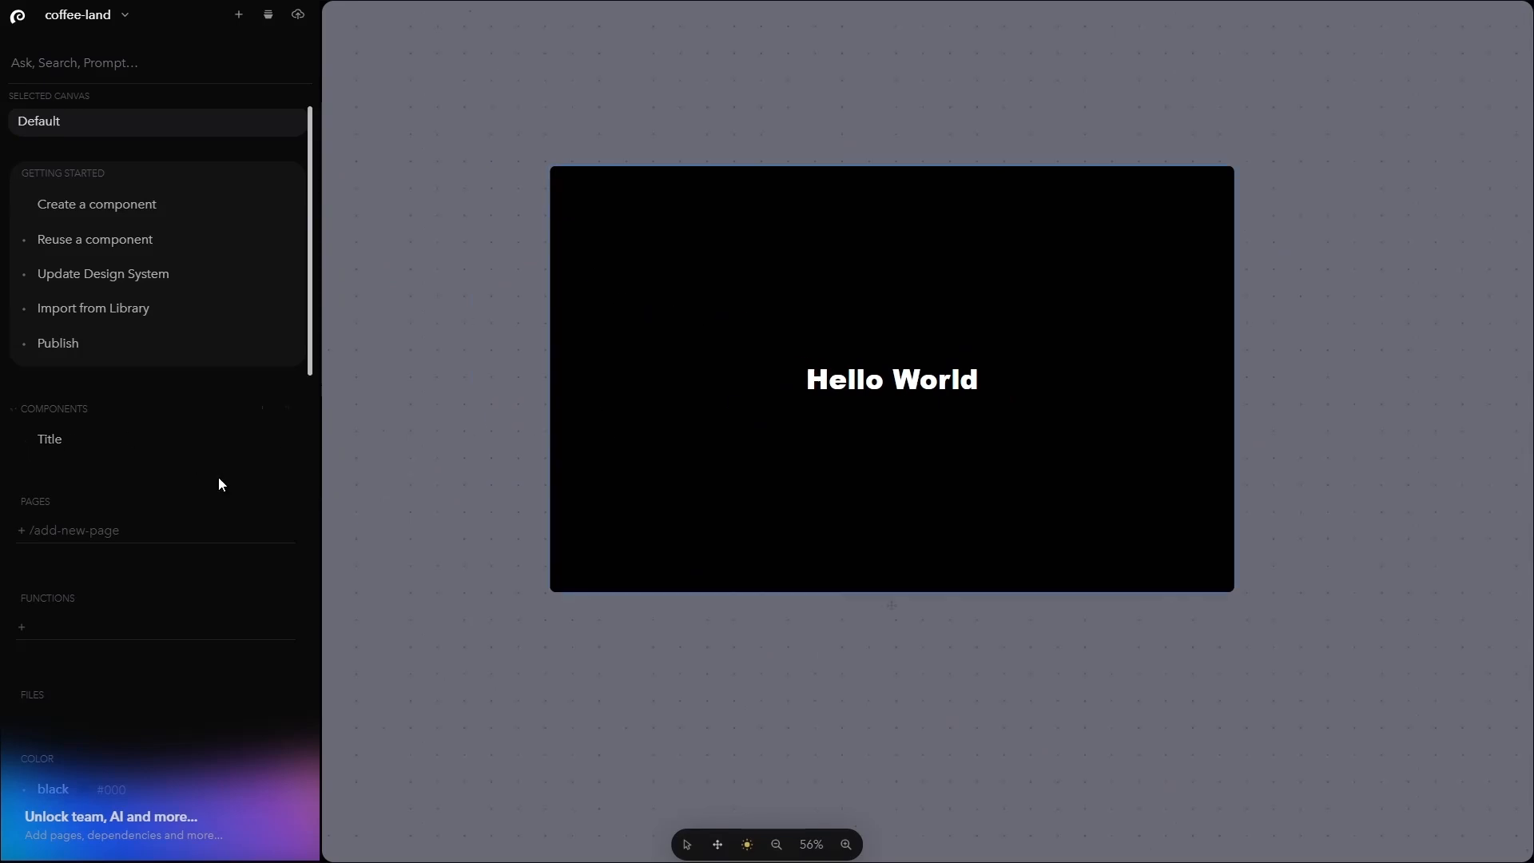
pyautogui.rightClick(46, 438)
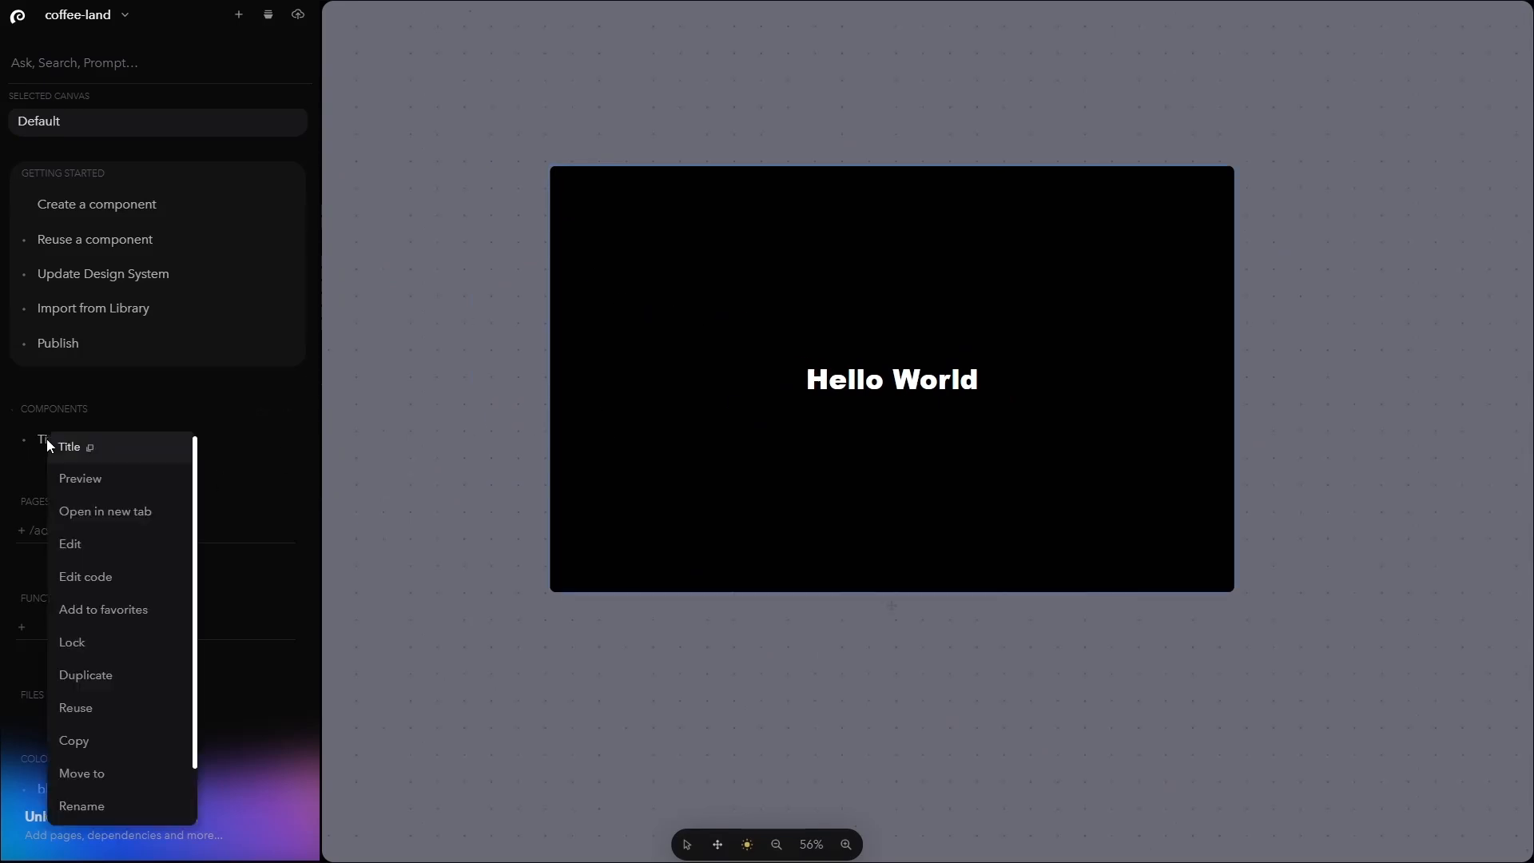
pyautogui.click(83, 577)
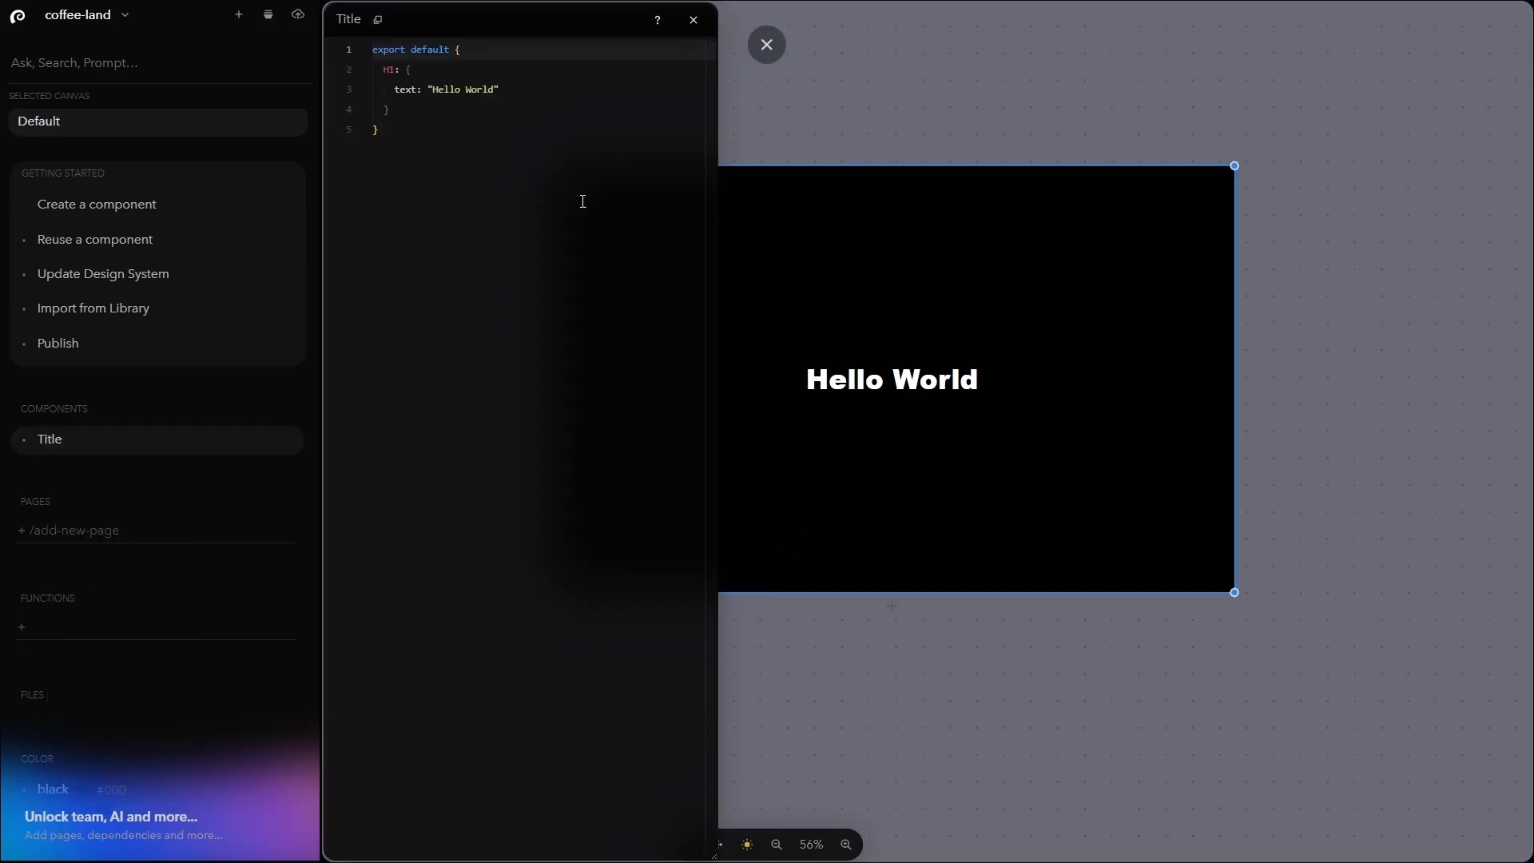
pyautogui.click(523, 90)
pyautogui.write(',')
pyautogui.press('Return')
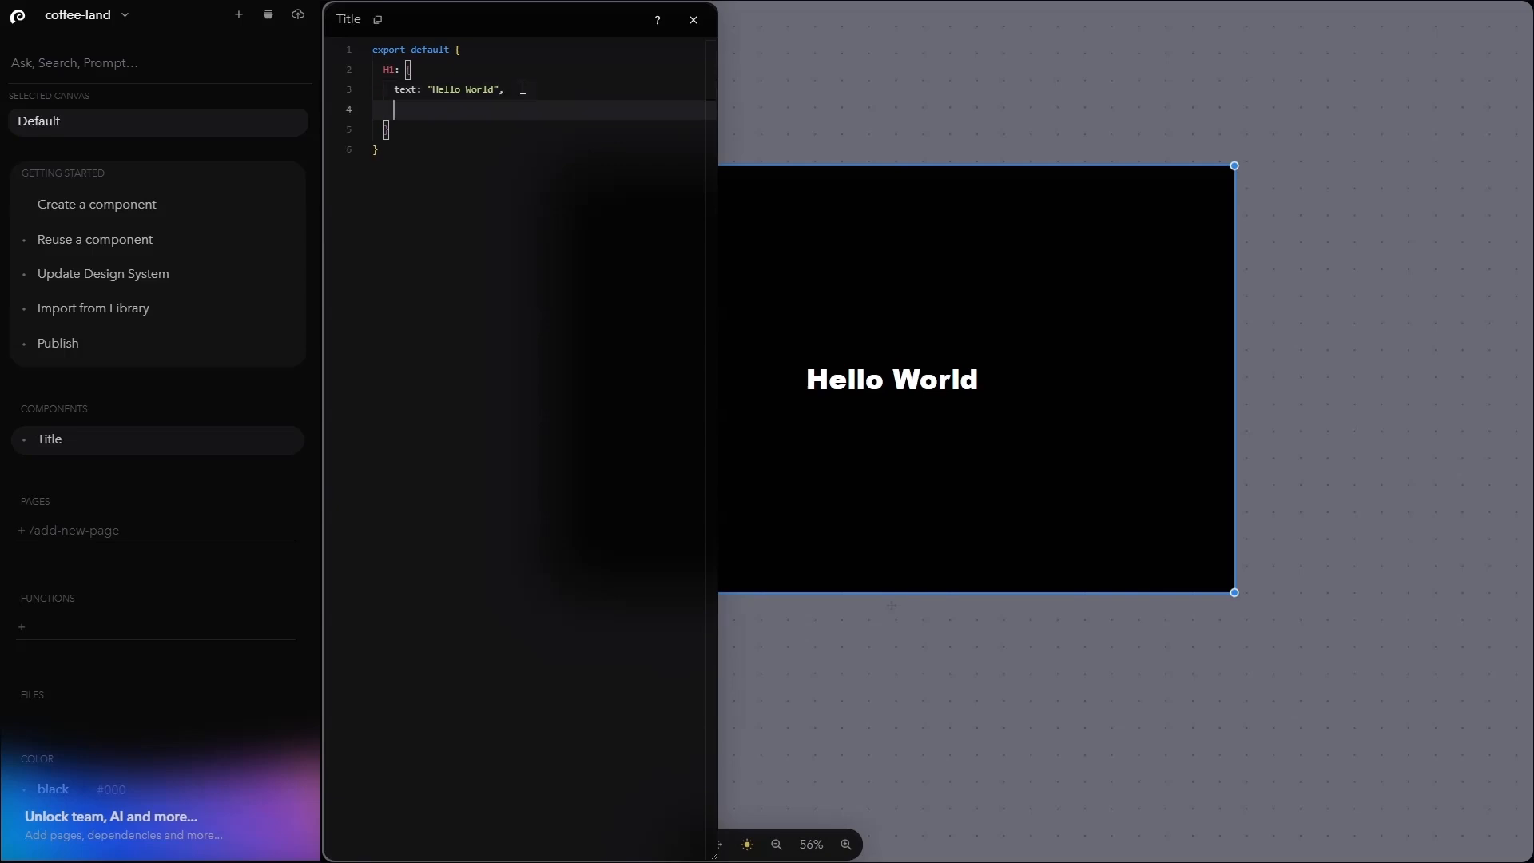
pyautogui.write("textAlign: 'ceter")
pyautogui.press('BackSpace')
pyautogui.press('BackSpace')
pyautogui.press('BackSpace')
pyautogui.write('nter')
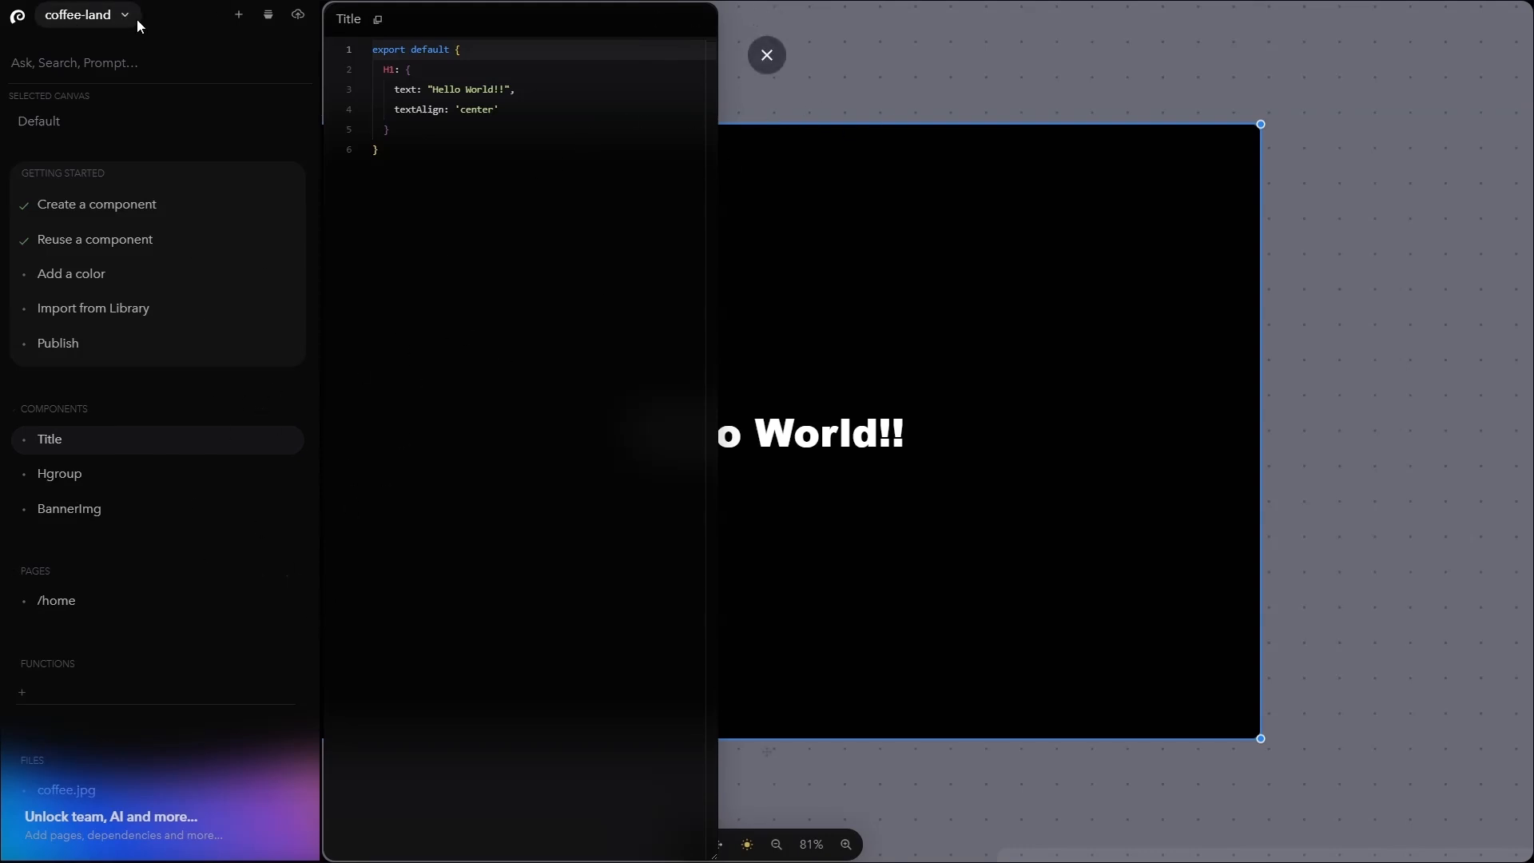
# Open the help documentation and look through the API overview's example code
pyautogui.click(15, 19)
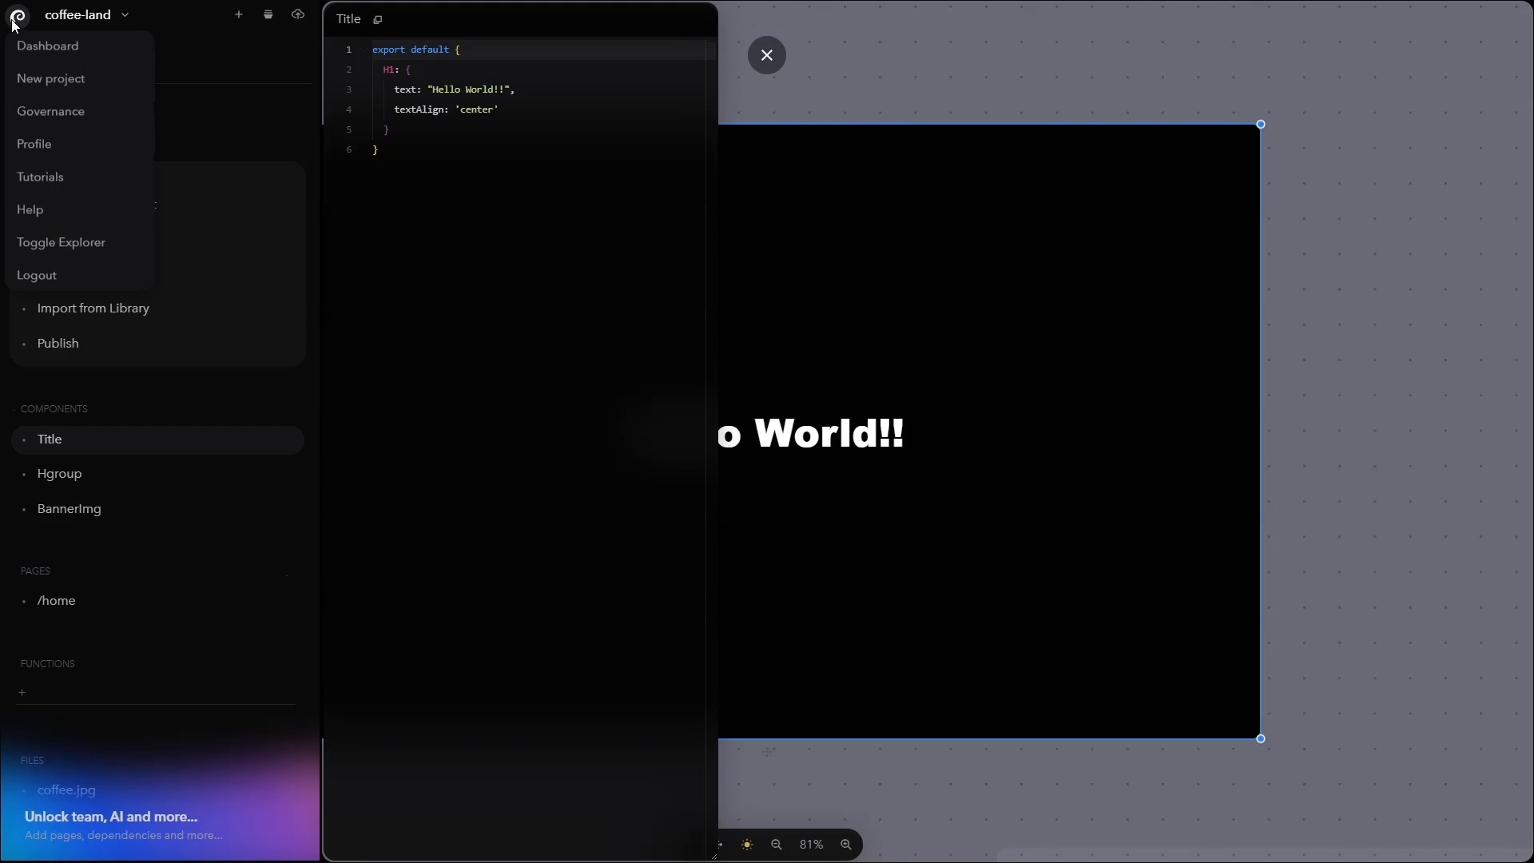
pyautogui.click(35, 210)
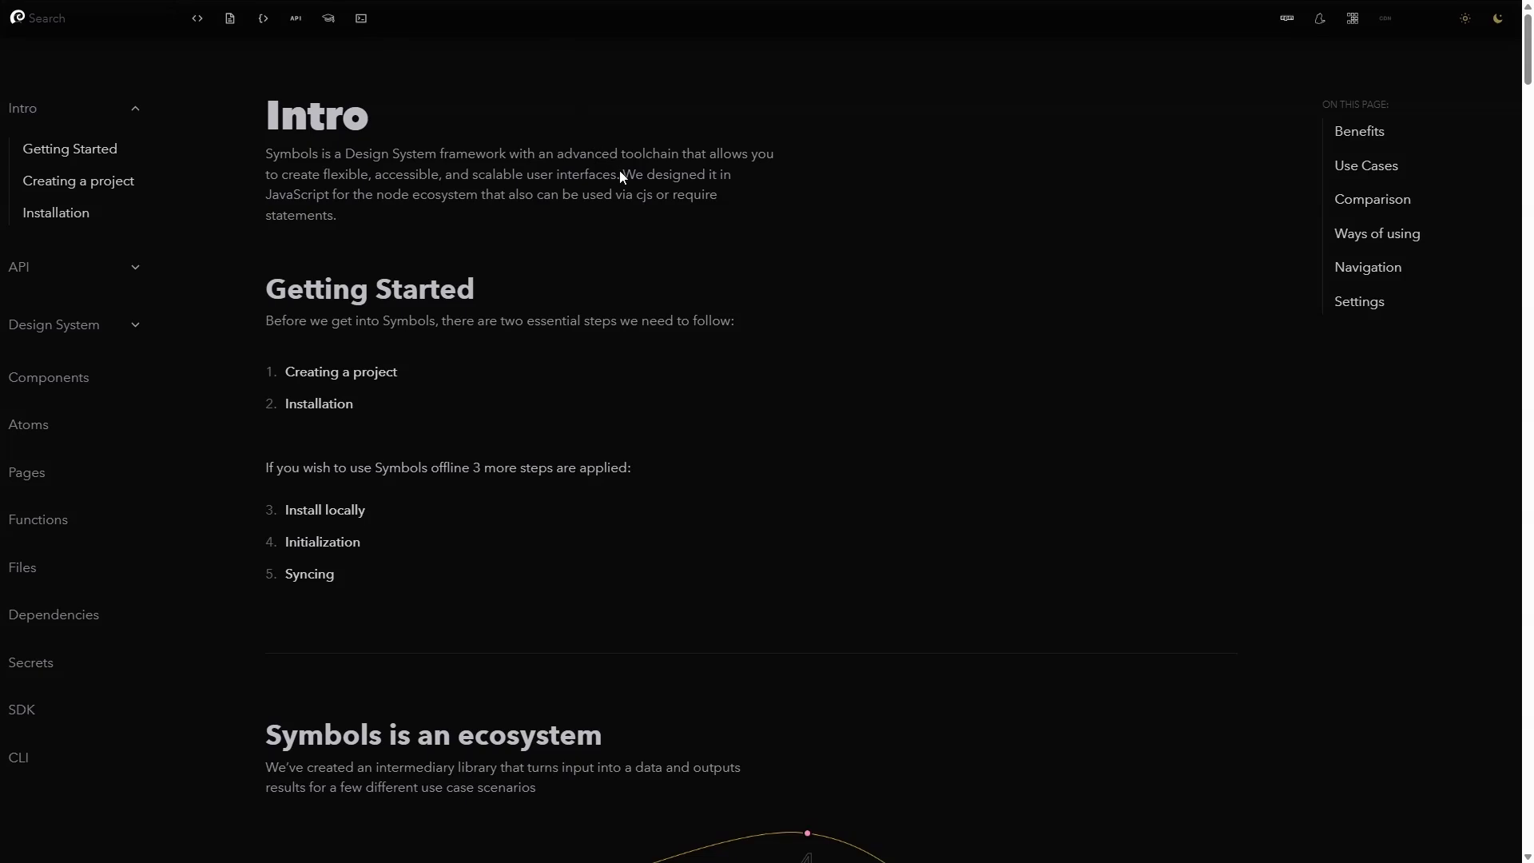
pyautogui.click(135, 269)
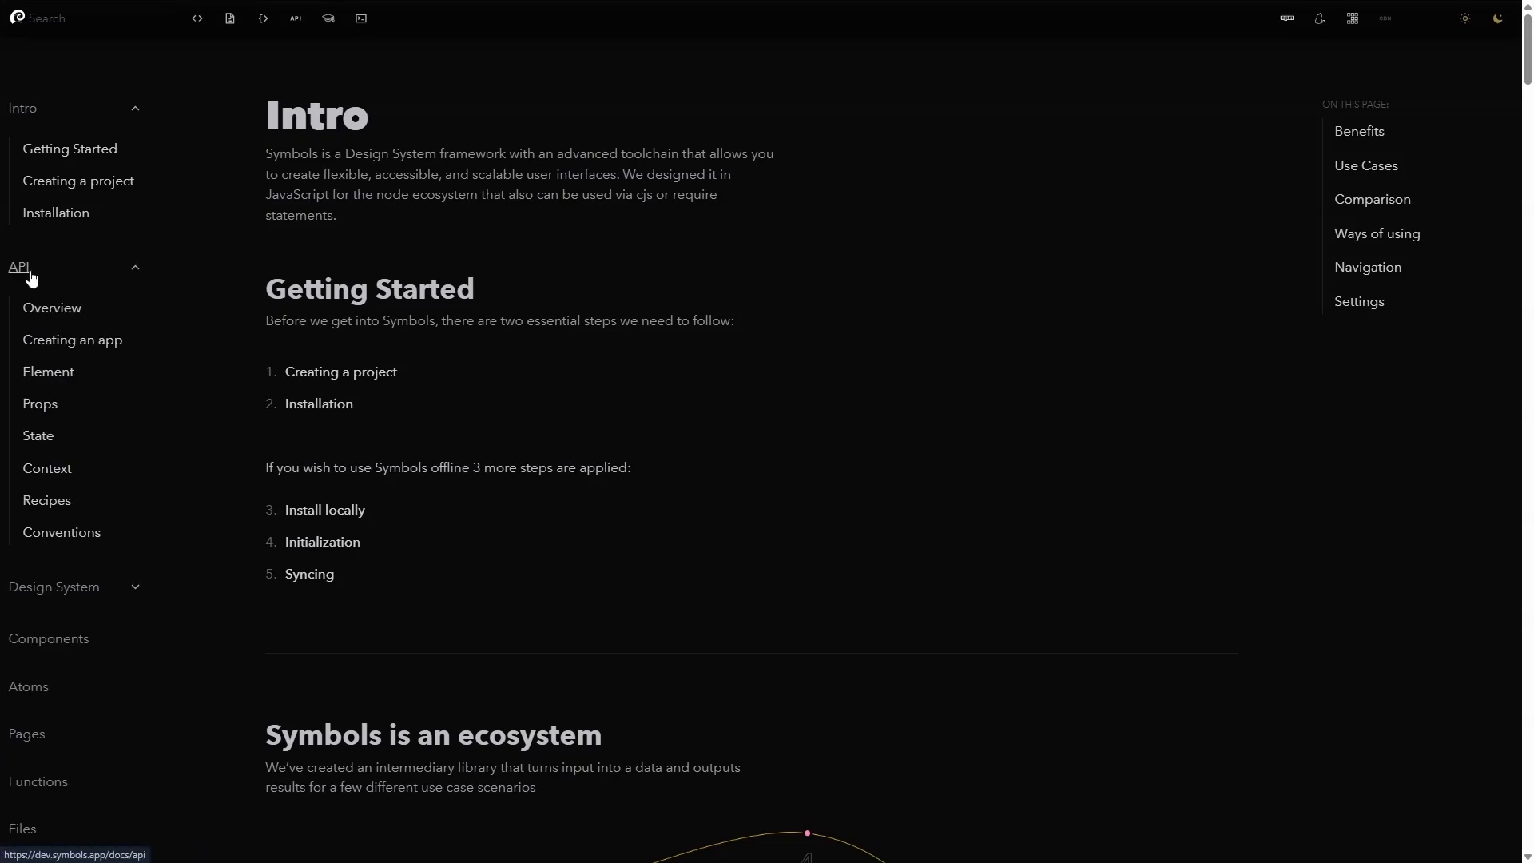
pyautogui.scroll(-6, 498, 435)
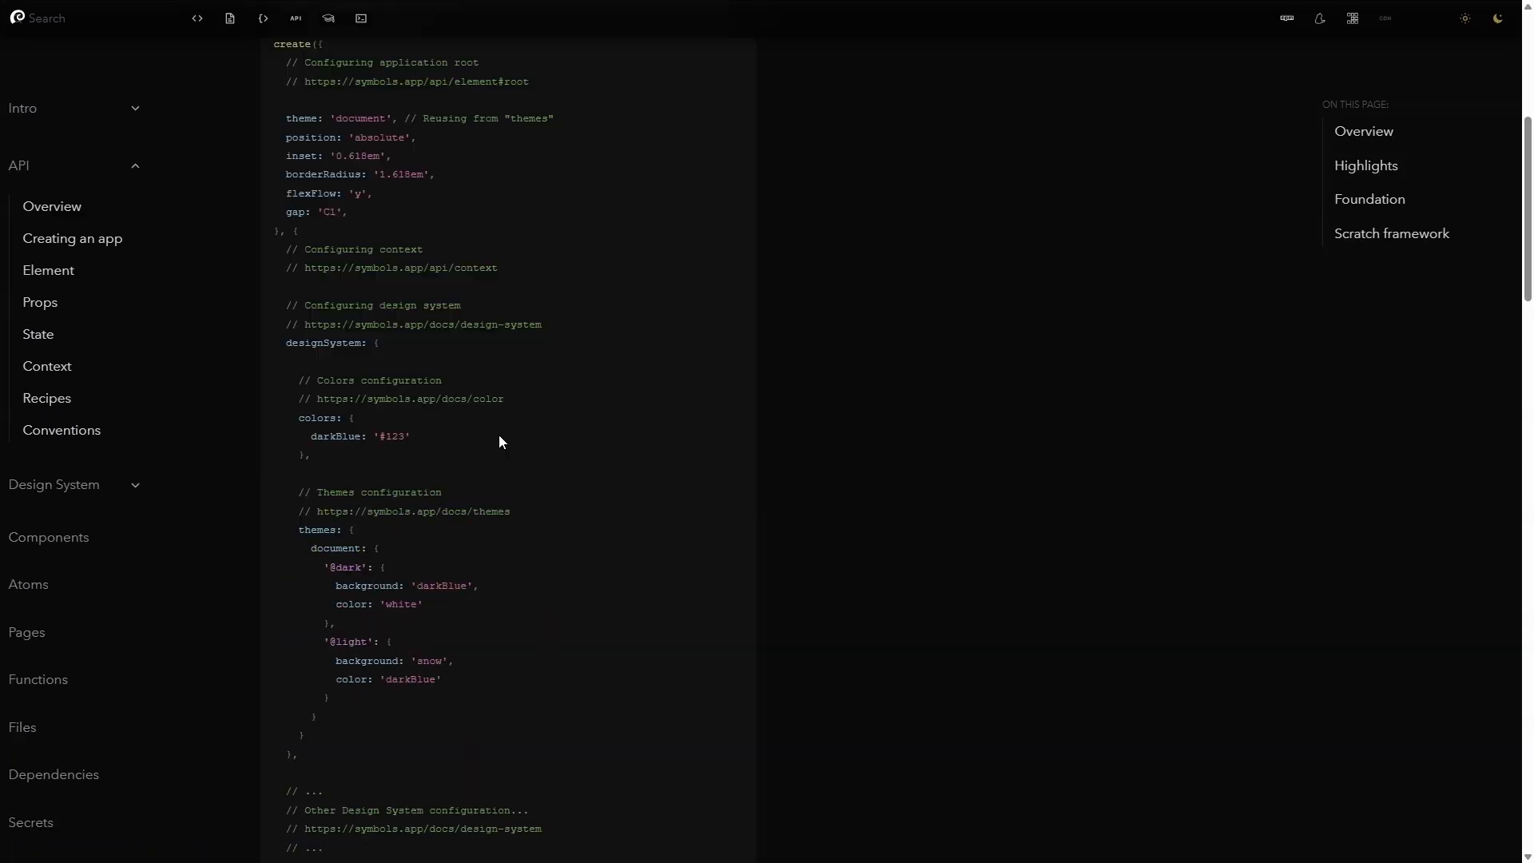
pyautogui.scroll(-8, 500, 436)
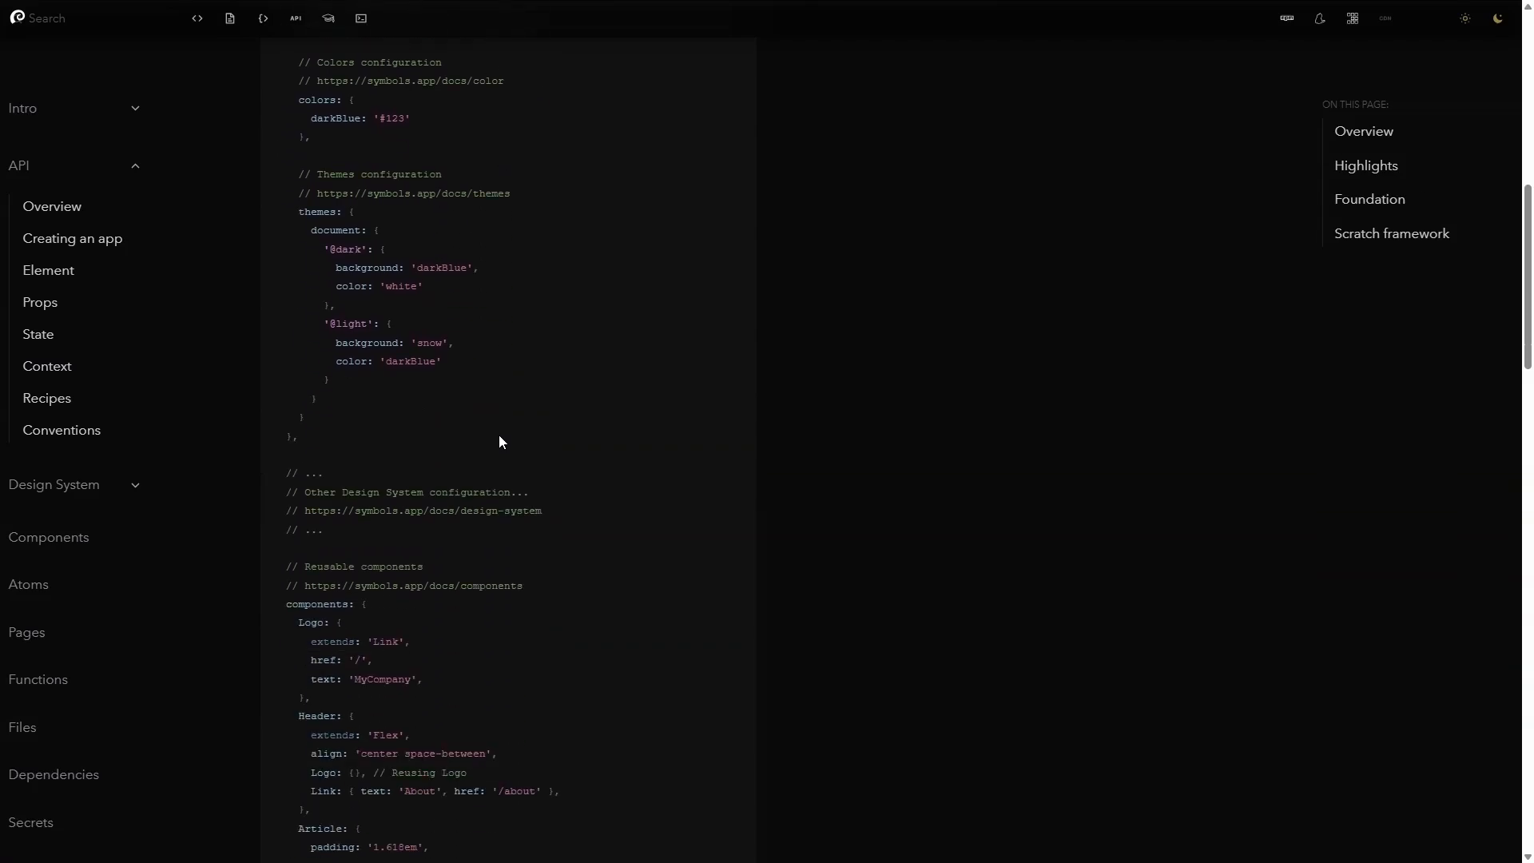
pyautogui.scroll(15, 499, 435)
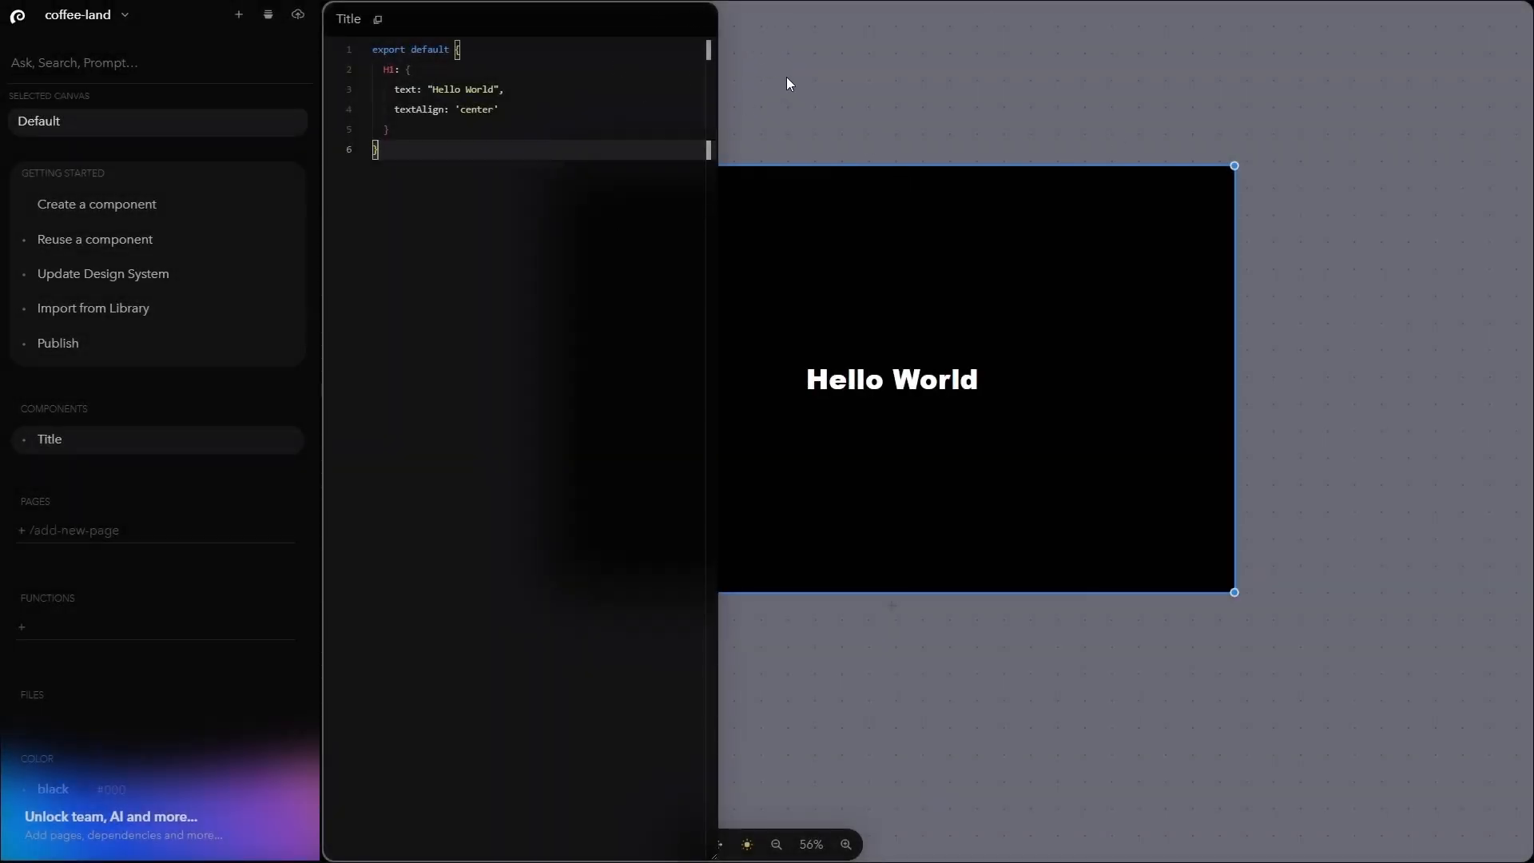
# Close the Title component's code, then create a new page named /home and open it for editing
pyautogui.moveTo(678, 16)
pyautogui.click(694, 21)
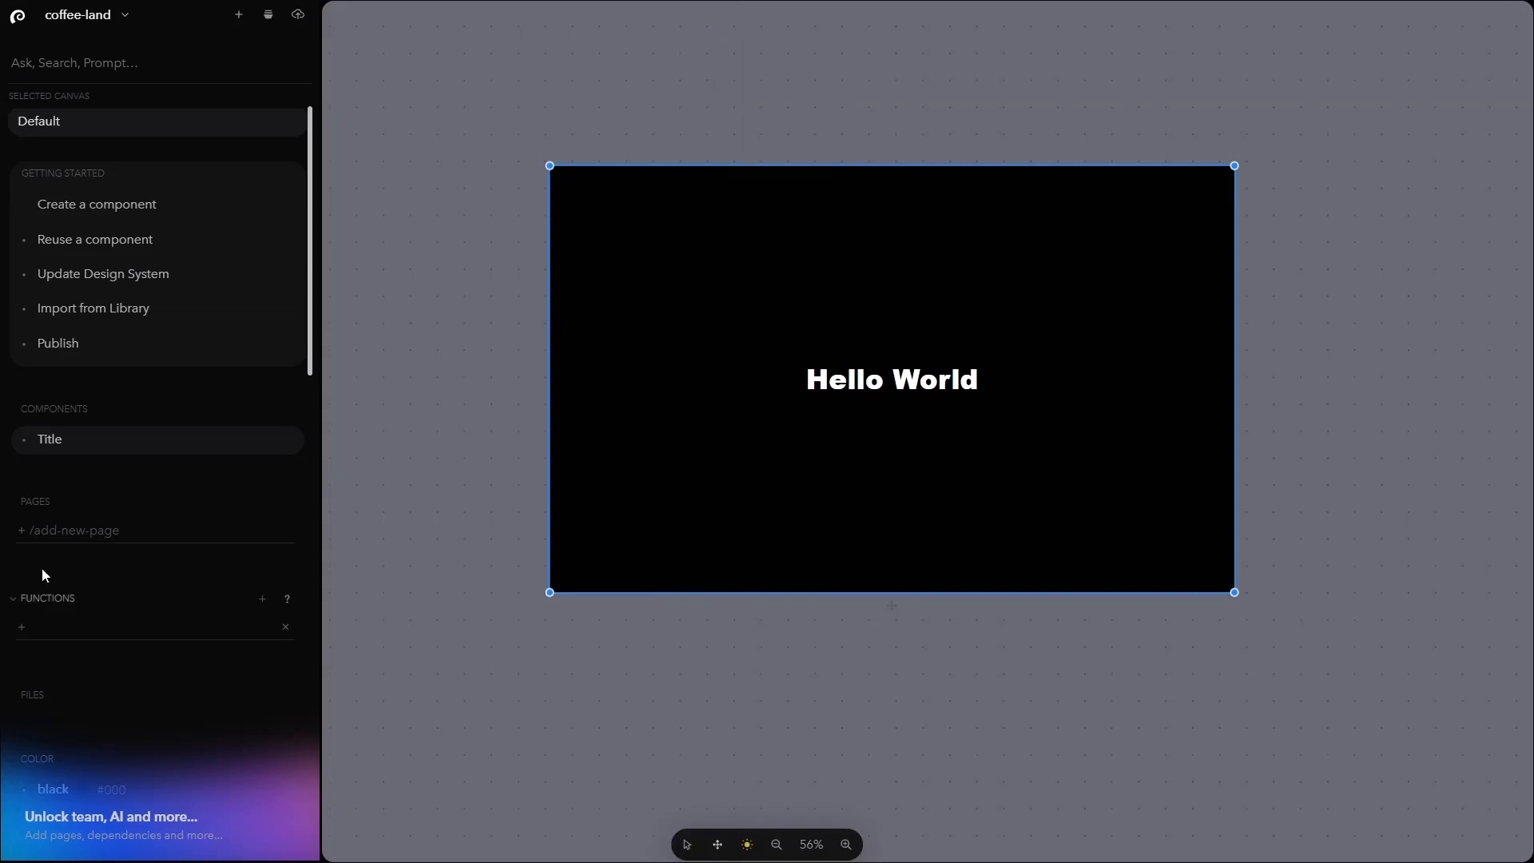
pyautogui.click(49, 531)
pyautogui.write('/home')
pyautogui.press('Return')
pyautogui.click(52, 530)
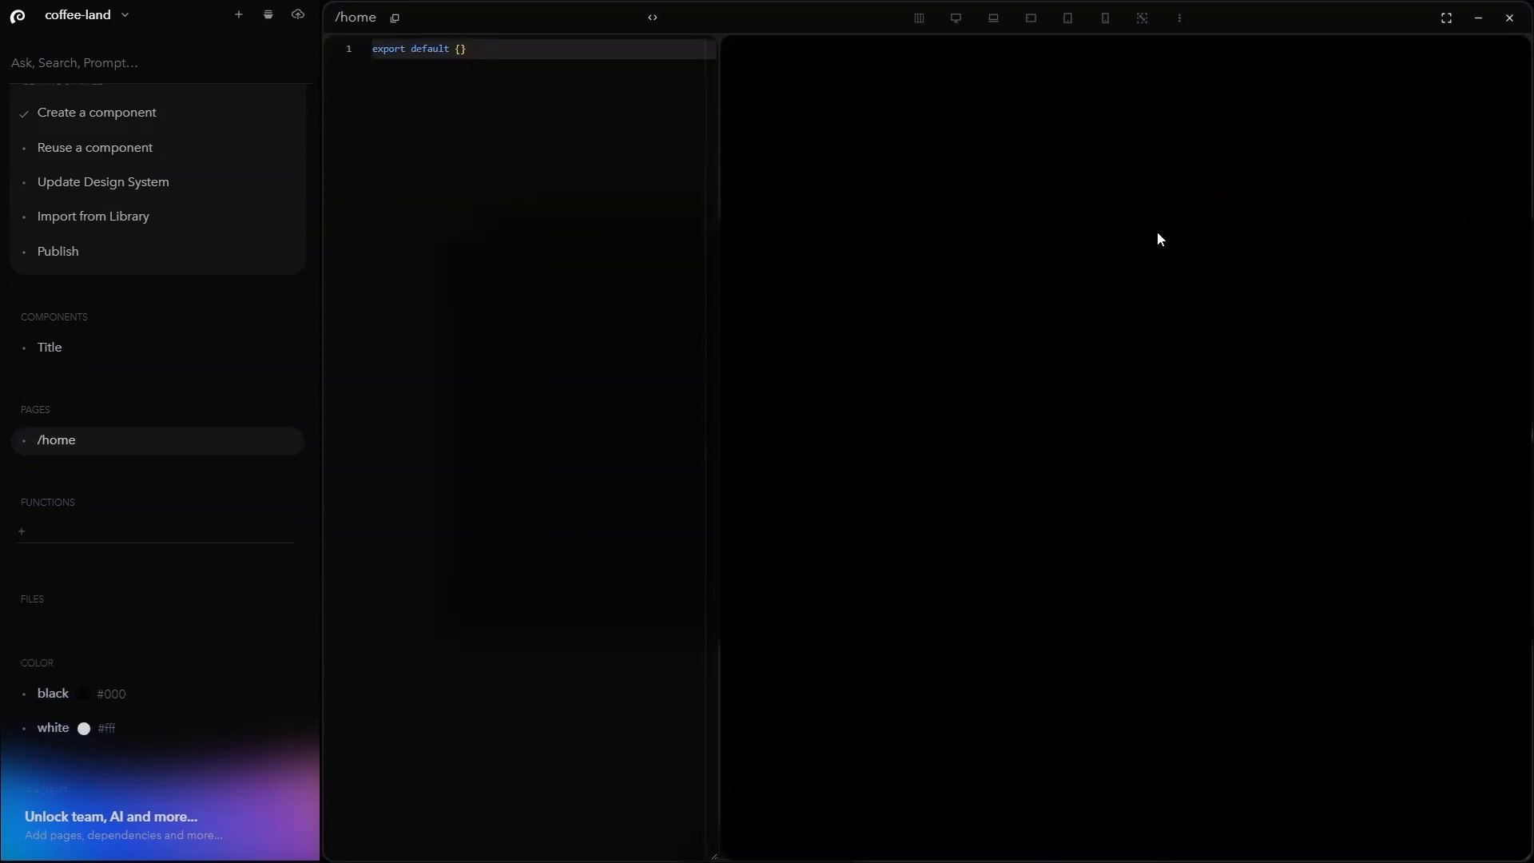
# Insert the Title component into the /home page's code as an empty object
pyautogui.moveTo(377, 47); pyautogui.dragTo(509, 66)
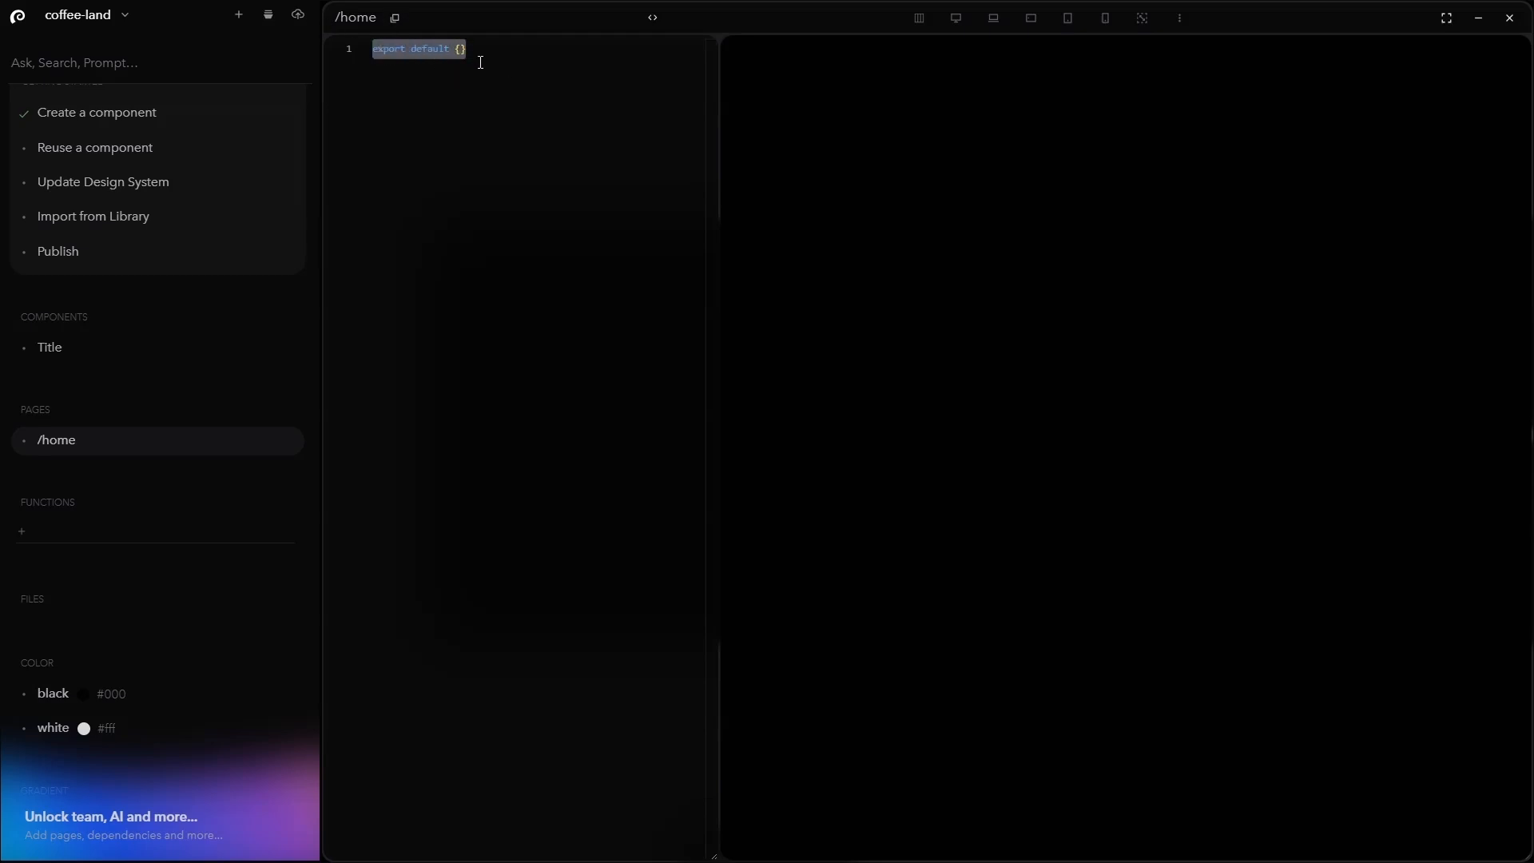
pyautogui.click(469, 53)
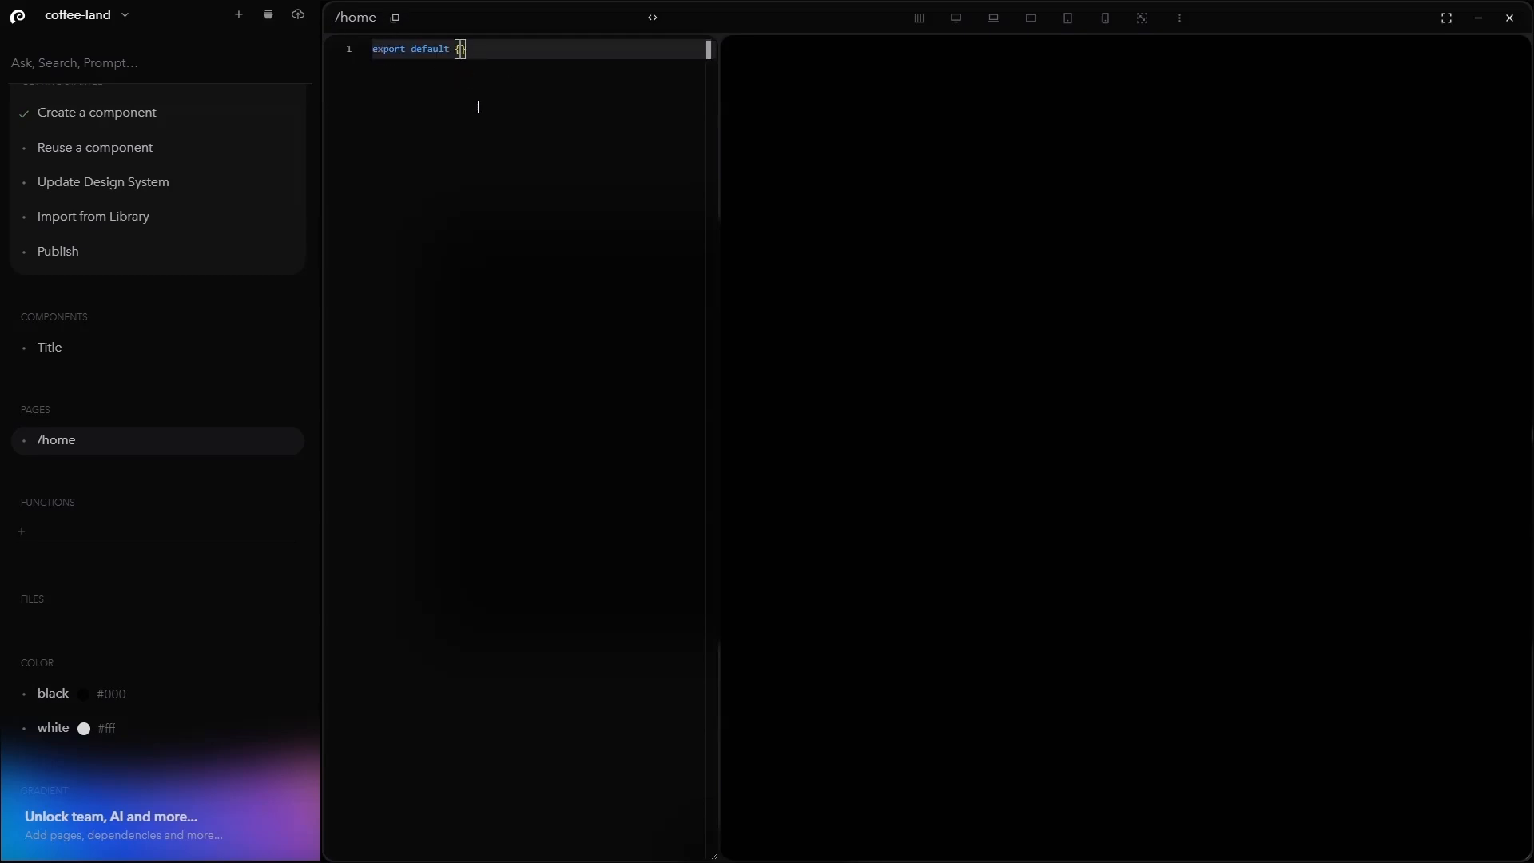
pyautogui.press('Return')
pyautogui.write('Ti')
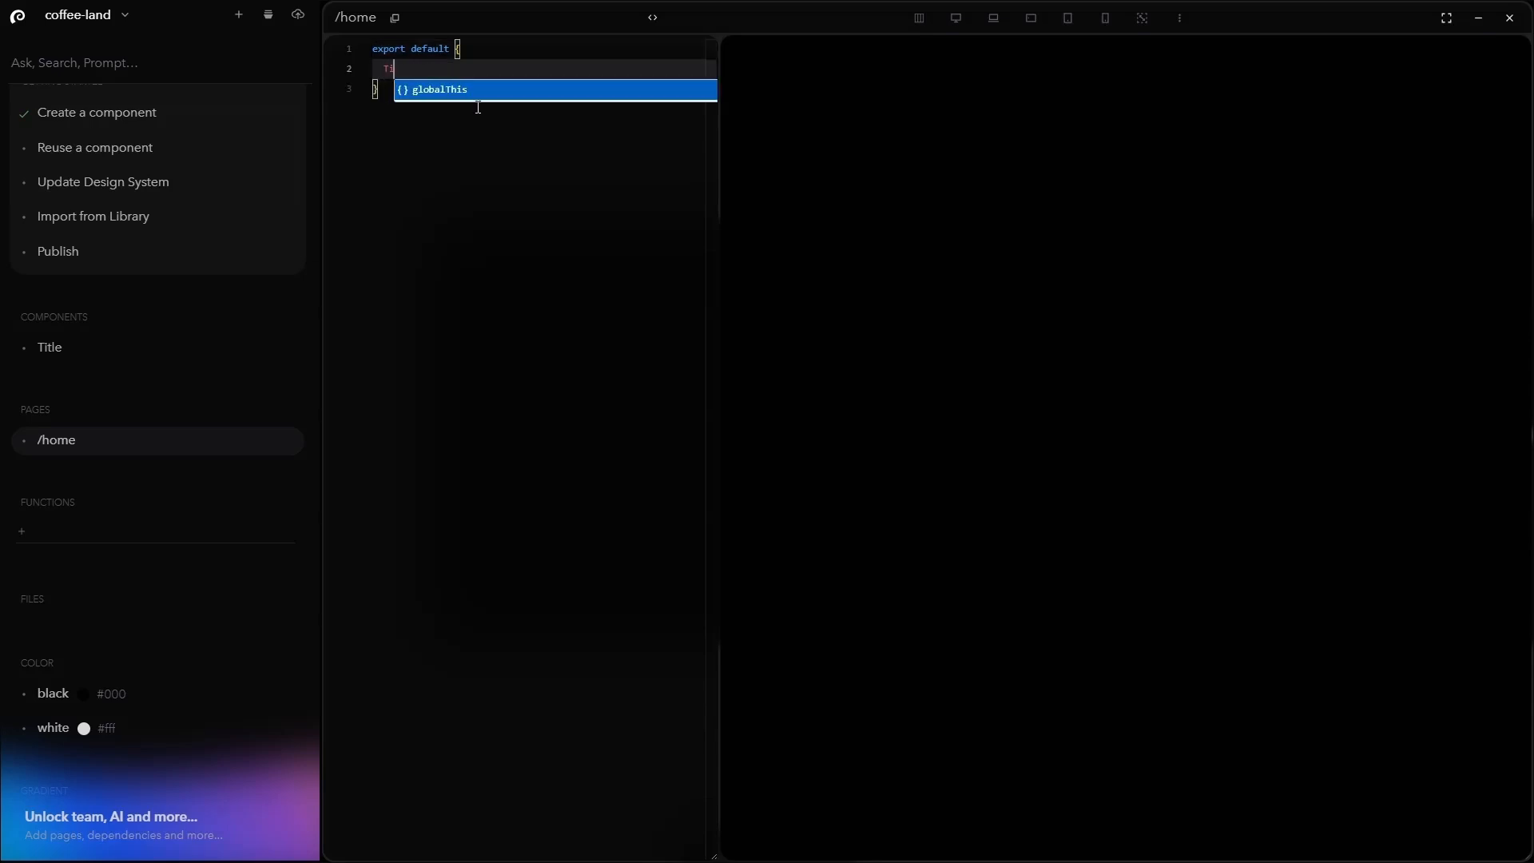
pyautogui.write('tle: {')
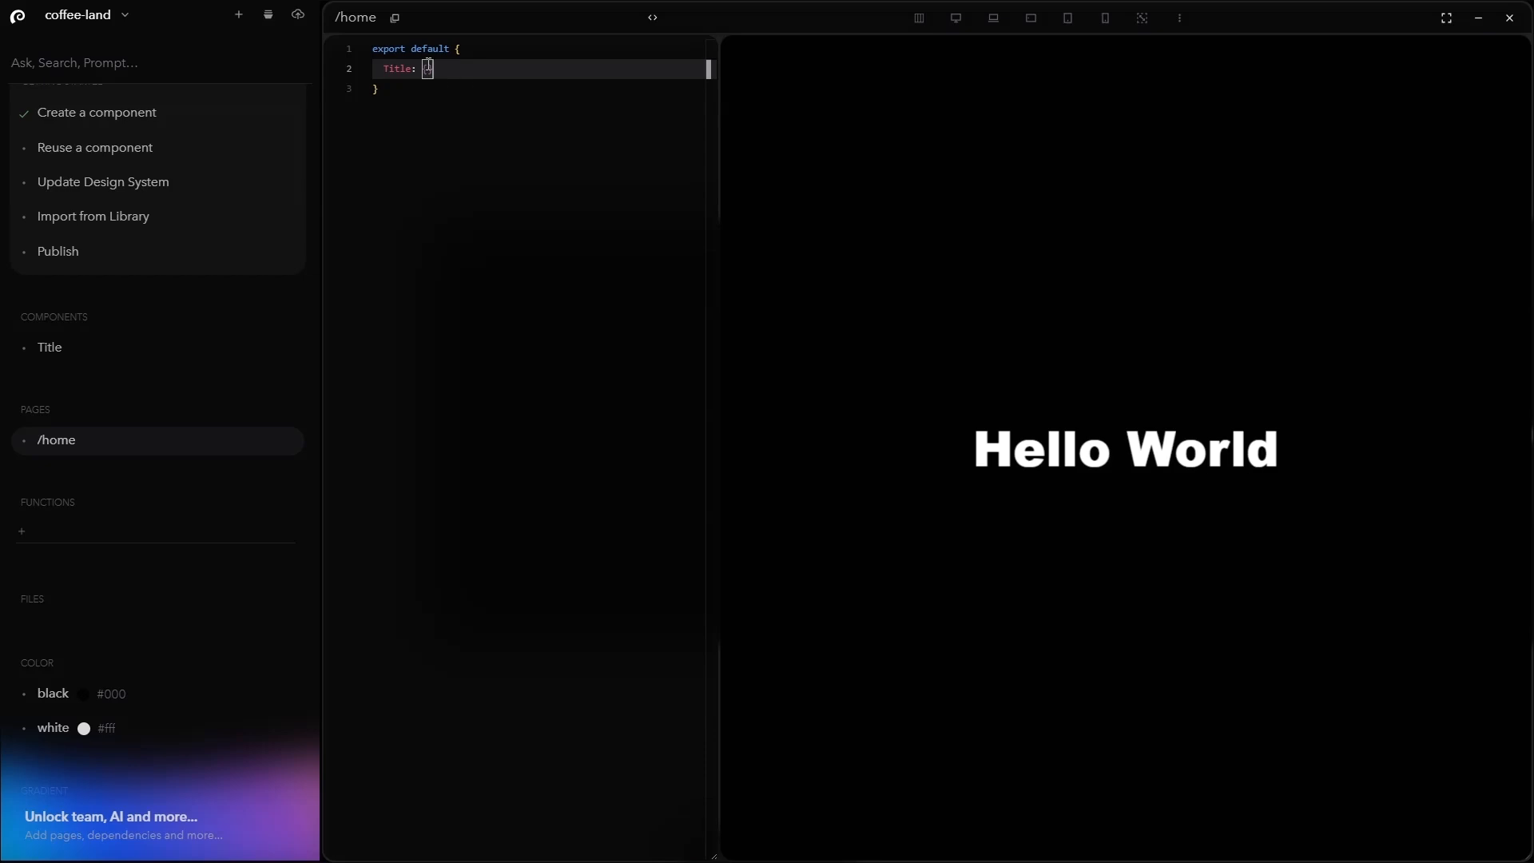
# Try to override the heading by setting text: "Coffee Land" directly inside Title in the /home page's code
pyautogui.moveTo(423, 70)
pyautogui.mouseDown()
pyautogui.moveTo(439, 71)
pyautogui.moveTo(417, 70)
pyautogui.mouseUp()
pyautogui.click(461, 75)
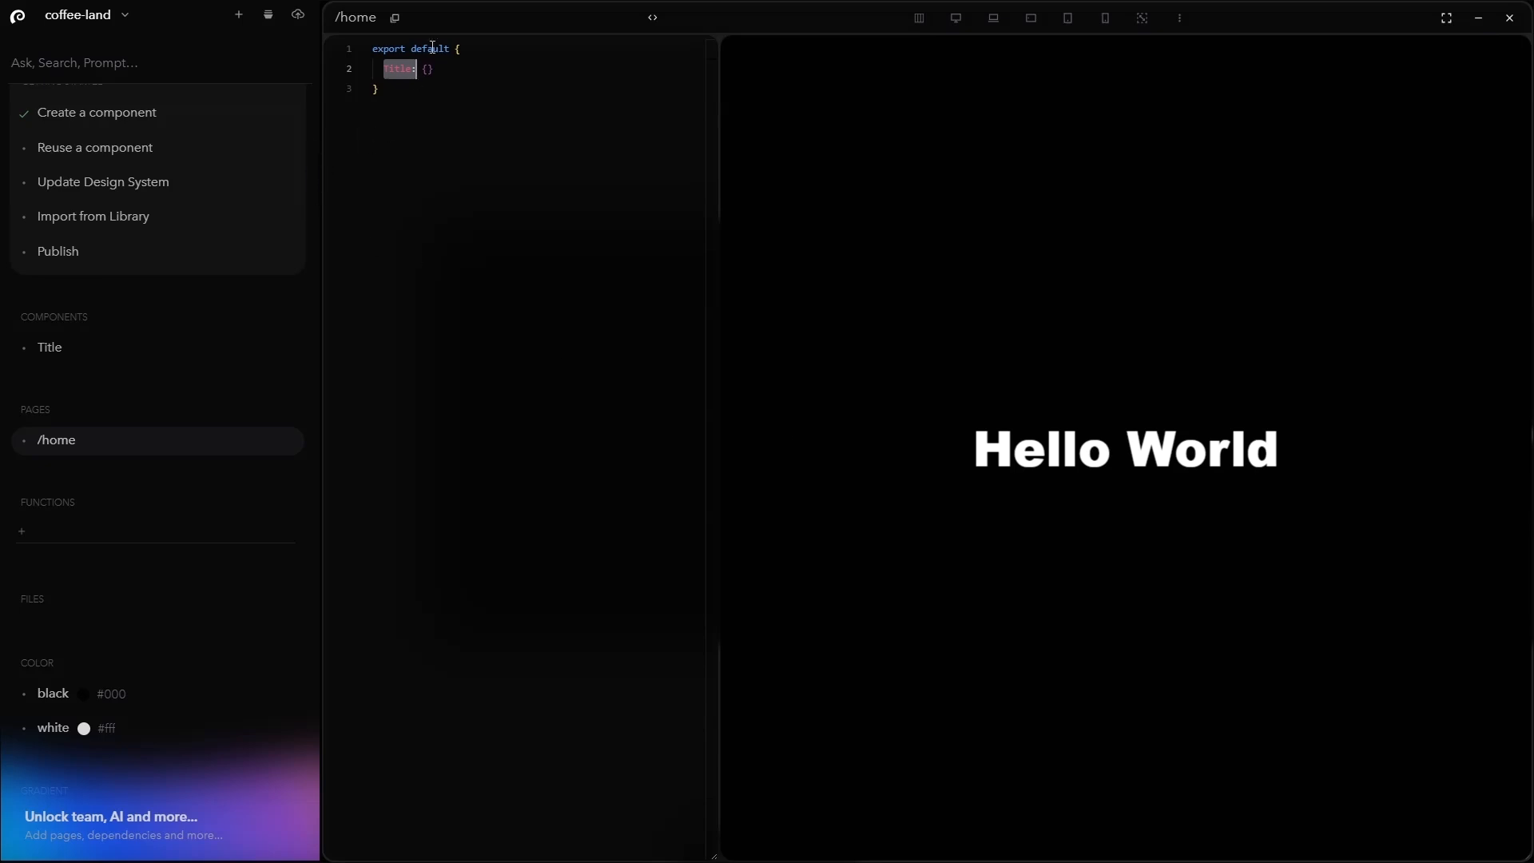
pyautogui.click(431, 71)
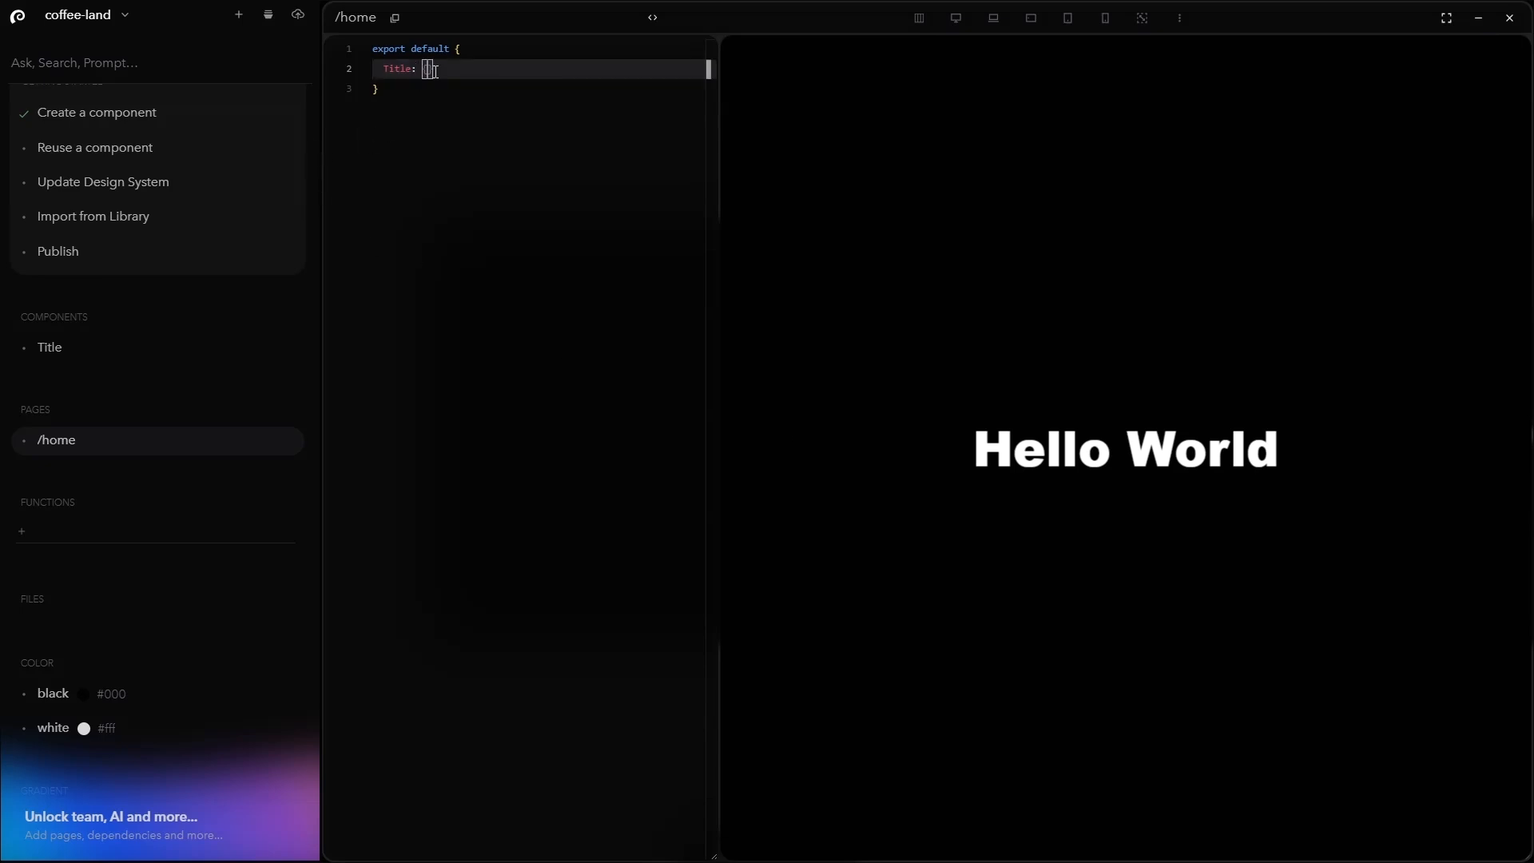
pyautogui.press('Return')
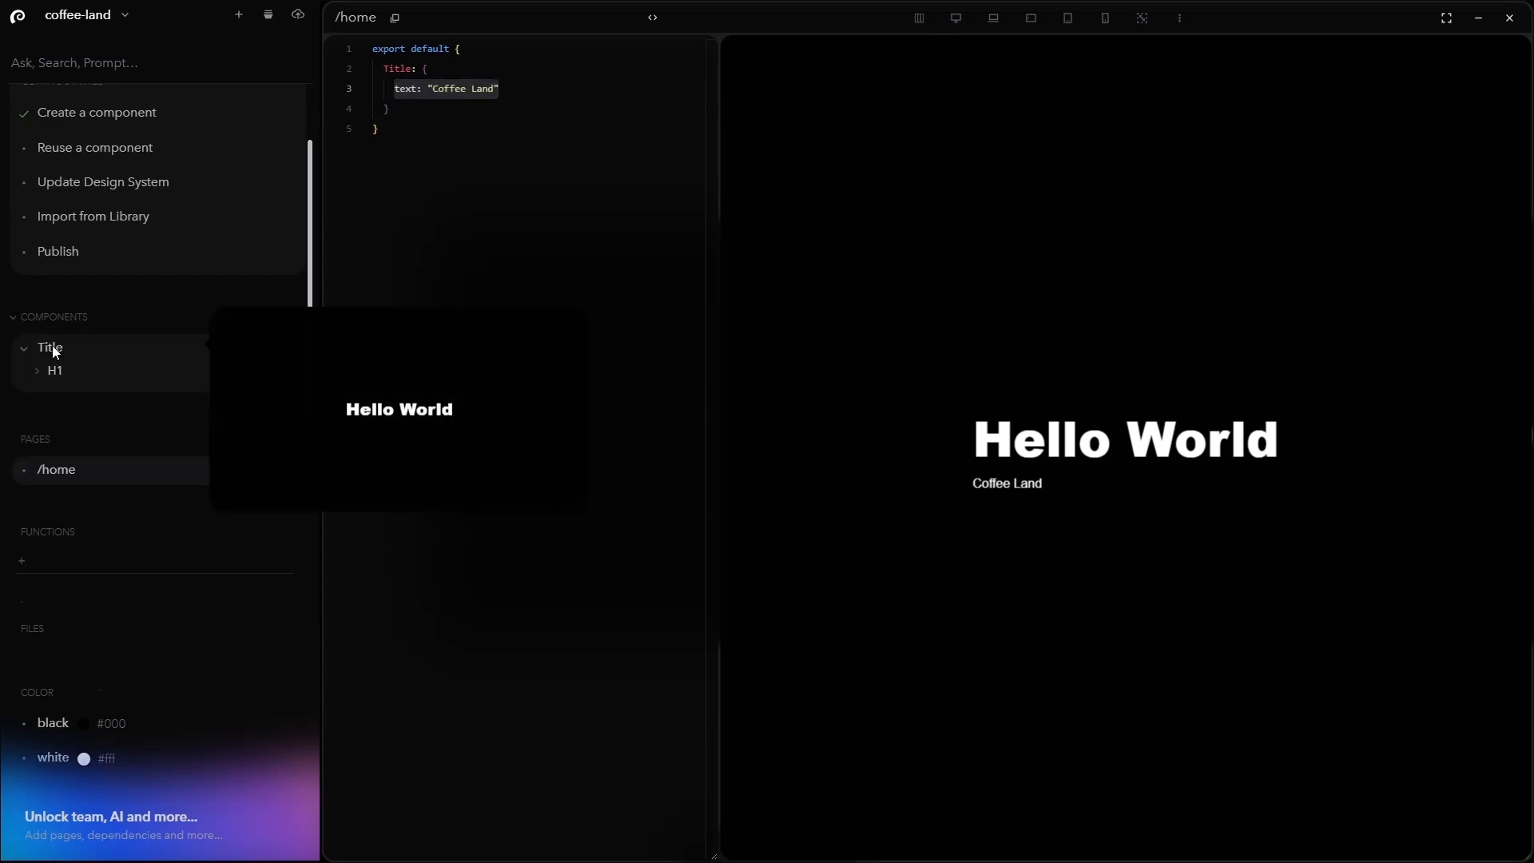
# Examine how the Title component nests its H1 and text, comparing its code and structure with the /home page
pyautogui.click(51, 346)
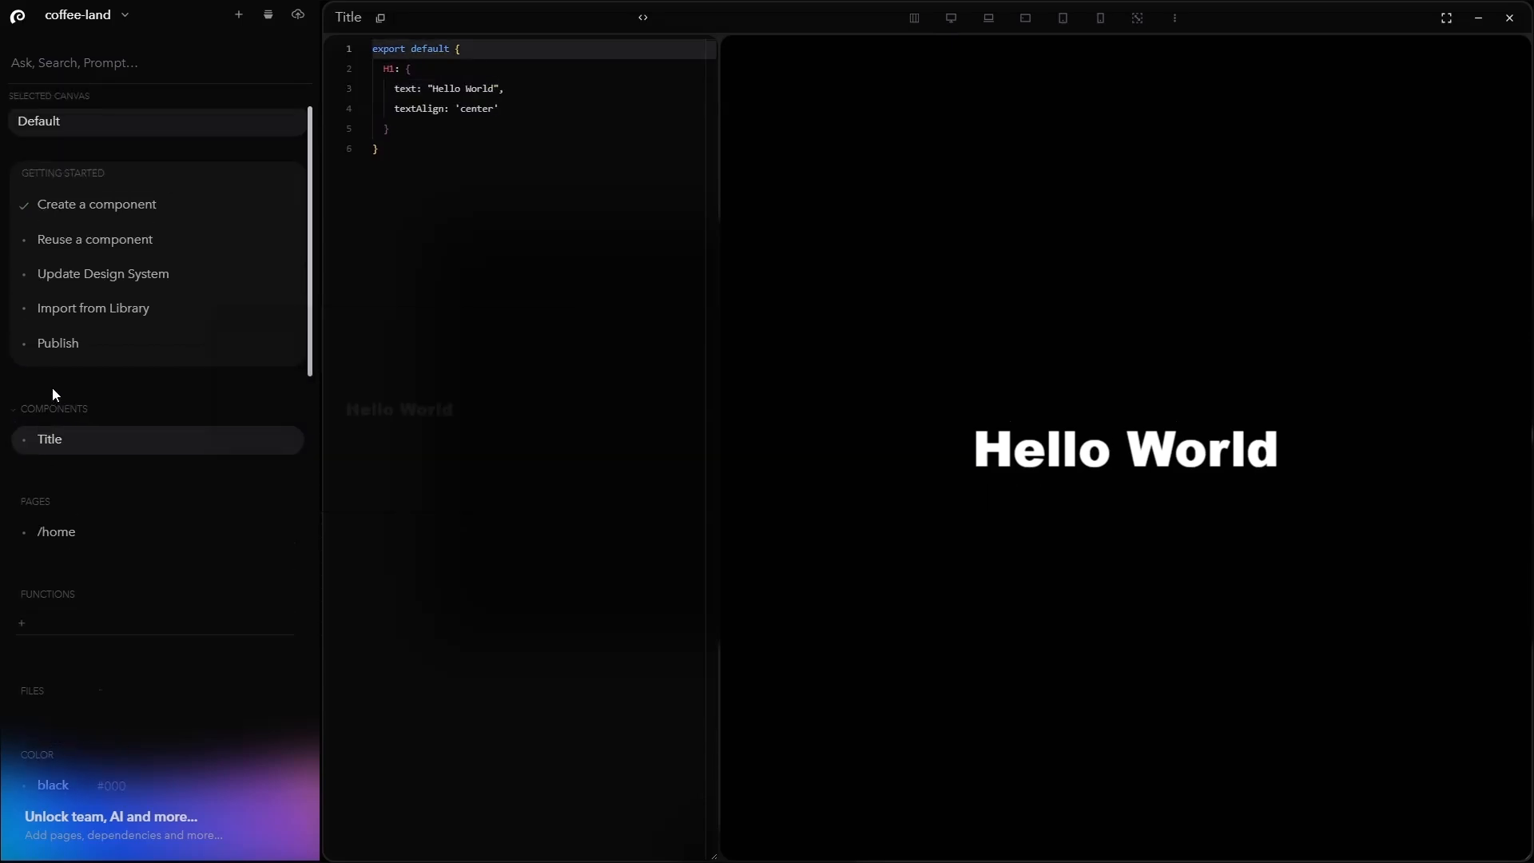
pyautogui.click(24, 440)
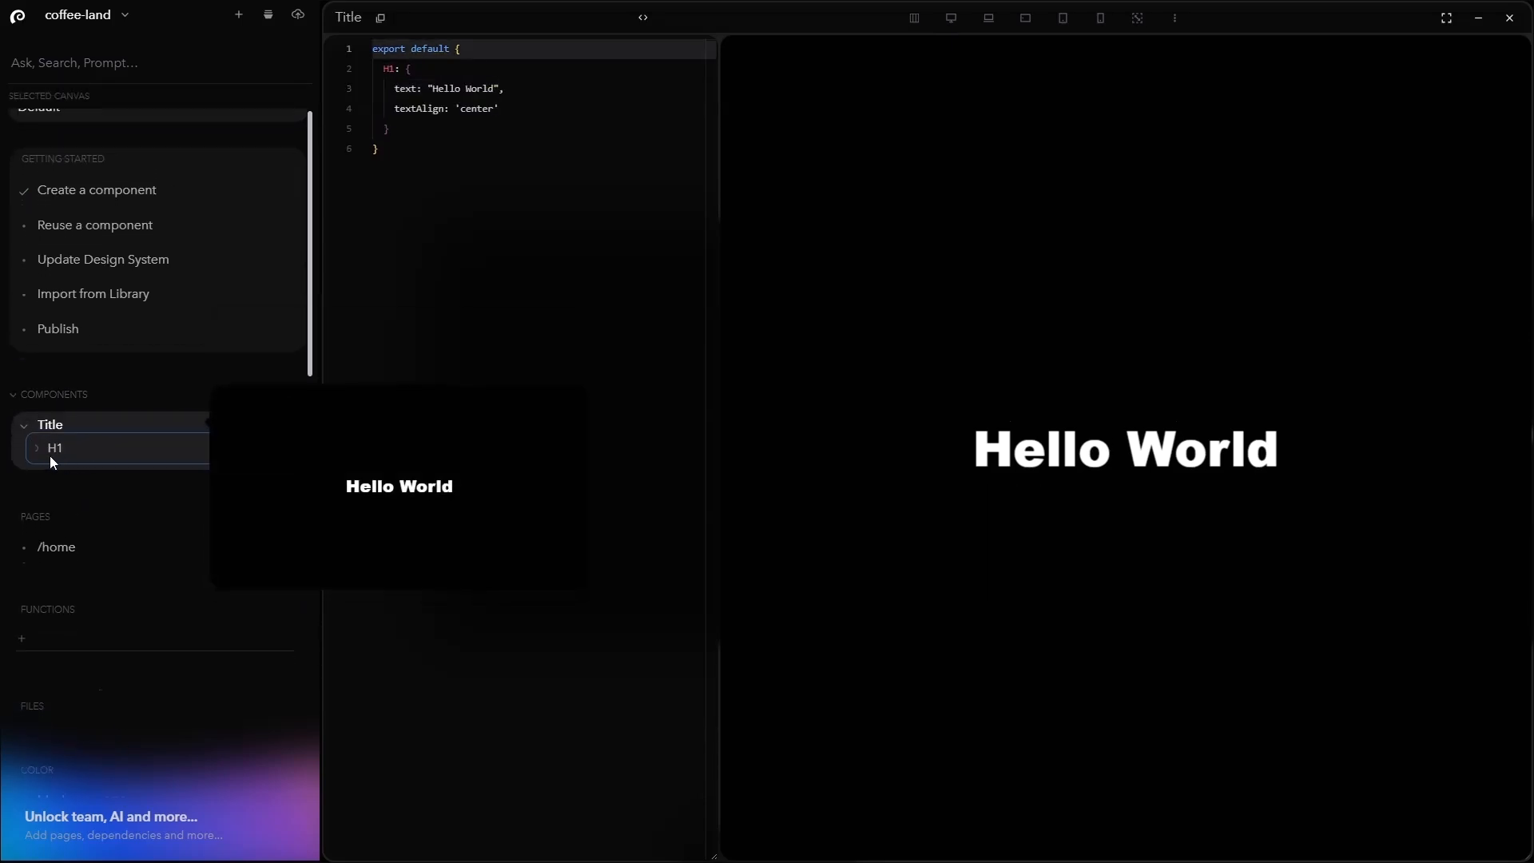
pyautogui.moveTo(395, 89); pyautogui.dragTo(527, 91)
pyautogui.moveTo(386, 70); pyautogui.dragTo(414, 73)
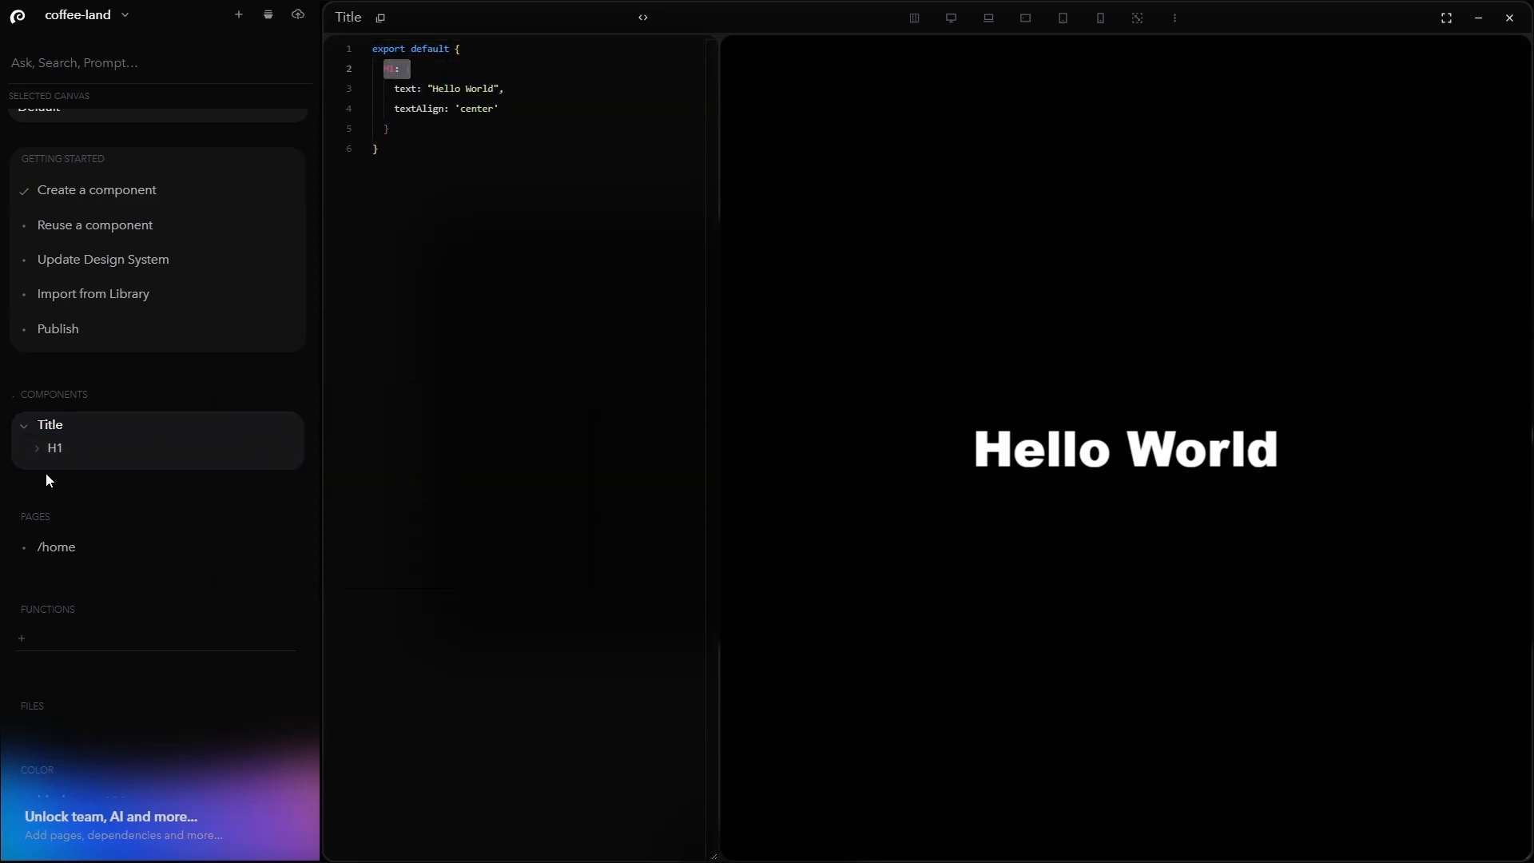
pyautogui.click(59, 547)
pyautogui.scroll(-2, 61, 548)
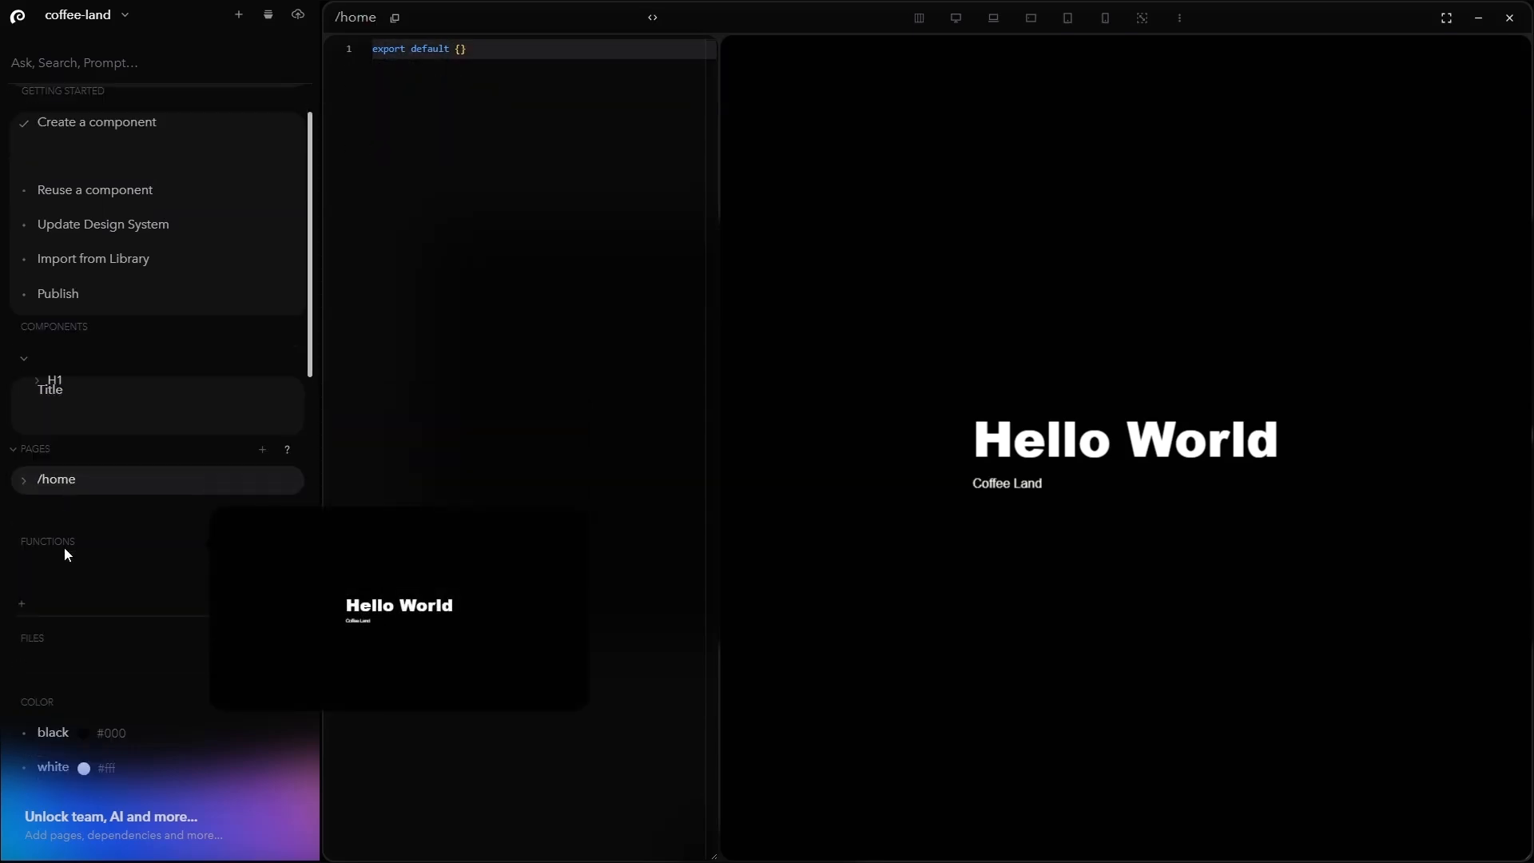
pyautogui.click(61, 466)
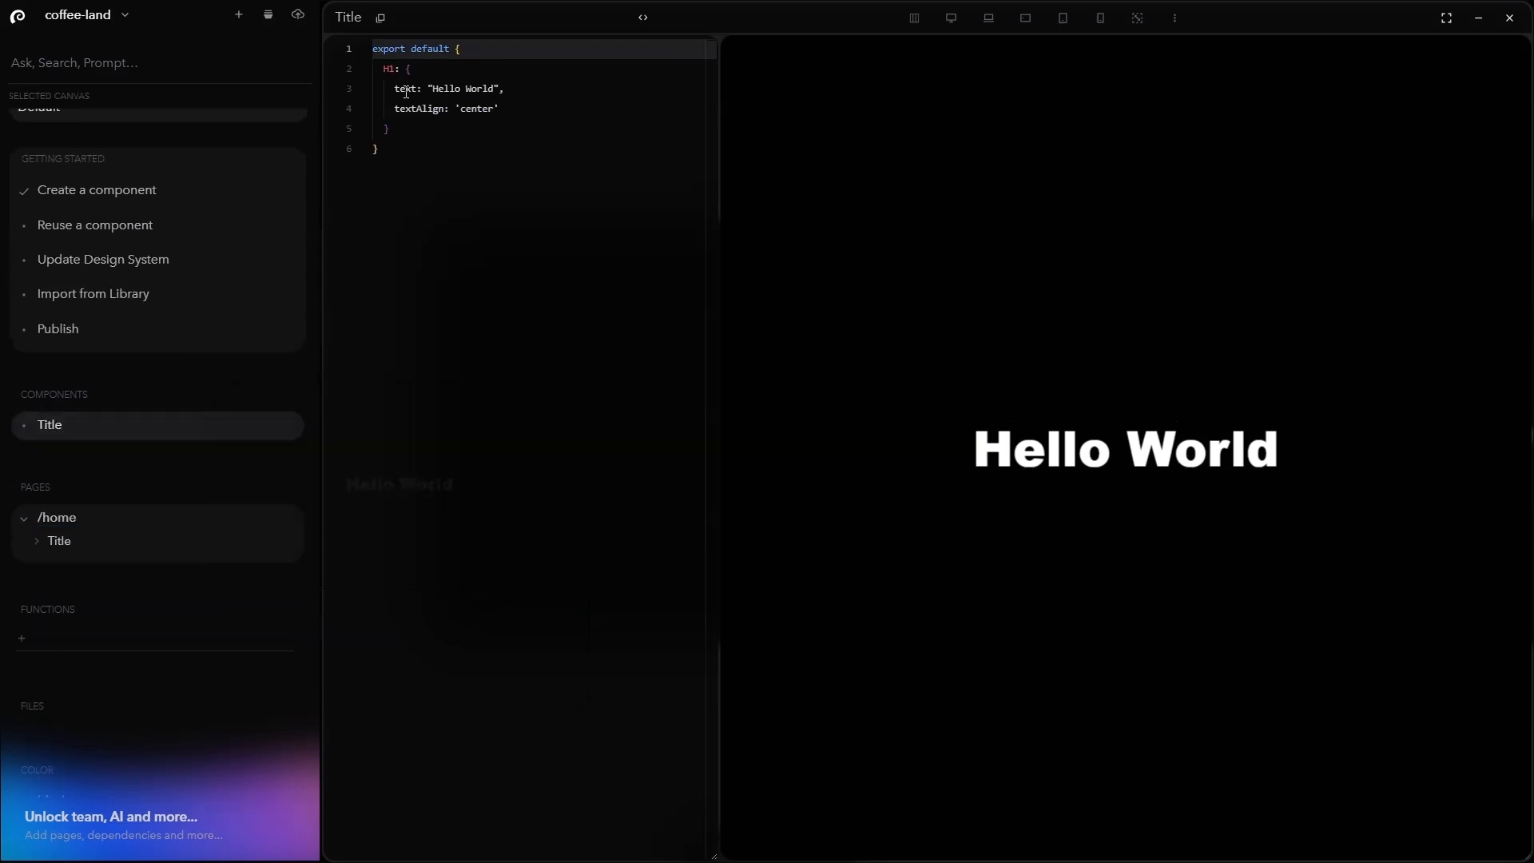
# In the /home page's code, add Title with a nested H1 whose text is "Coffee Land"
pyautogui.click(70, 513)
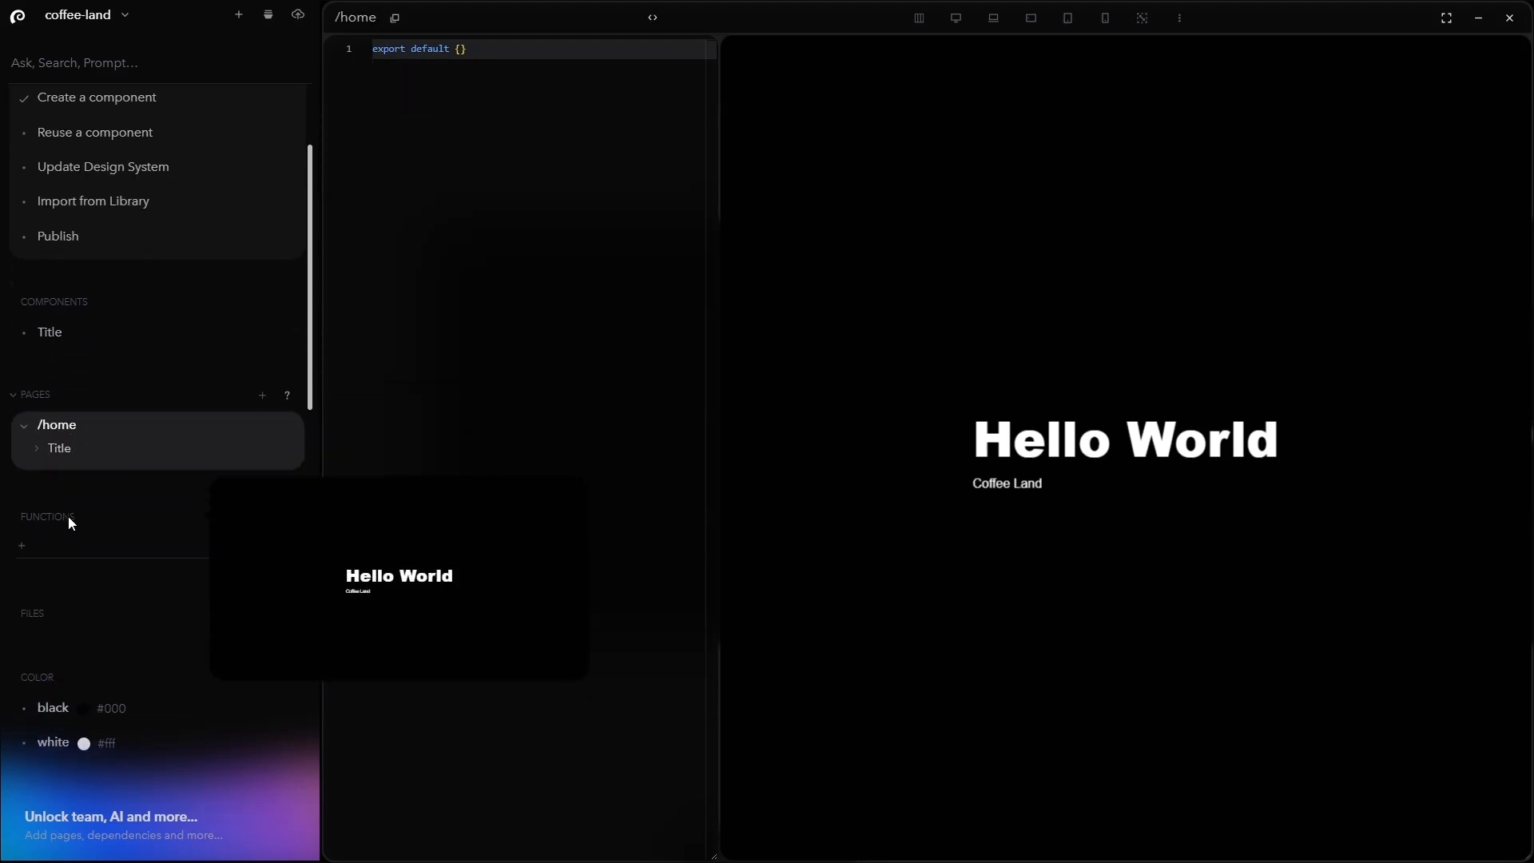
pyautogui.click(461, 48)
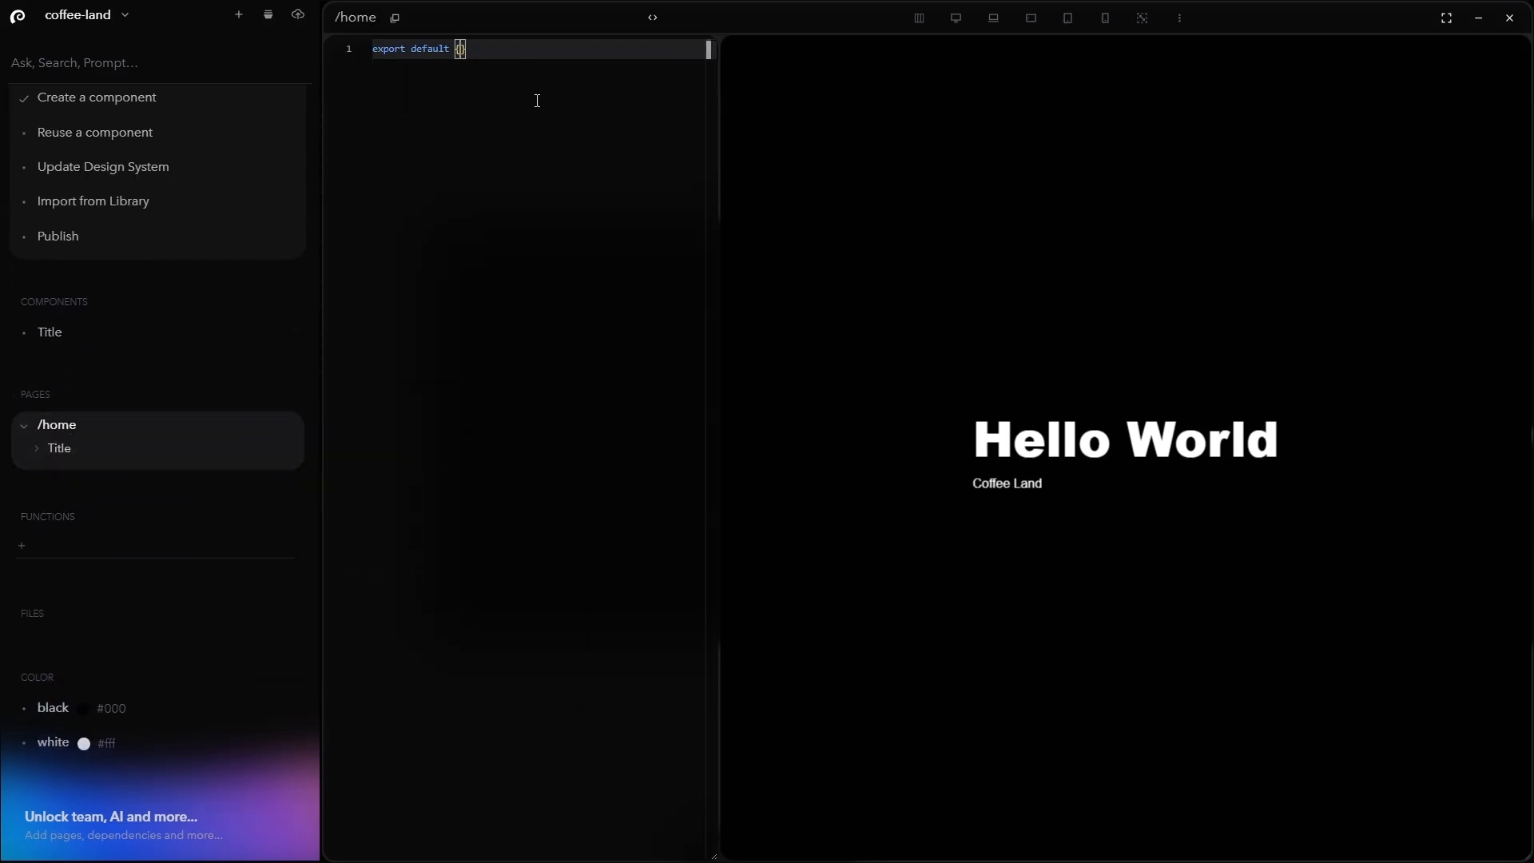
pyautogui.press('Return')
pyautogui.write('Titl')
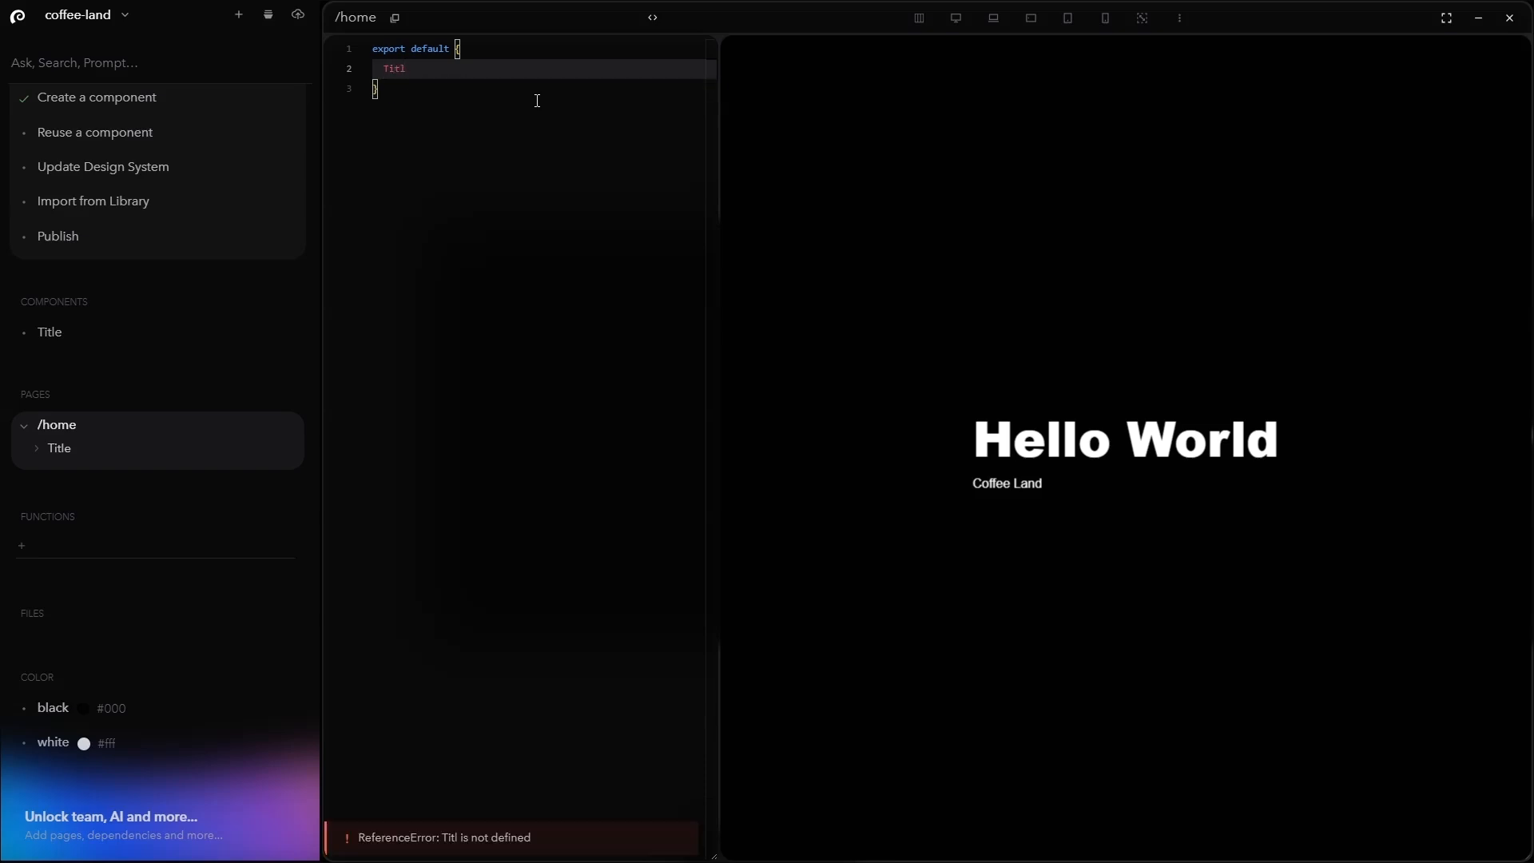
pyautogui.write('e: {')
pyautogui.press('Return')
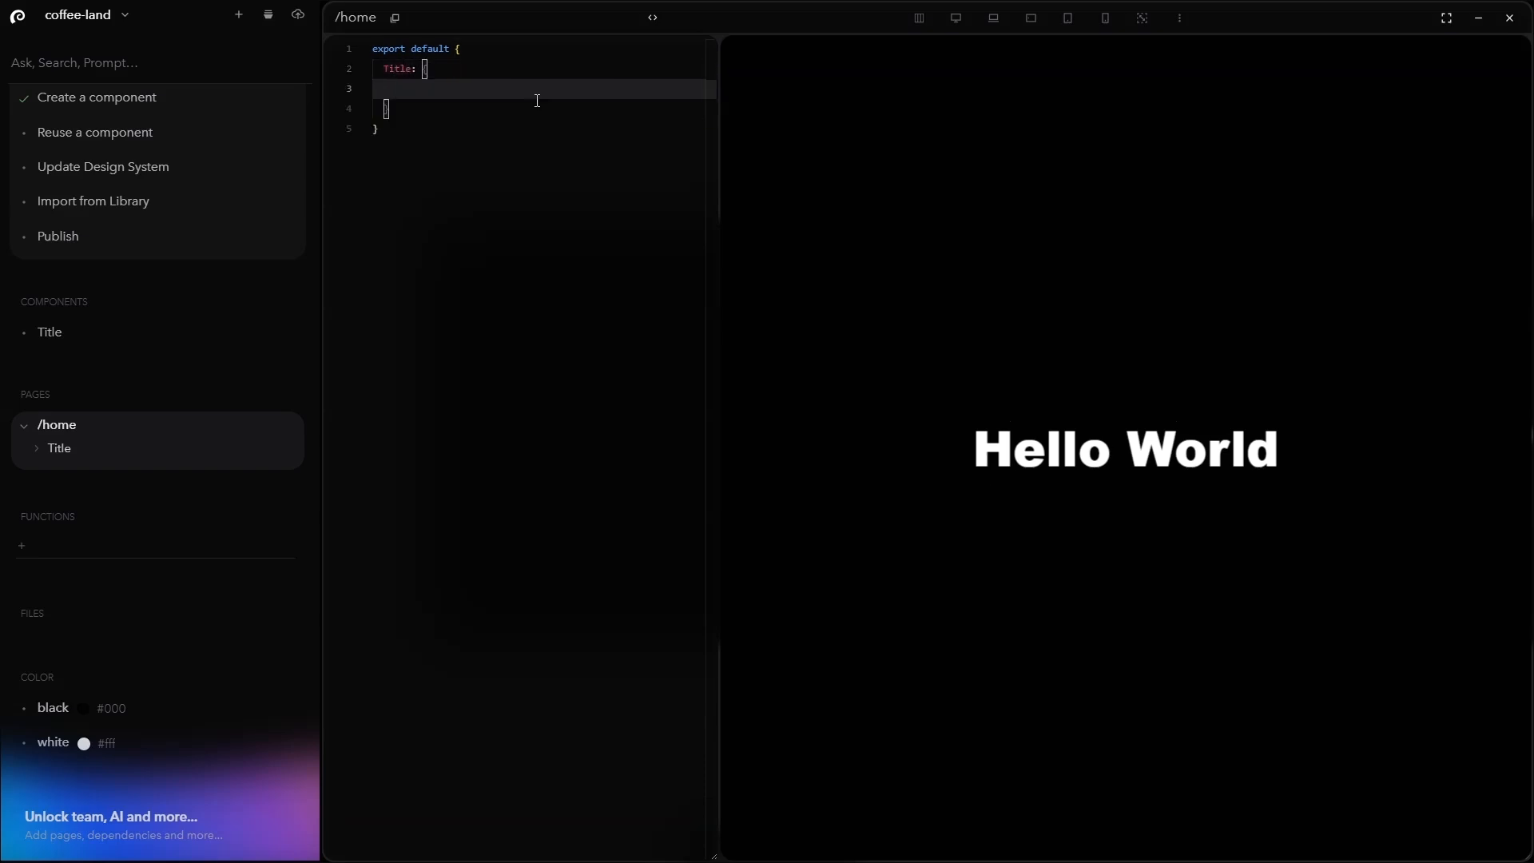
pyautogui.write('H1: {')
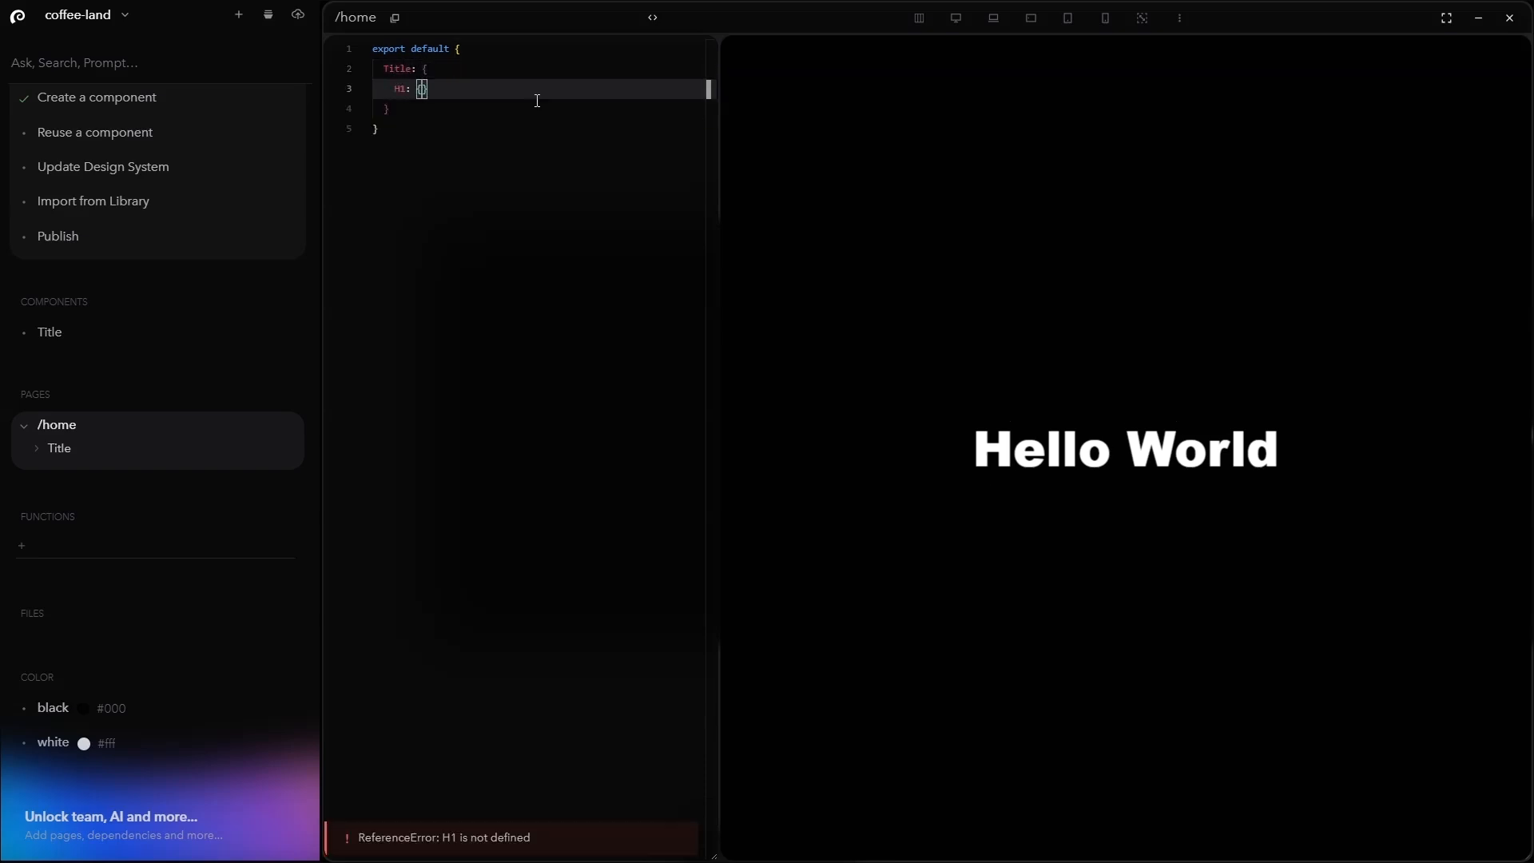
pyautogui.press('Return')
pyautogui.write('tex')
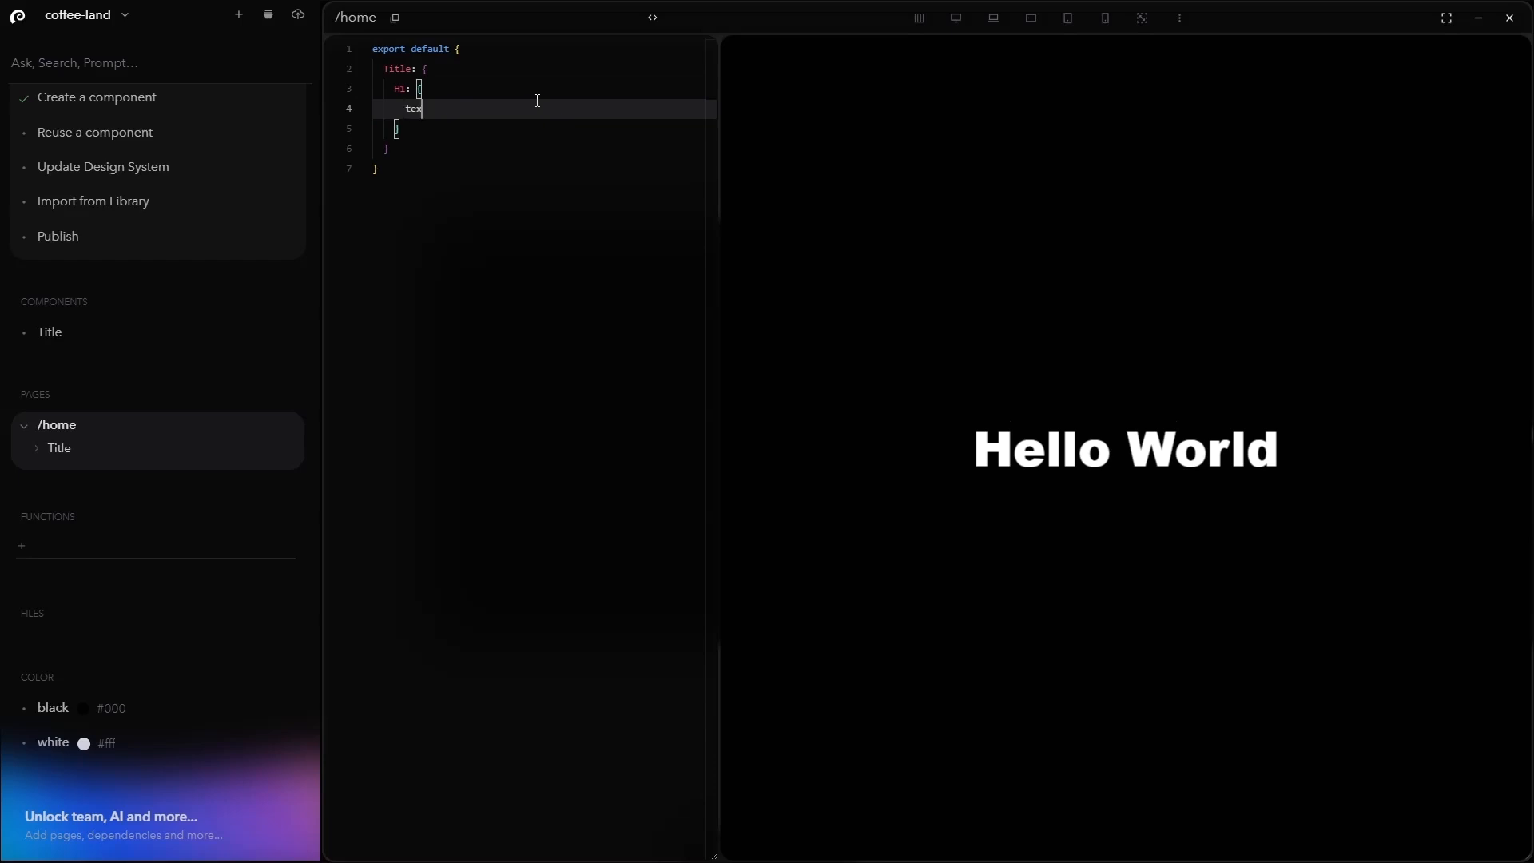
pyautogui.write('t: "Coff')
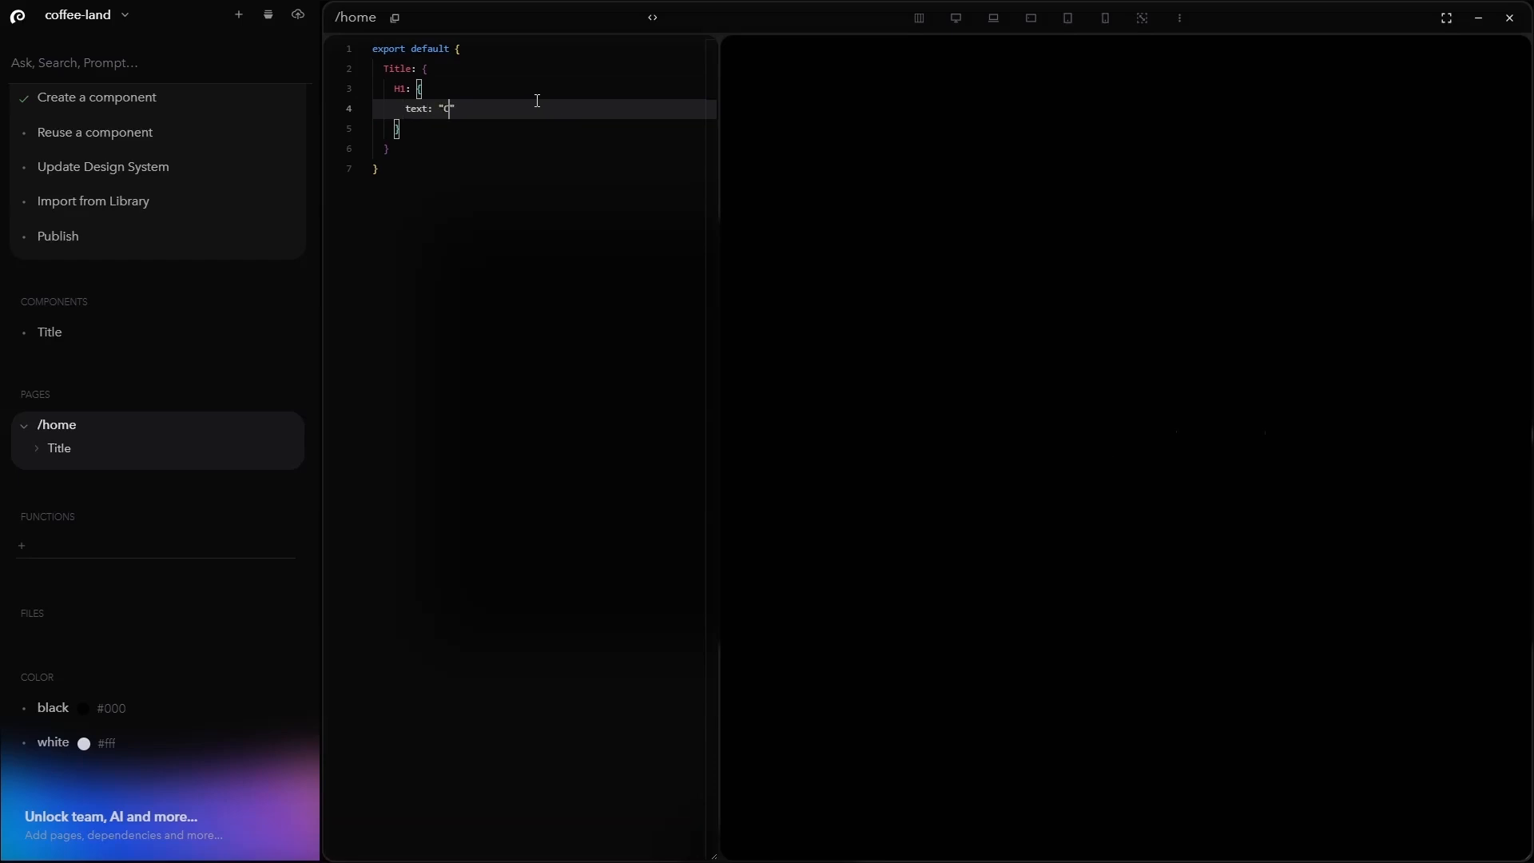
pyautogui.write('ee Land')
pyautogui.click(580, 222)
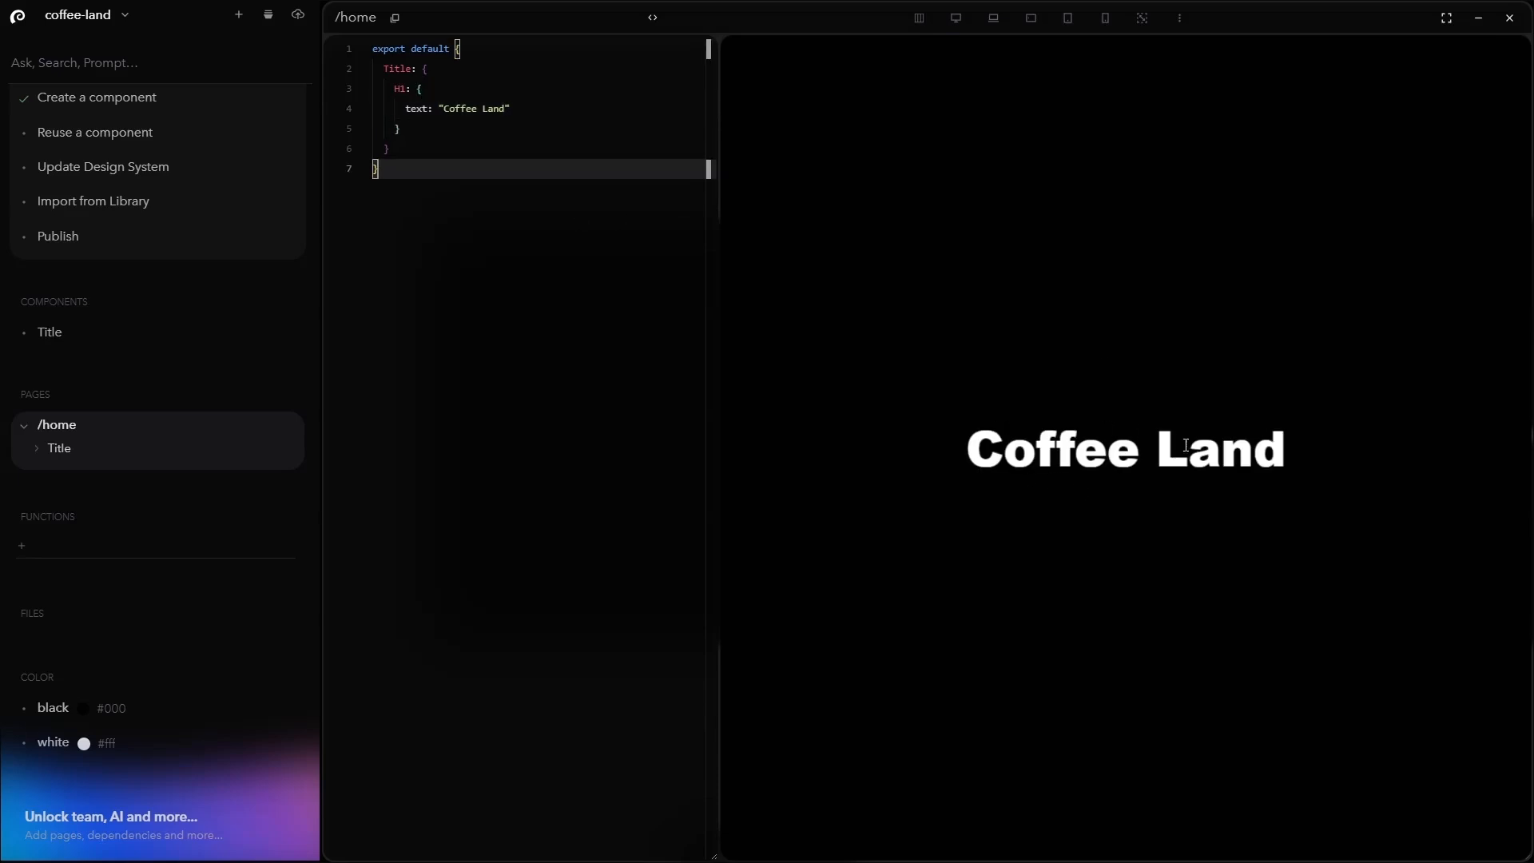
# Close the /home page's preview and code to return to the canvas showing the page and component
pyautogui.click(1509, 17)
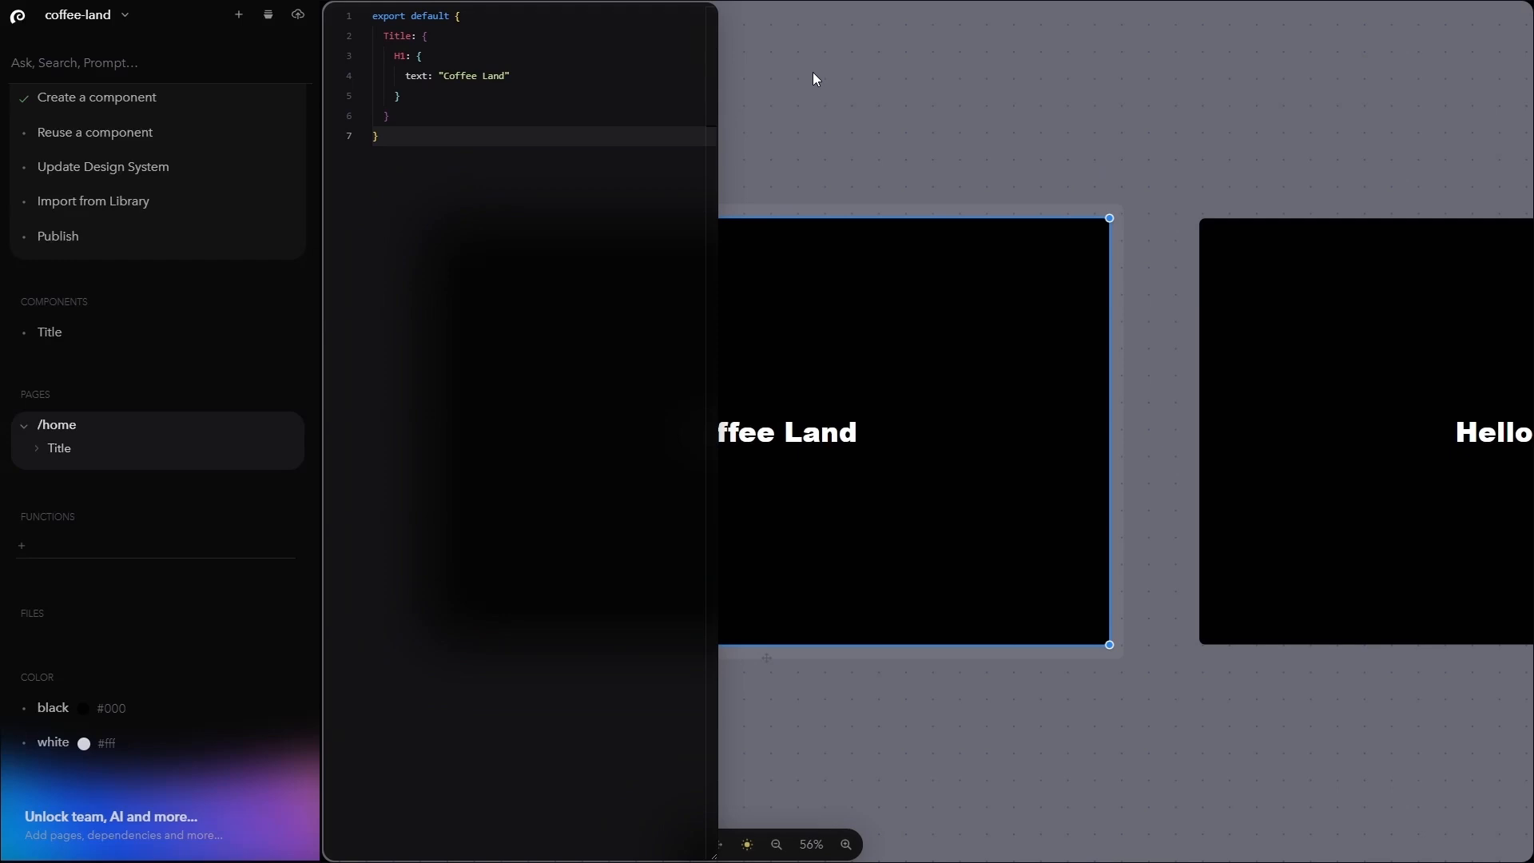
pyautogui.click(813, 73)
pyautogui.scroll(-5, 1150, 723)
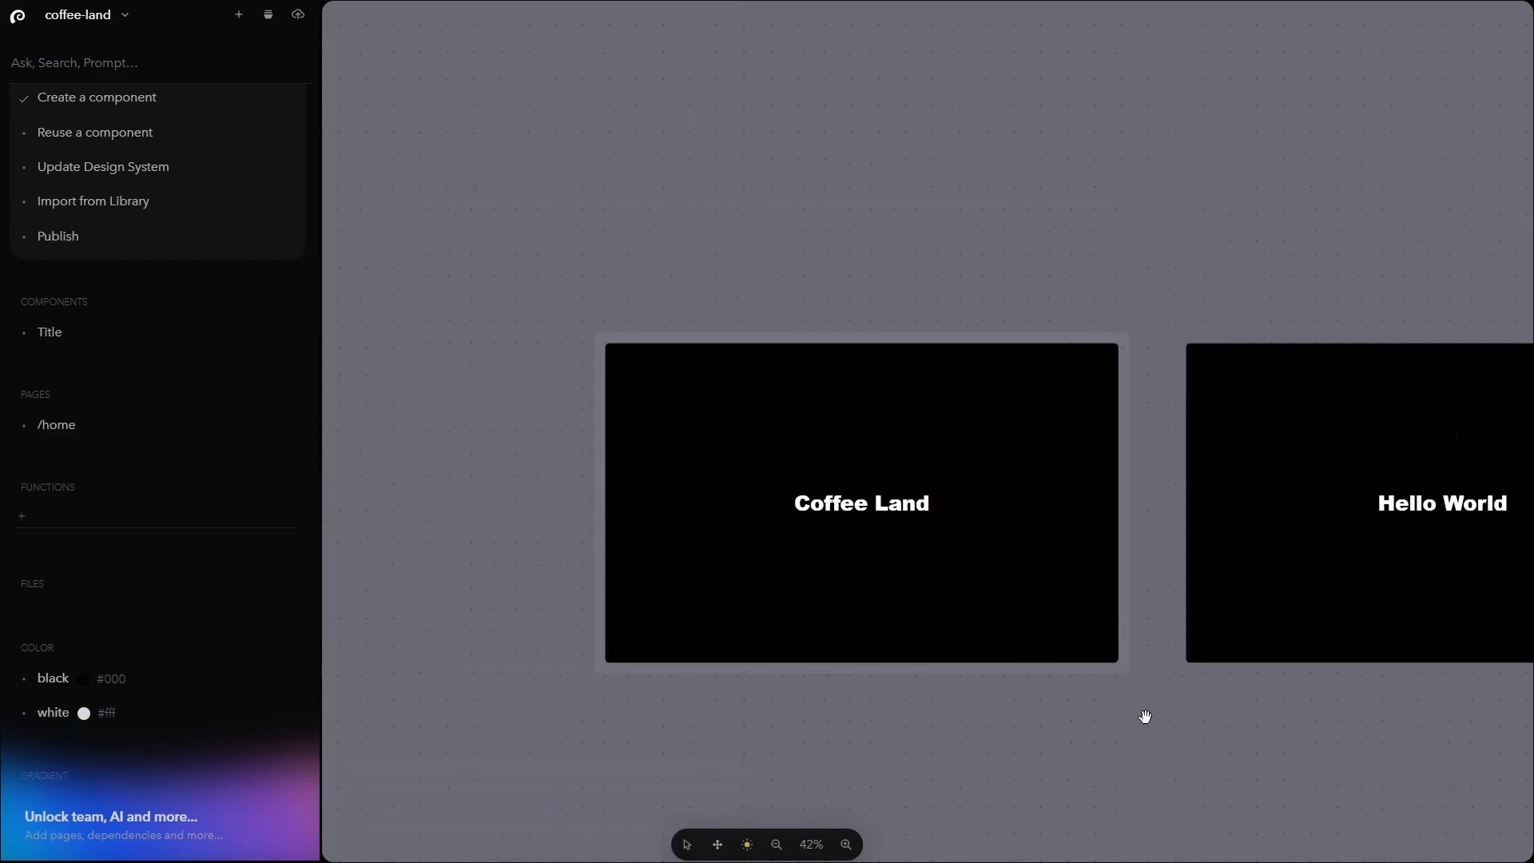
pyautogui.moveTo(1000, 706); pyautogui.dragTo(776, 547)
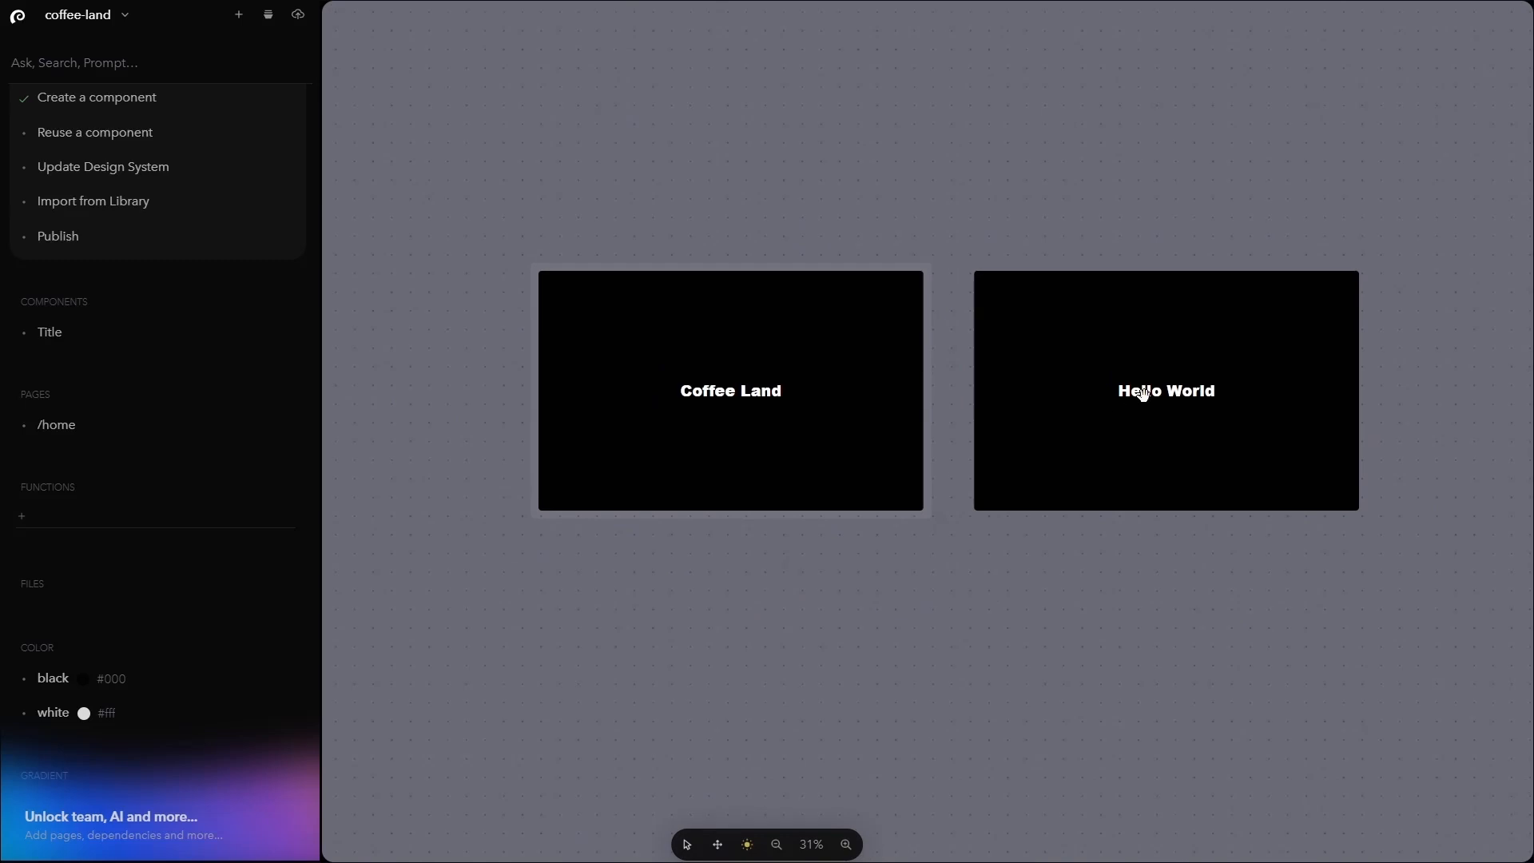
pyautogui.moveTo(1142, 394); pyautogui.dragTo(1095, 299)
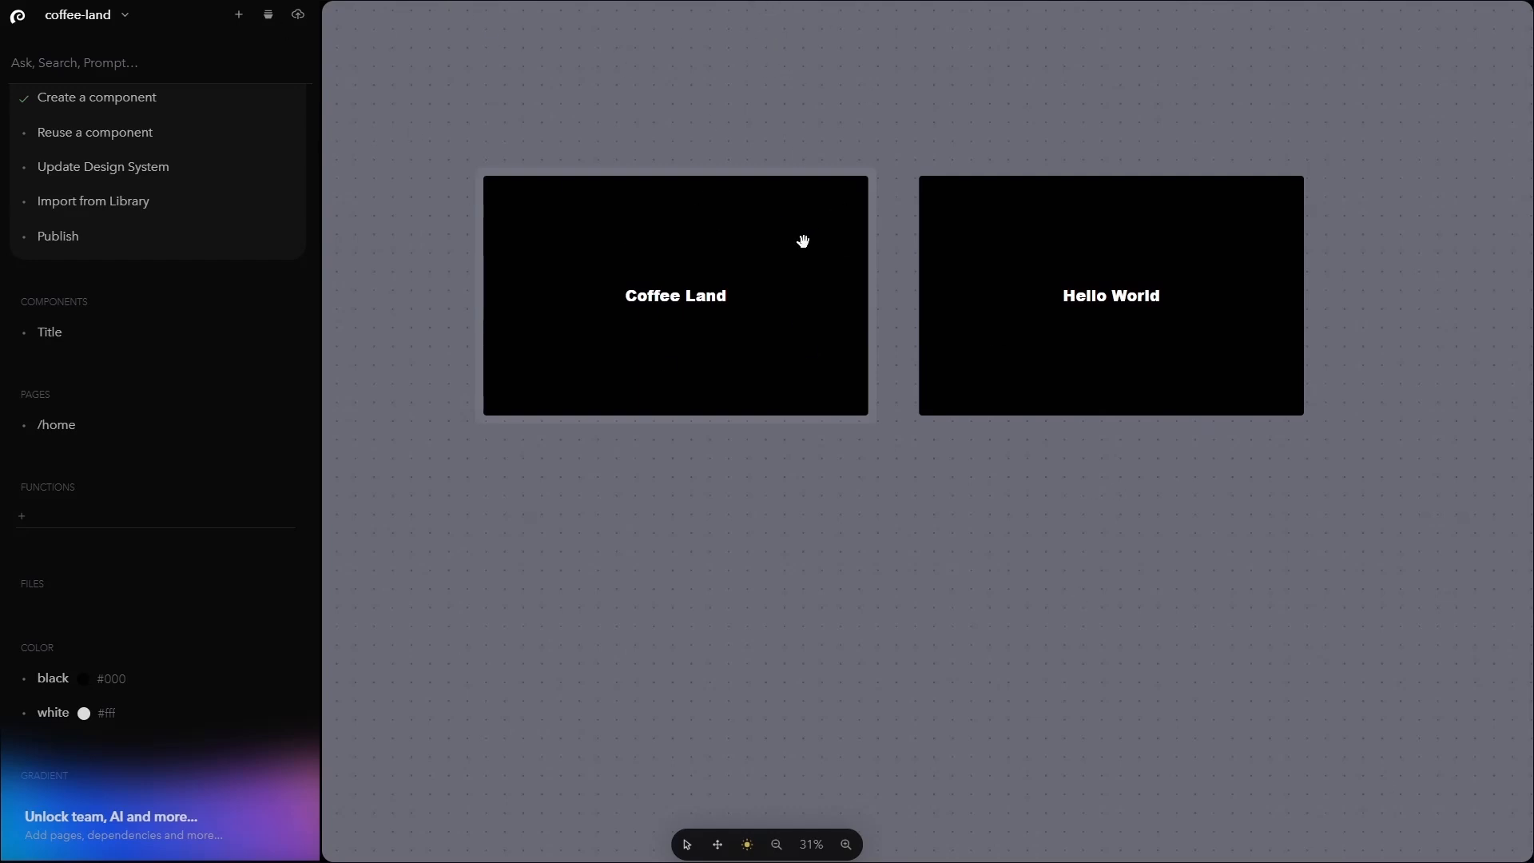
pyautogui.scroll(2, 86, 327)
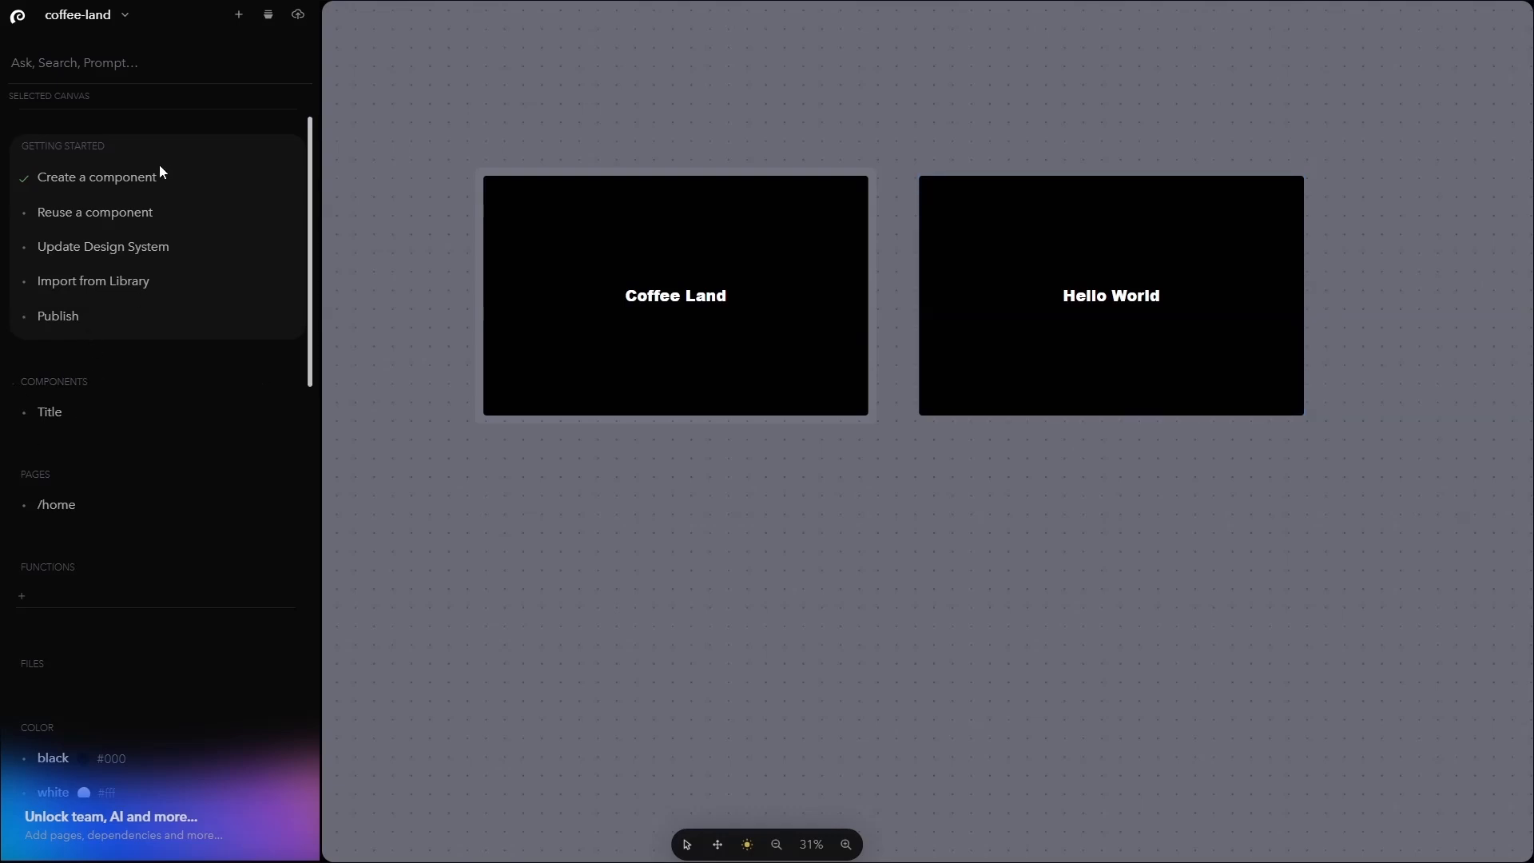
# Browse the component library and add the Hgroup component to the canvas, then close the library
pyautogui.click(272, 19)
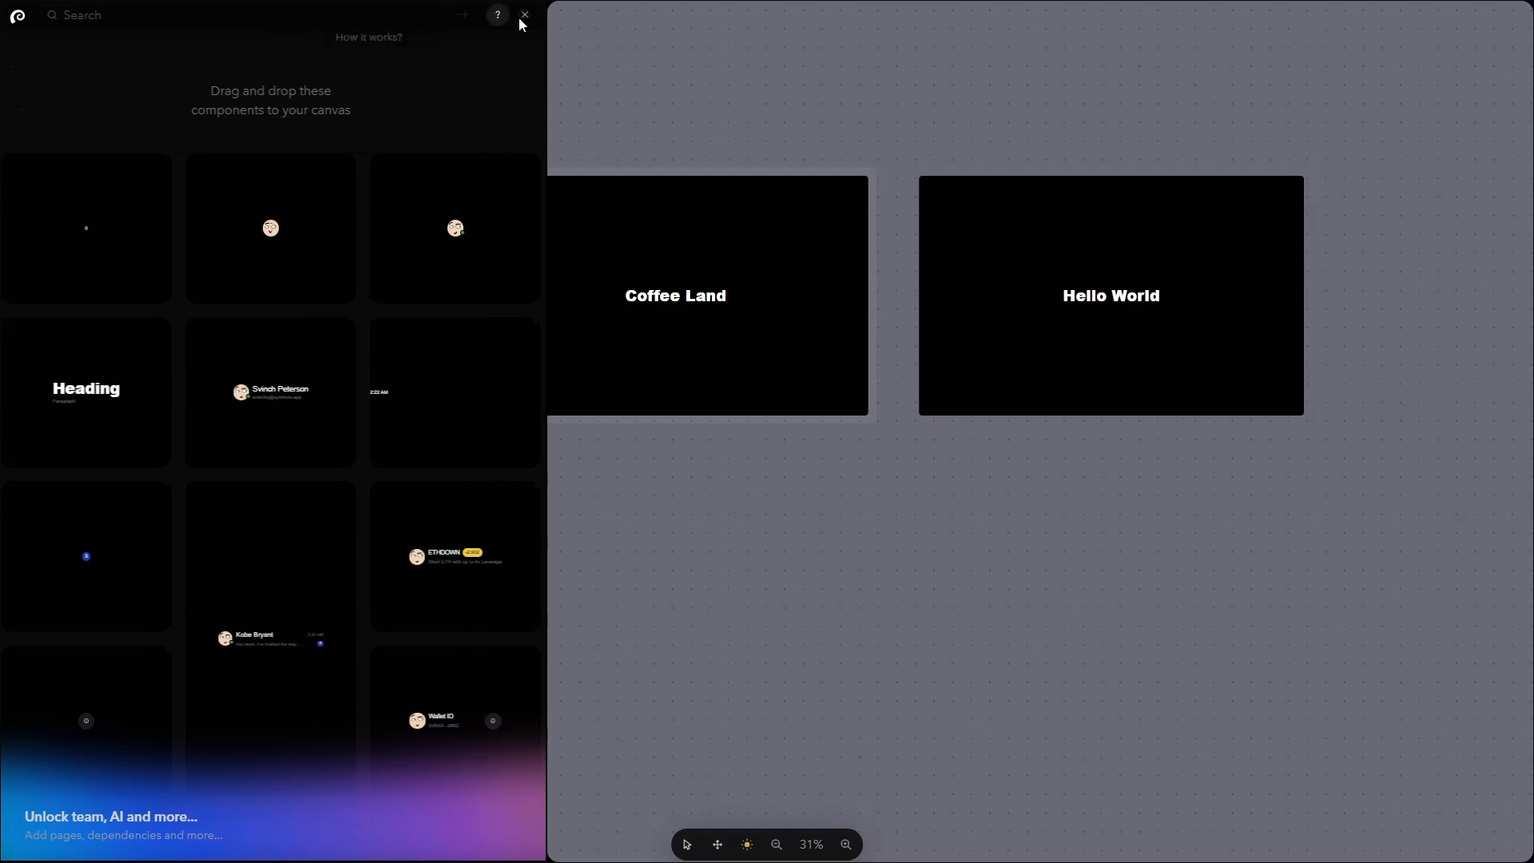
pyautogui.click(260, 16)
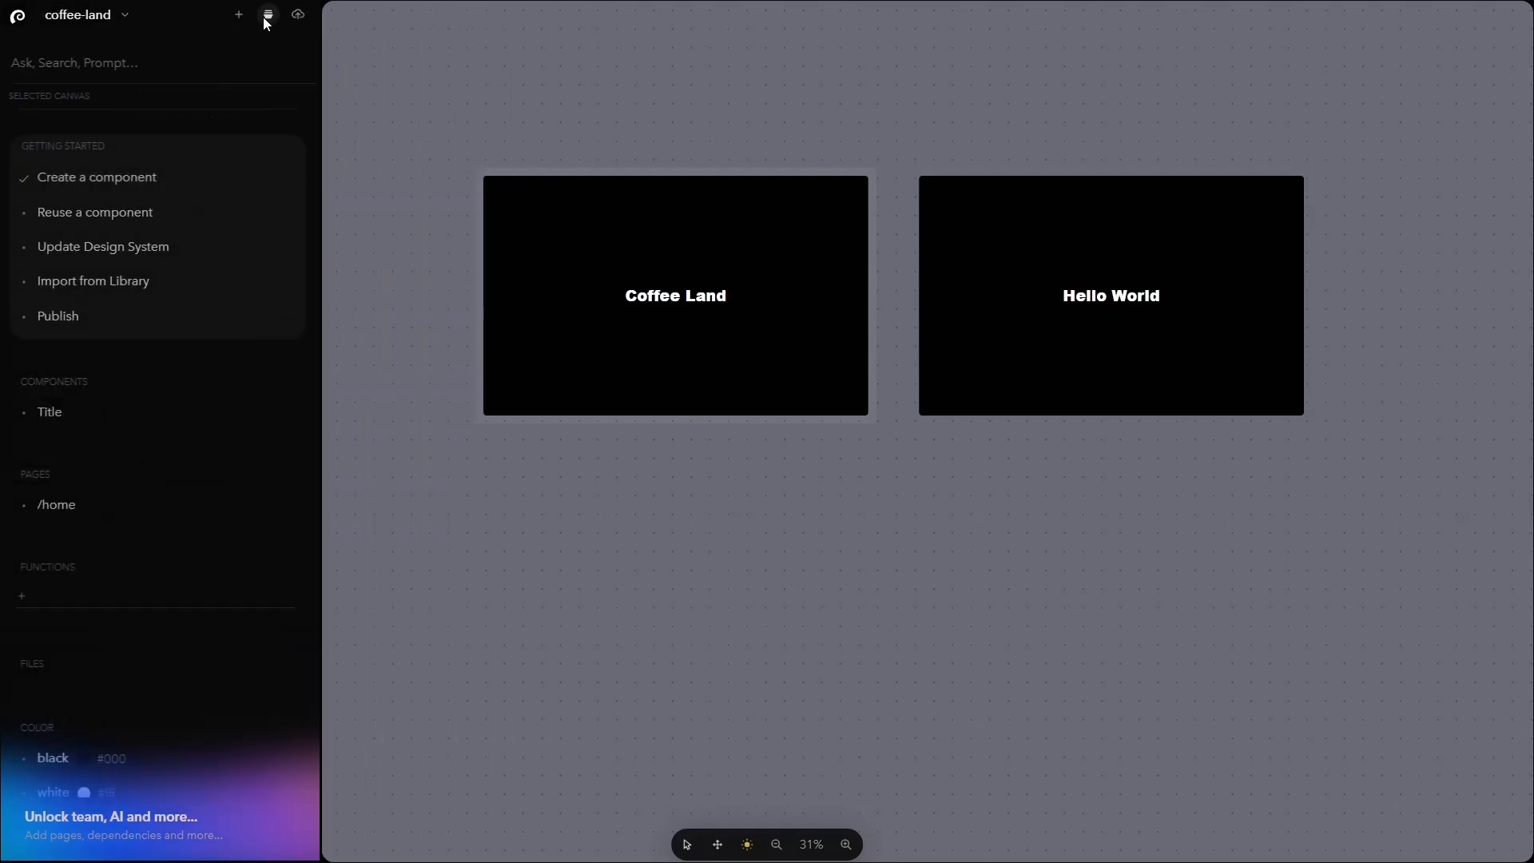
pyautogui.click(266, 16)
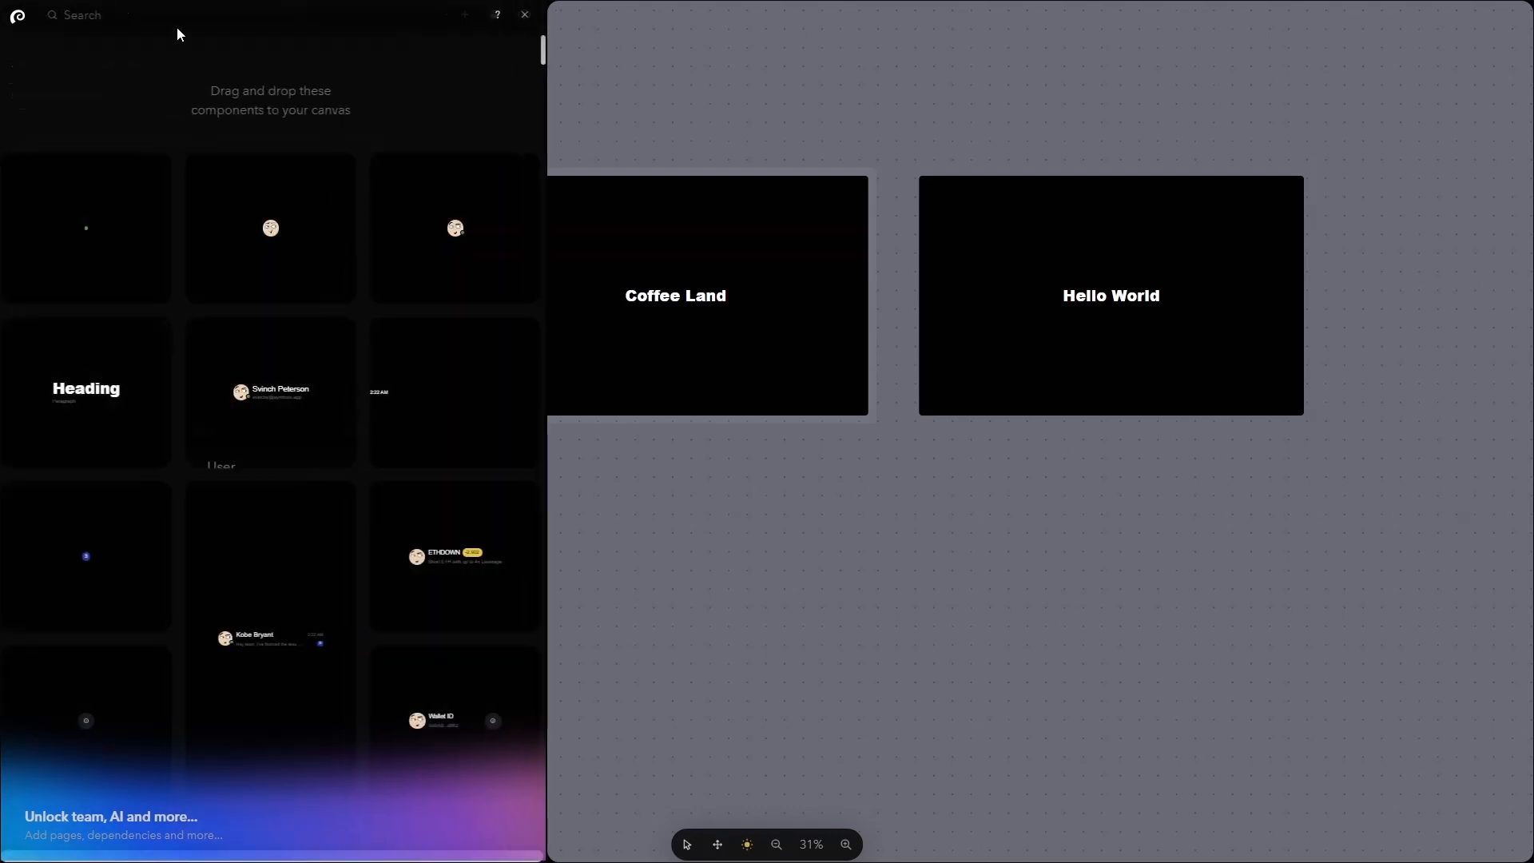
pyautogui.scroll(-10, 346, 280)
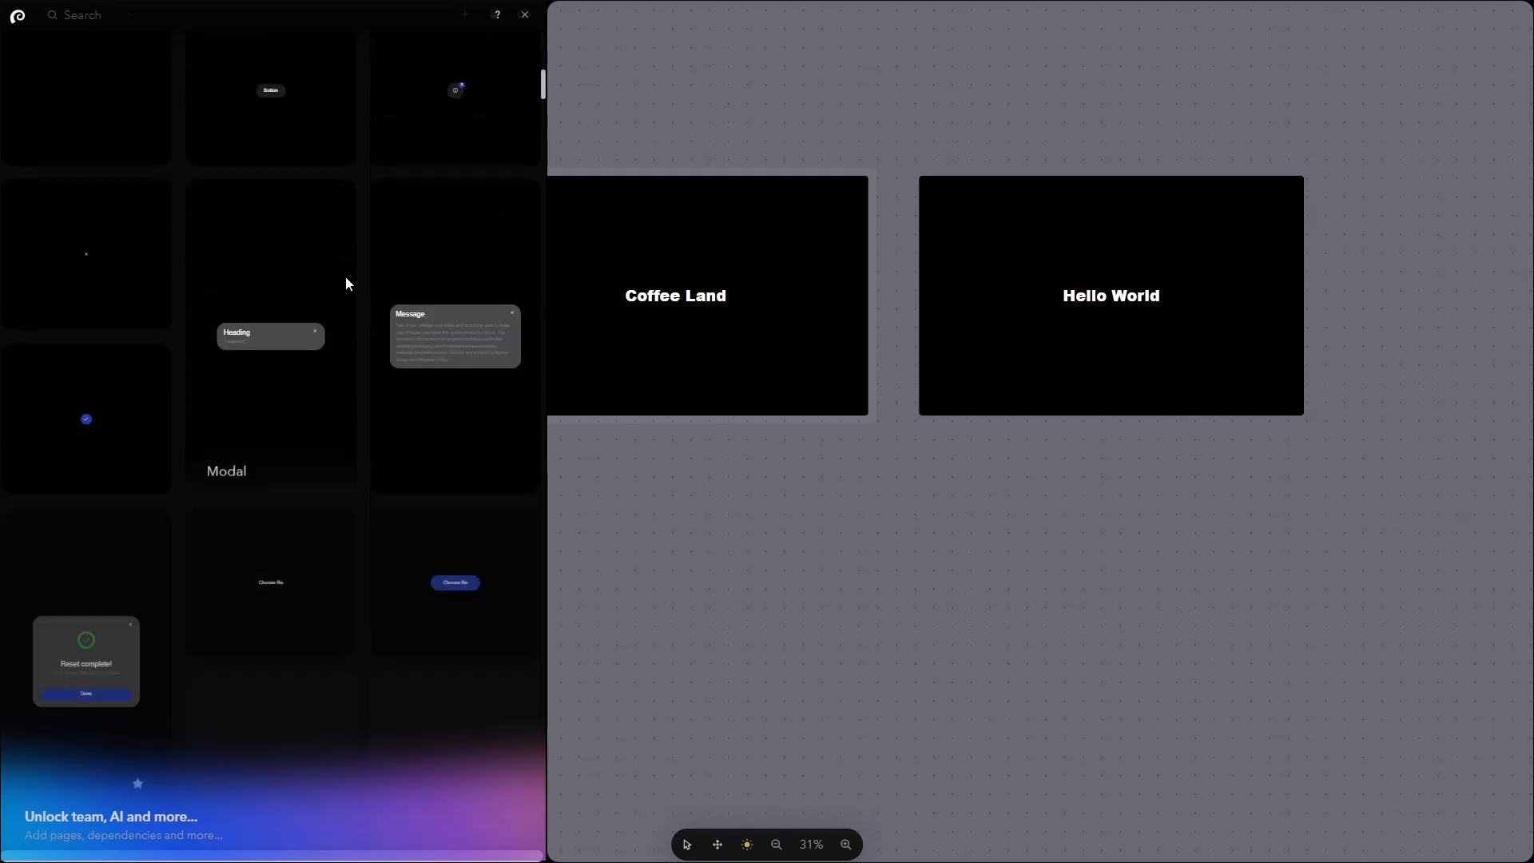
pyautogui.scroll(-5, 345, 284)
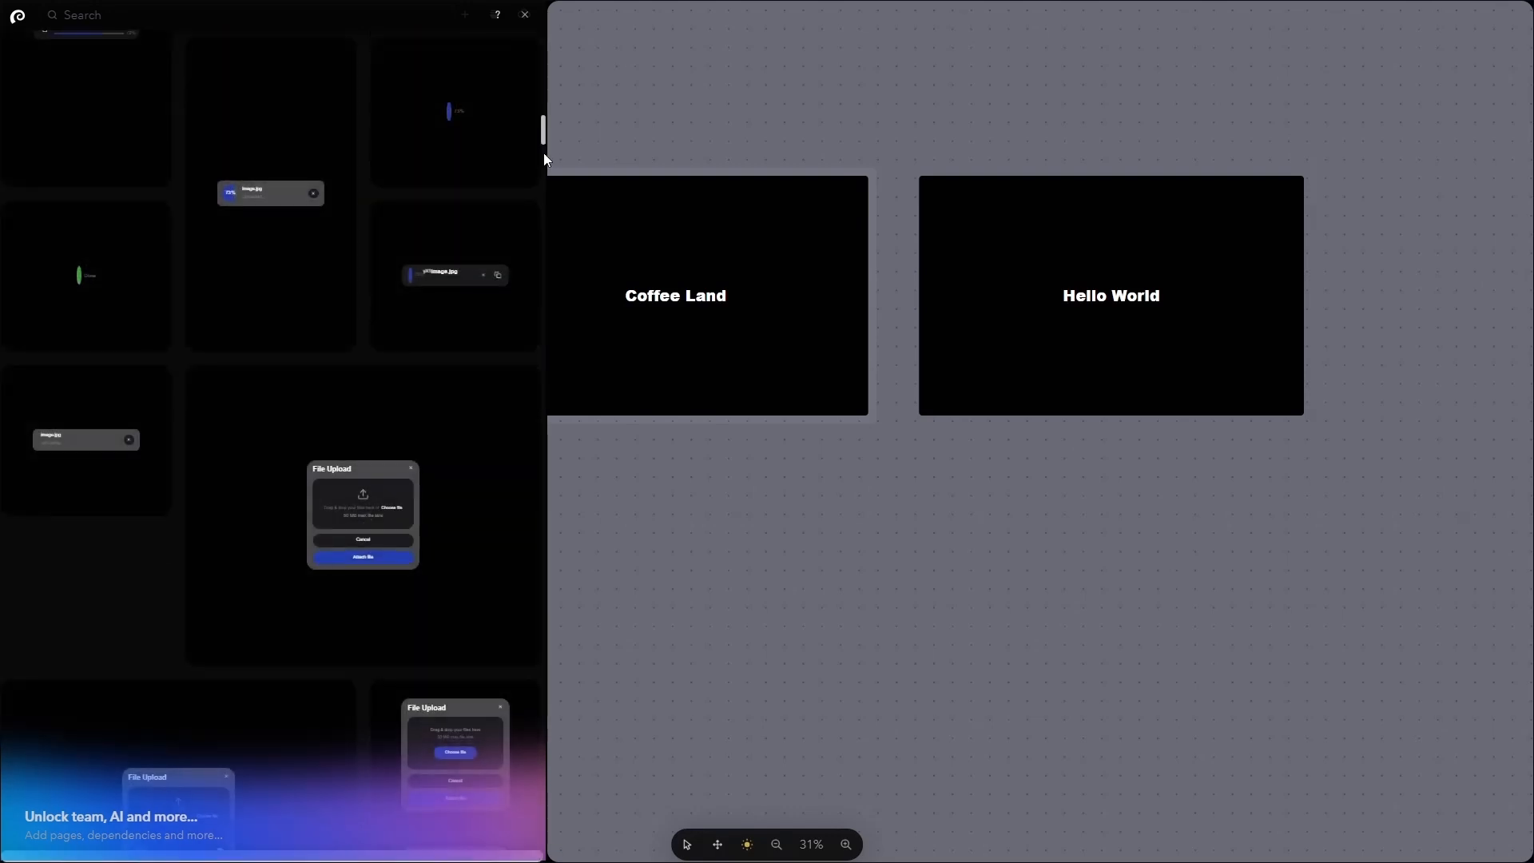
pyautogui.moveTo(543, 152); pyautogui.dragTo(536, 266)
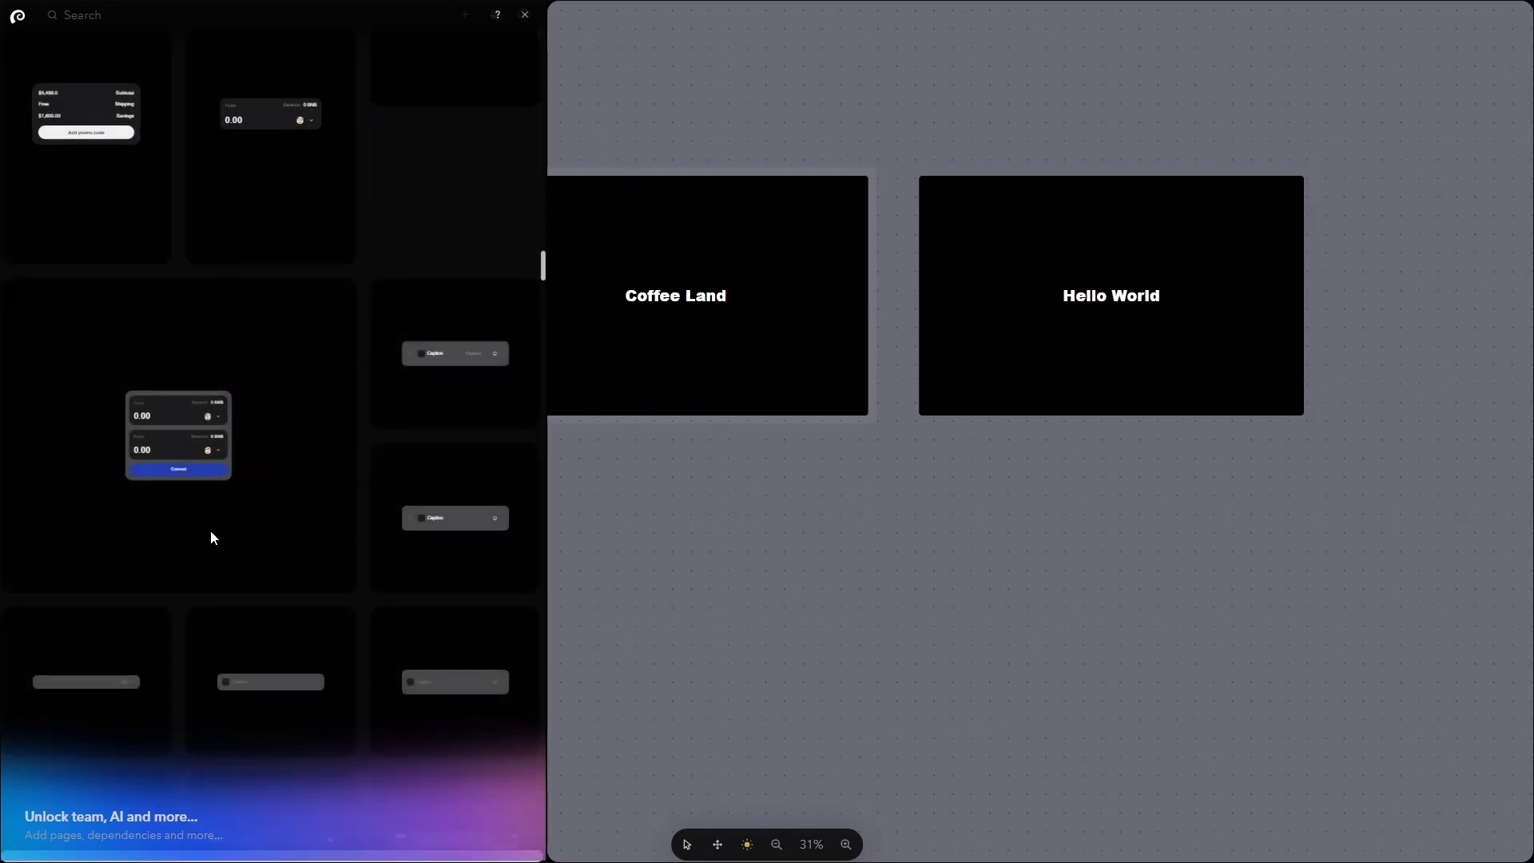
pyautogui.scroll(5, 374, 332)
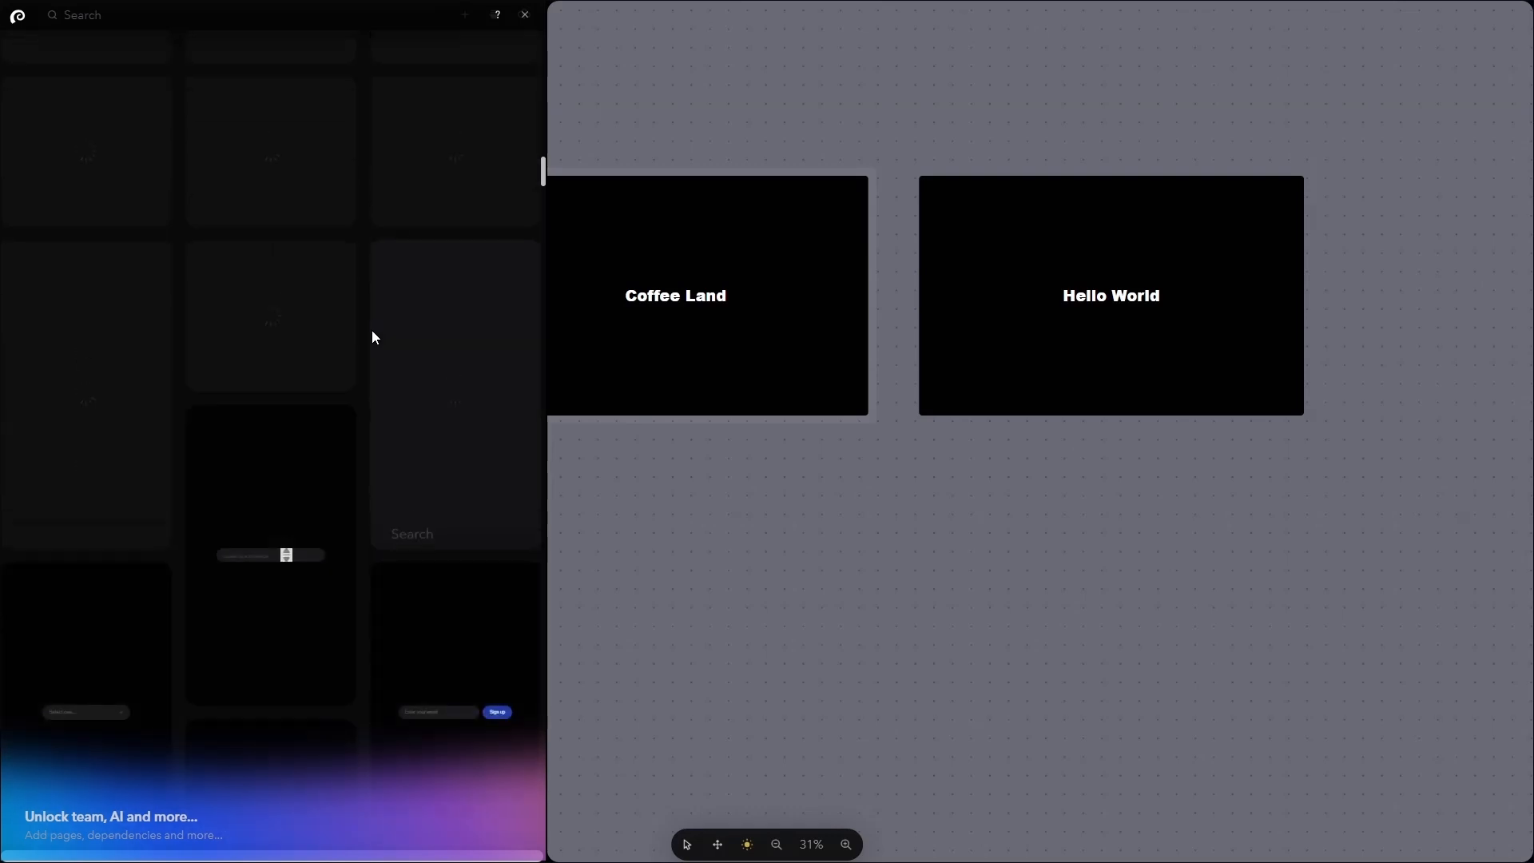
pyautogui.scroll(4, 373, 332)
pyautogui.scroll(8, 370, 332)
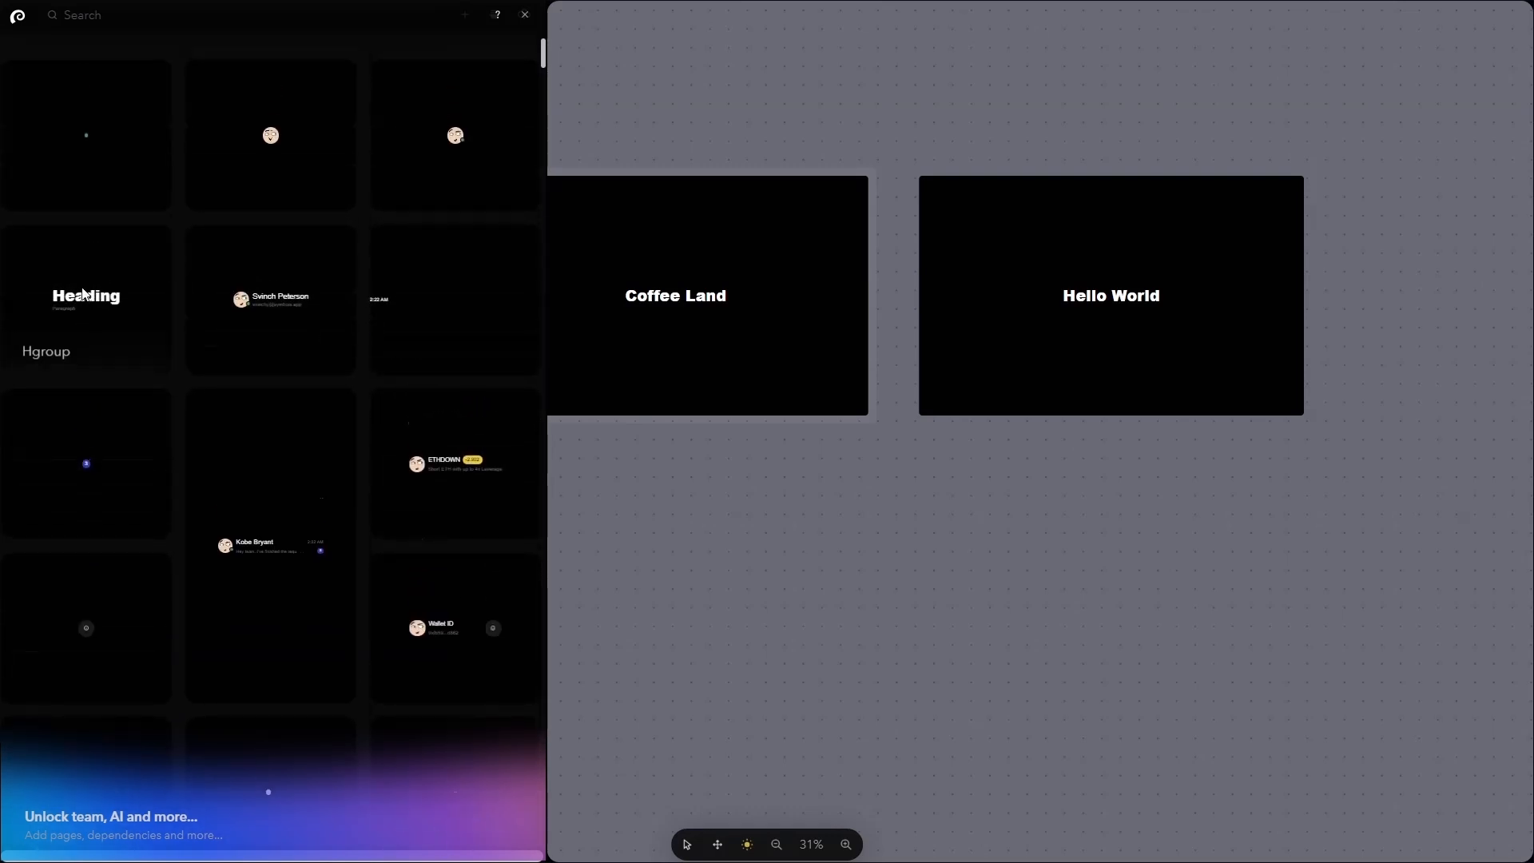
pyautogui.moveTo(109, 321); pyautogui.dragTo(1014, 515)
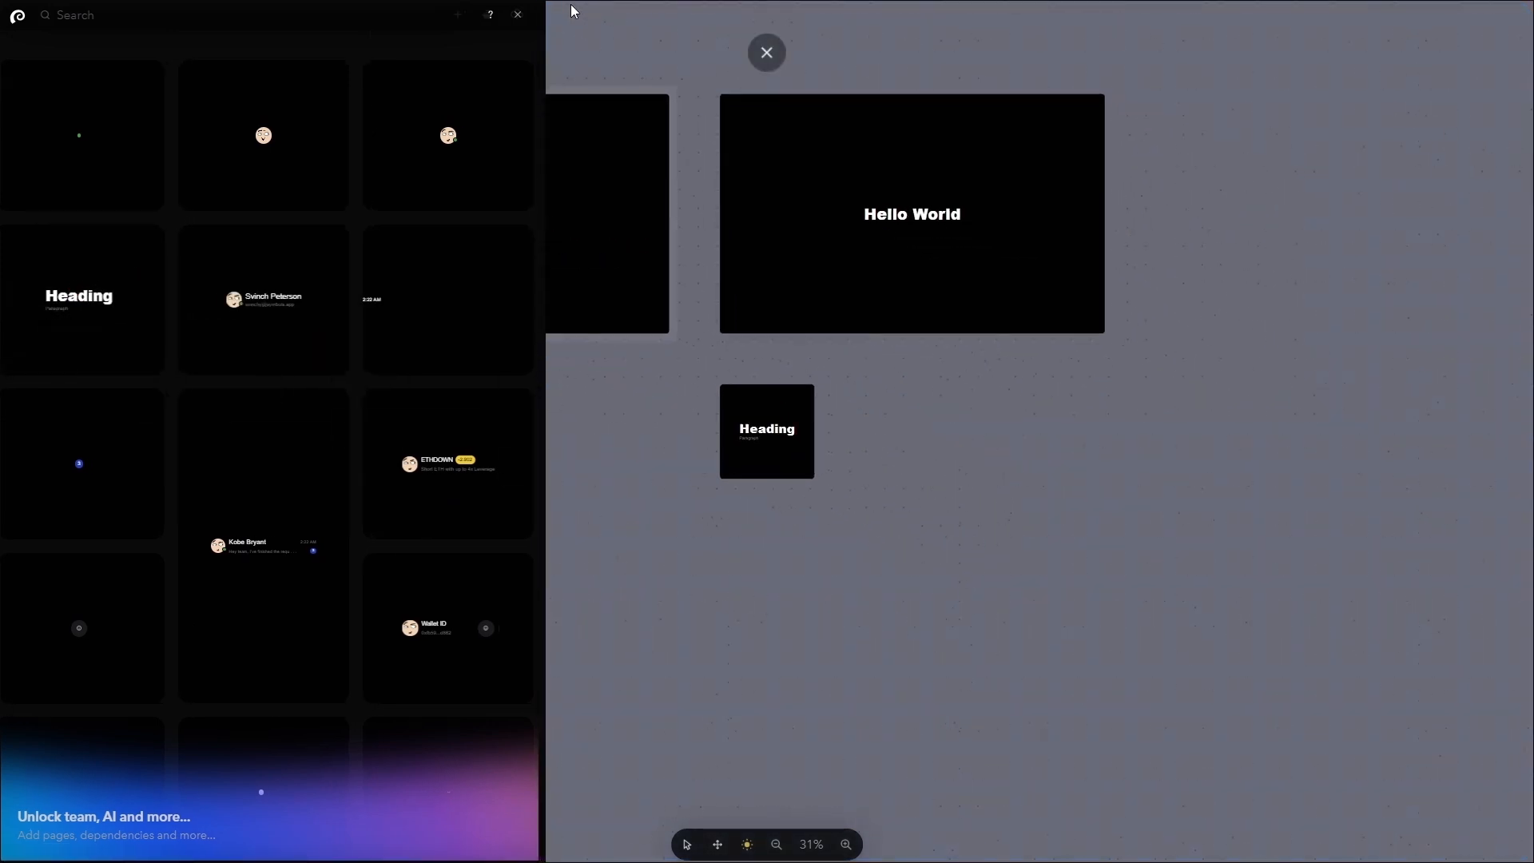
pyautogui.click(525, 14)
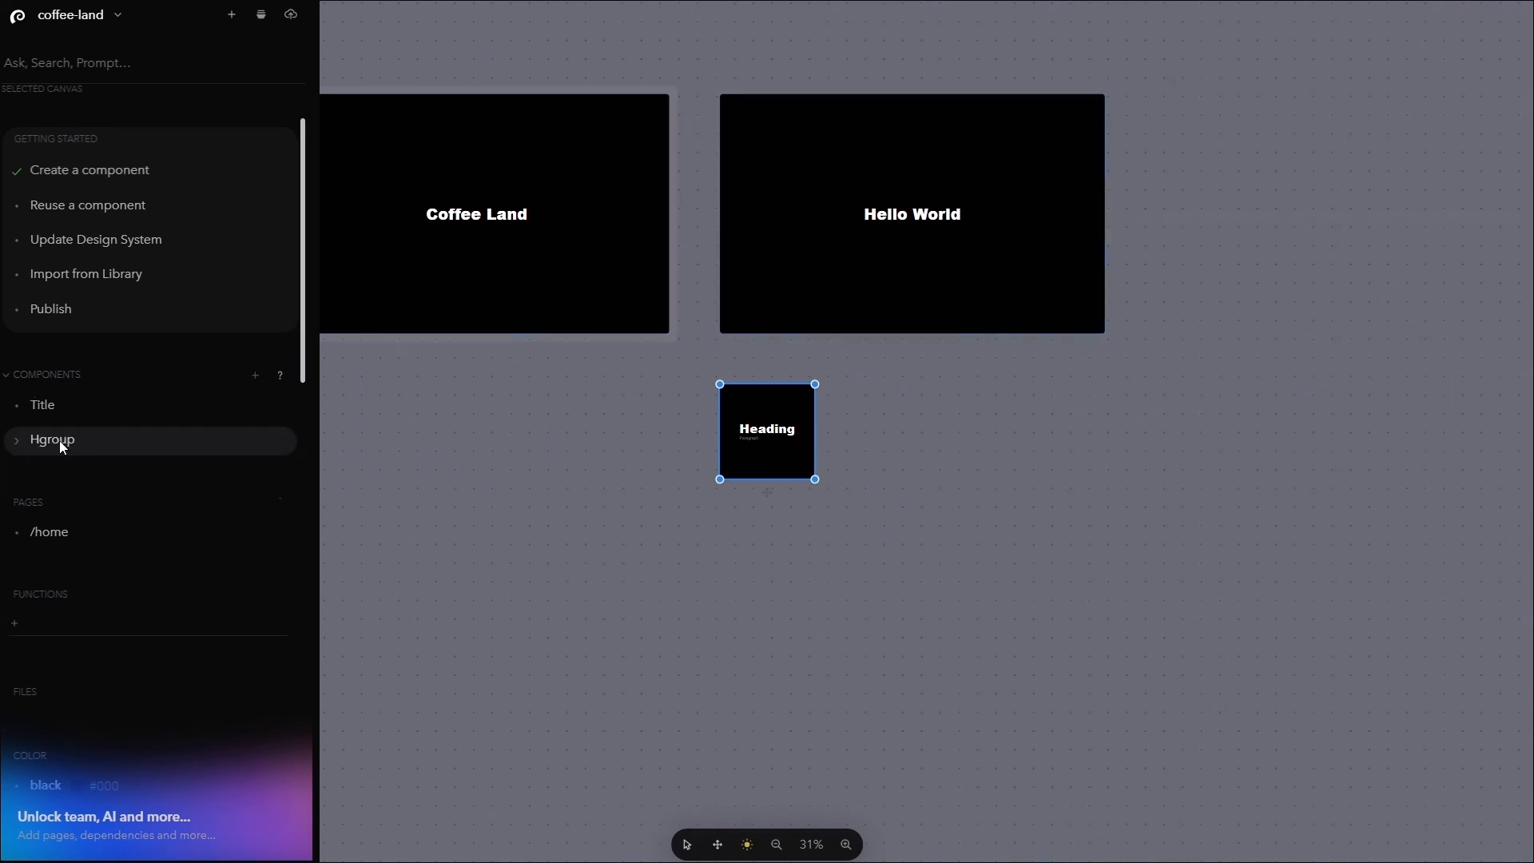
# Examine the Hgroup component's structure by expanding and collapsing its props, H and P entries
pyautogui.click(17, 440)
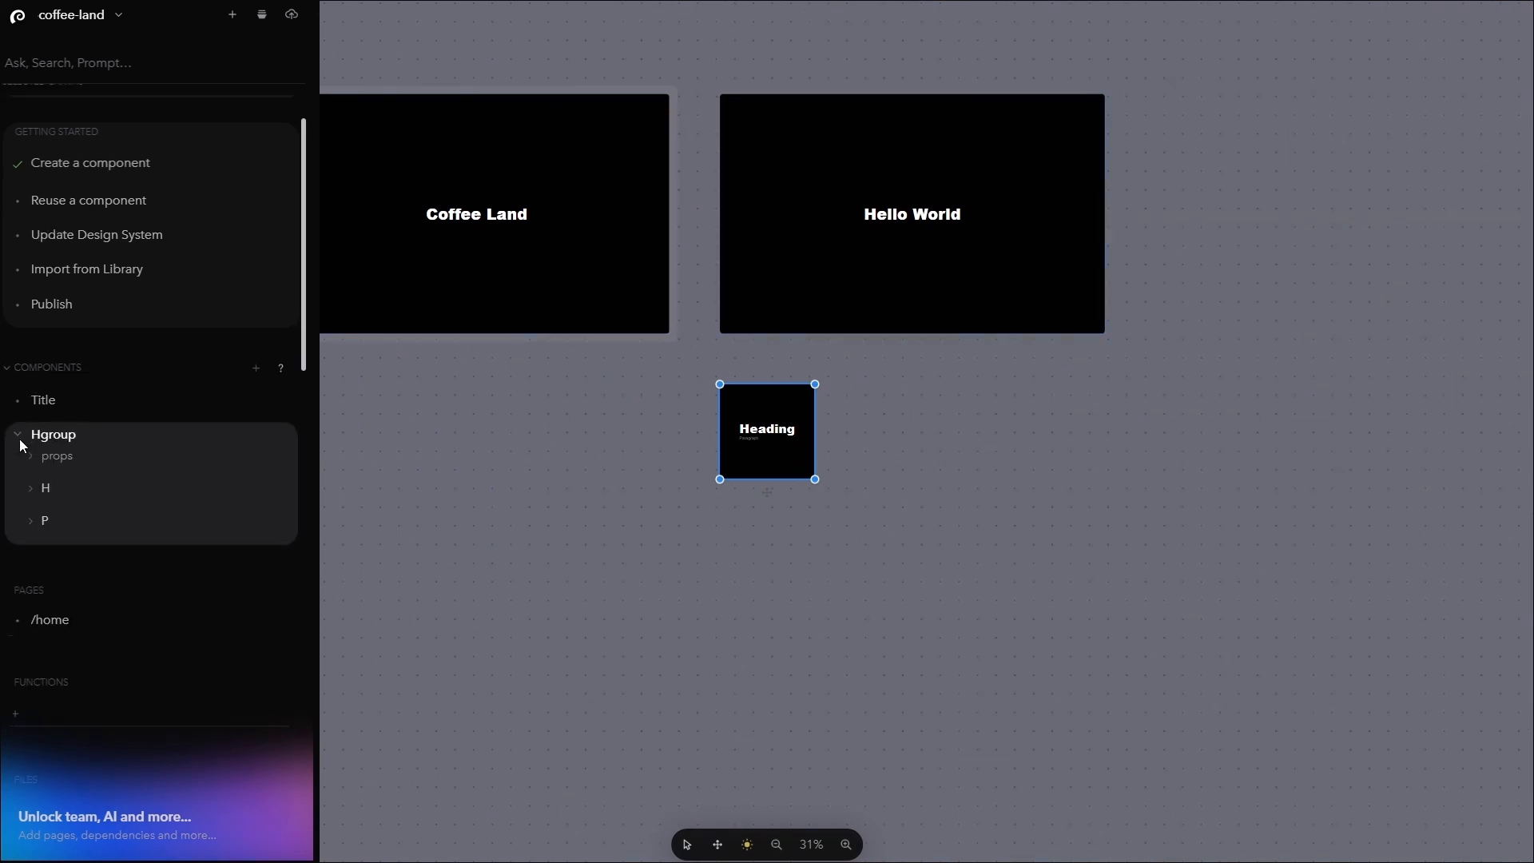
pyautogui.click(35, 415)
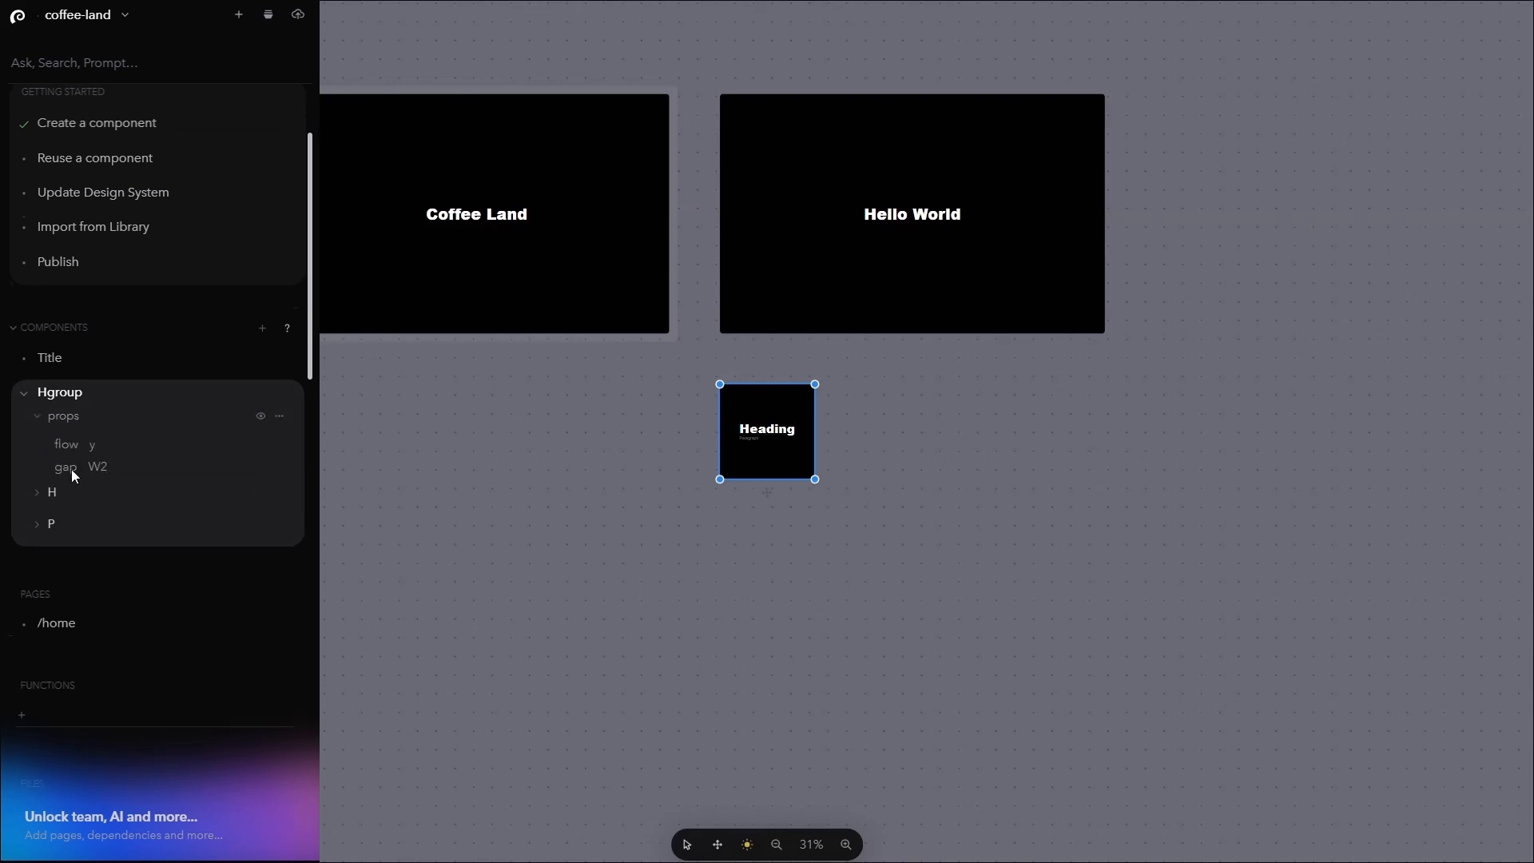
pyautogui.click(38, 416)
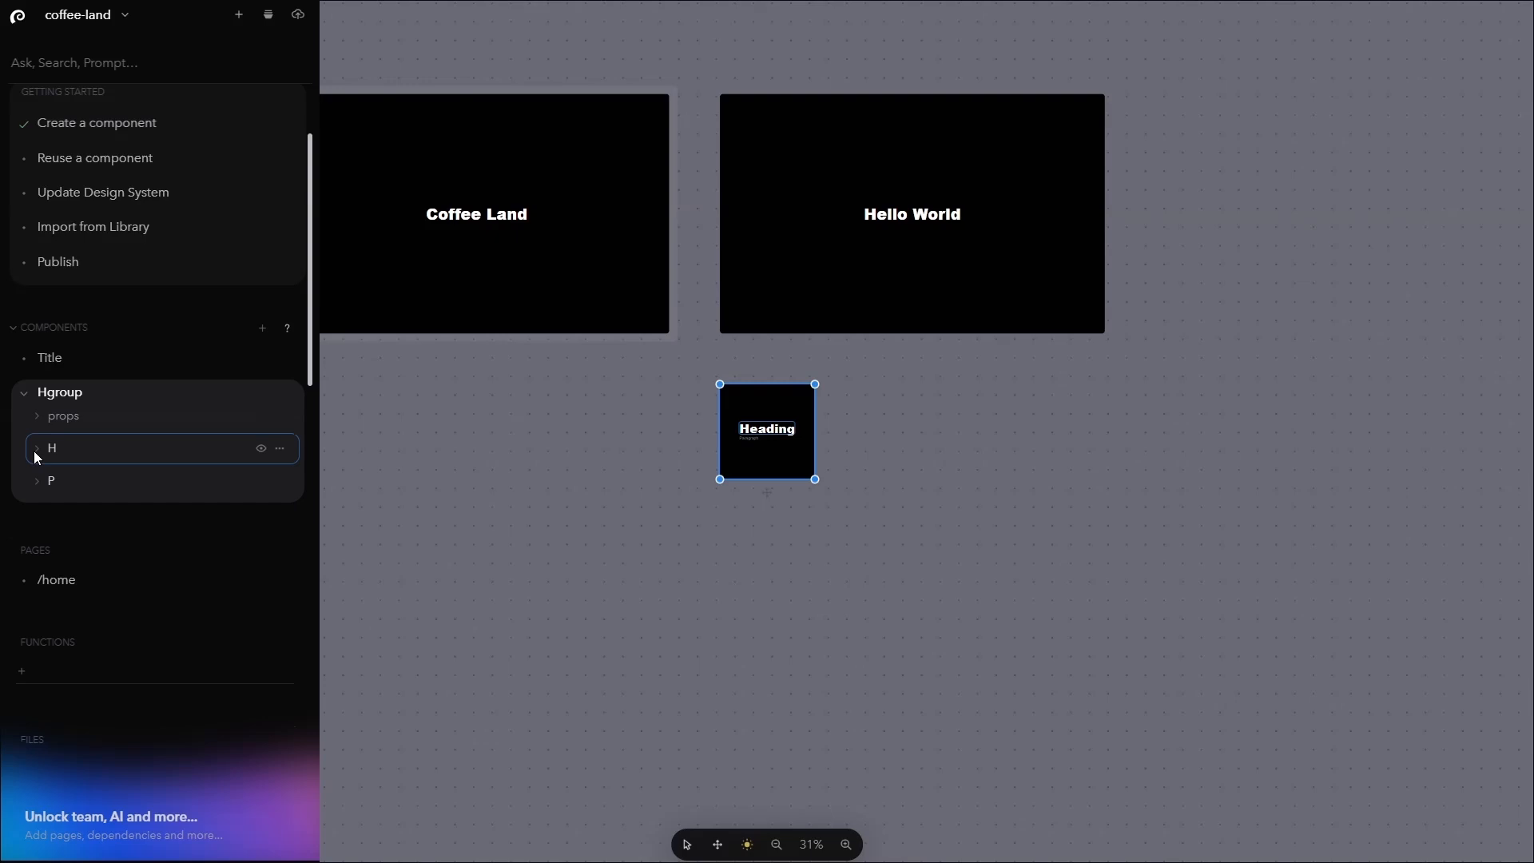
pyautogui.click(35, 449)
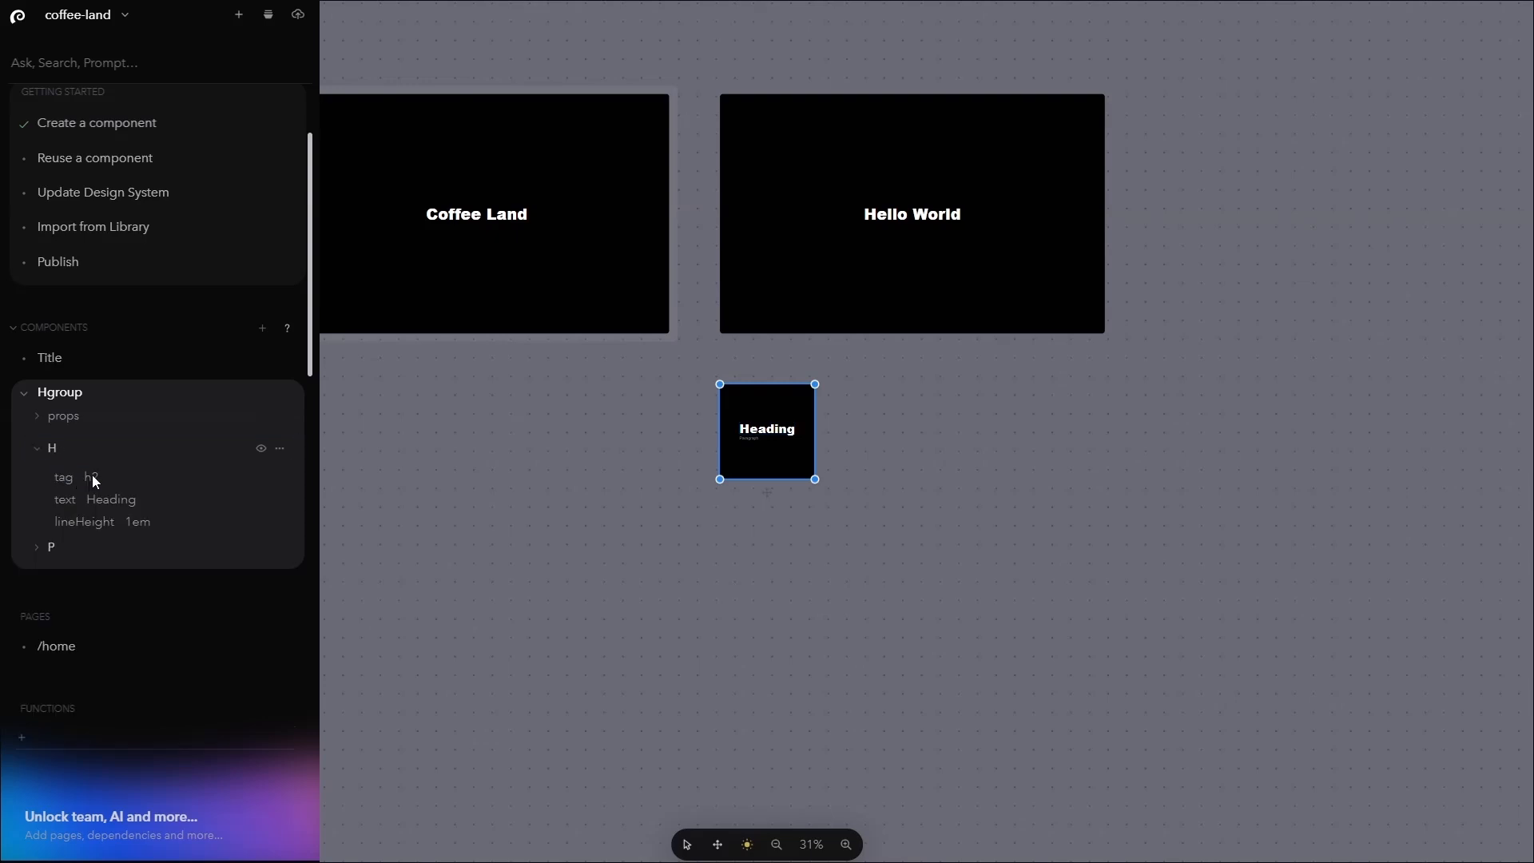
pyautogui.click(38, 445)
pyautogui.click(37, 483)
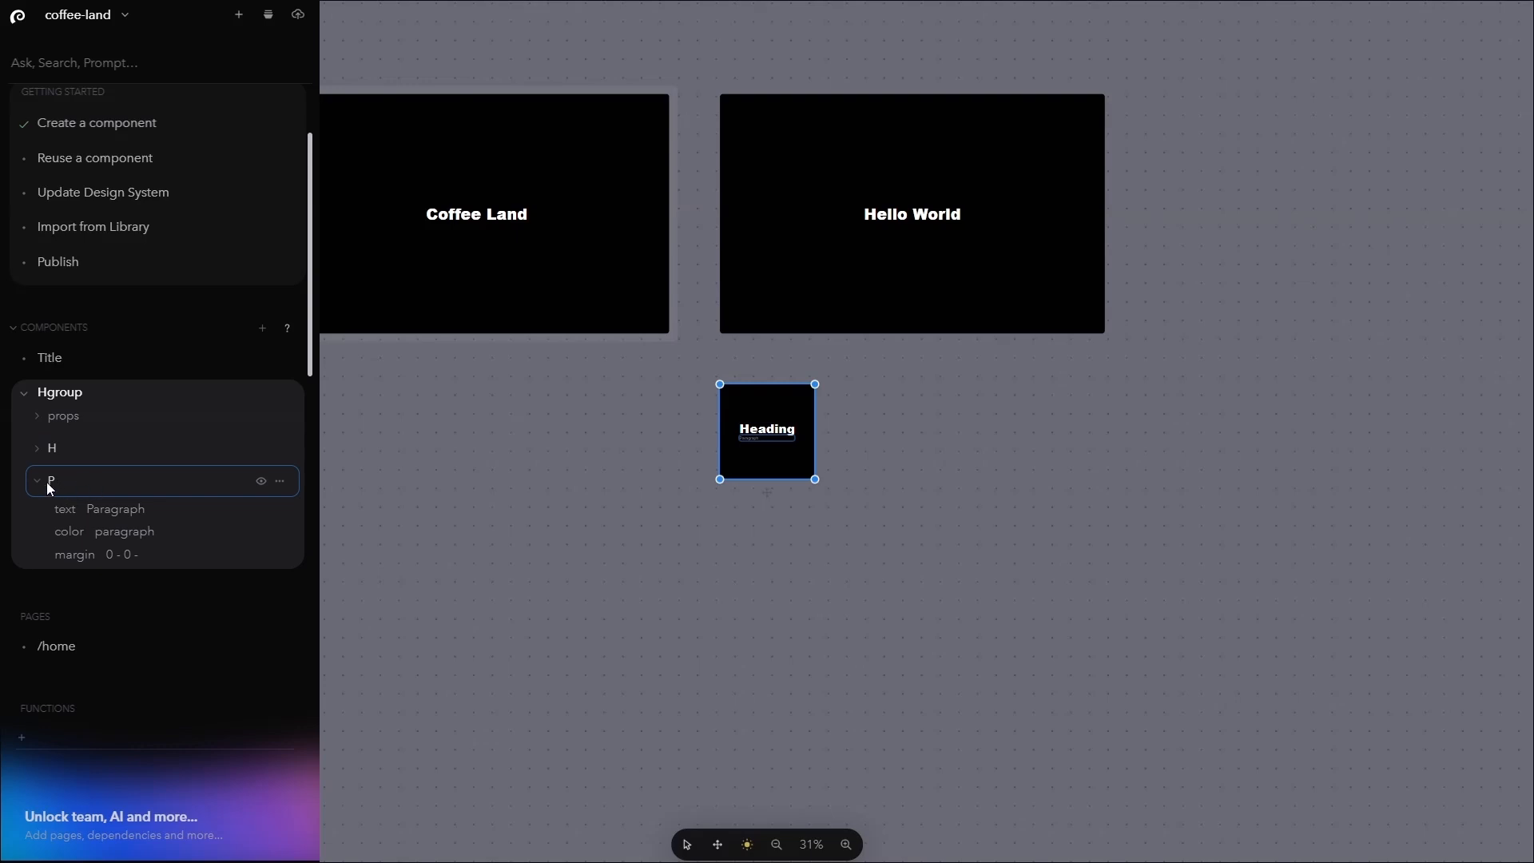
pyautogui.click(36, 479)
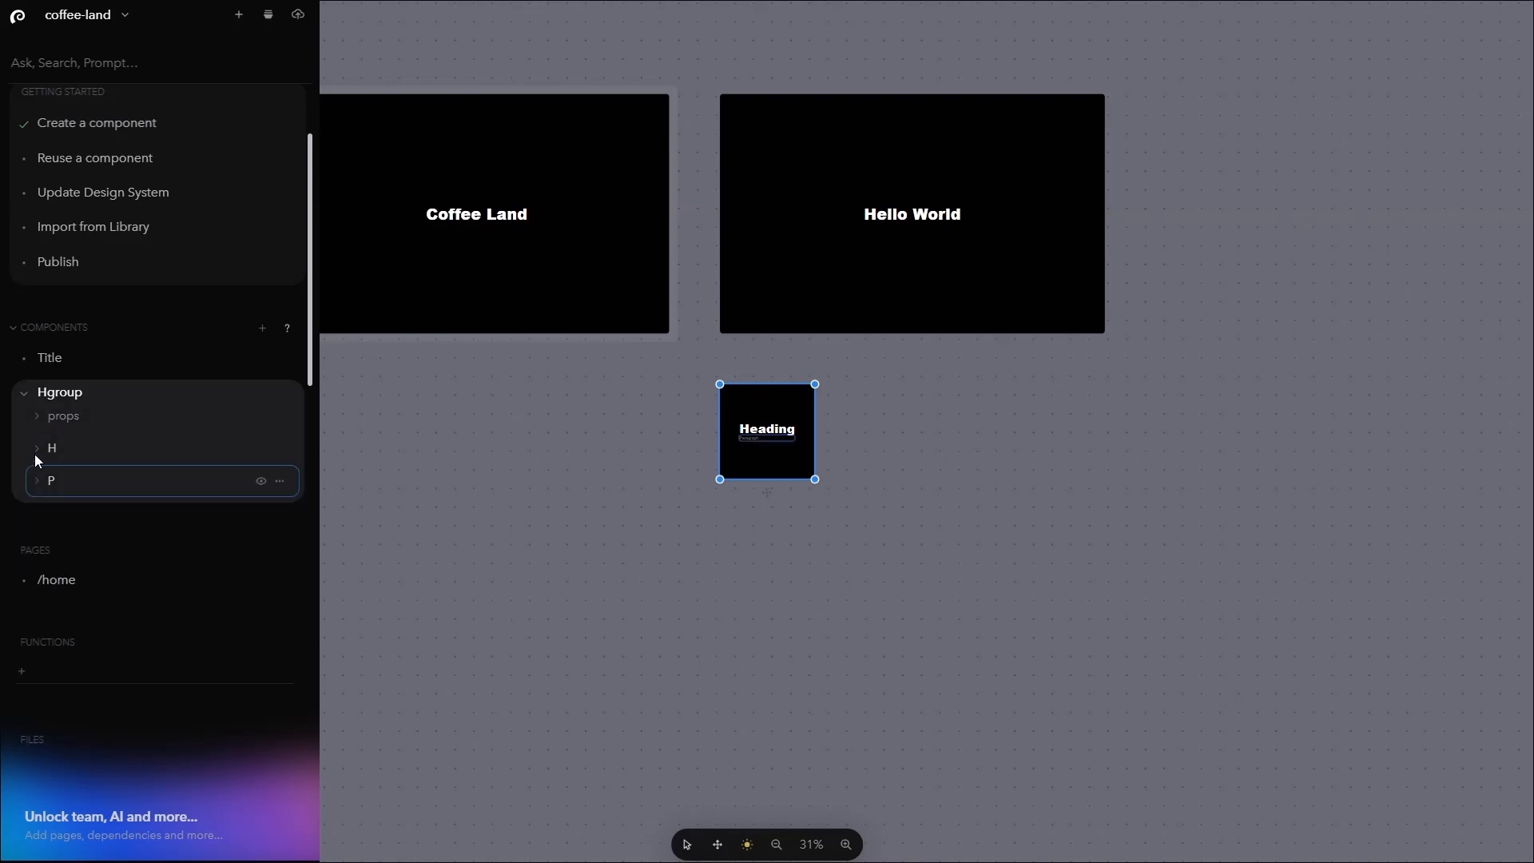
pyautogui.click(26, 393)
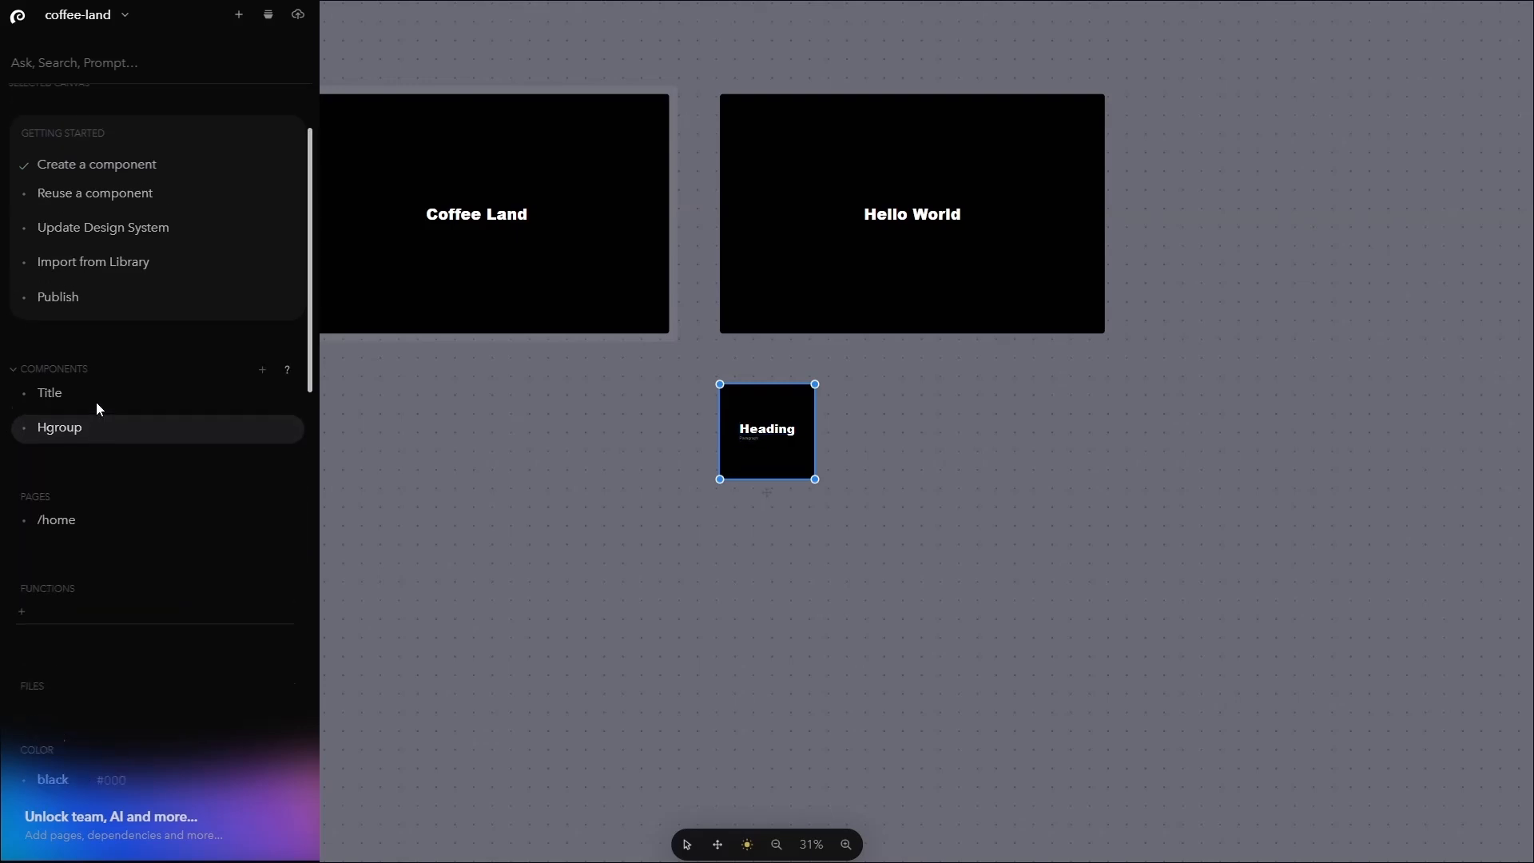
# Inspect the Hgroup component's code, including its props, the H block's tag and the P block, and close it
pyautogui.rightClick(55, 442)
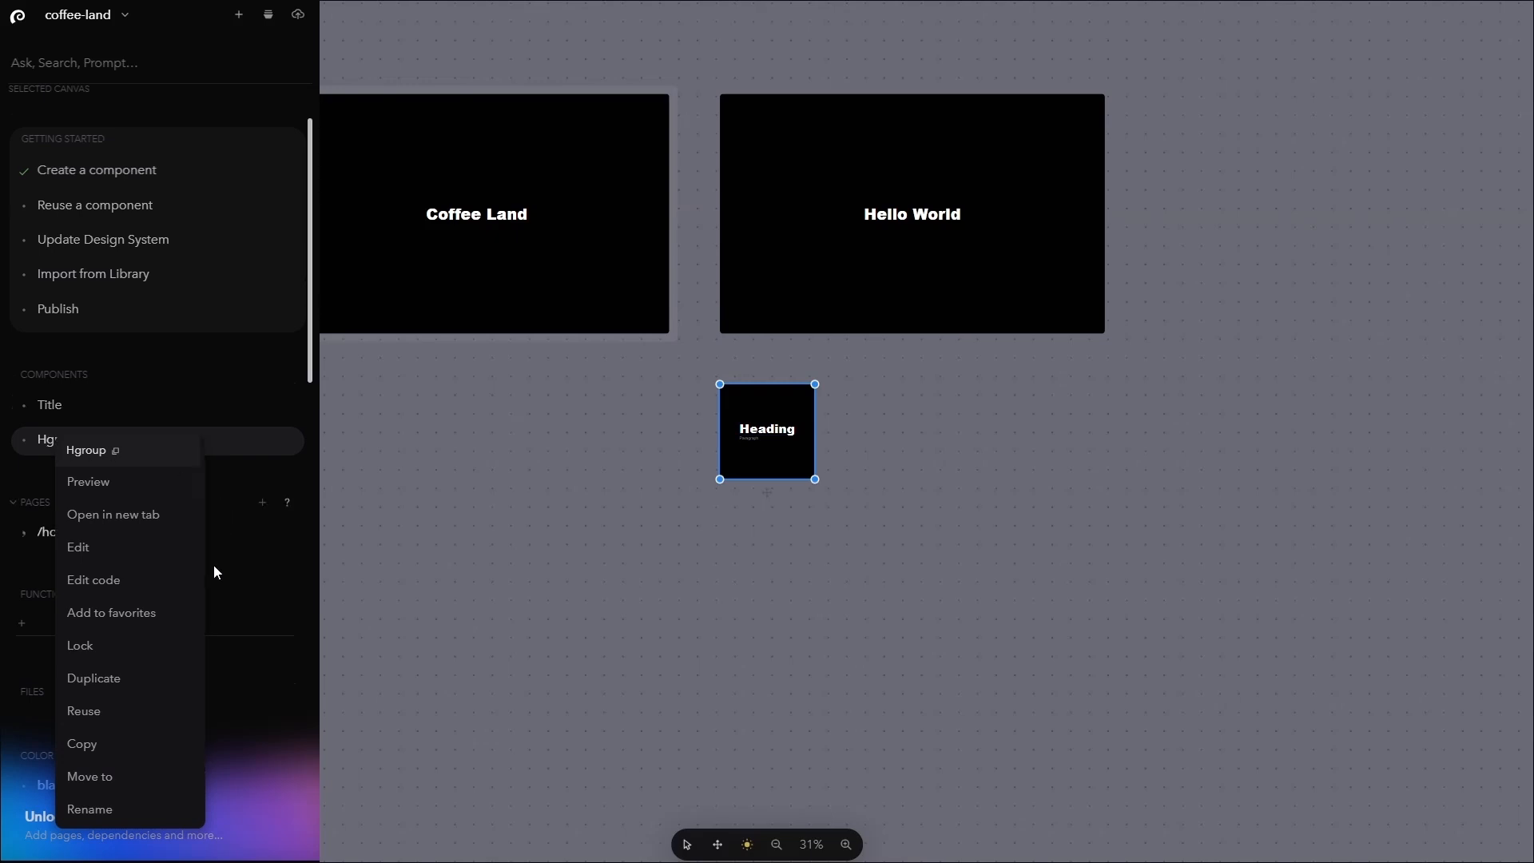
pyautogui.click(91, 582)
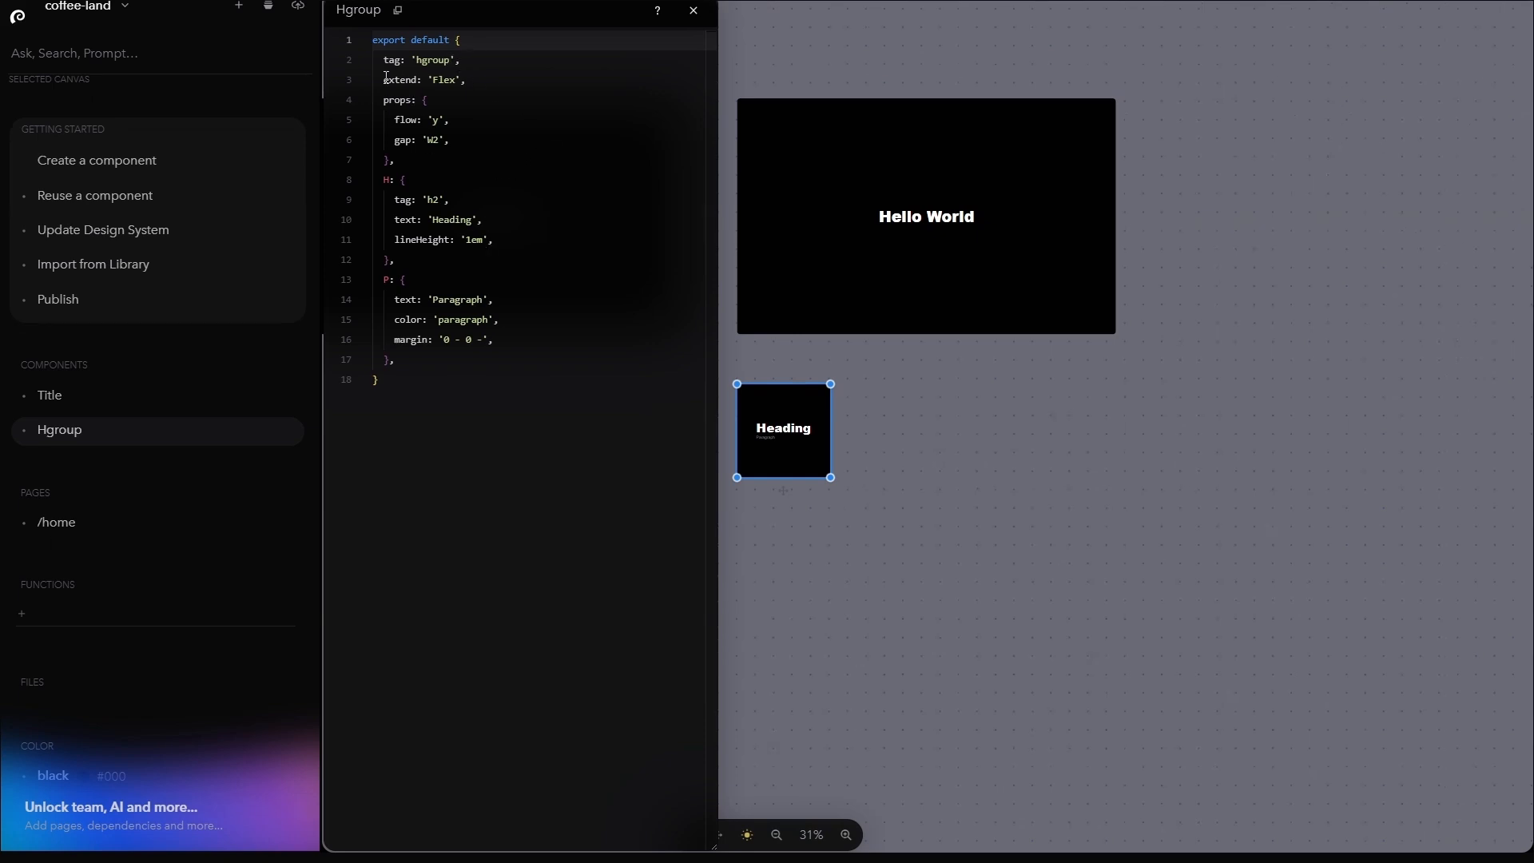
pyautogui.moveTo(382, 98); pyautogui.dragTo(410, 264)
pyautogui.moveTo(389, 200); pyautogui.dragTo(452, 203)
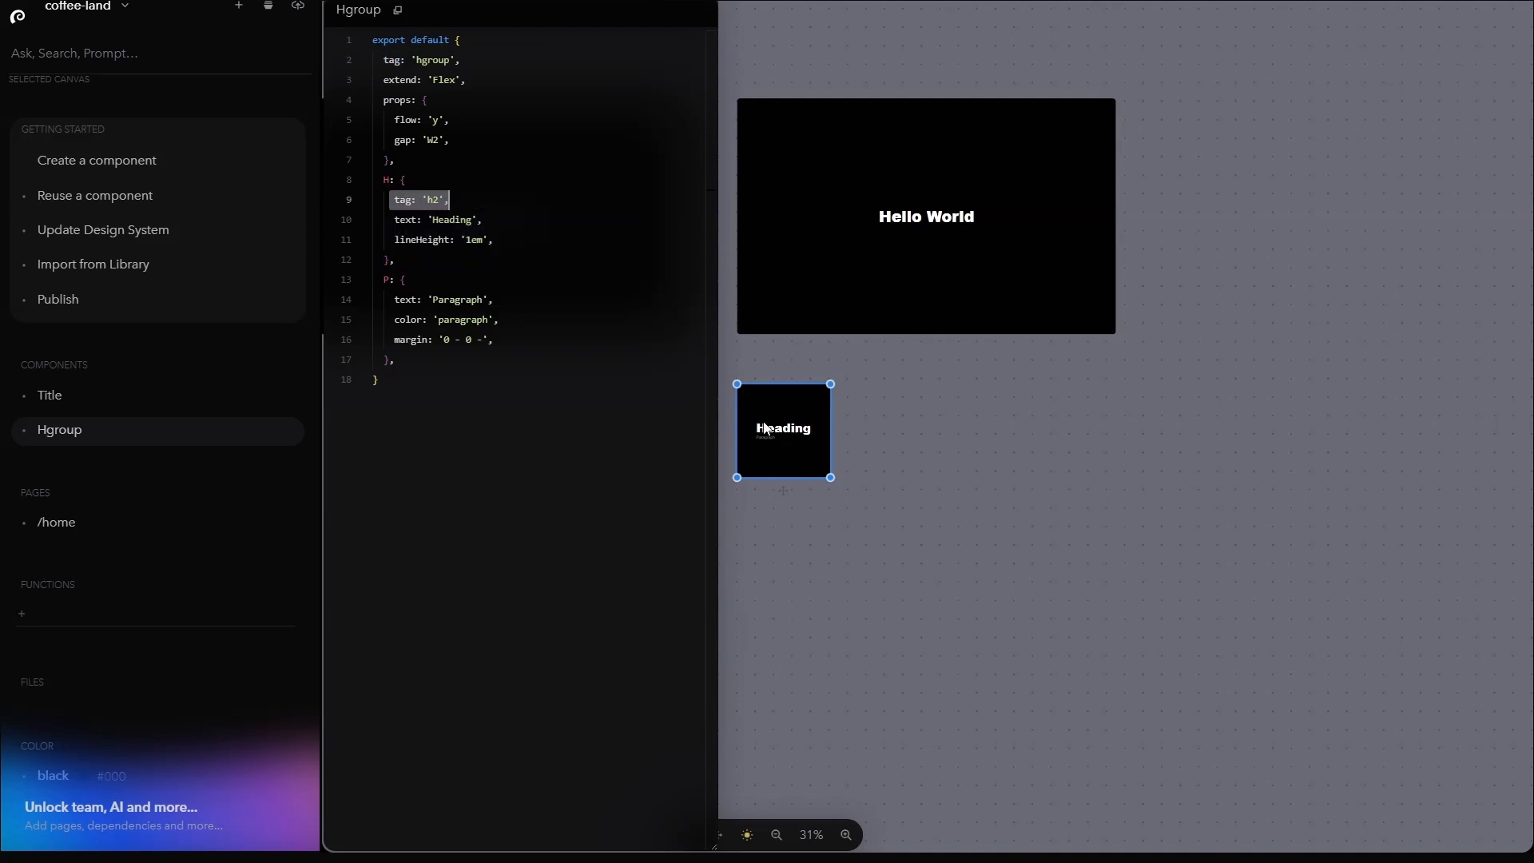
pyautogui.moveTo(375, 279); pyautogui.dragTo(386, 382)
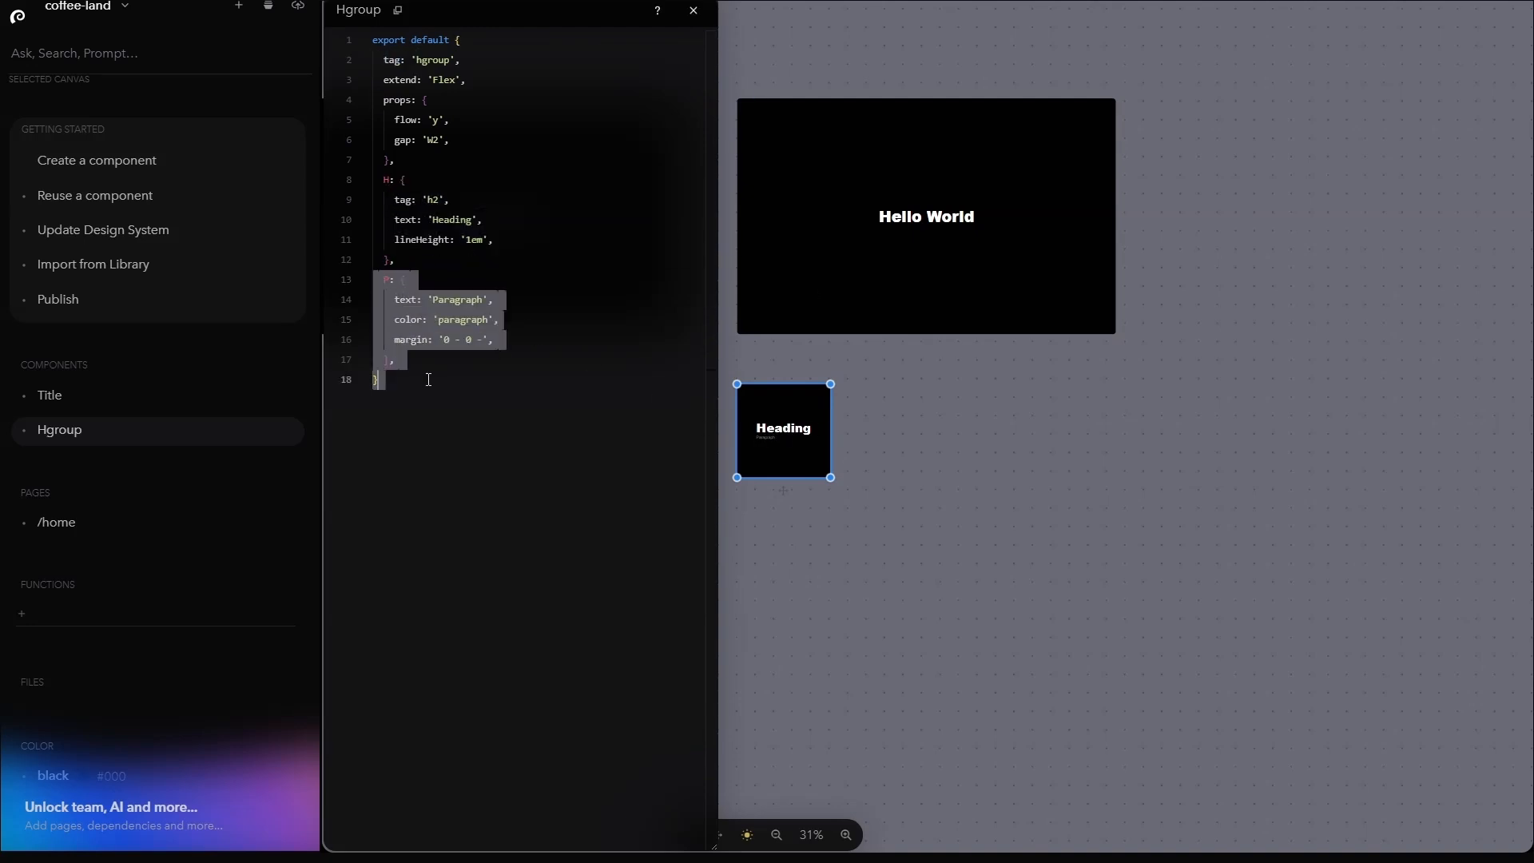
pyautogui.click(692, 11)
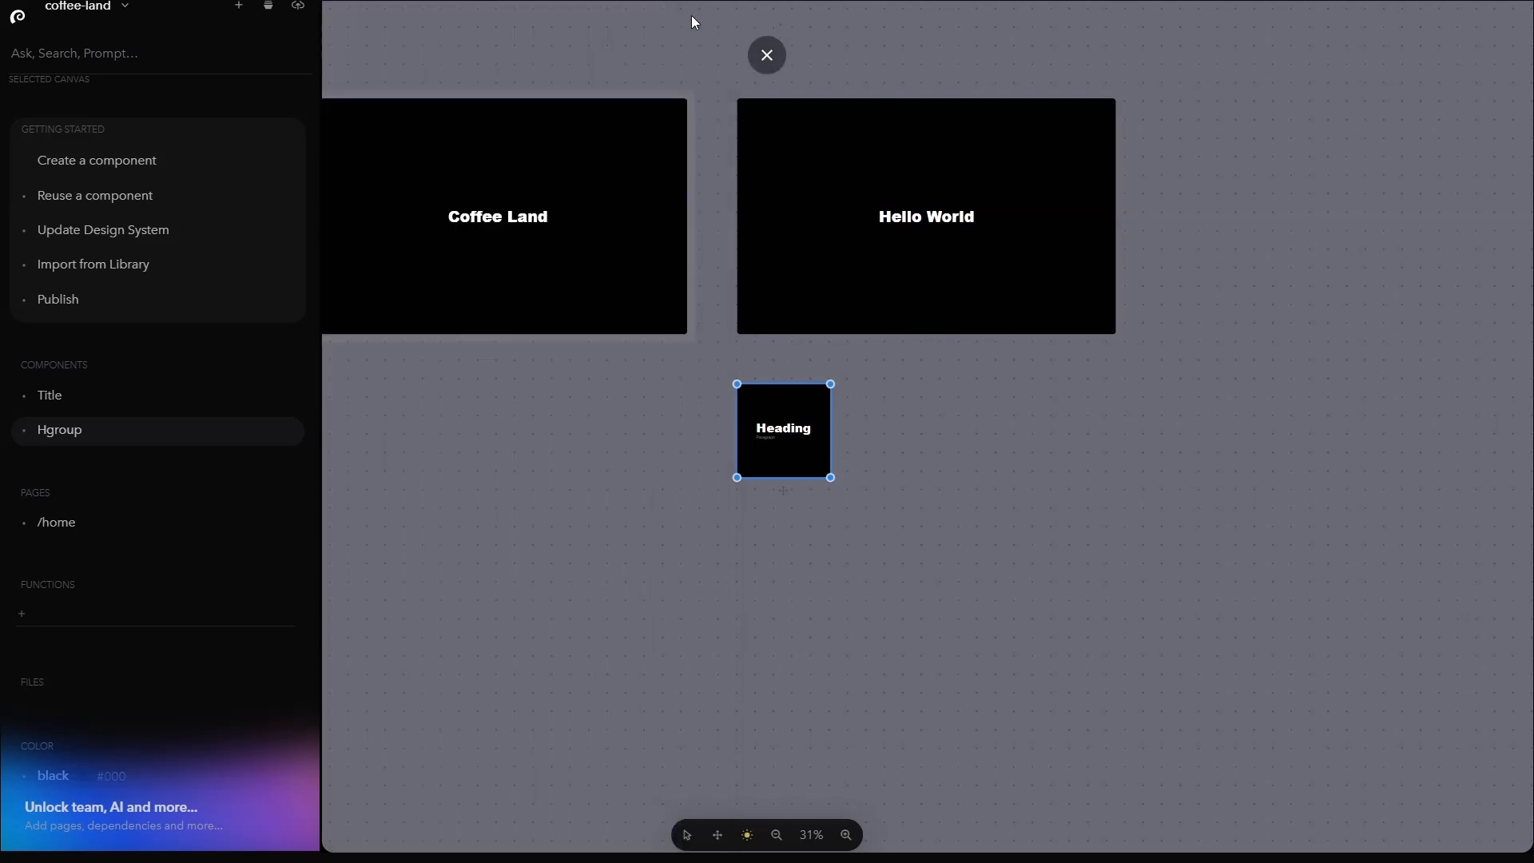
# Open the /home page's code and add an Hgroup block inside Title after the H1
pyautogui.click(51, 523)
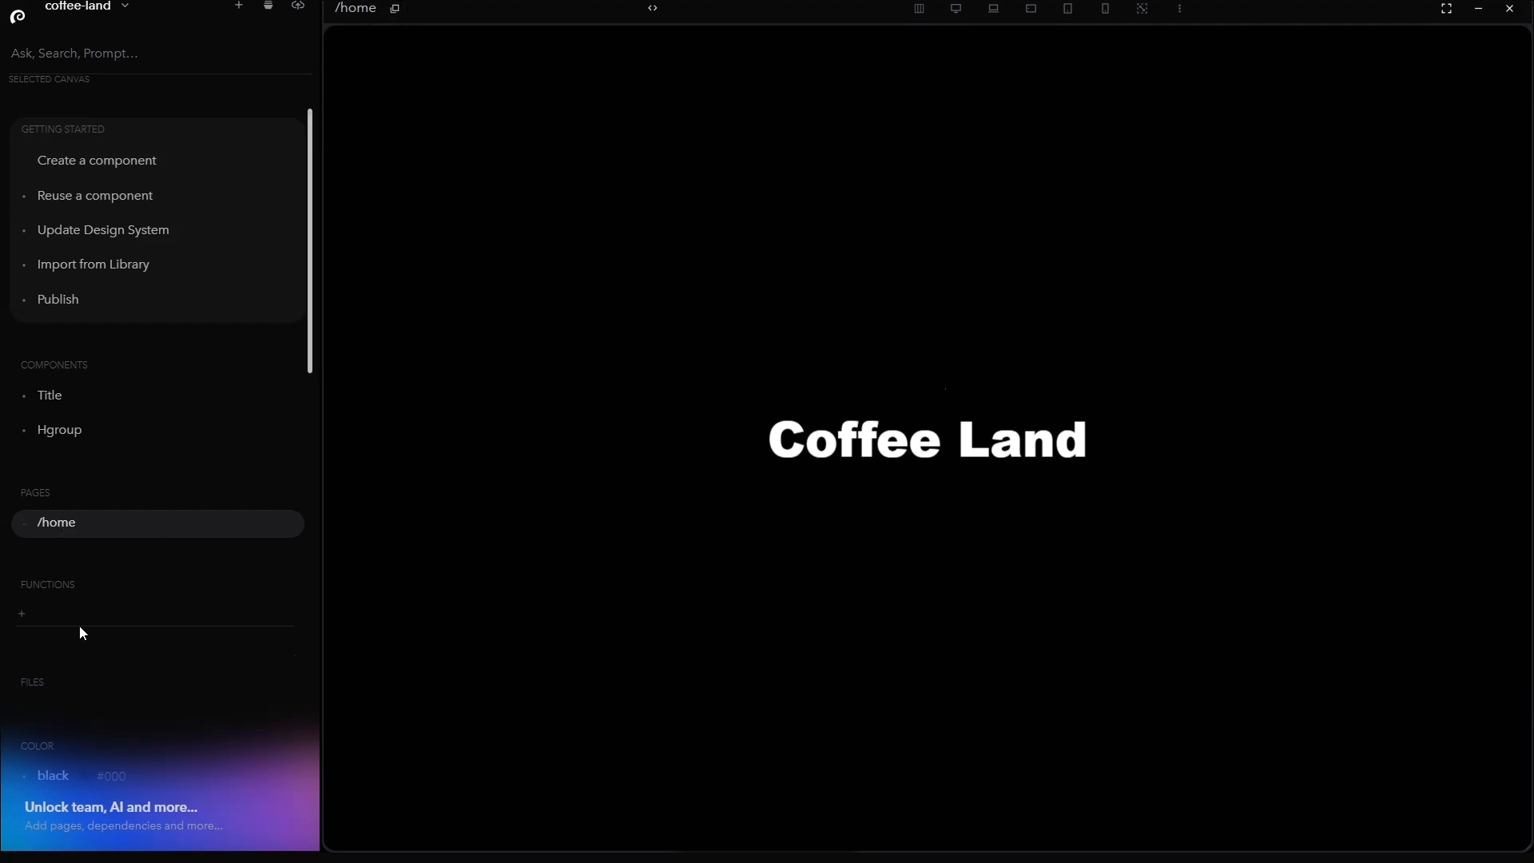
pyautogui.rightClick(58, 525)
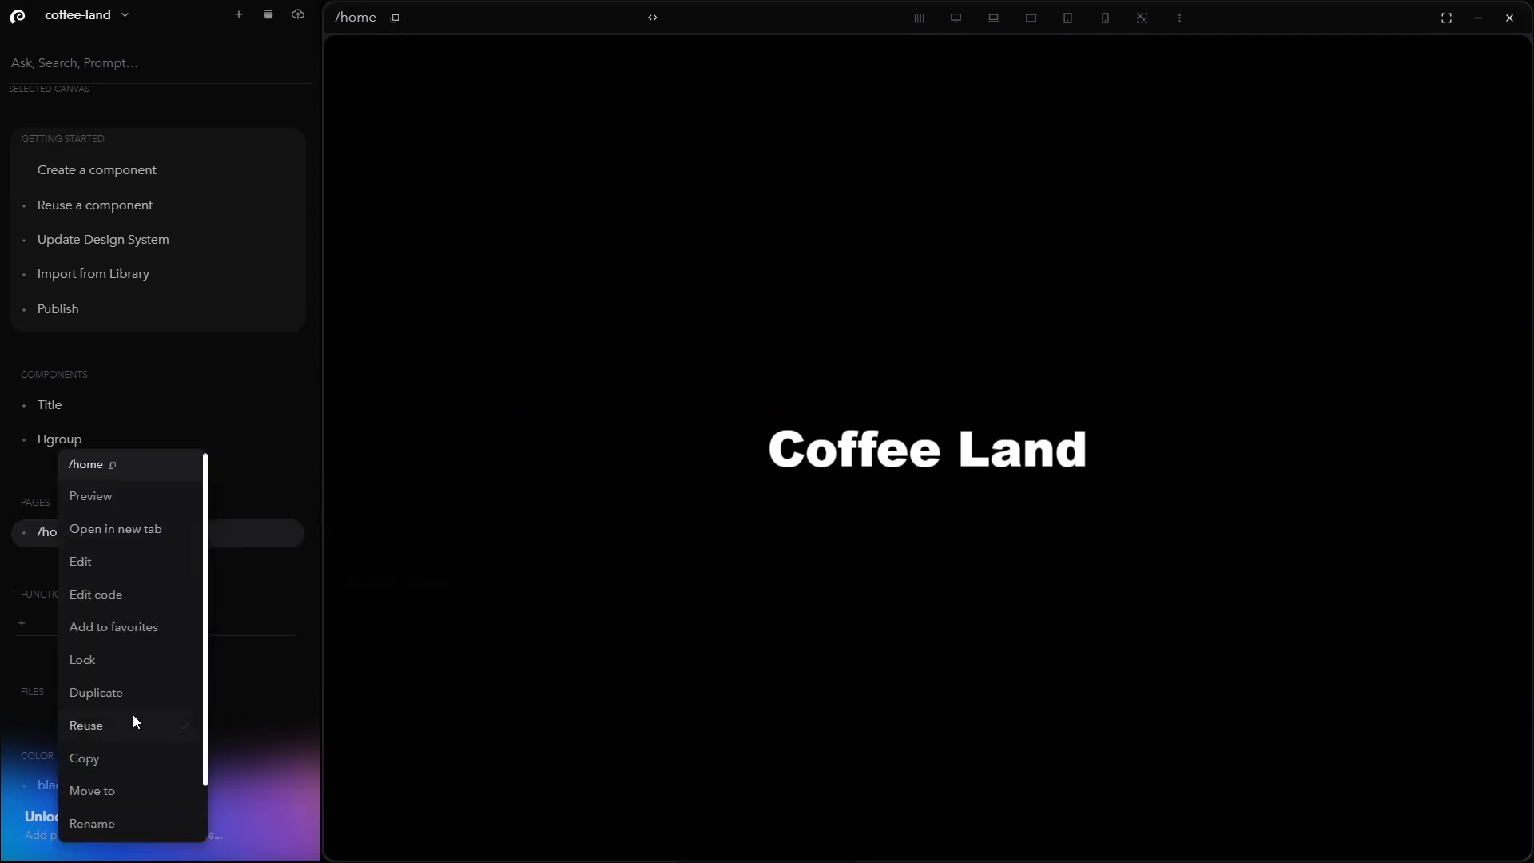
pyautogui.click(92, 593)
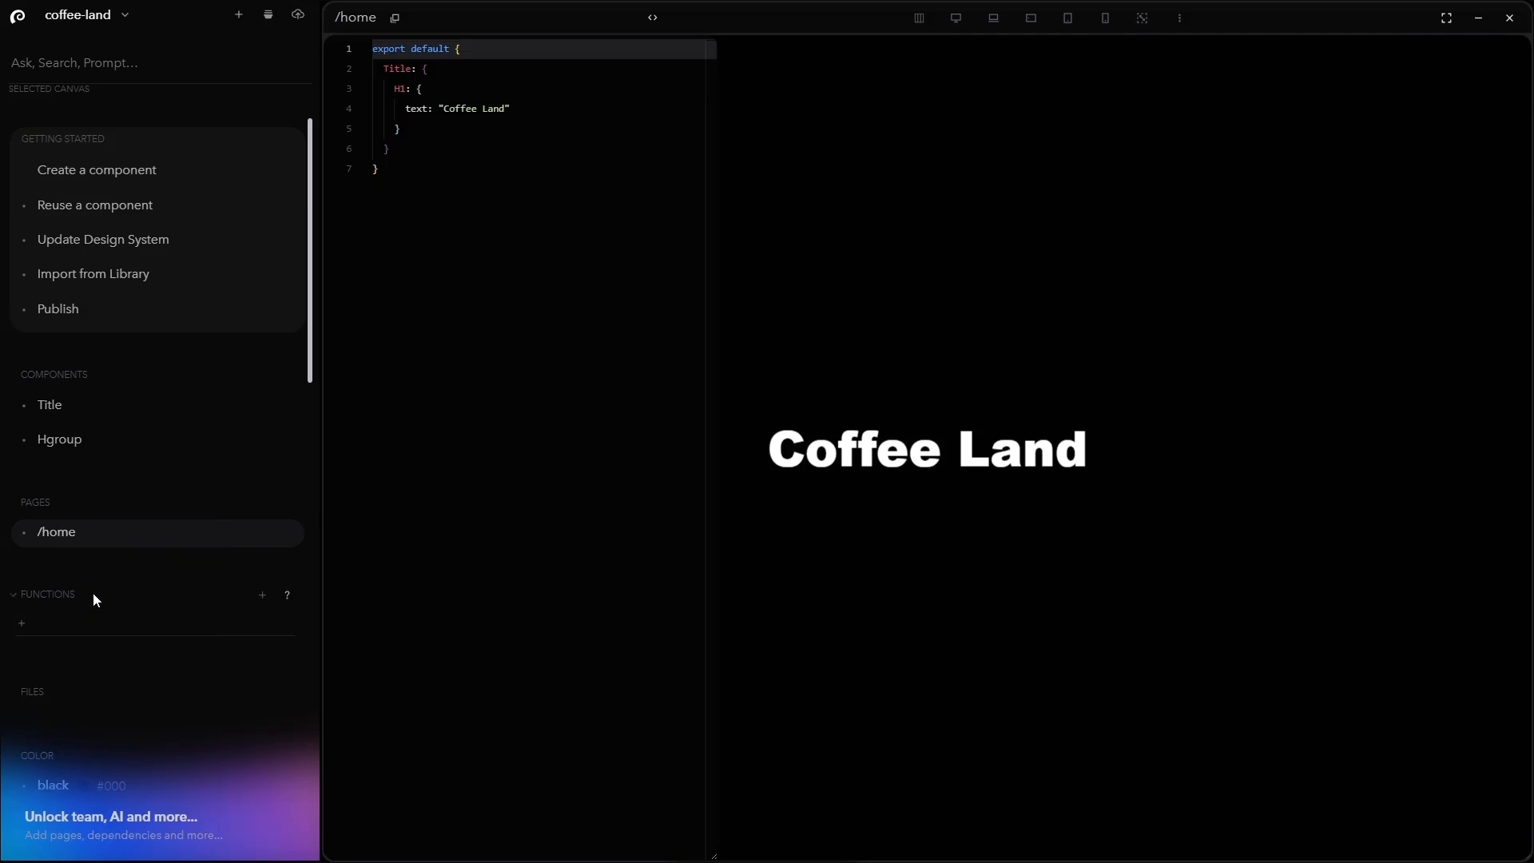
pyautogui.click(414, 130)
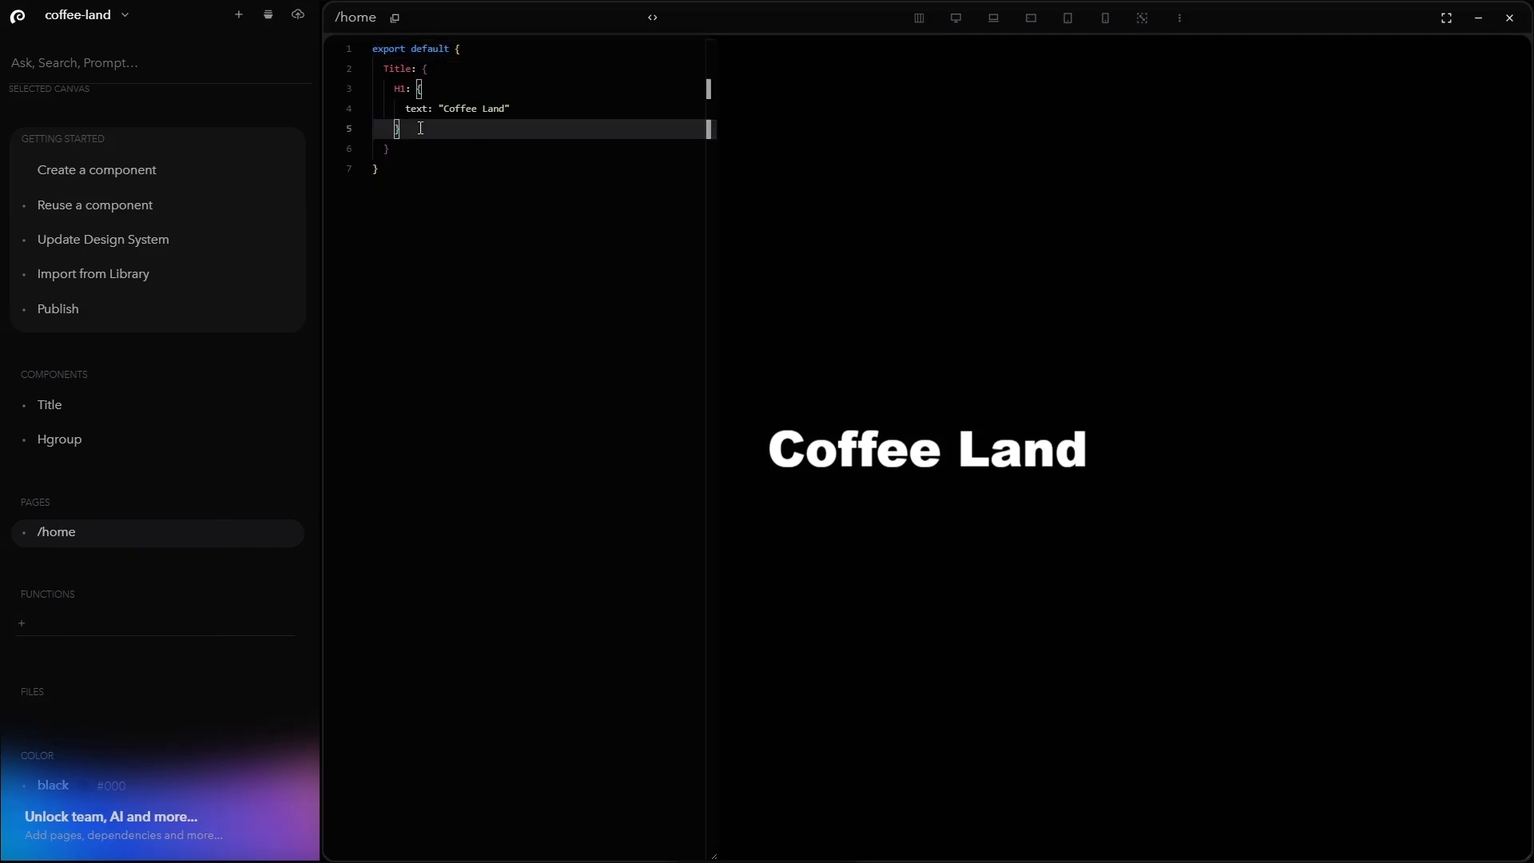
pyautogui.write(',')
pyautogui.press('Return')
pyautogui.write('Hgroup')
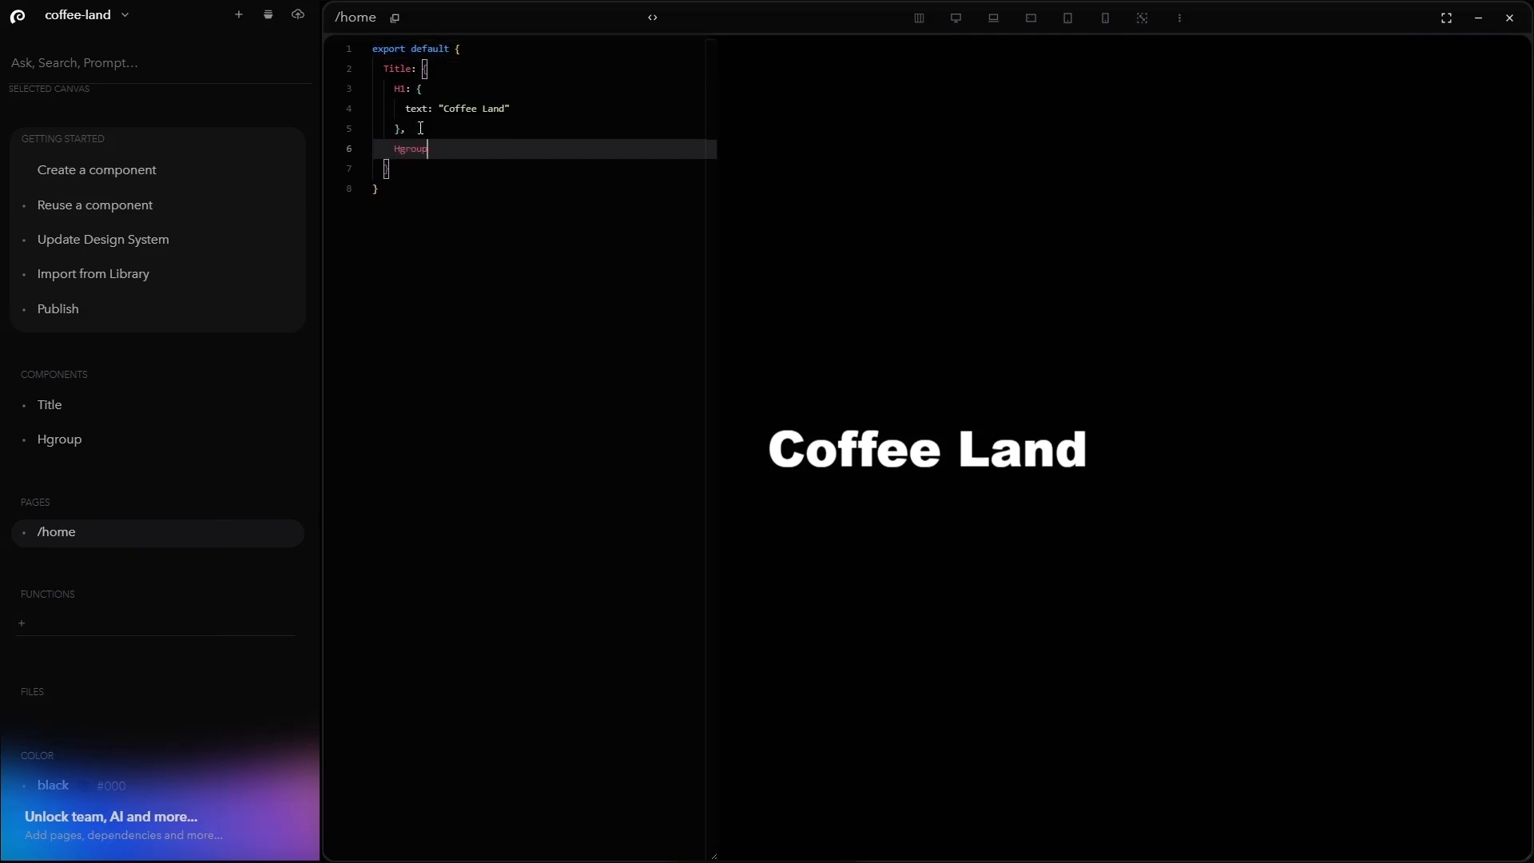
pyautogui.write(': {')
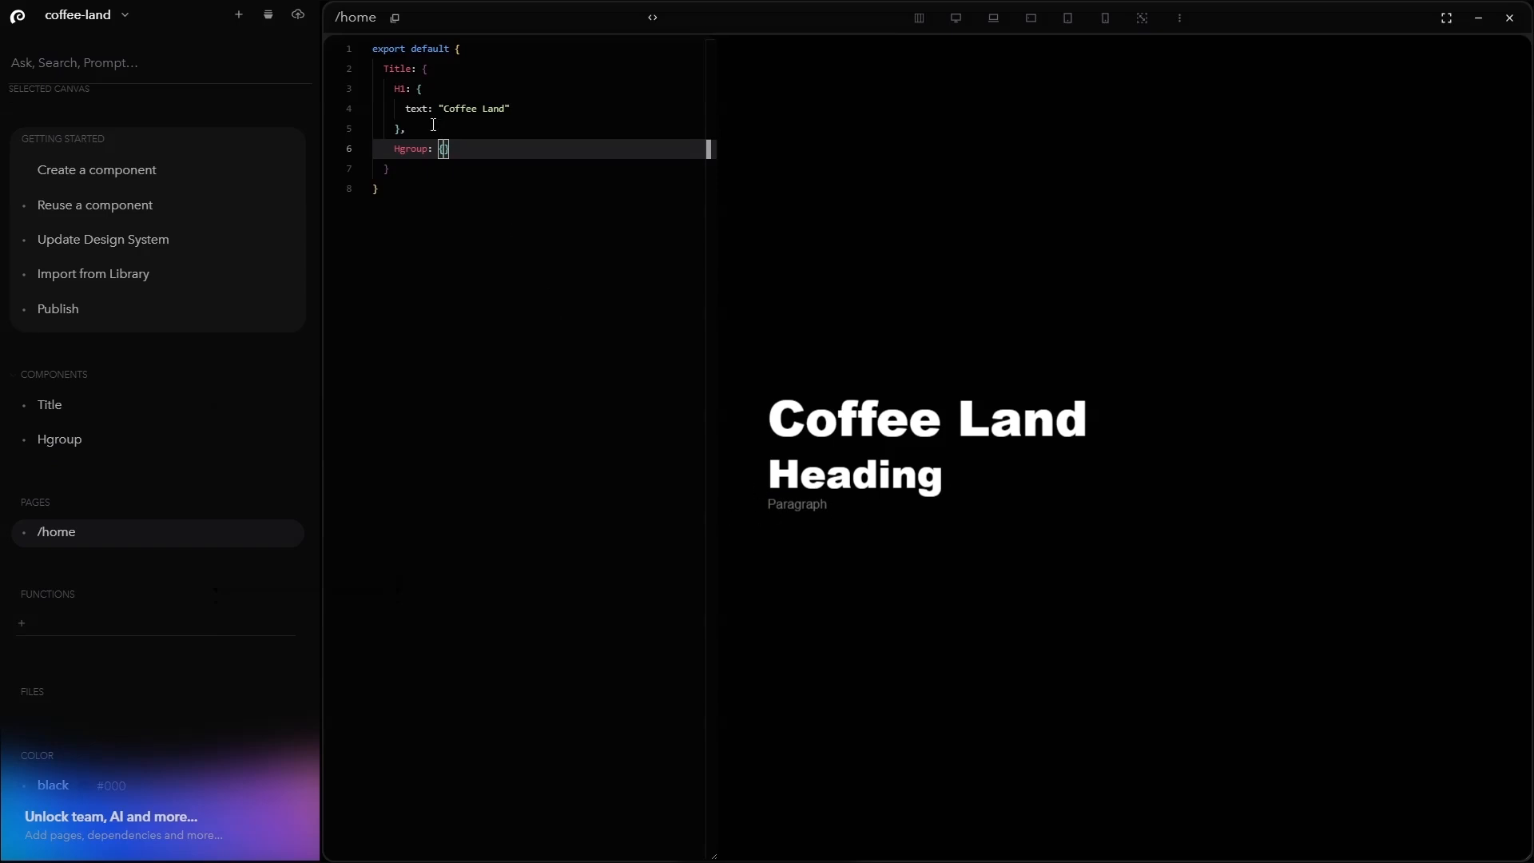
# Add an H block inside Hgroup with the text "Hot coffe always!"
pyautogui.press('Return')
pyautogui.write('H')
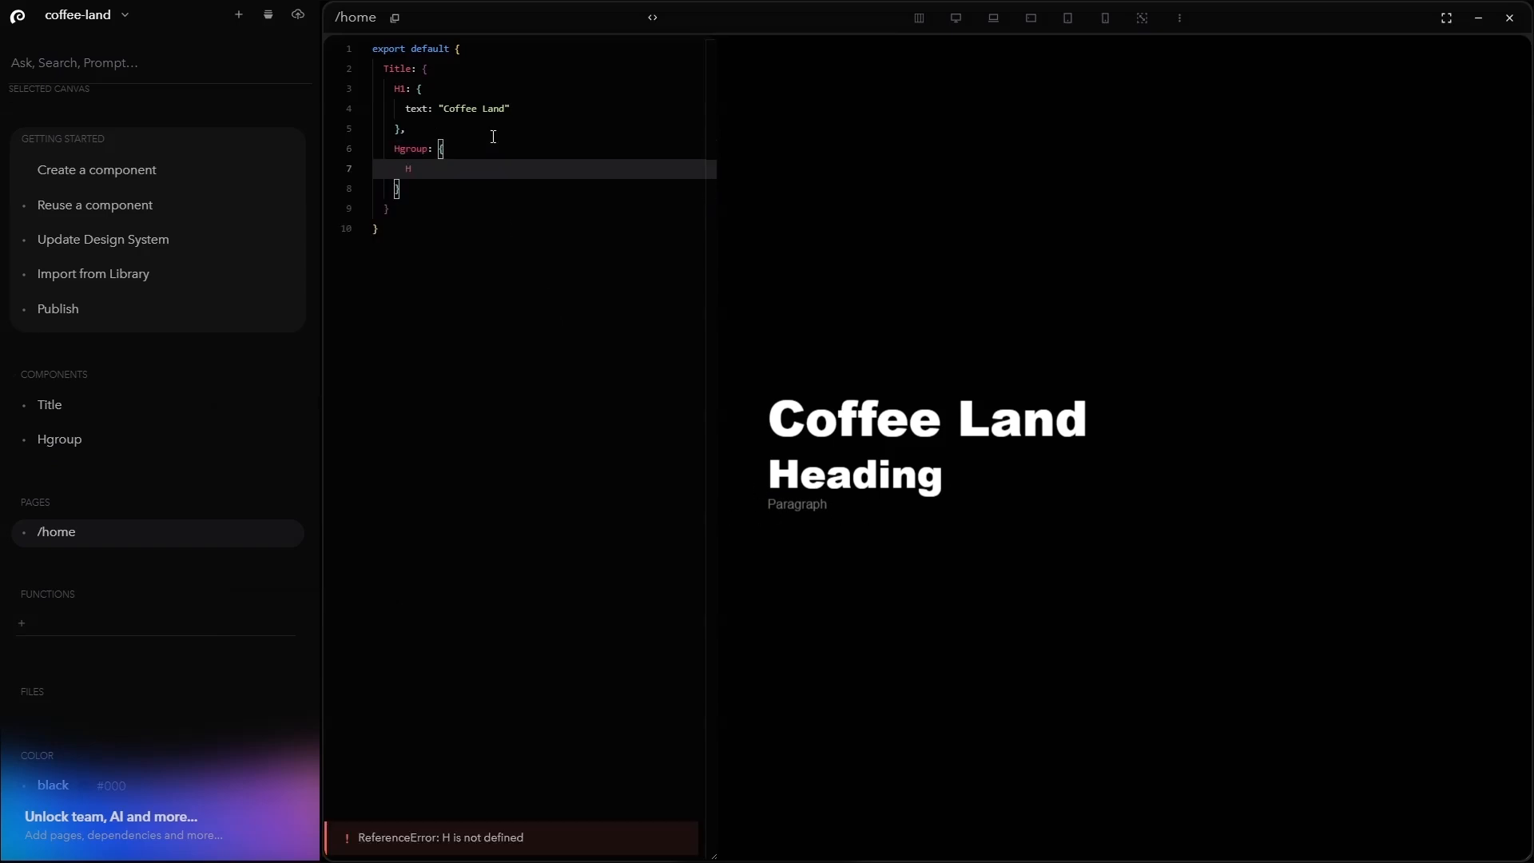
pyautogui.write(': {')
pyautogui.press('Return')
pyautogui.write('text')
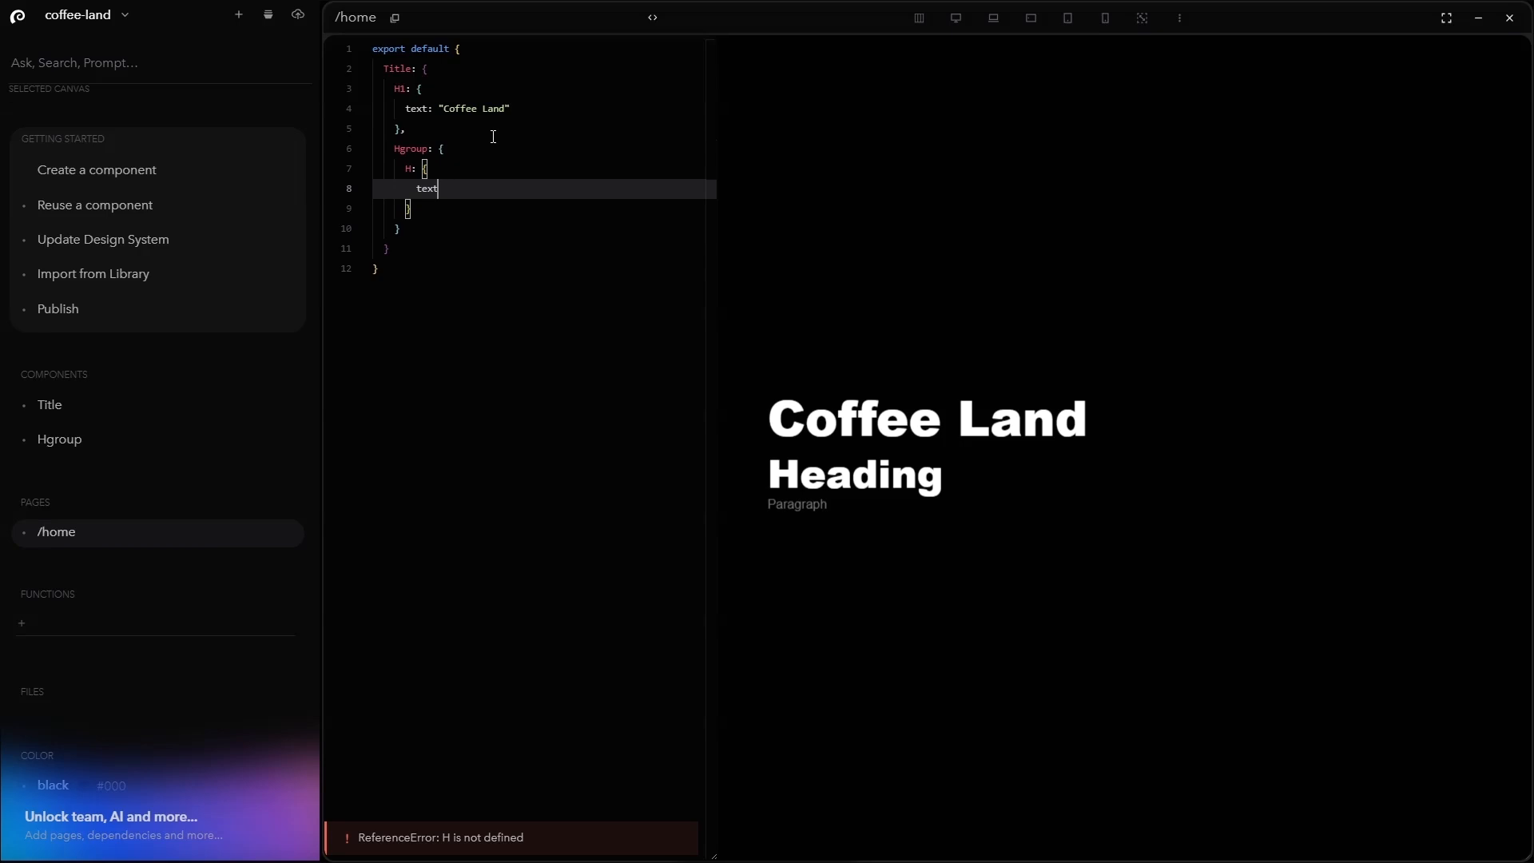
pyautogui.write(': ""')
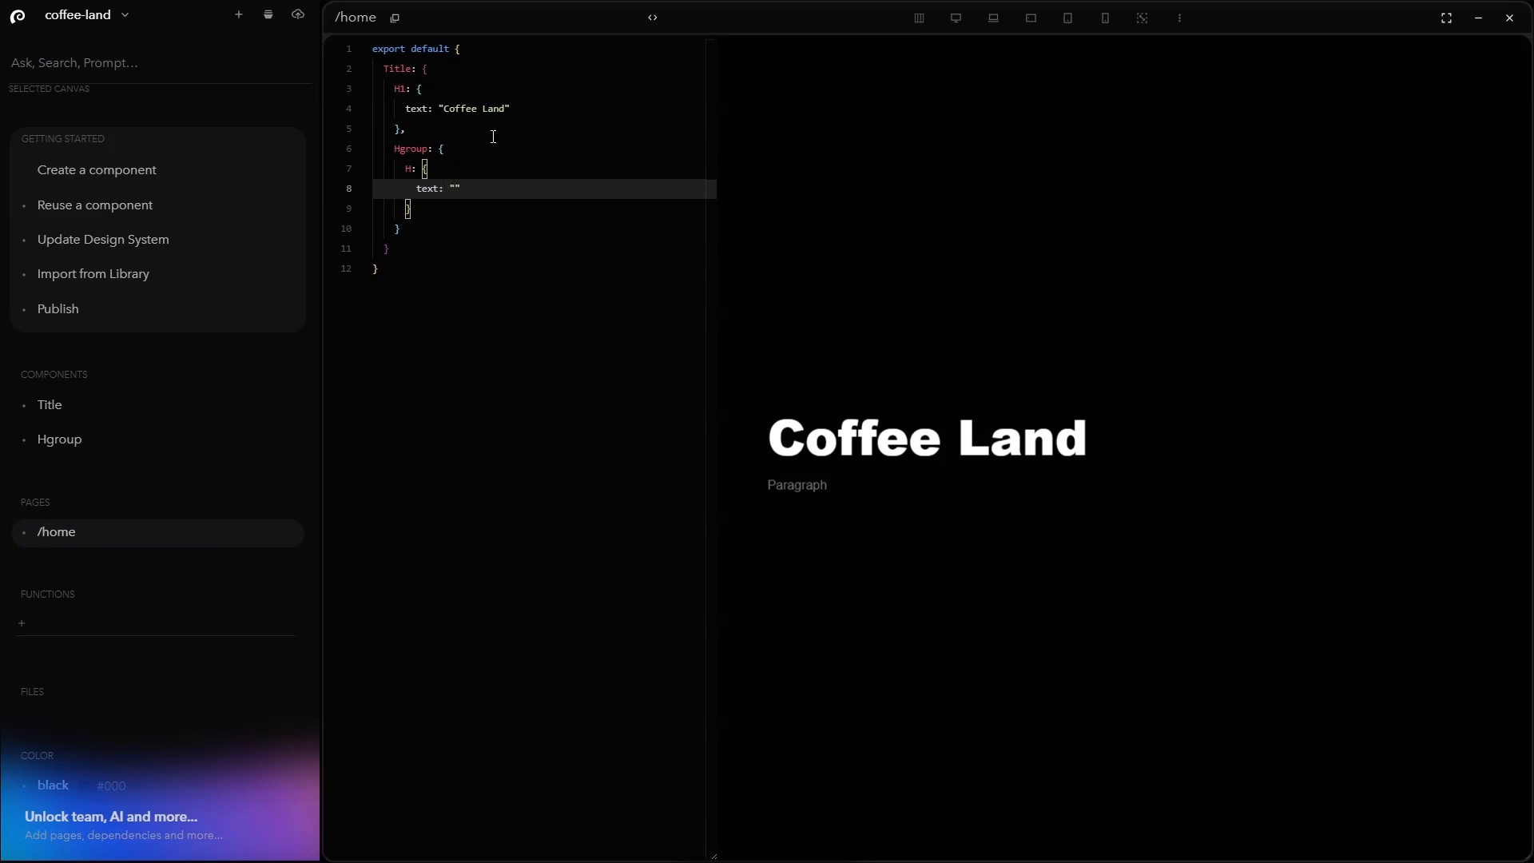
pyautogui.write('Hot coffe always')
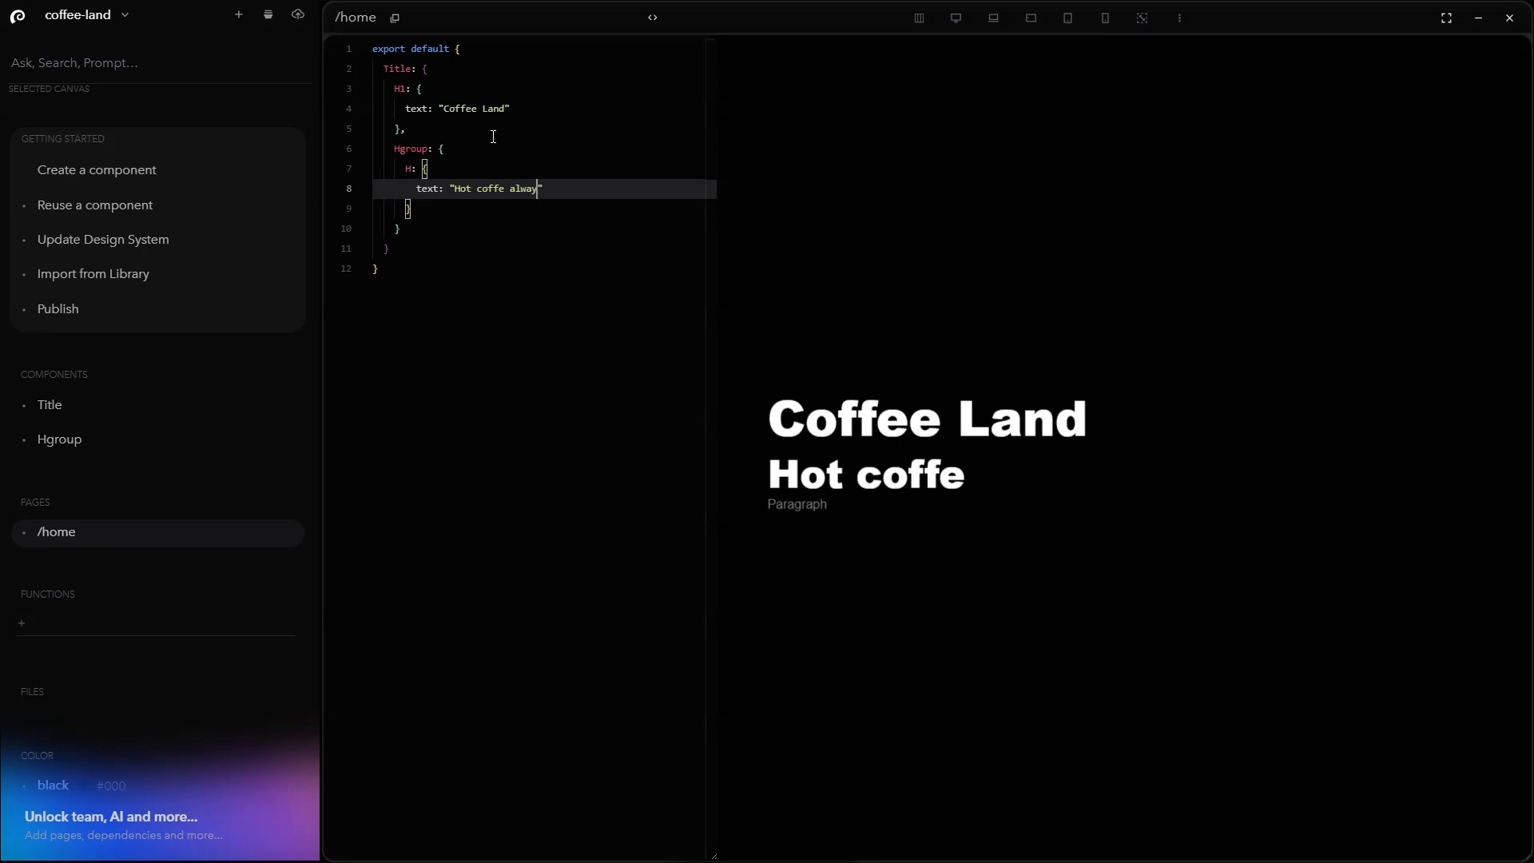
pyautogui.write('!')
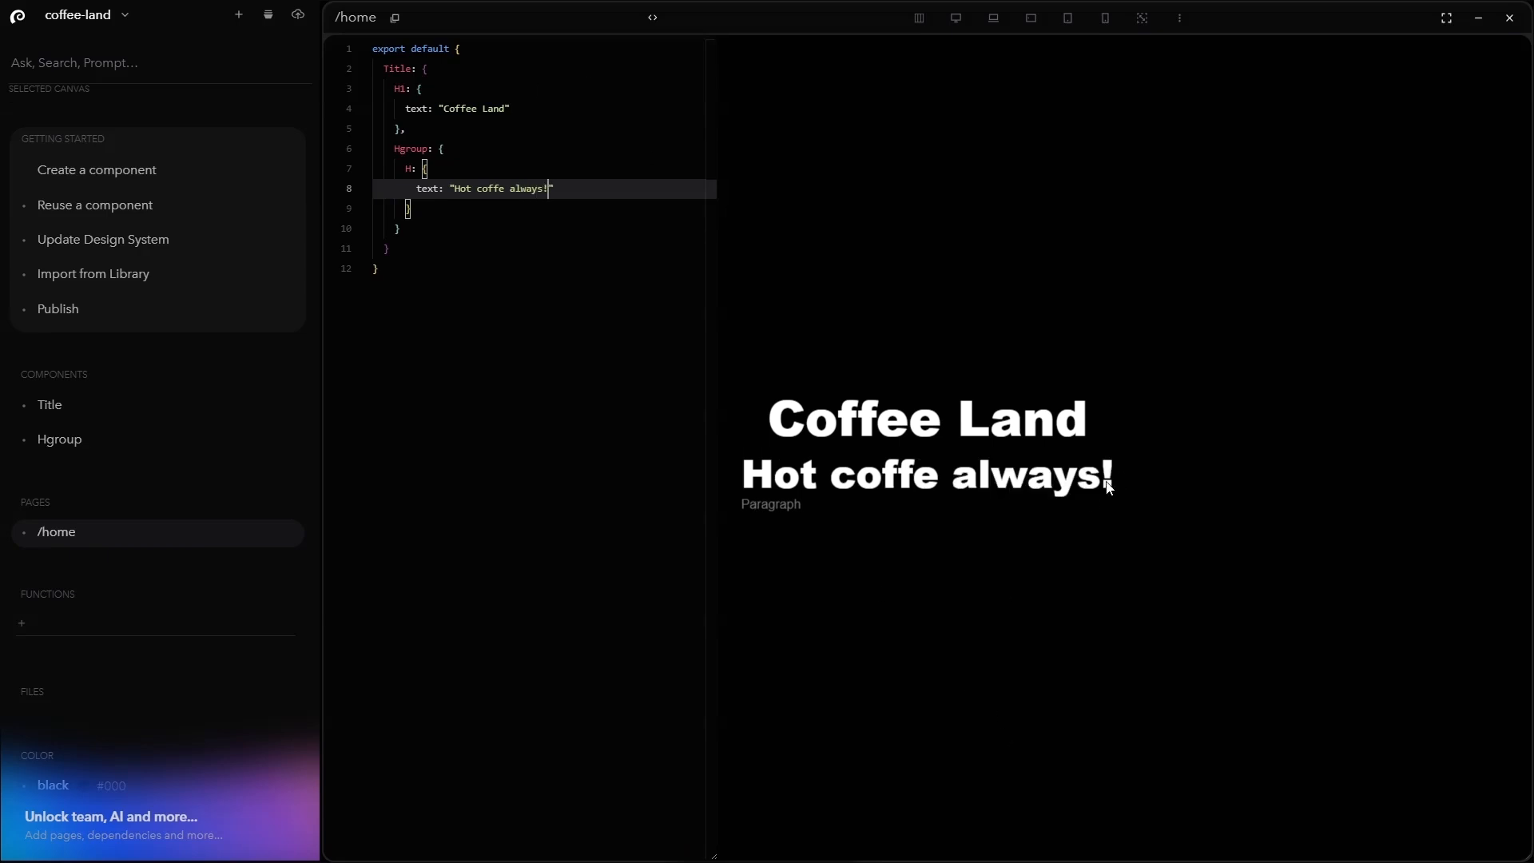
# Add a P block after H in Hgroup with the text "Come visit us anytime! We'd love to serve you some hot coffee."
pyautogui.click(511, 207)
pyautogui.write(',')
pyautogui.press('Return')
pyautogui.write('P: {')
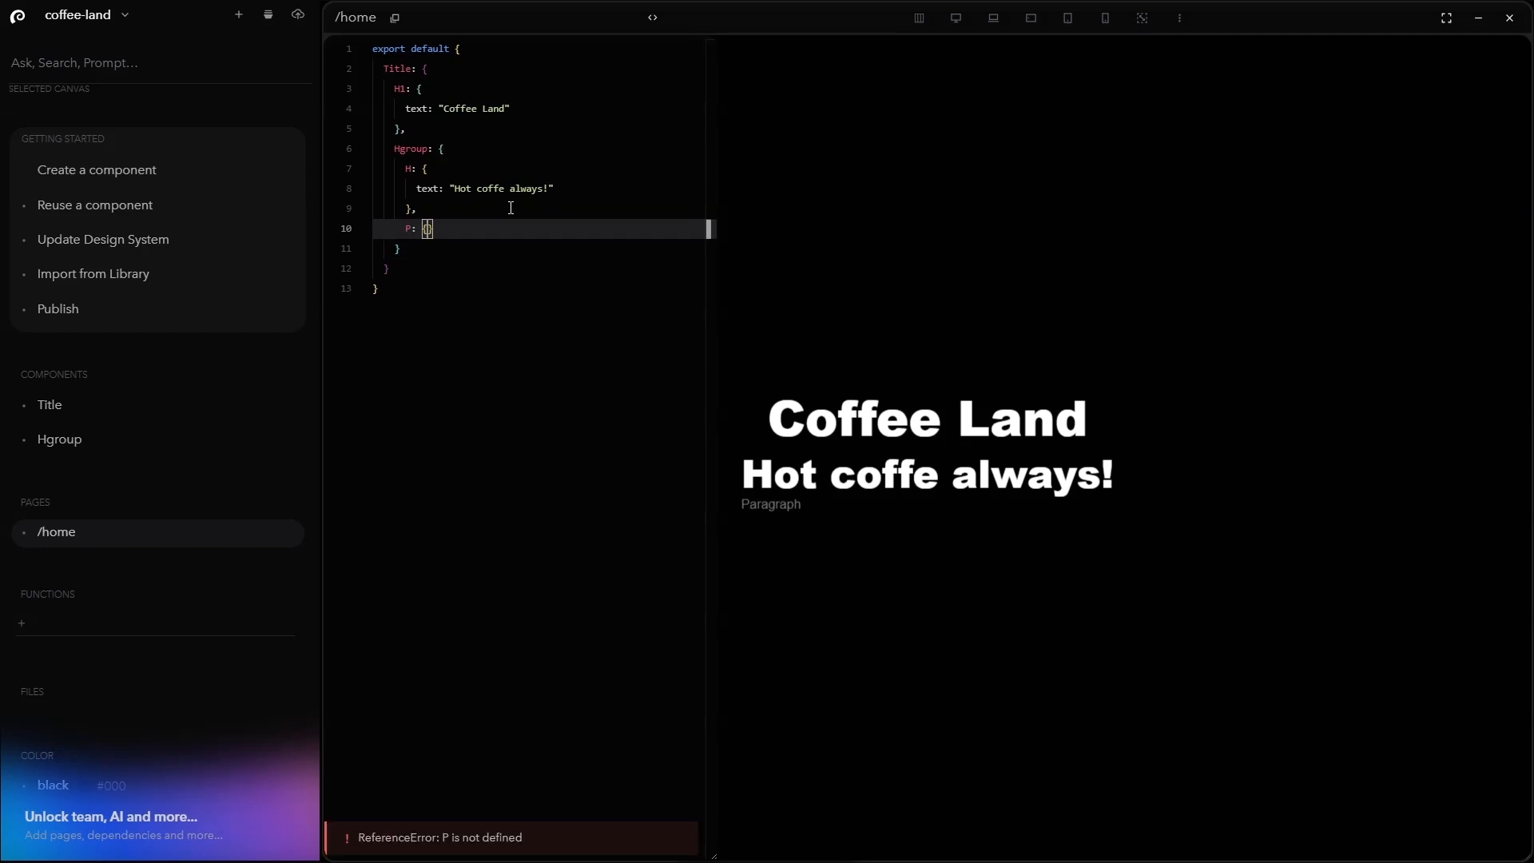
pyautogui.press('Return')
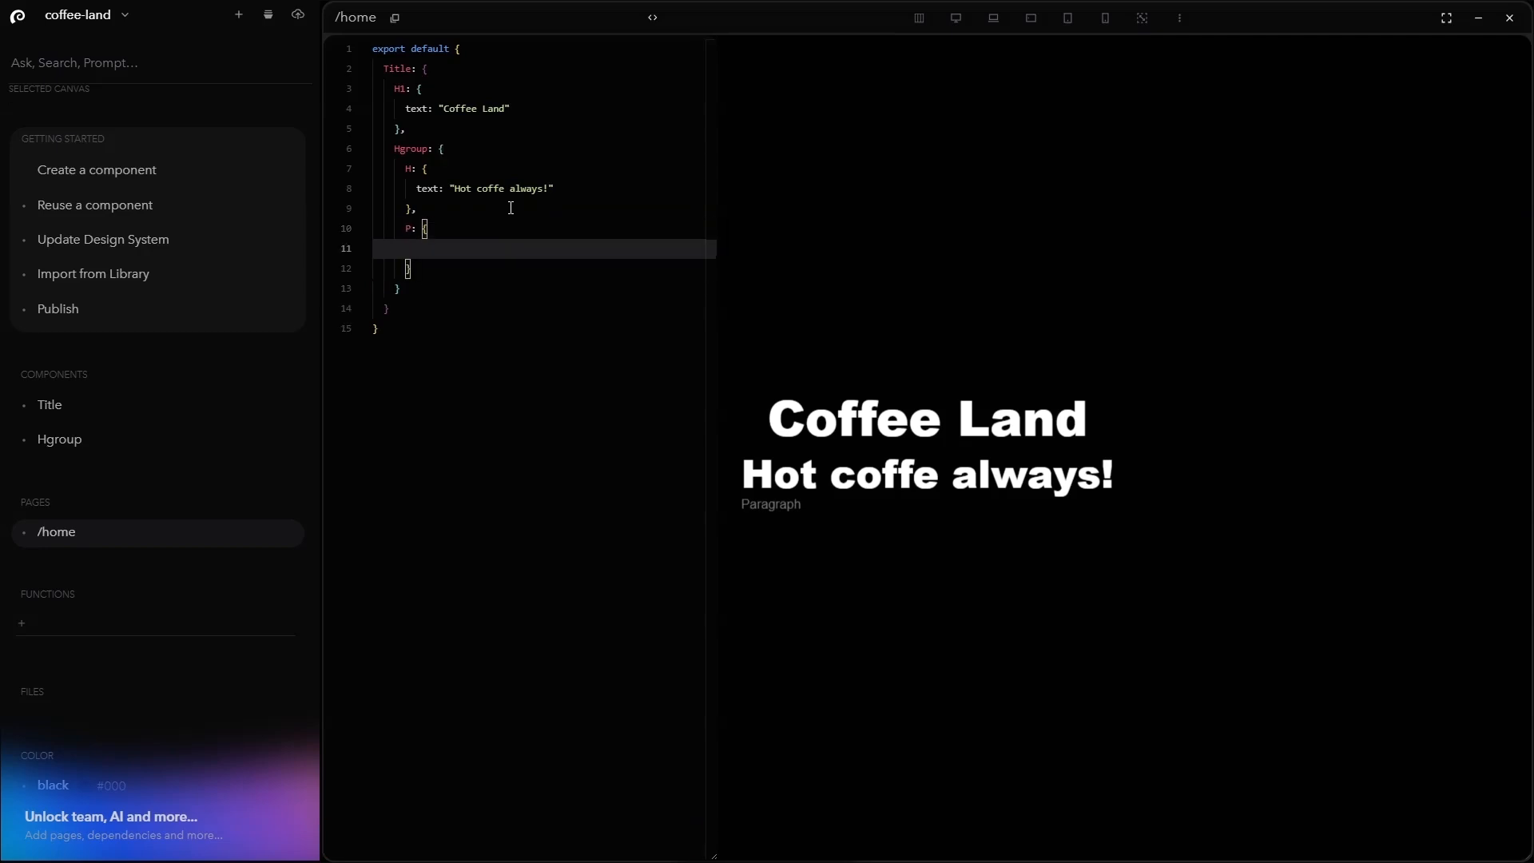
pyautogui.write('text: "')
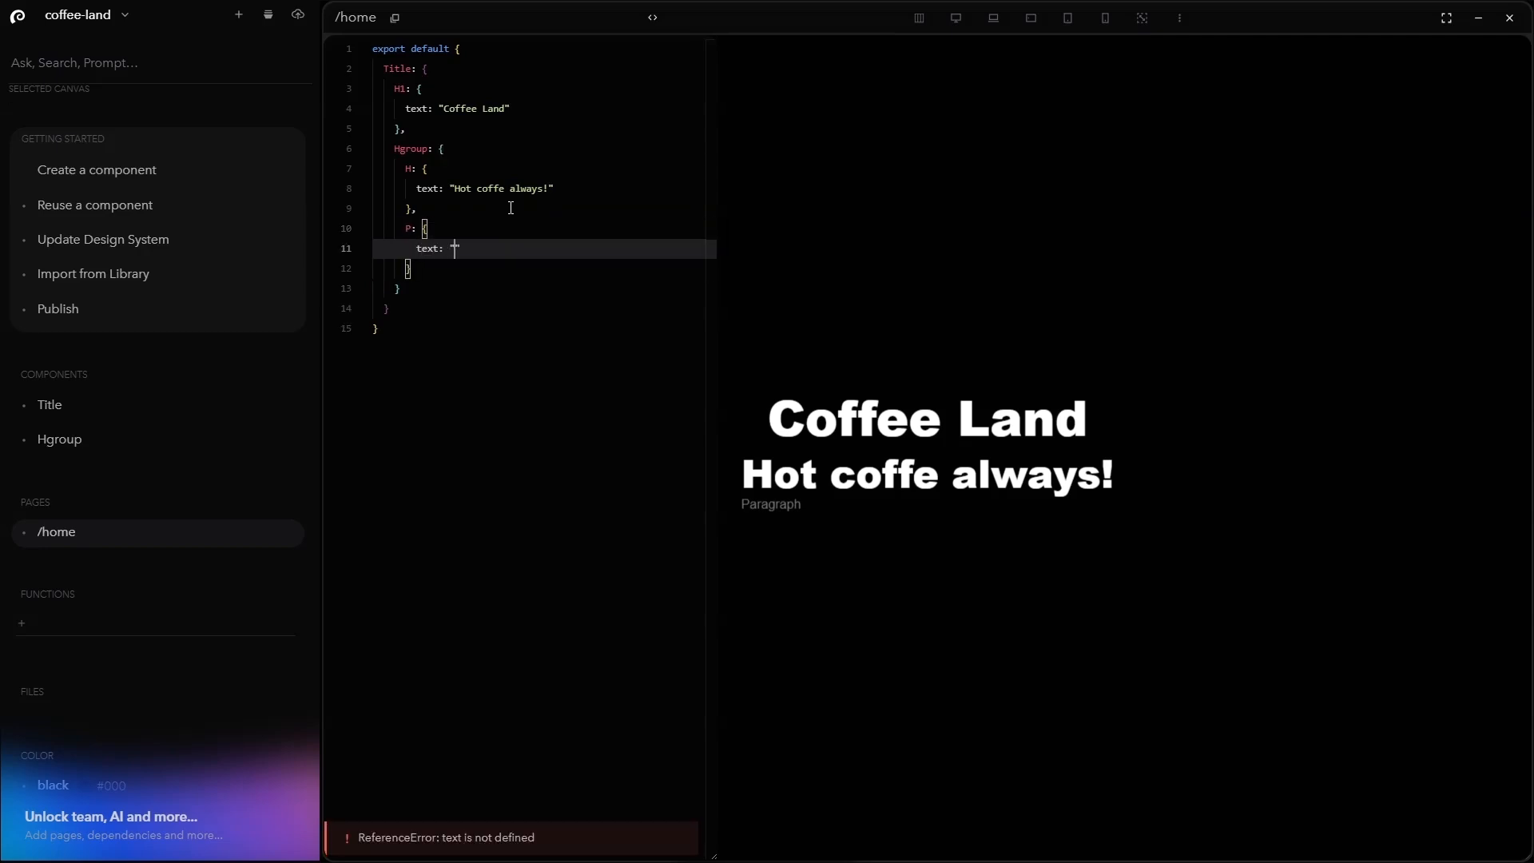
pyautogui.write('Come visit u')
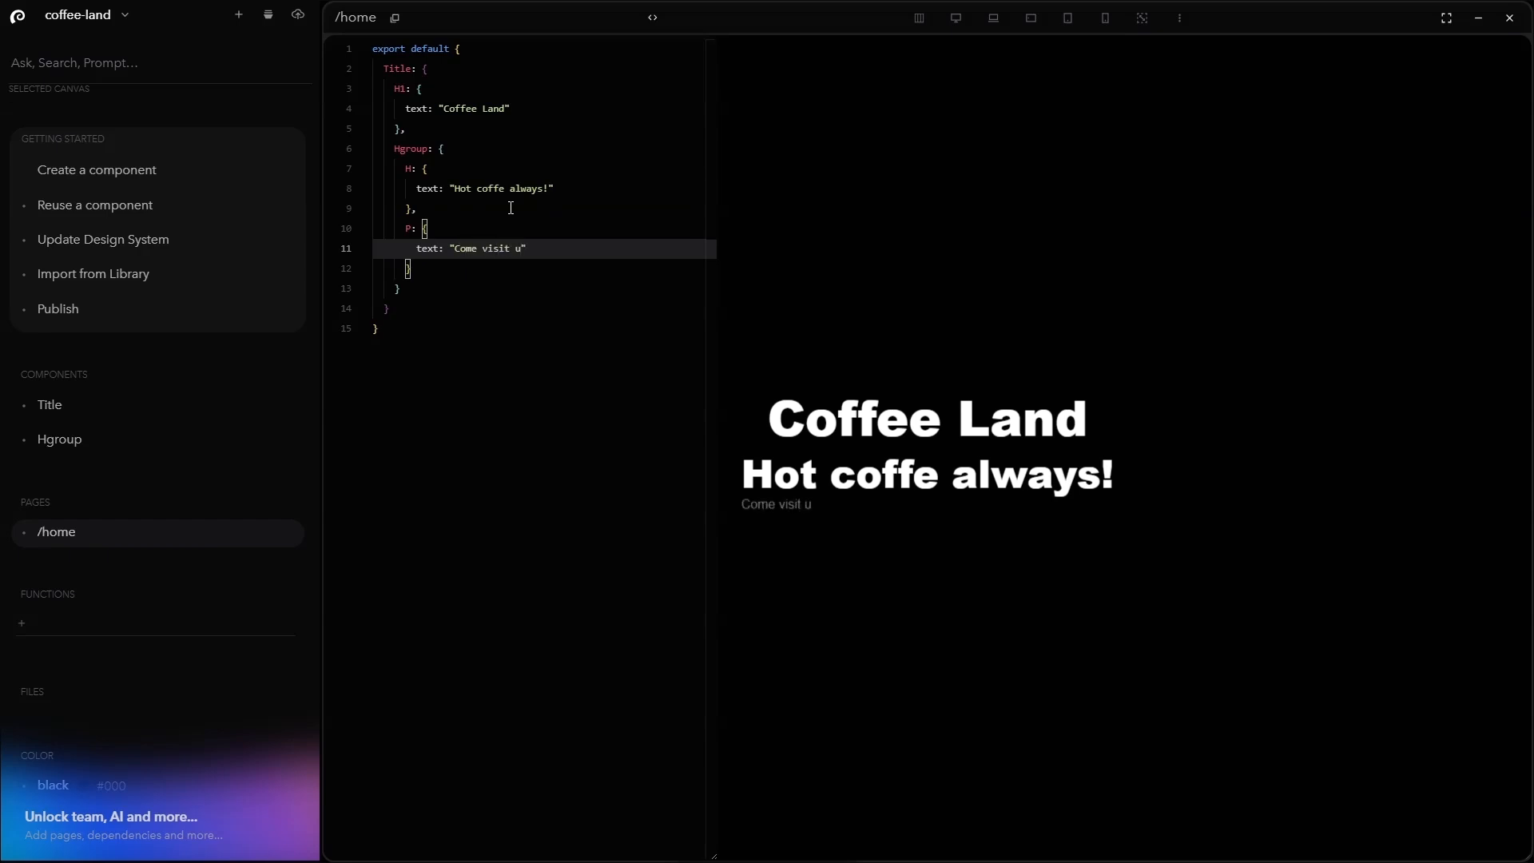
pyautogui.write("s anytime! We'd love to serve you some ")
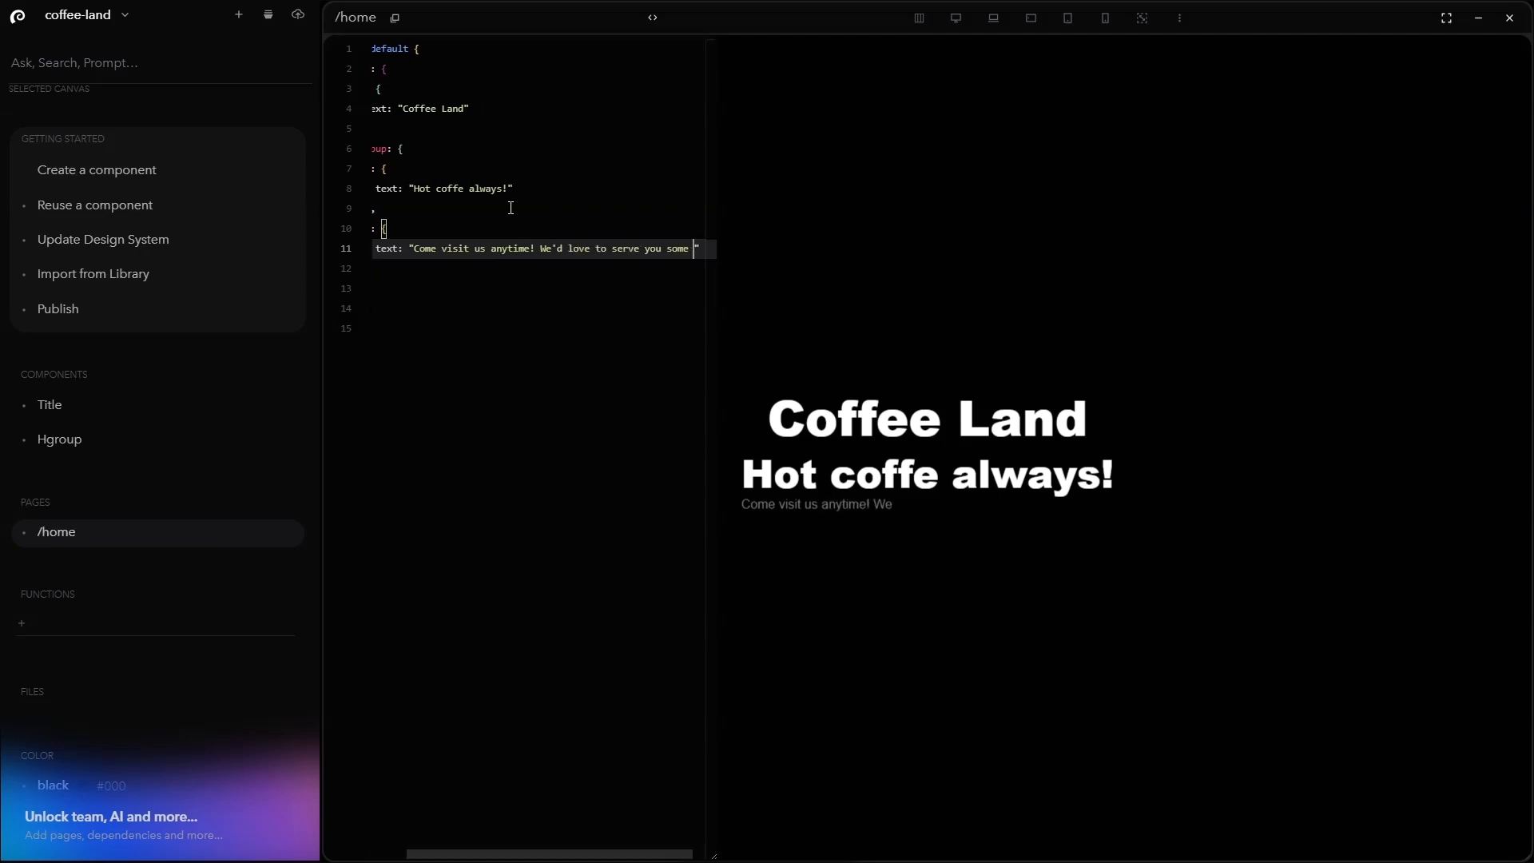
pyautogui.write('hot coff')
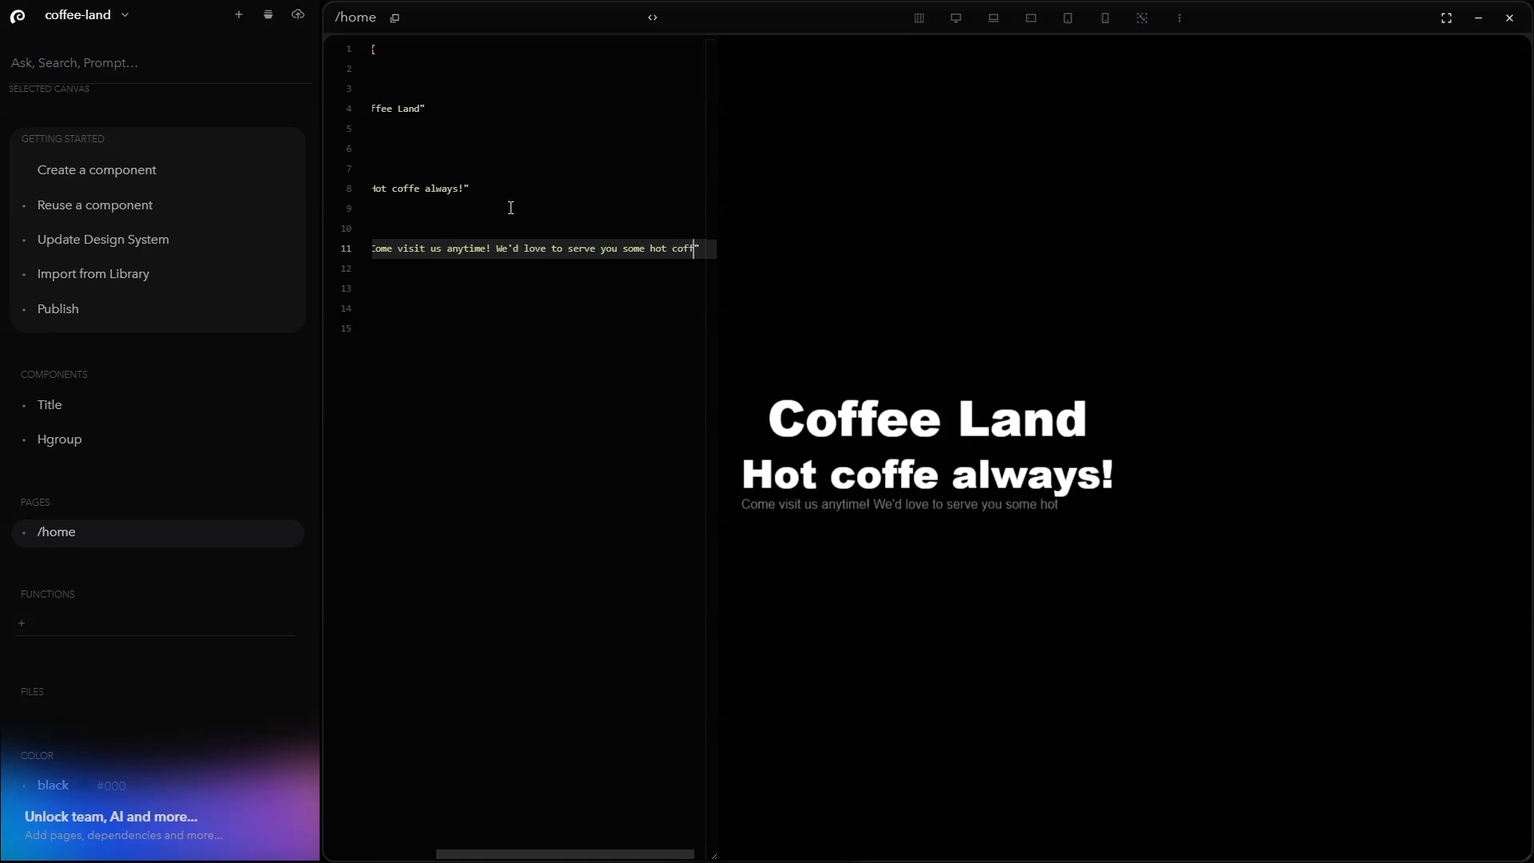
pyautogui.write('ee.')
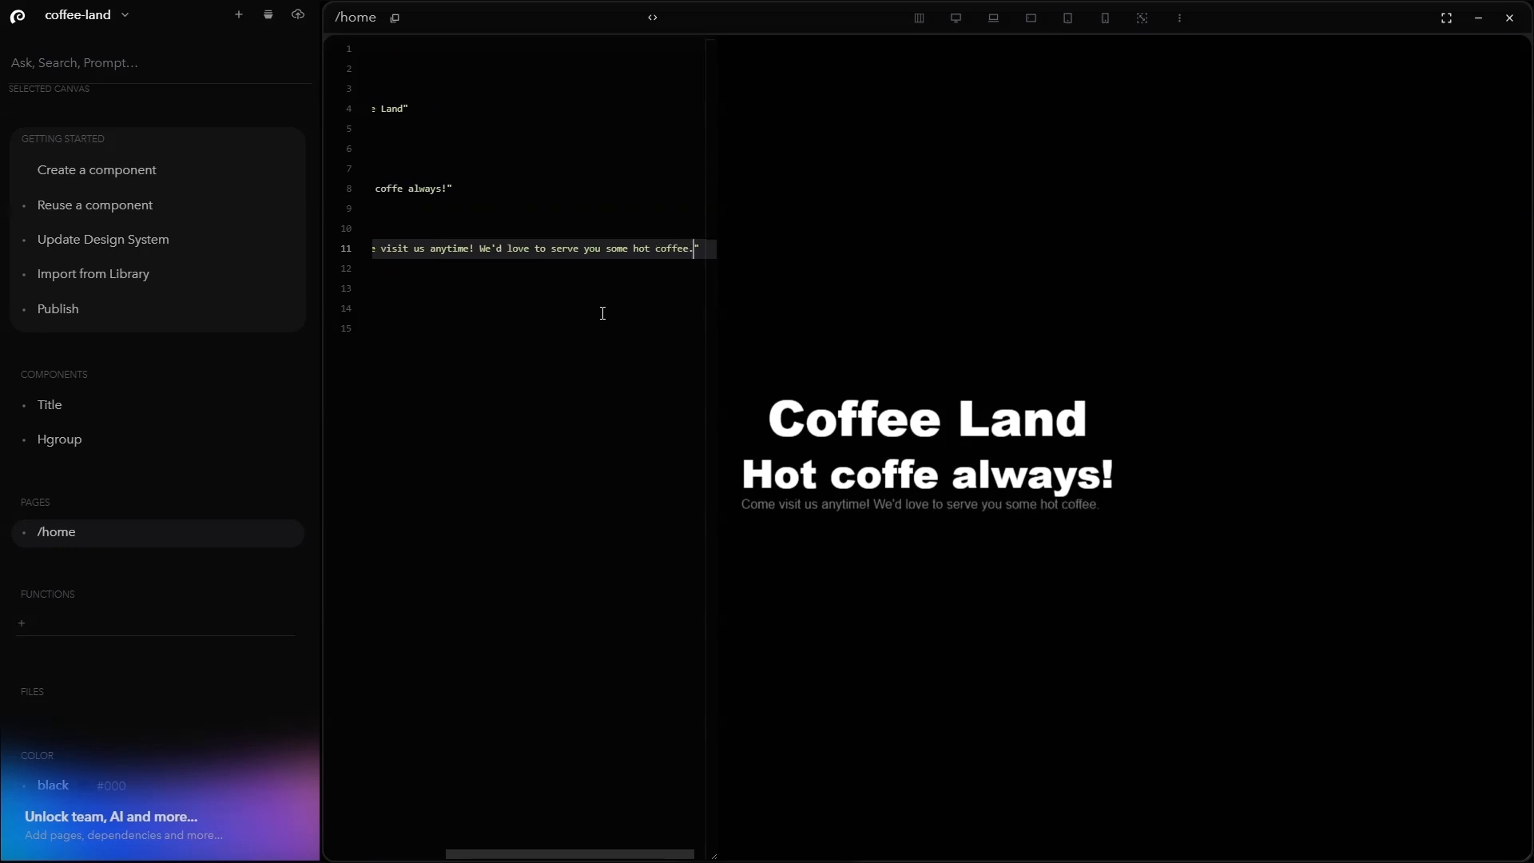
# Compare the page's paragraph text with the H and P defaults in the Hgroup component's code, and close the component
pyautogui.moveTo(763, 505); pyautogui.dragTo(1183, 515)
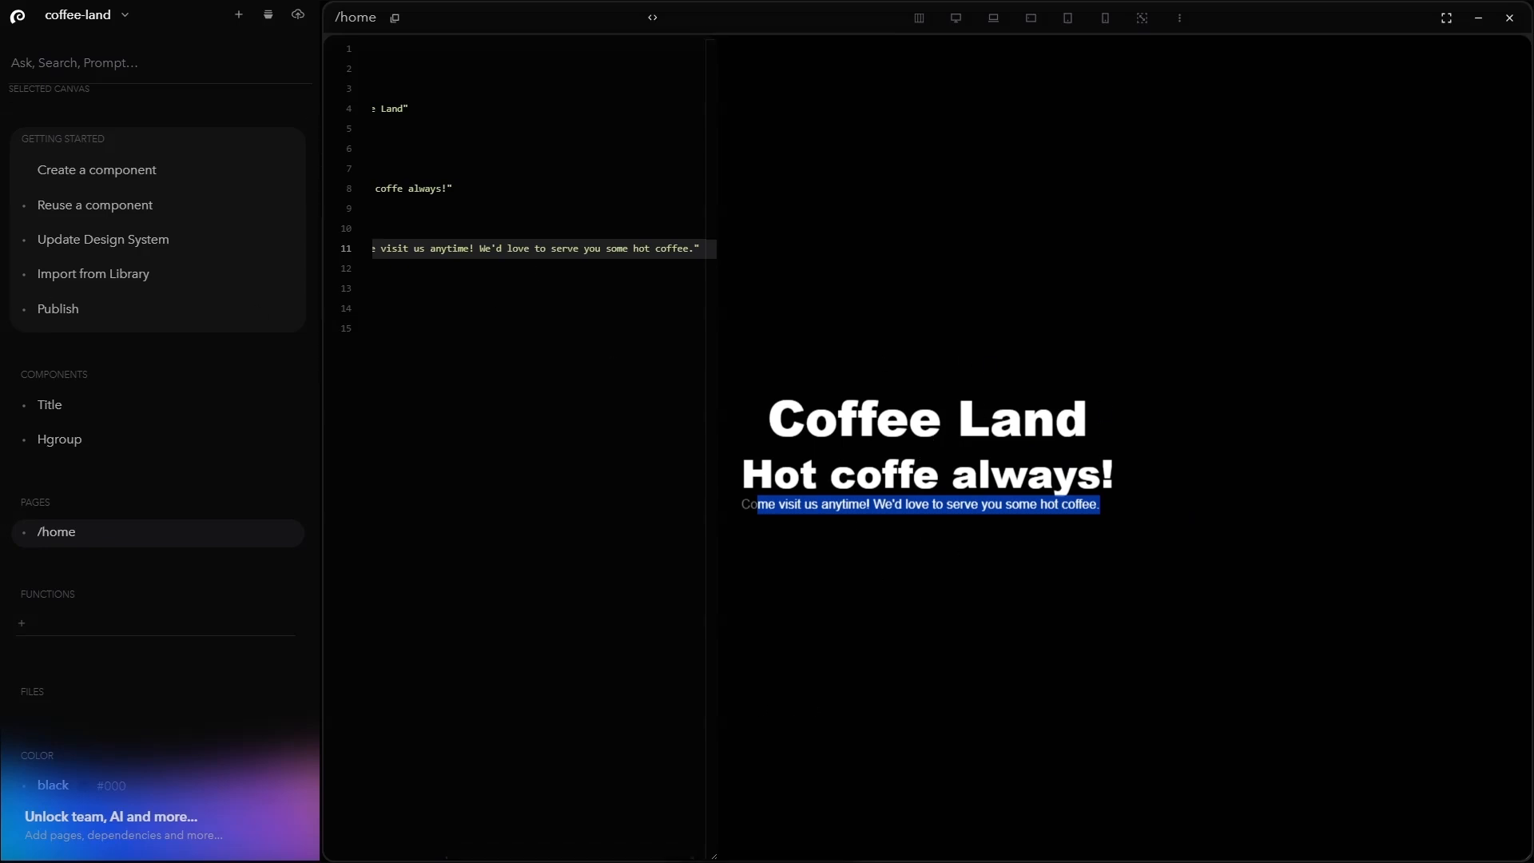
pyautogui.moveTo(480, 252); pyautogui.dragTo(319, 256)
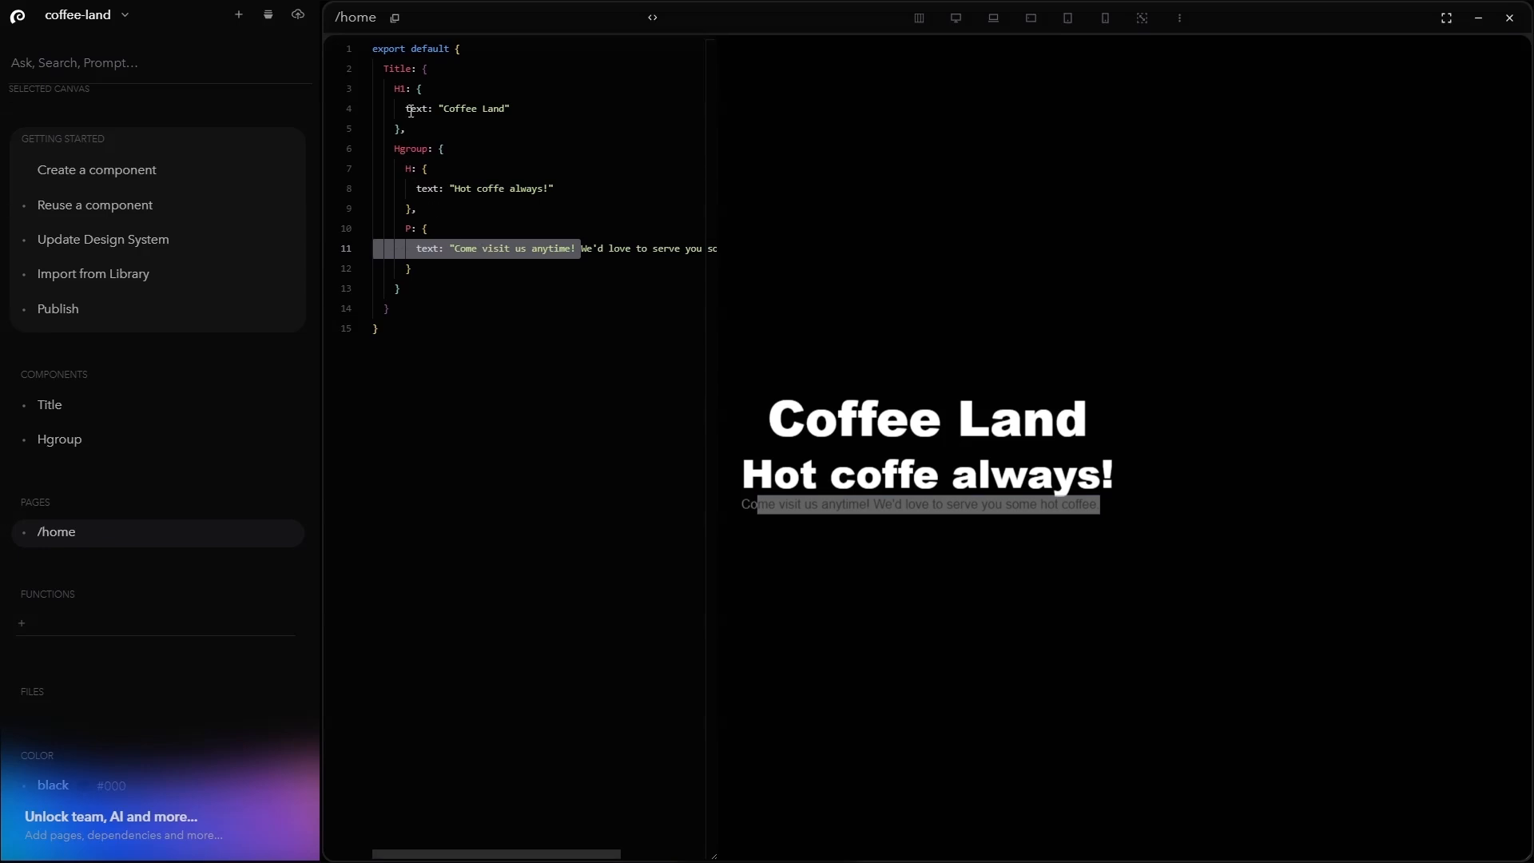
pyautogui.click(50, 442)
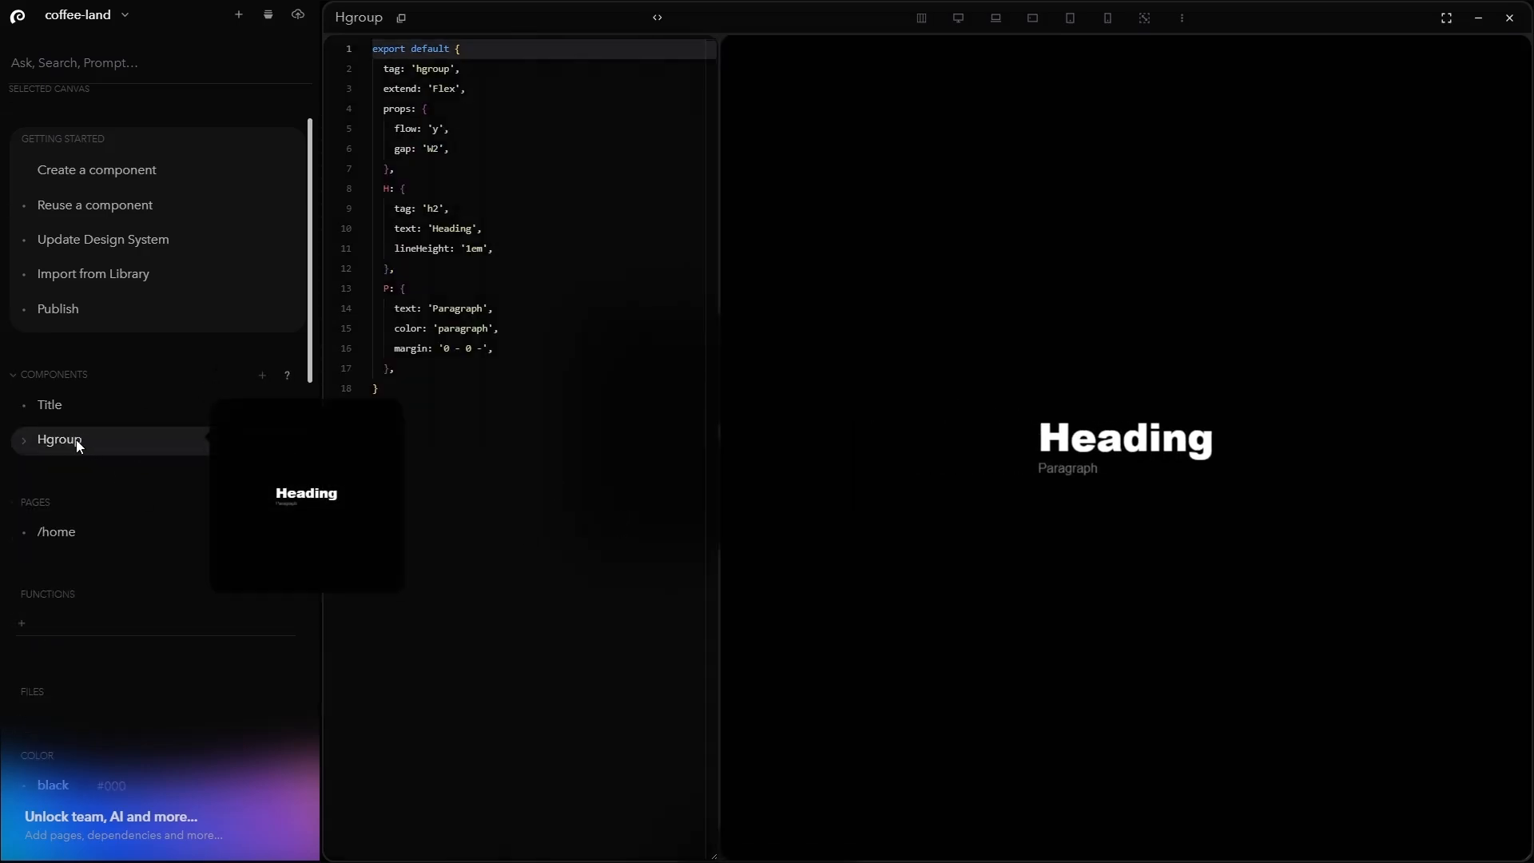
pyautogui.rightClick(75, 439)
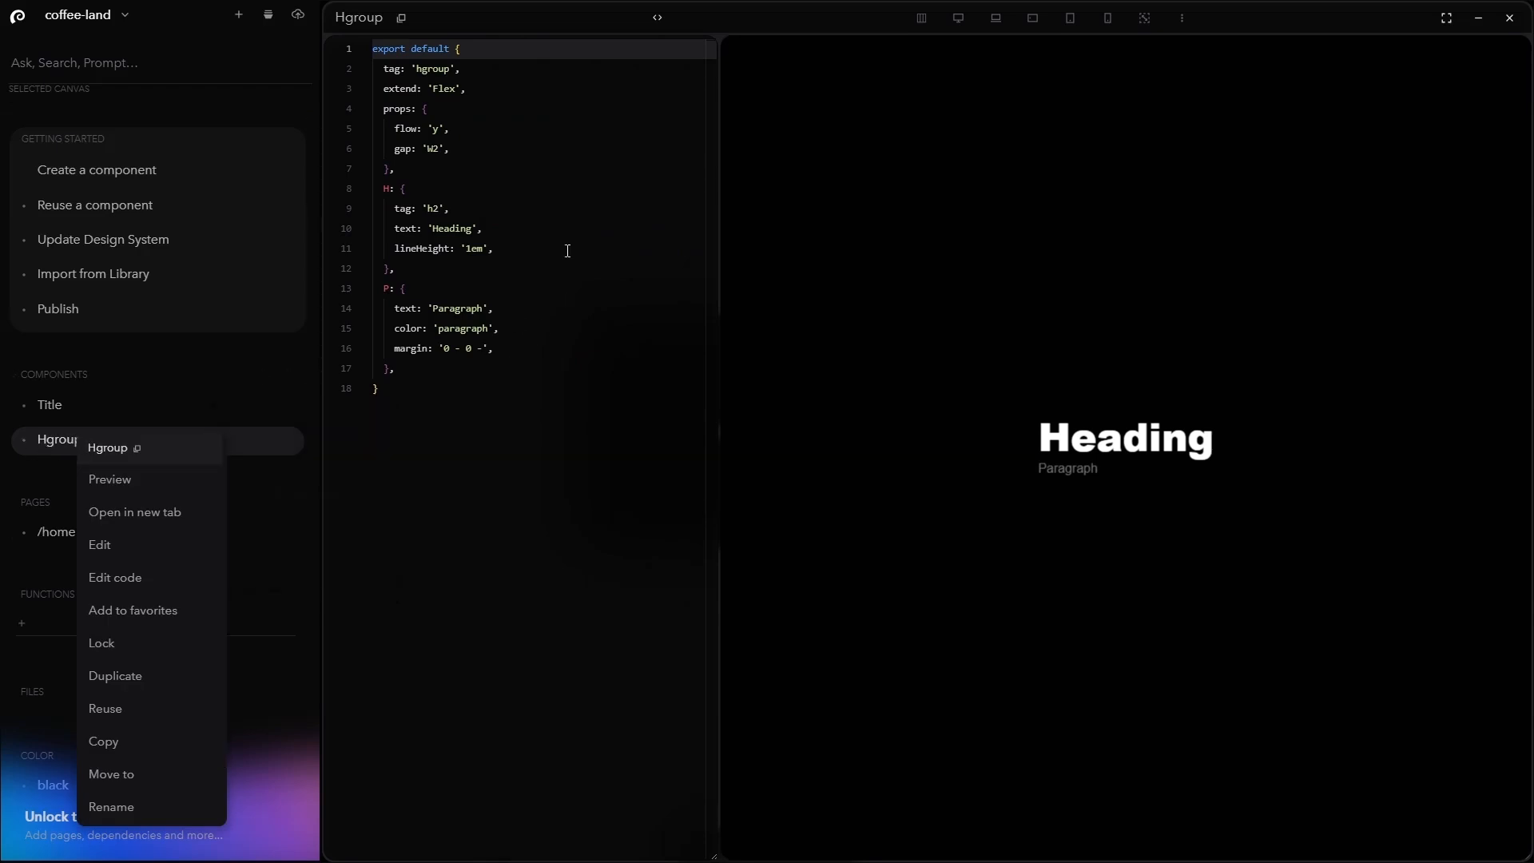
pyautogui.click(65, 443)
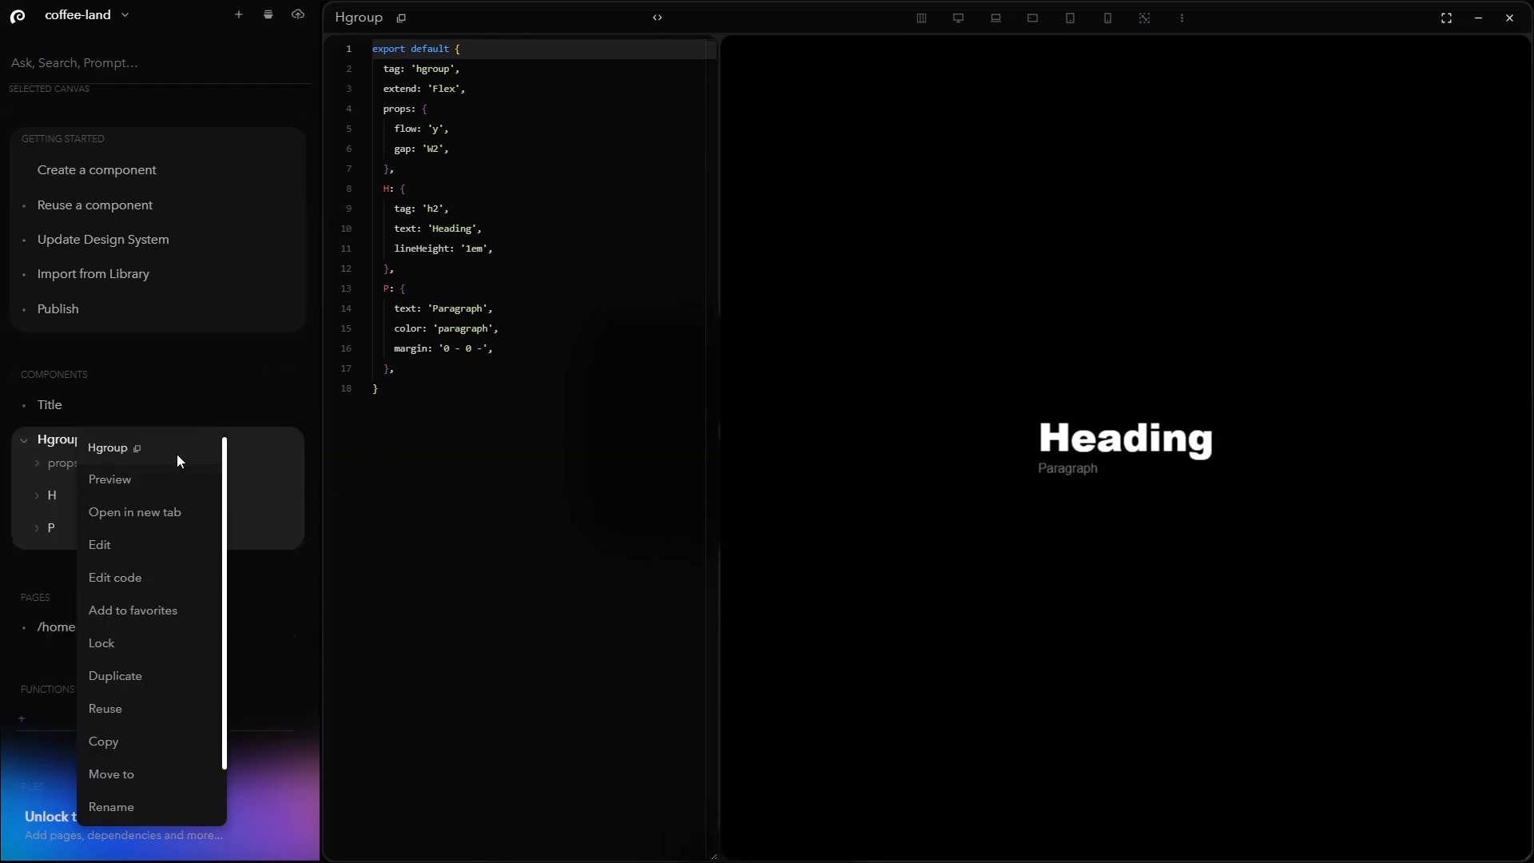
pyautogui.click(563, 348)
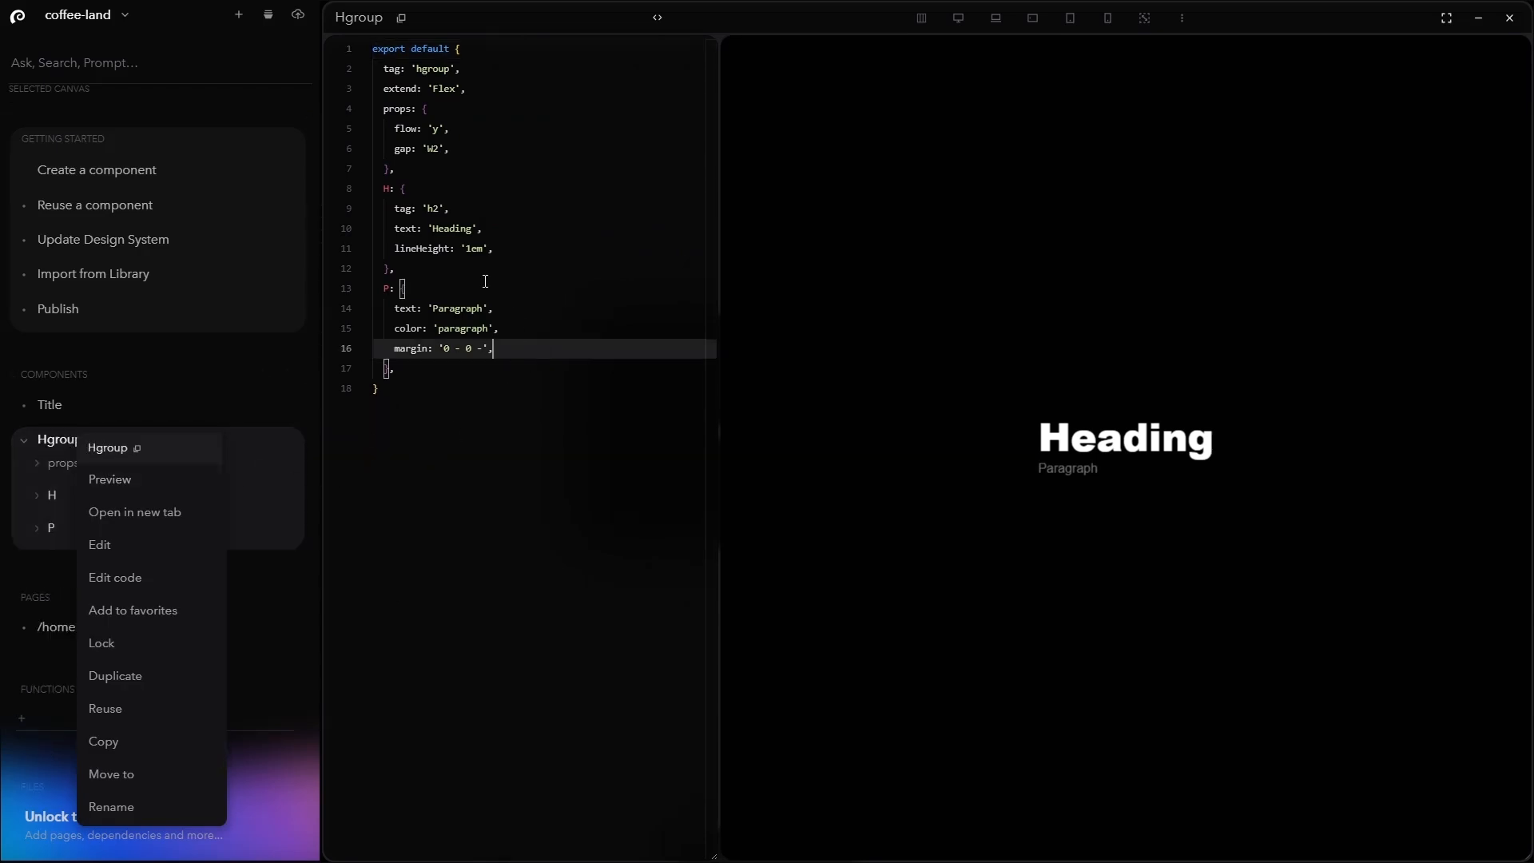
pyautogui.click(477, 327)
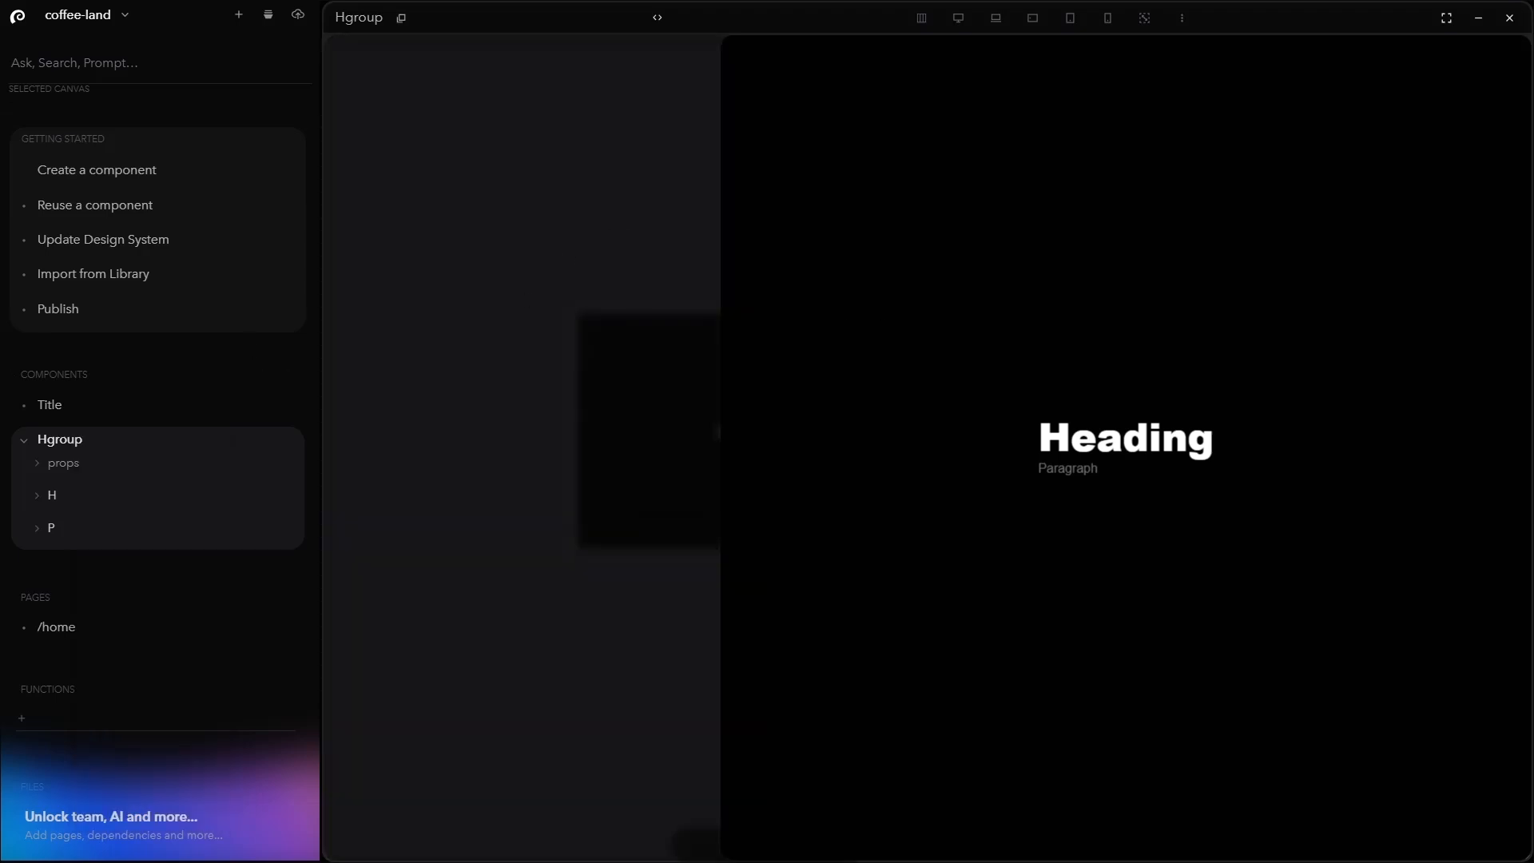
pyautogui.click(1509, 18)
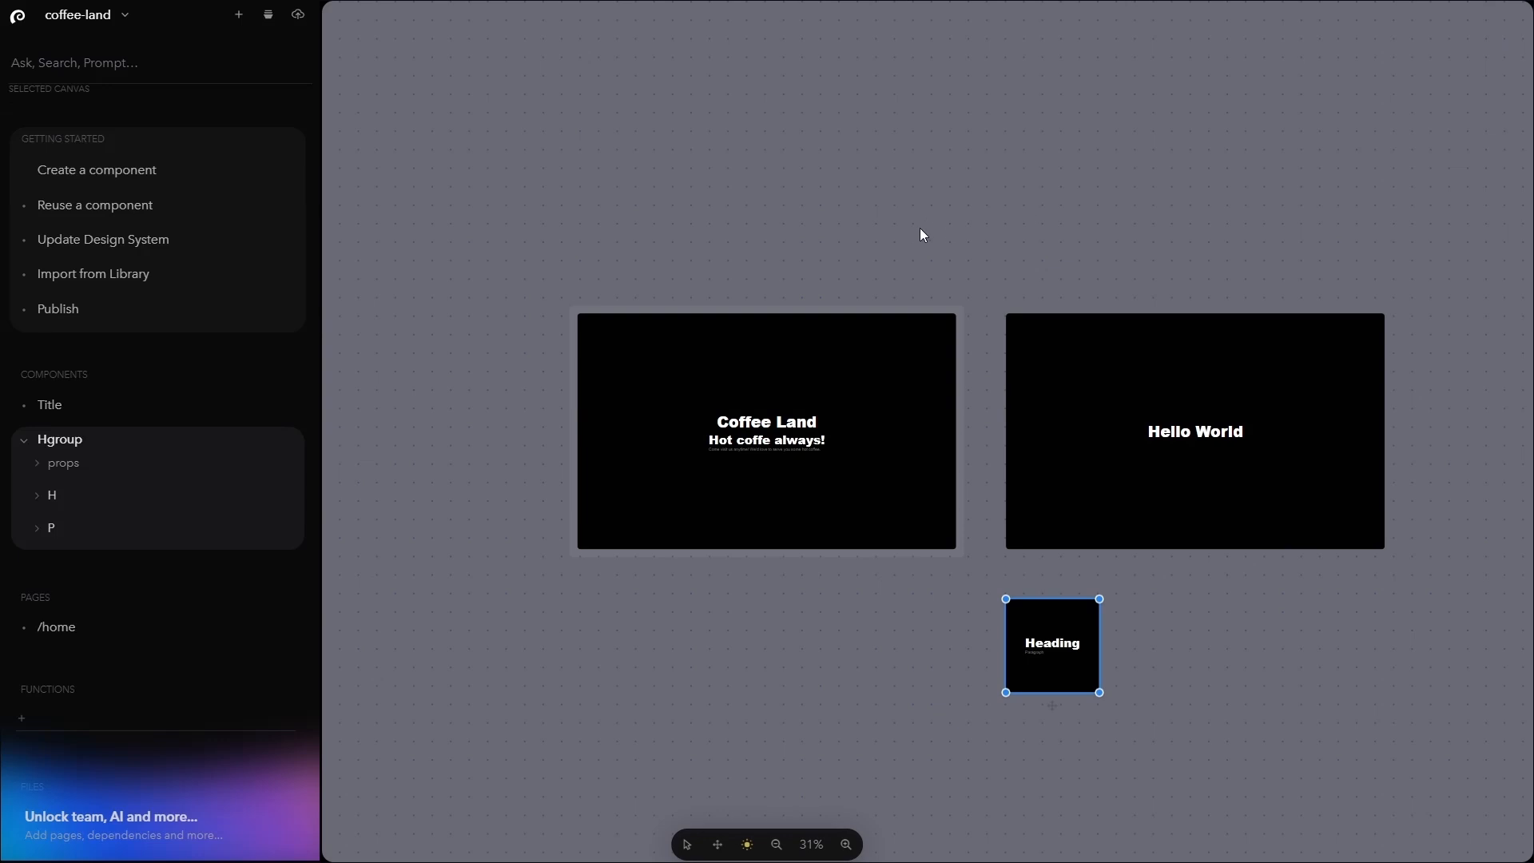
# Browse the component library, add the basketball hoop banner image component to the canvas, and close the library
pyautogui.click(268, 15)
pyautogui.scroll(-10, 367, 326)
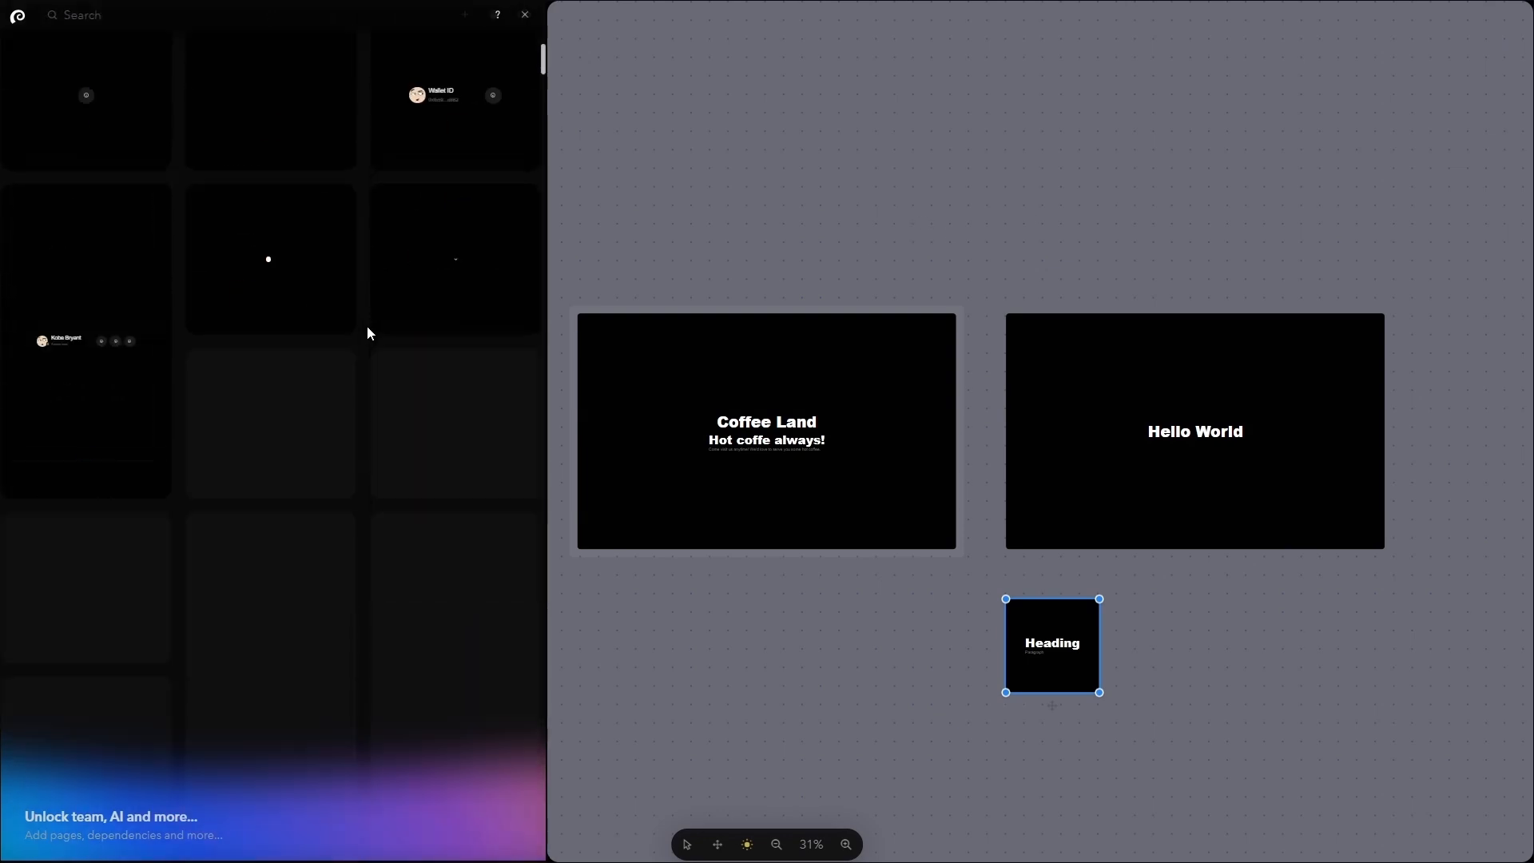
pyautogui.scroll(-3, 368, 326)
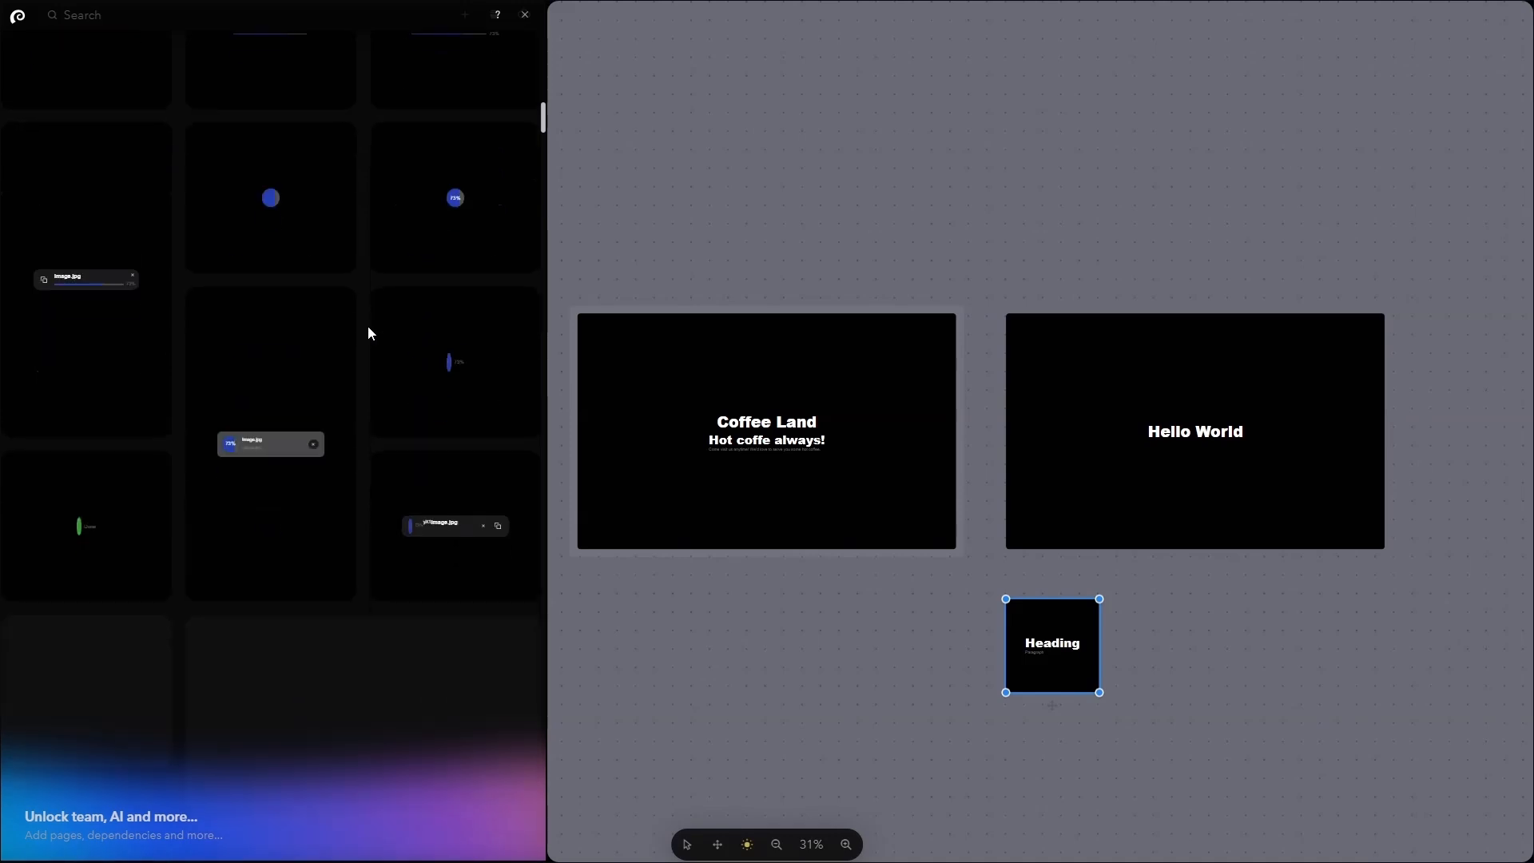
pyautogui.scroll(-3, 367, 326)
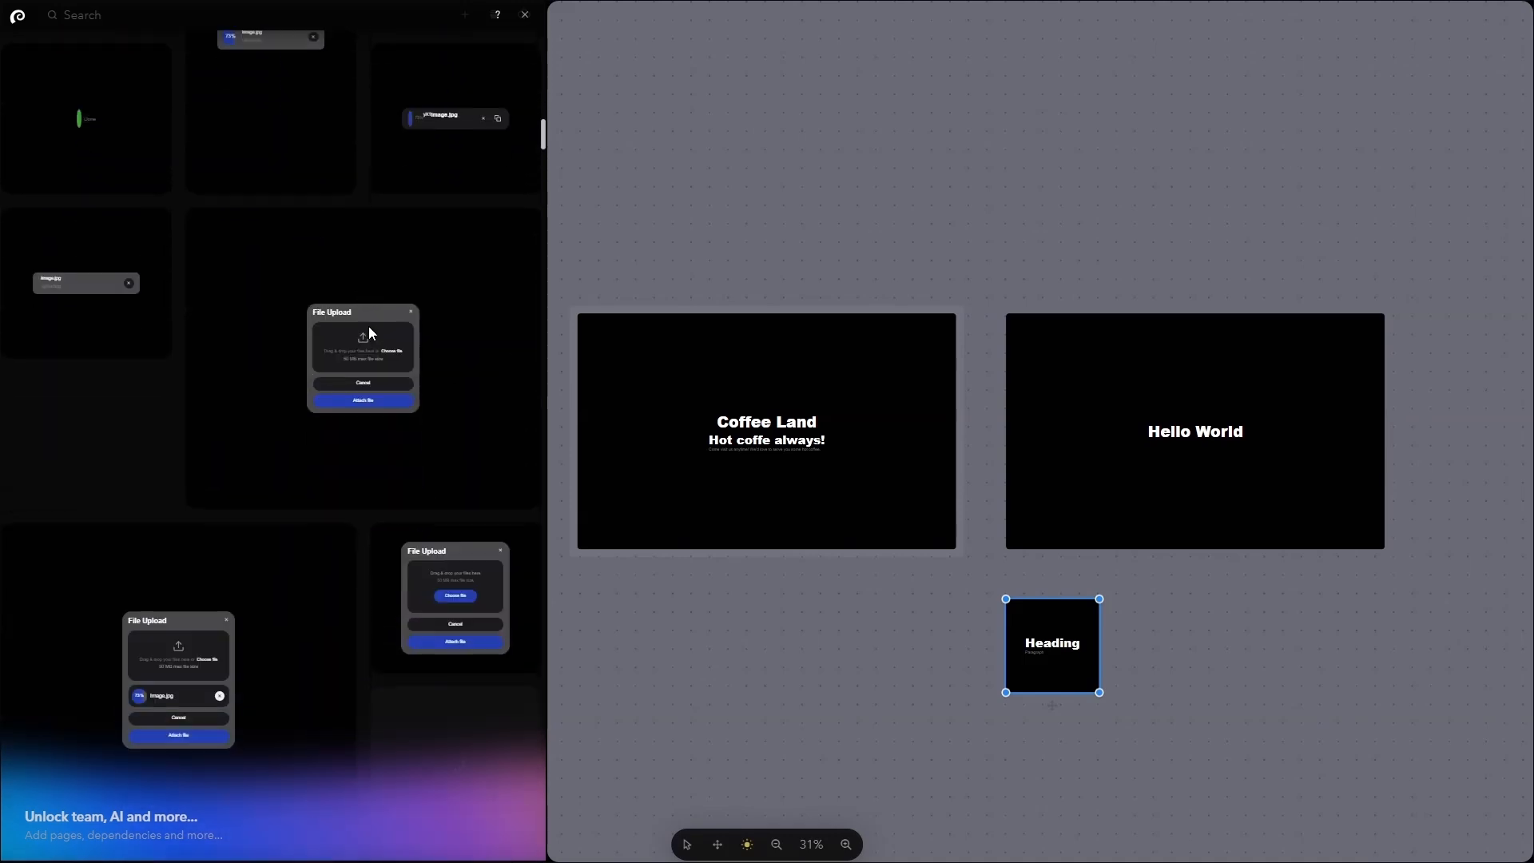
pyautogui.scroll(-5, 366, 320)
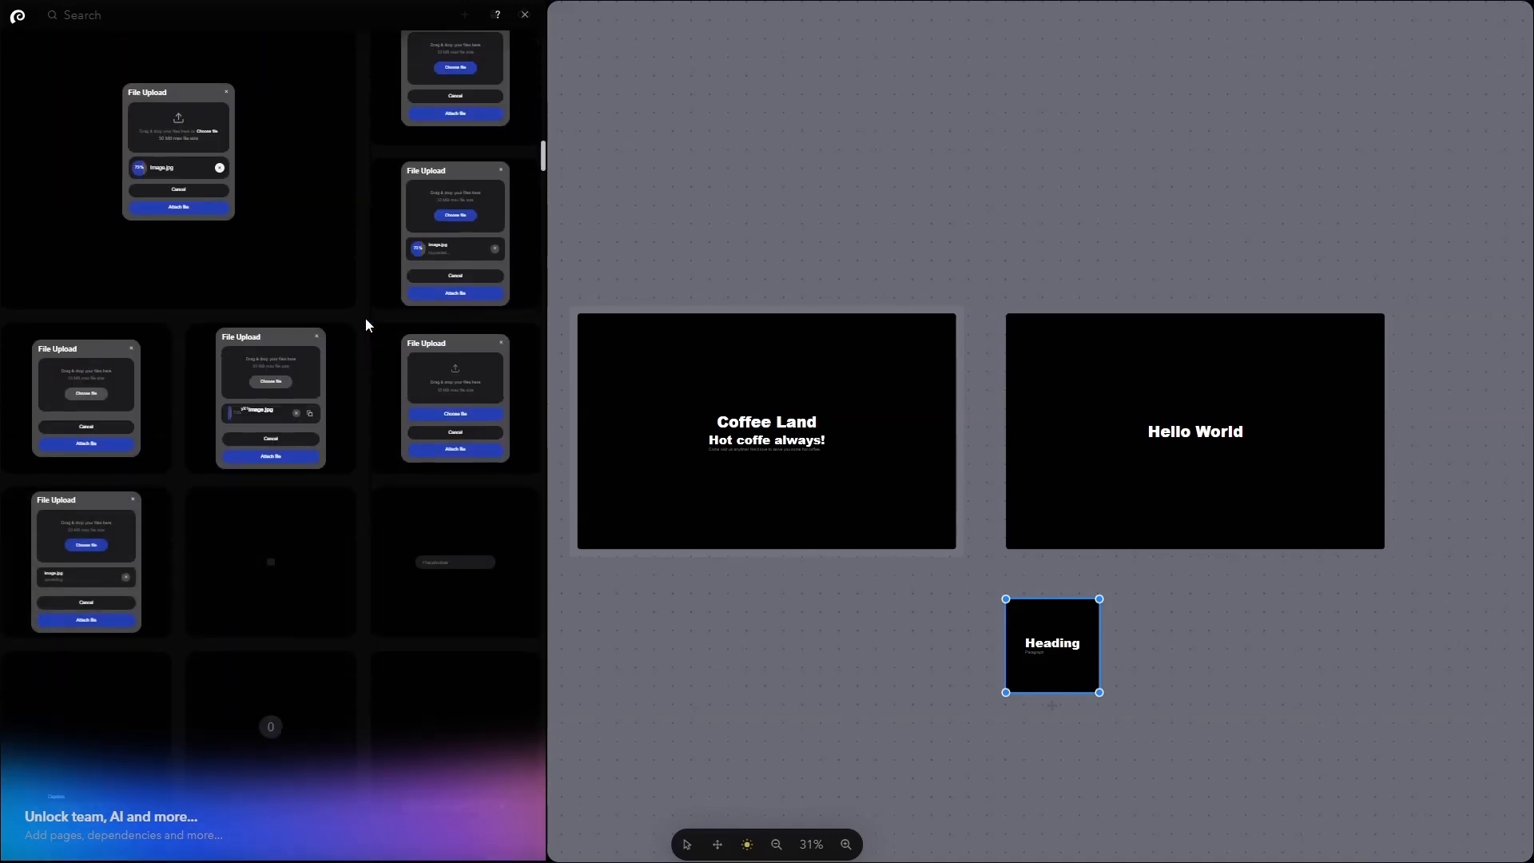
pyautogui.scroll(-10, 366, 321)
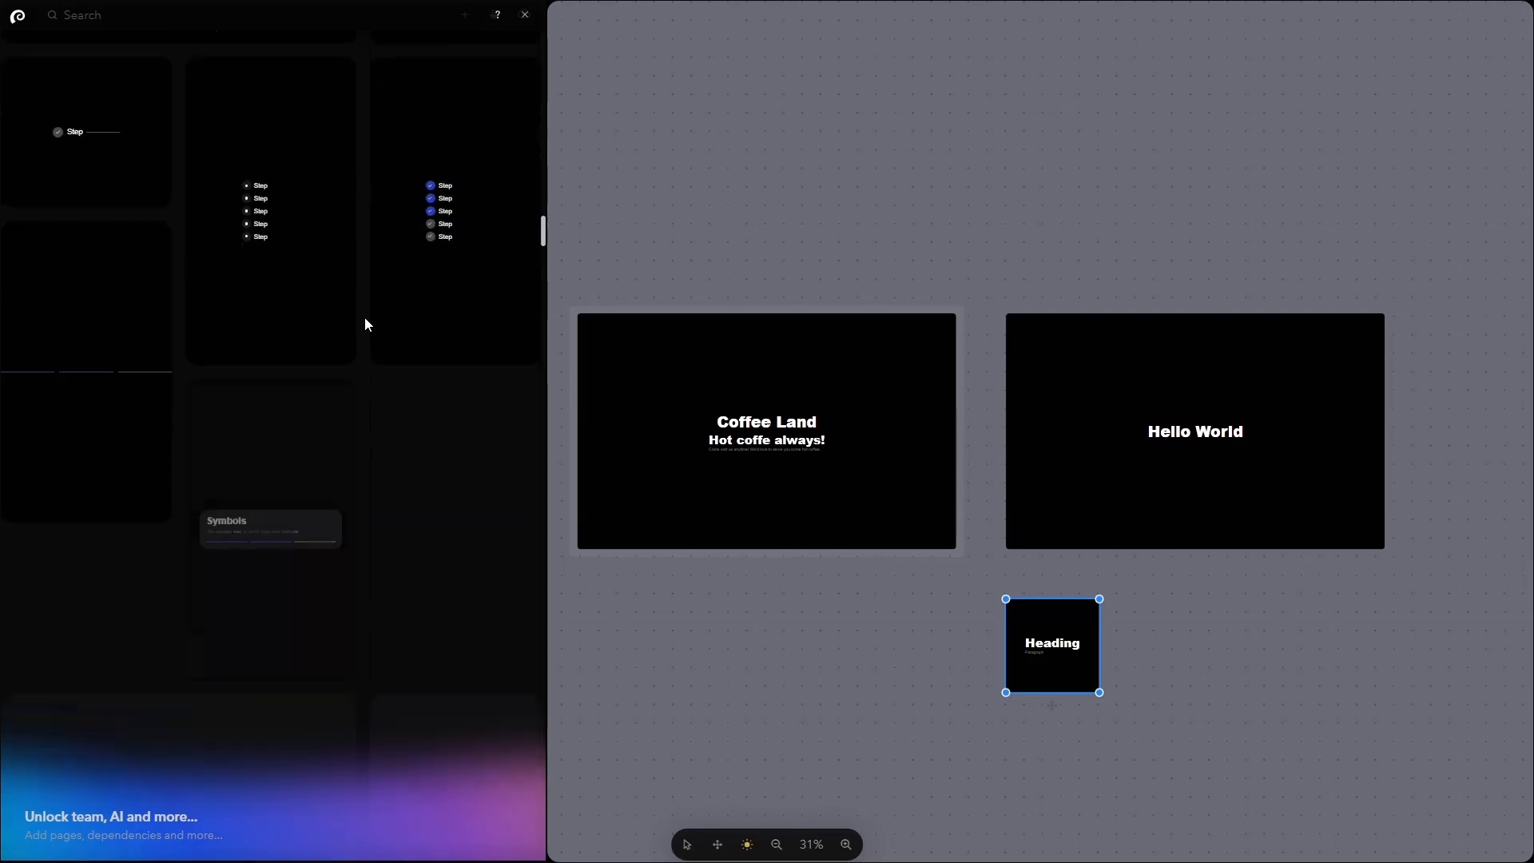
pyautogui.scroll(-3, 366, 324)
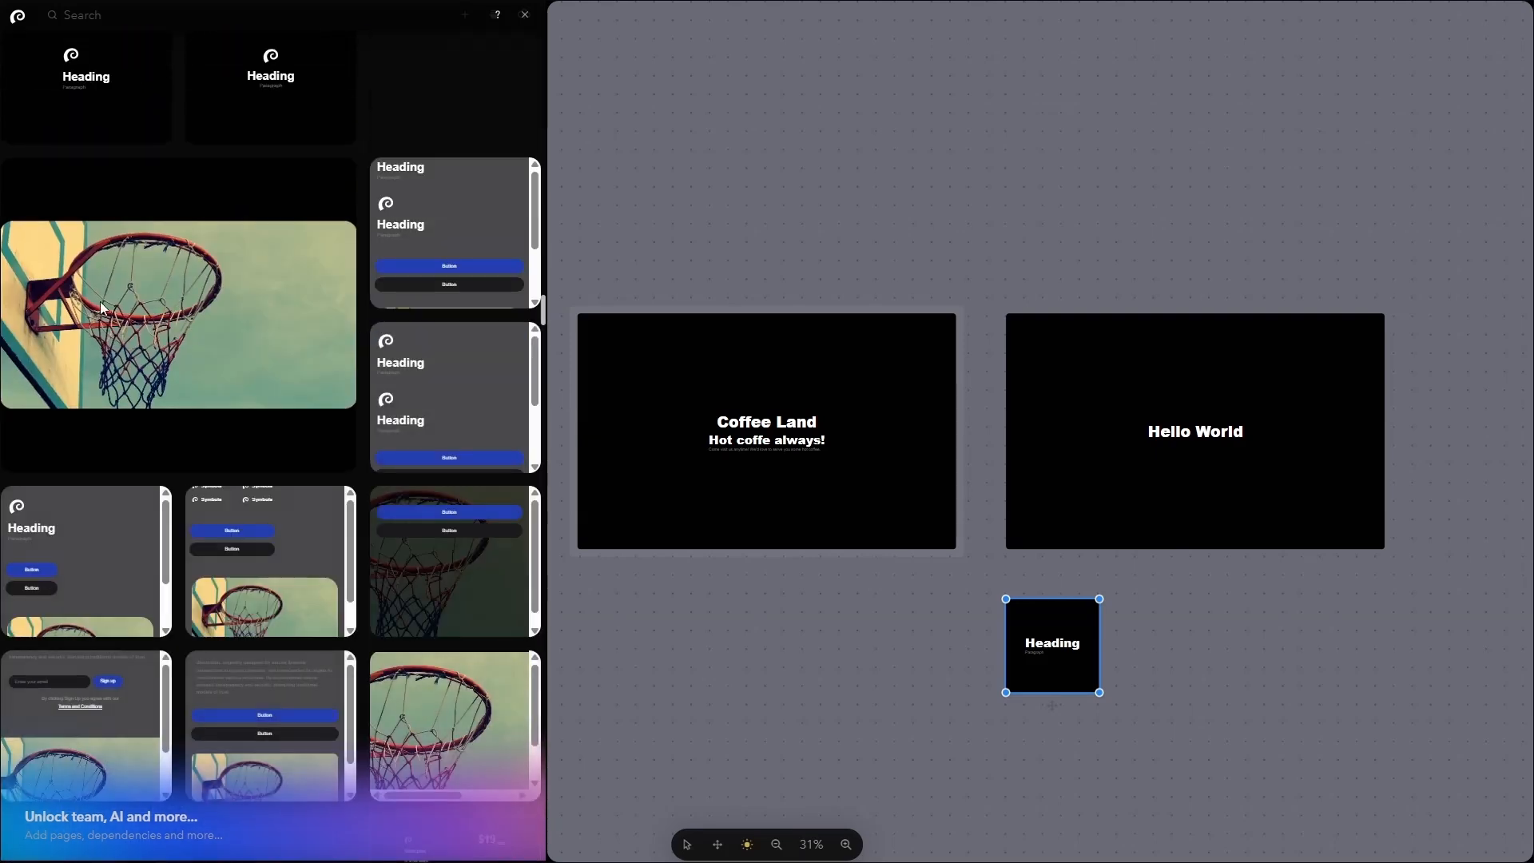
pyautogui.moveTo(83, 304); pyautogui.dragTo(1179, 648)
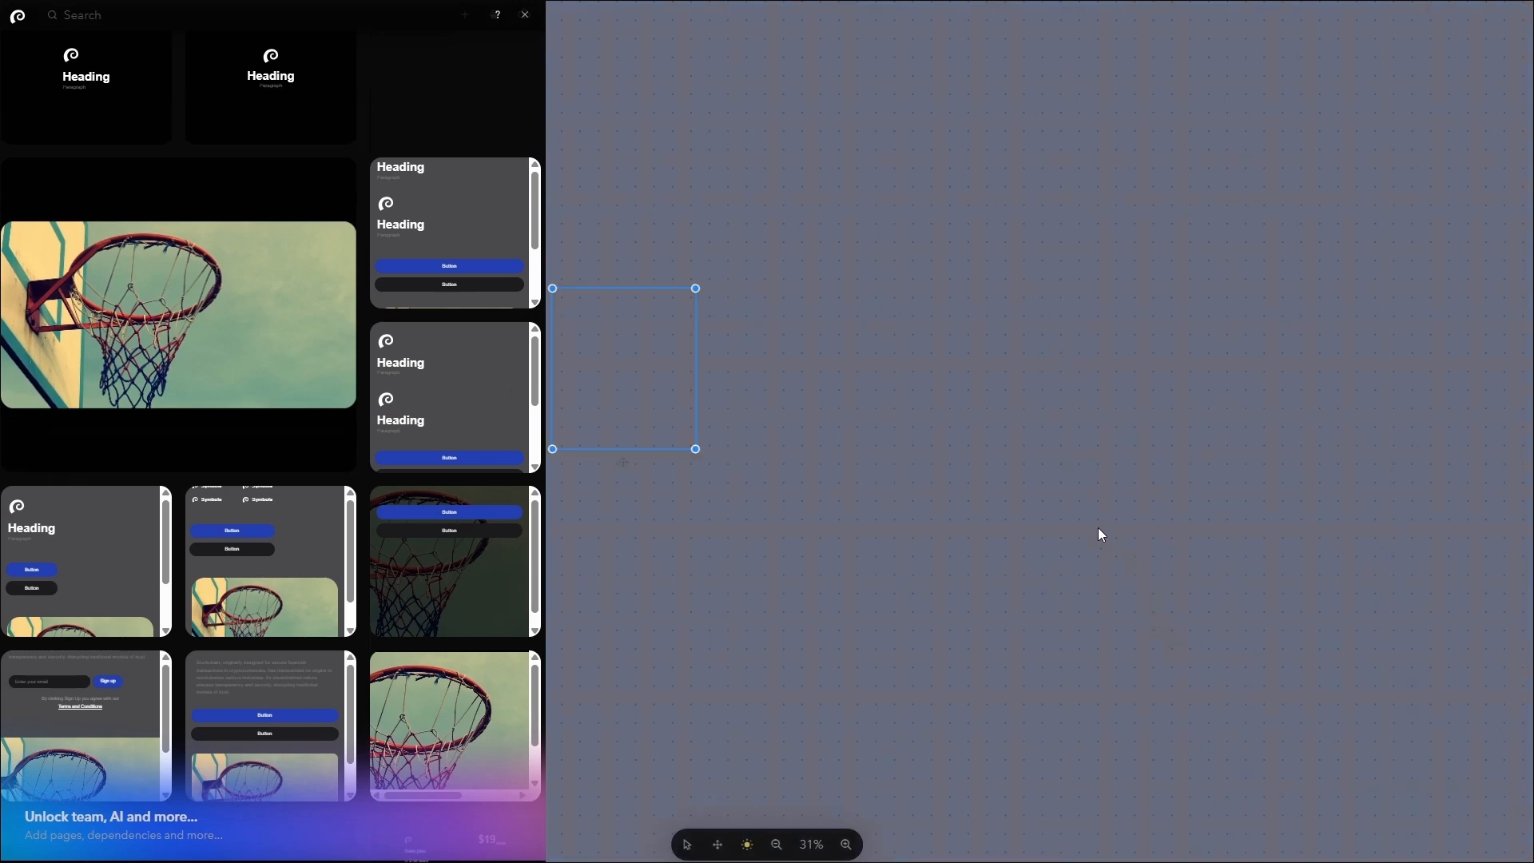
pyautogui.click(745, 399)
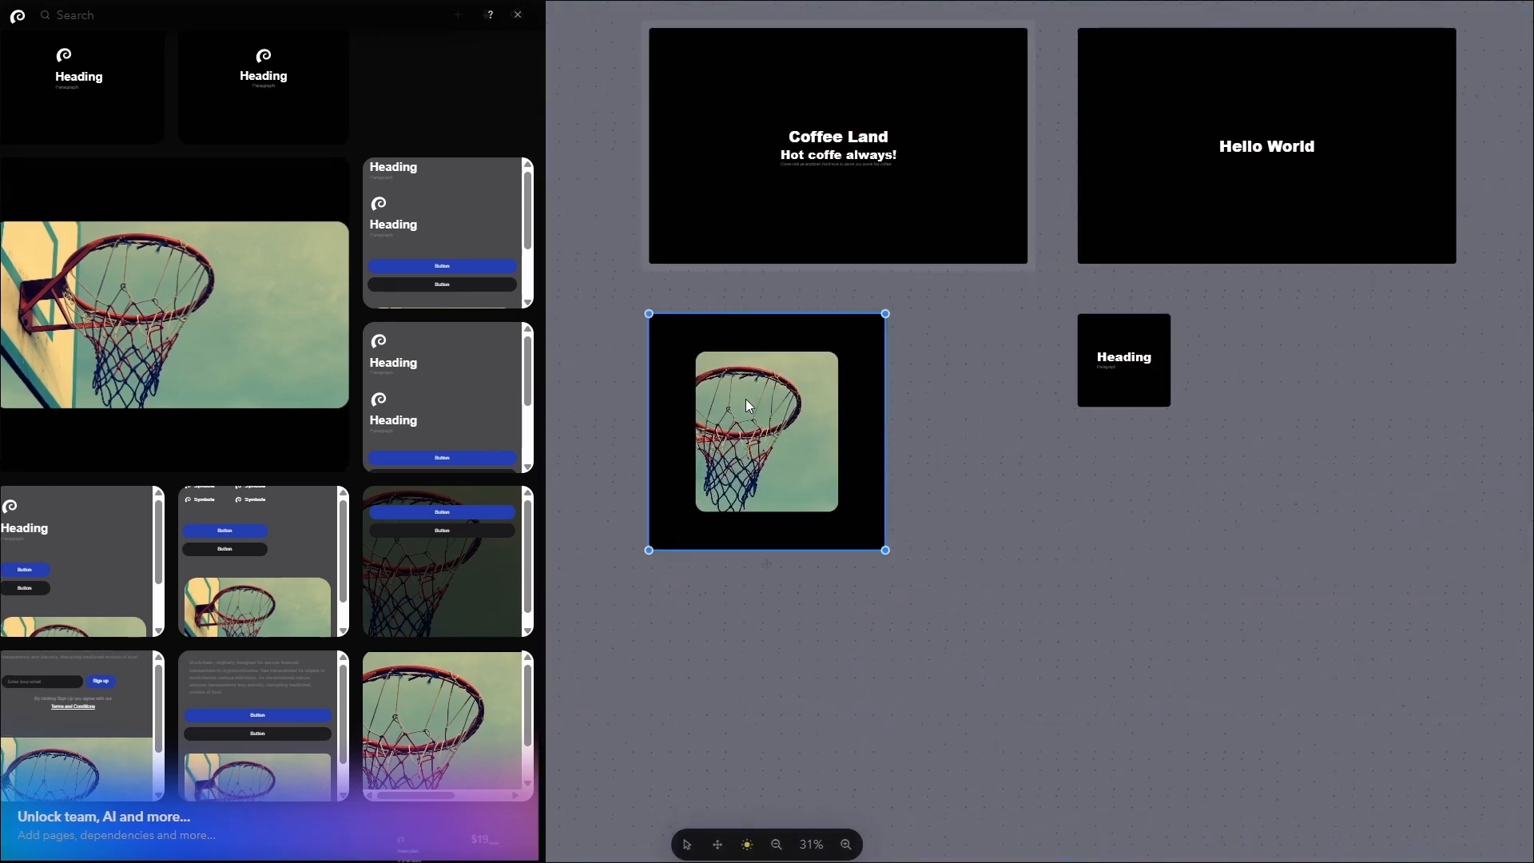
pyautogui.click(517, 15)
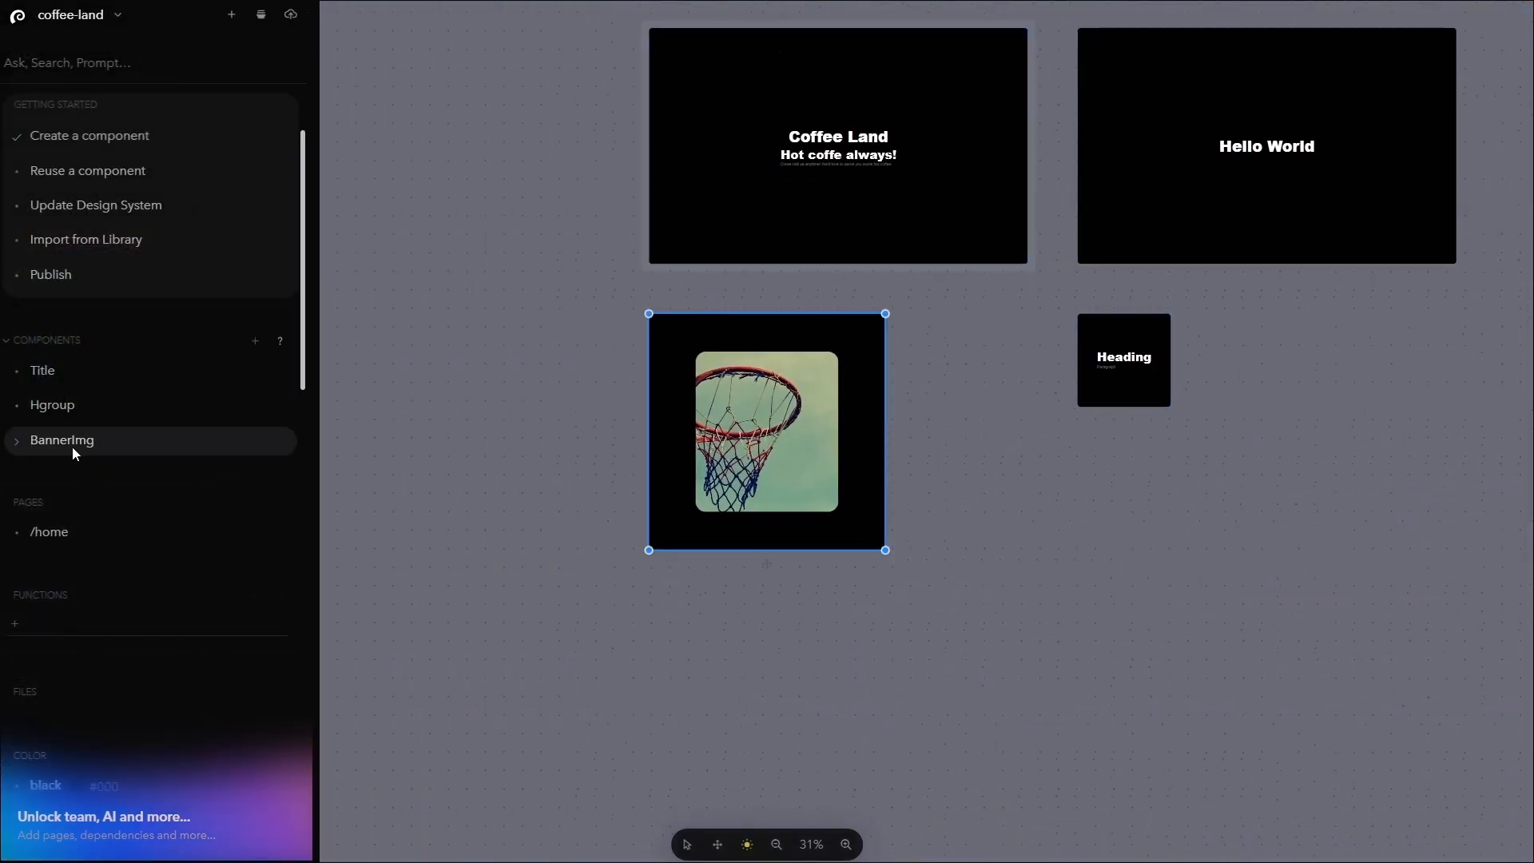
# Open the /home page's code and add an empty BannerImg block inside Title after Hgroup
pyautogui.click(28, 535)
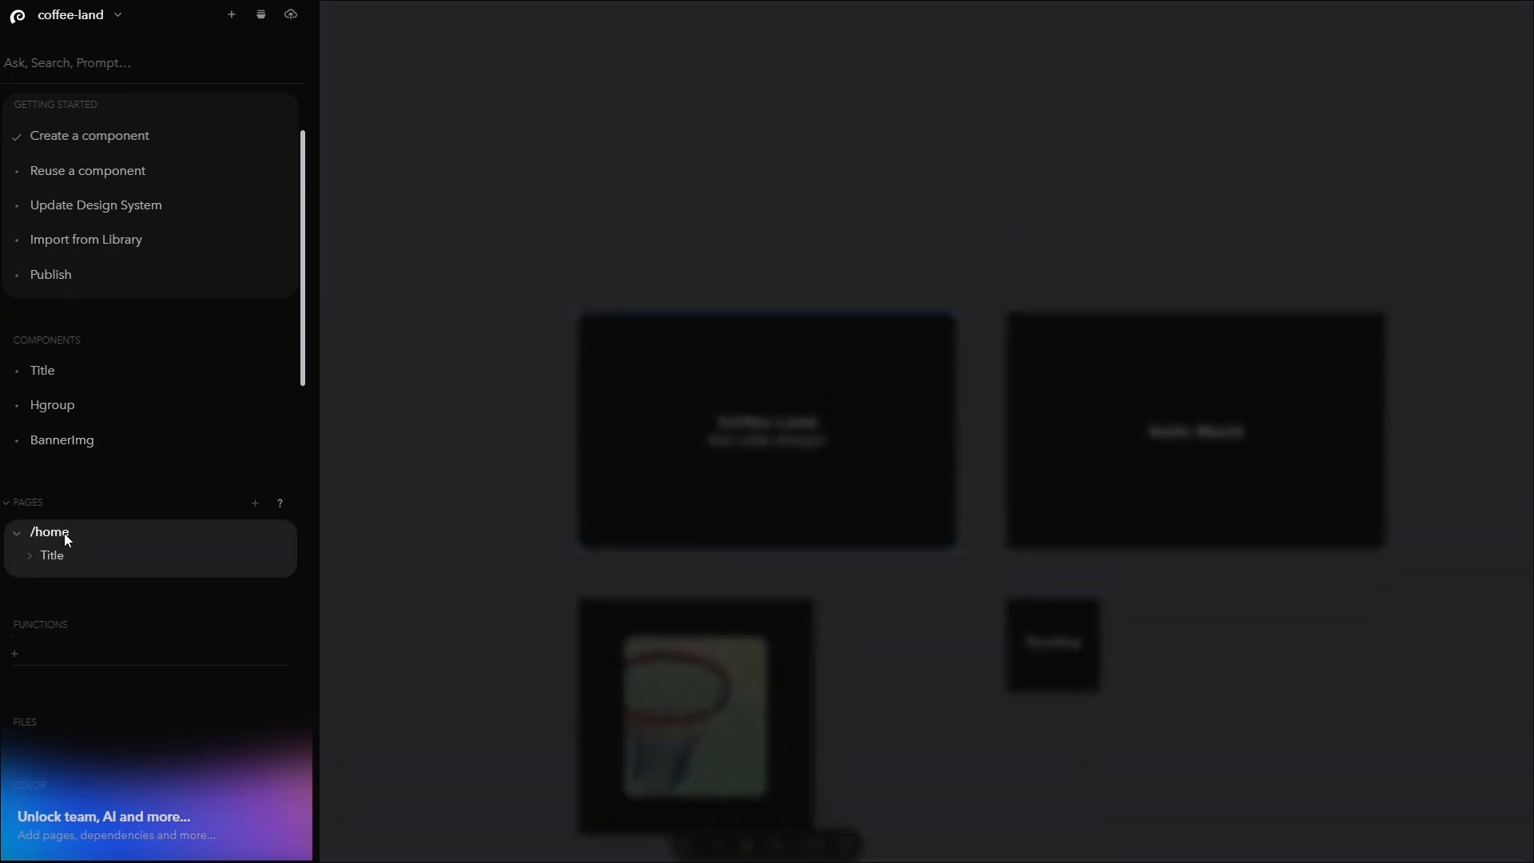
pyautogui.rightClick(70, 534)
pyautogui.click(123, 593)
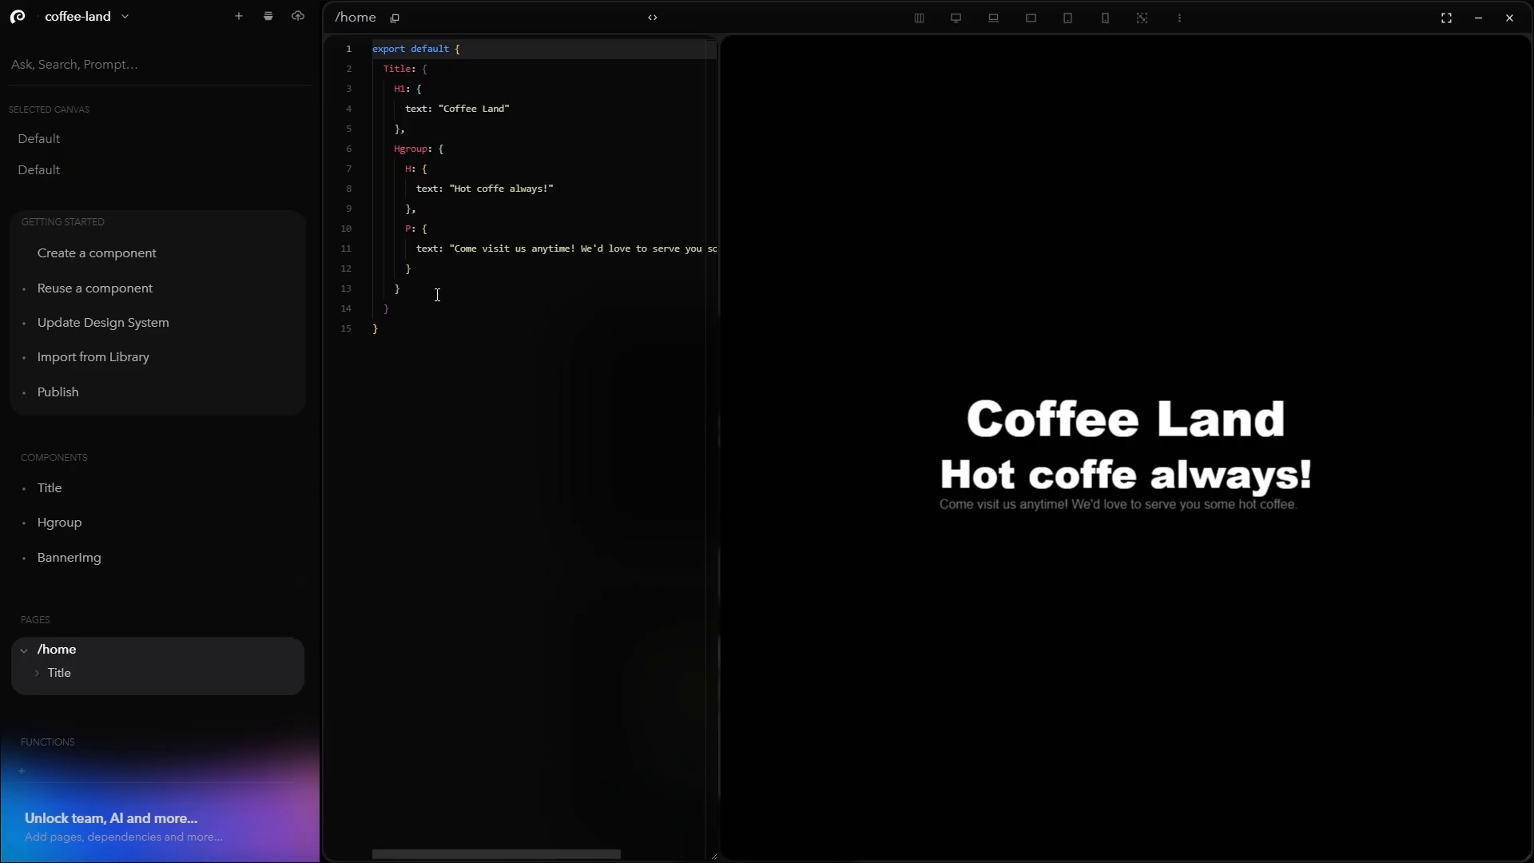
pyautogui.click(430, 289)
pyautogui.write(',')
pyautogui.press('Return')
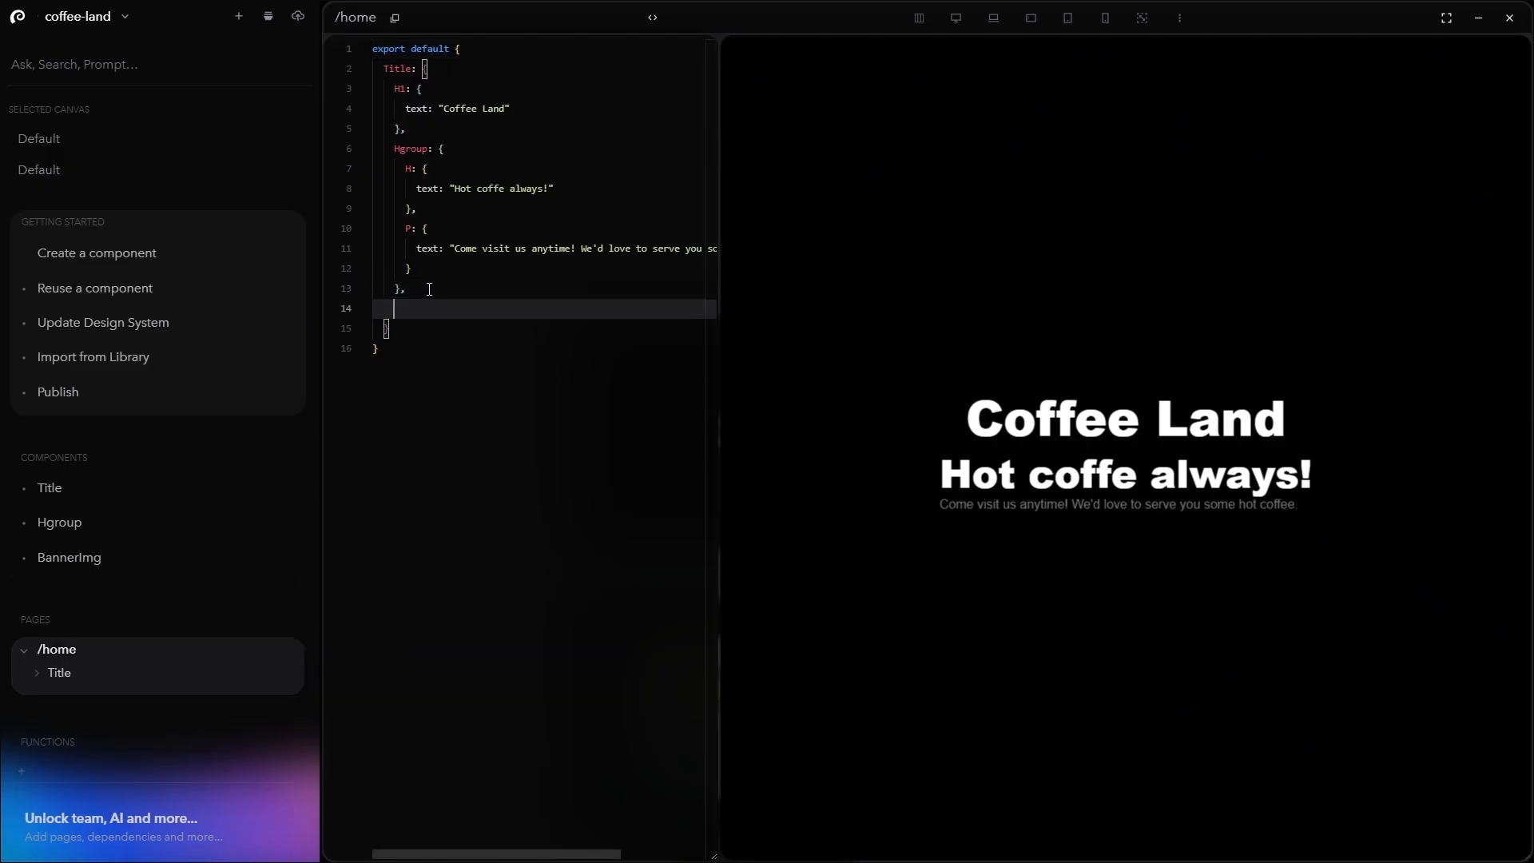
pyautogui.write('BannerImg: {')
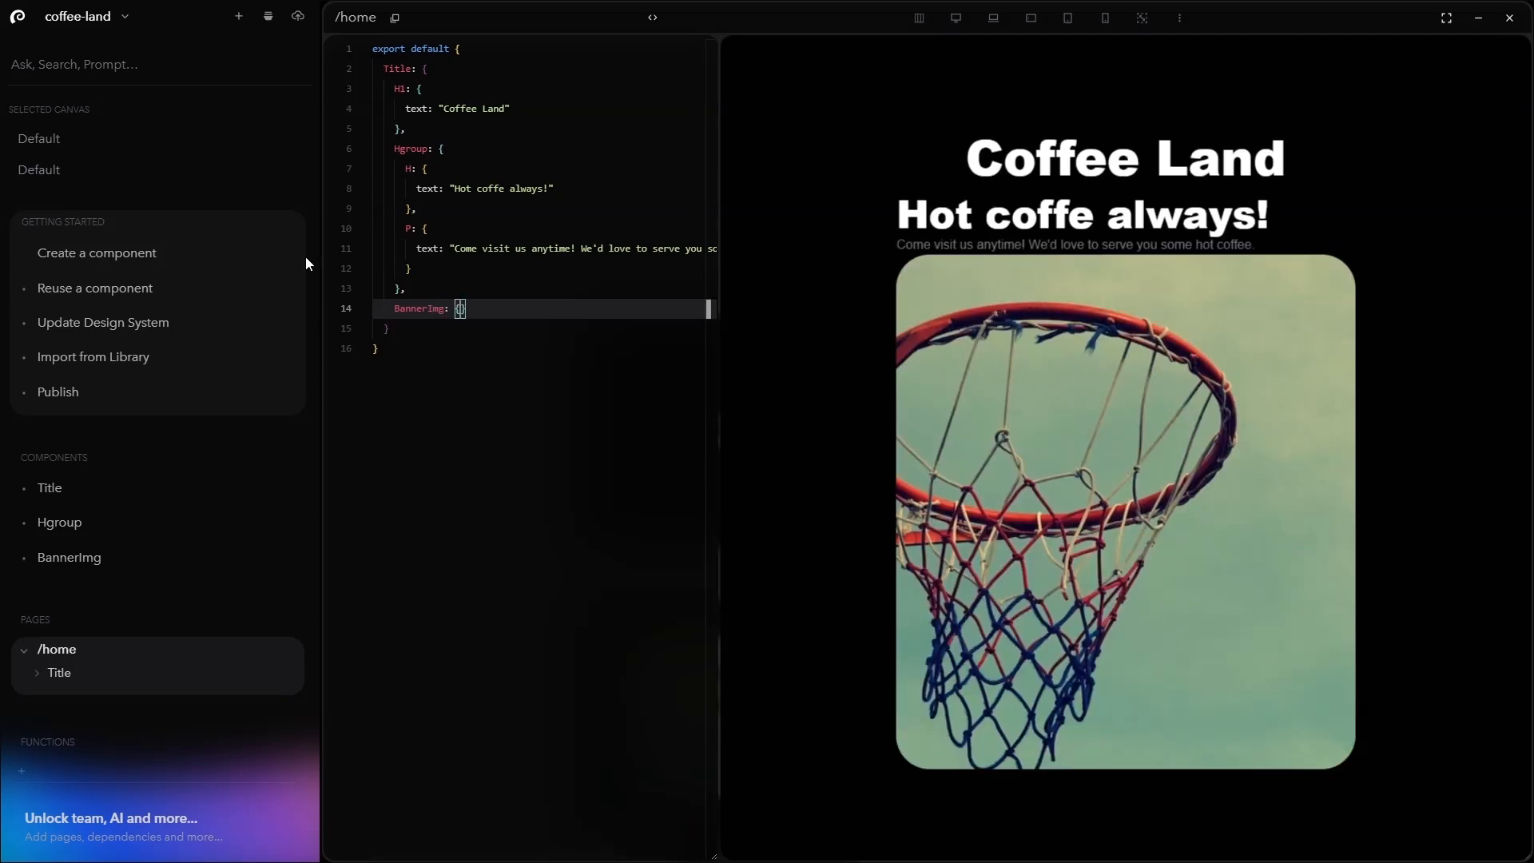
# Move the empty BannerImg block in the /home code to between H1 and Hgroup, fixing the separating commas and removing the leftover blank line
pyautogui.moveTo(465, 309); pyautogui.dragTo(394, 310)
pyautogui.hotkey('ctrl', 'c')
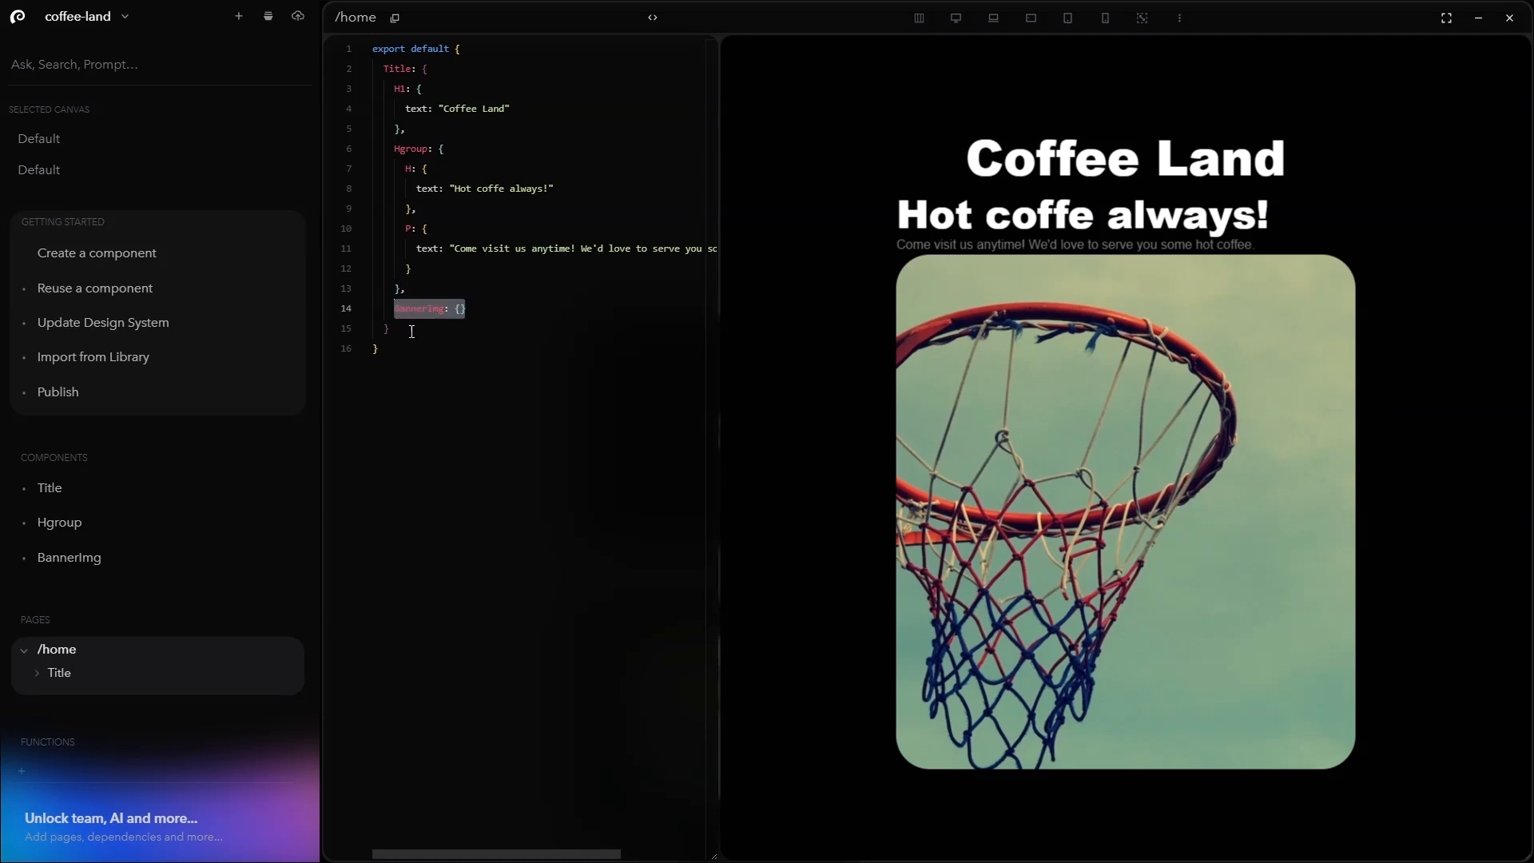
pyautogui.press('BackSpace')
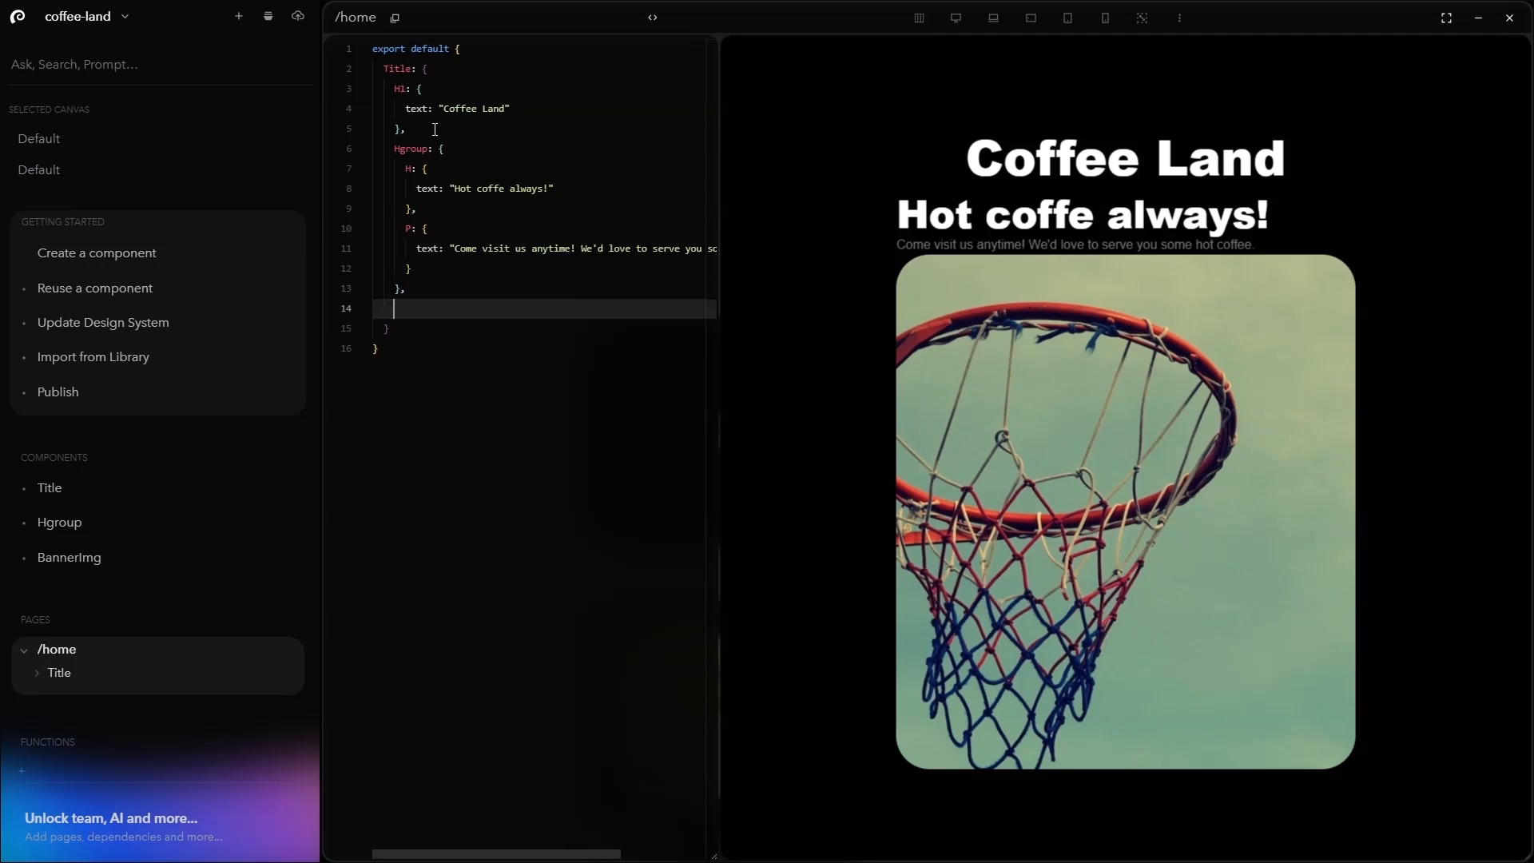
pyautogui.click(435, 129)
pyautogui.press('Return')
pyautogui.hotkey('ctrl', 'v')
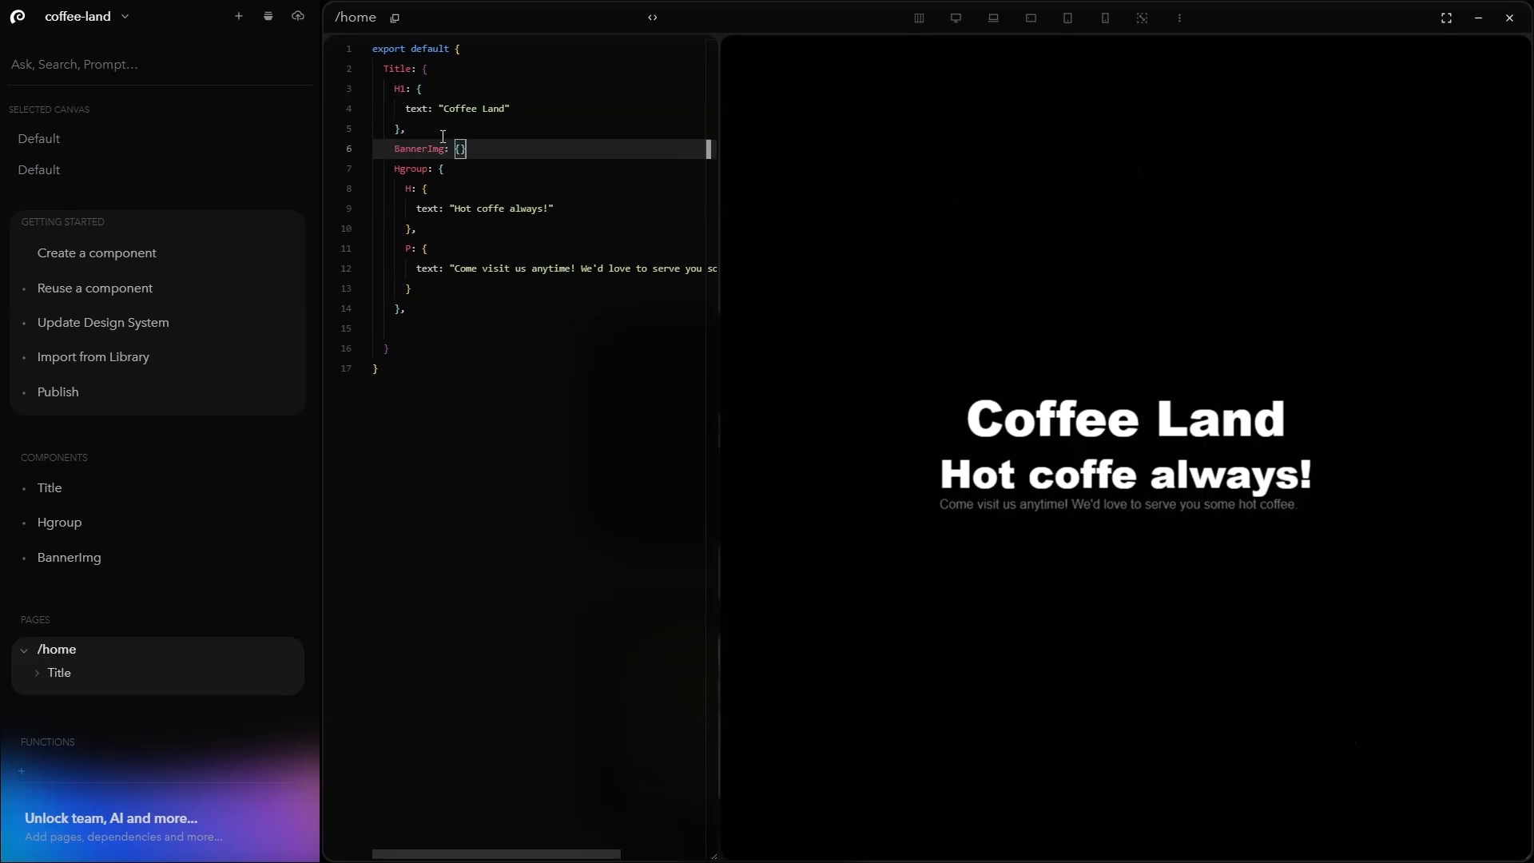
pyautogui.write(',')
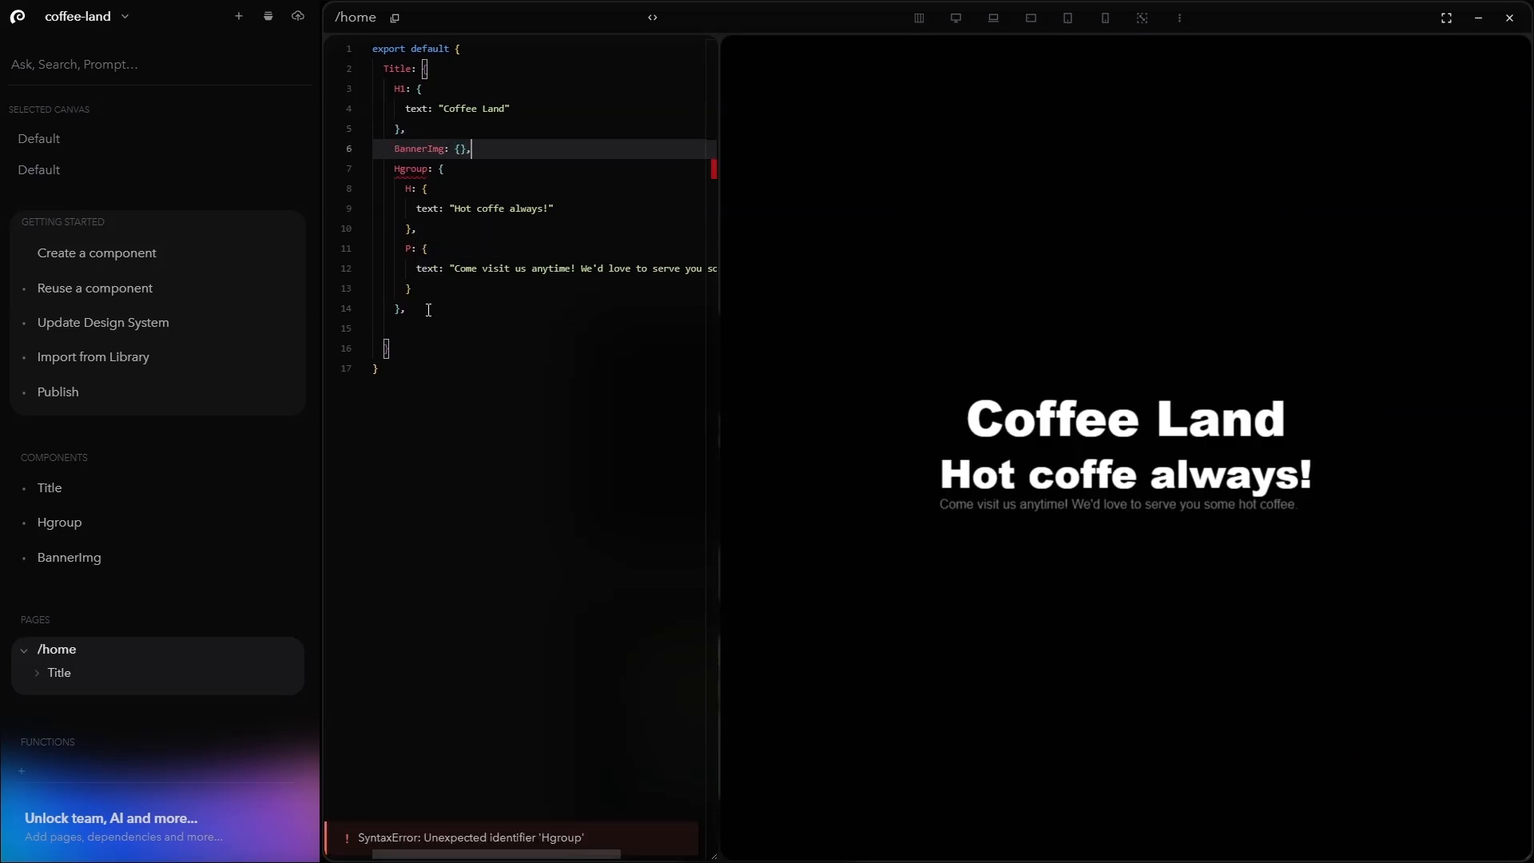
pyautogui.click(414, 321)
pyautogui.press('BackSpace')
pyautogui.press('BackSpace')
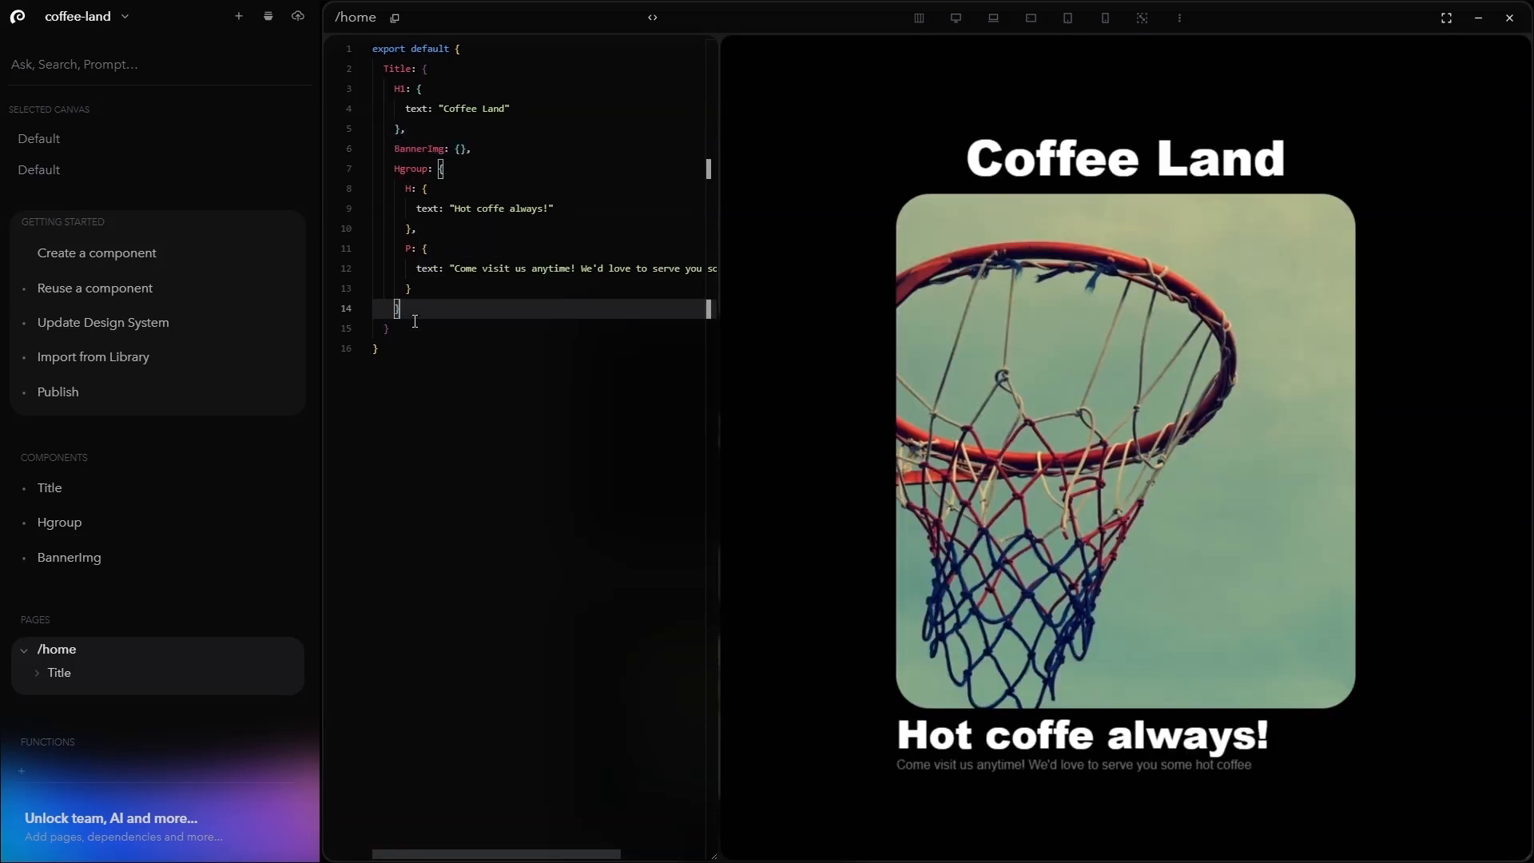
pyautogui.click(521, 345)
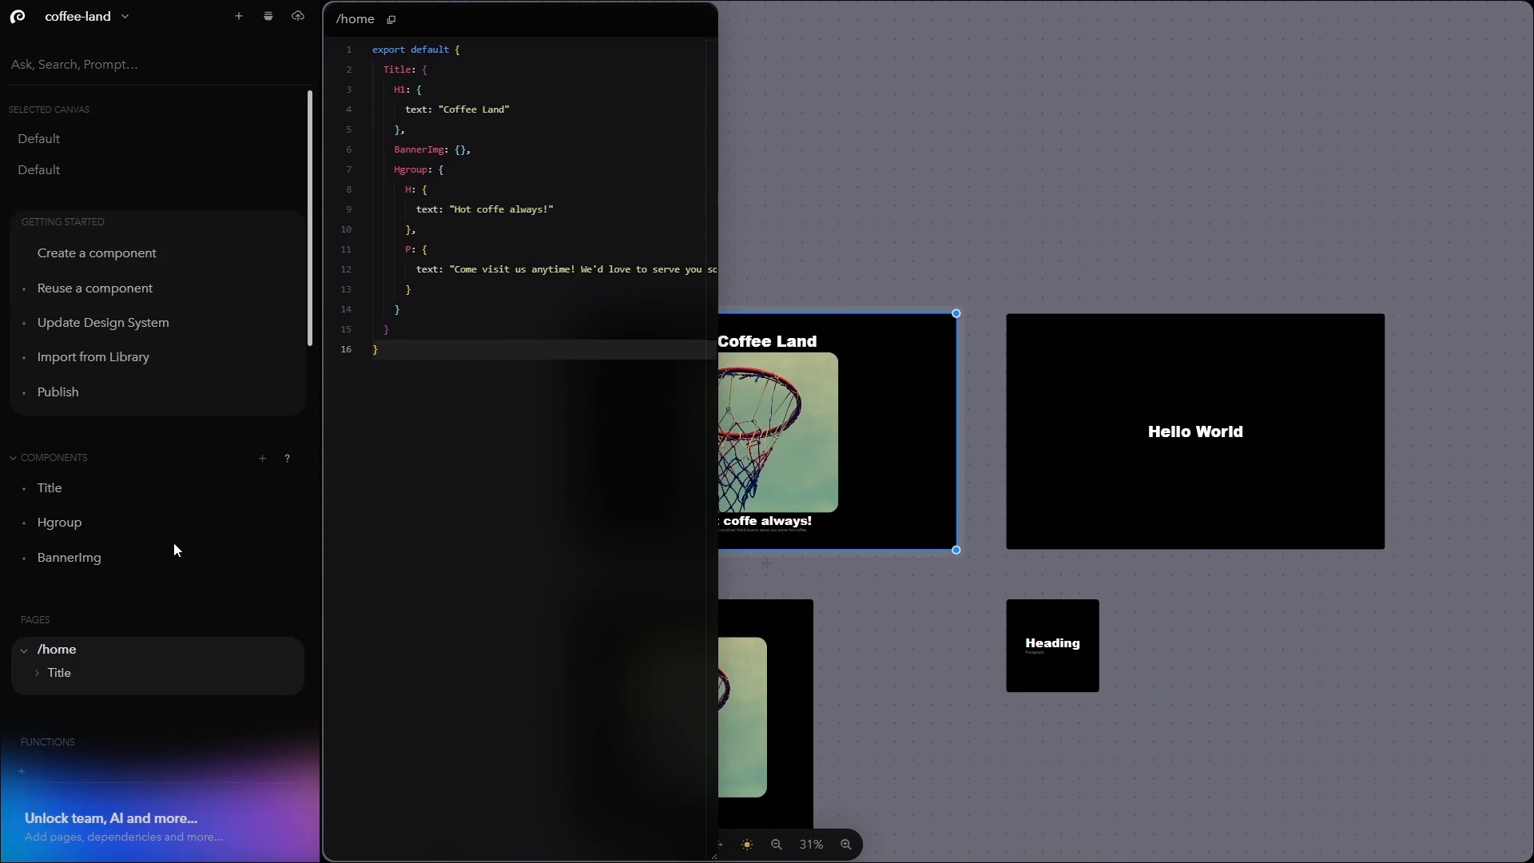
# Add a new project file named coffee.jpg, uploading the coffee.jpg image from the images folder on the computer
pyautogui.scroll(-5, 168, 541)
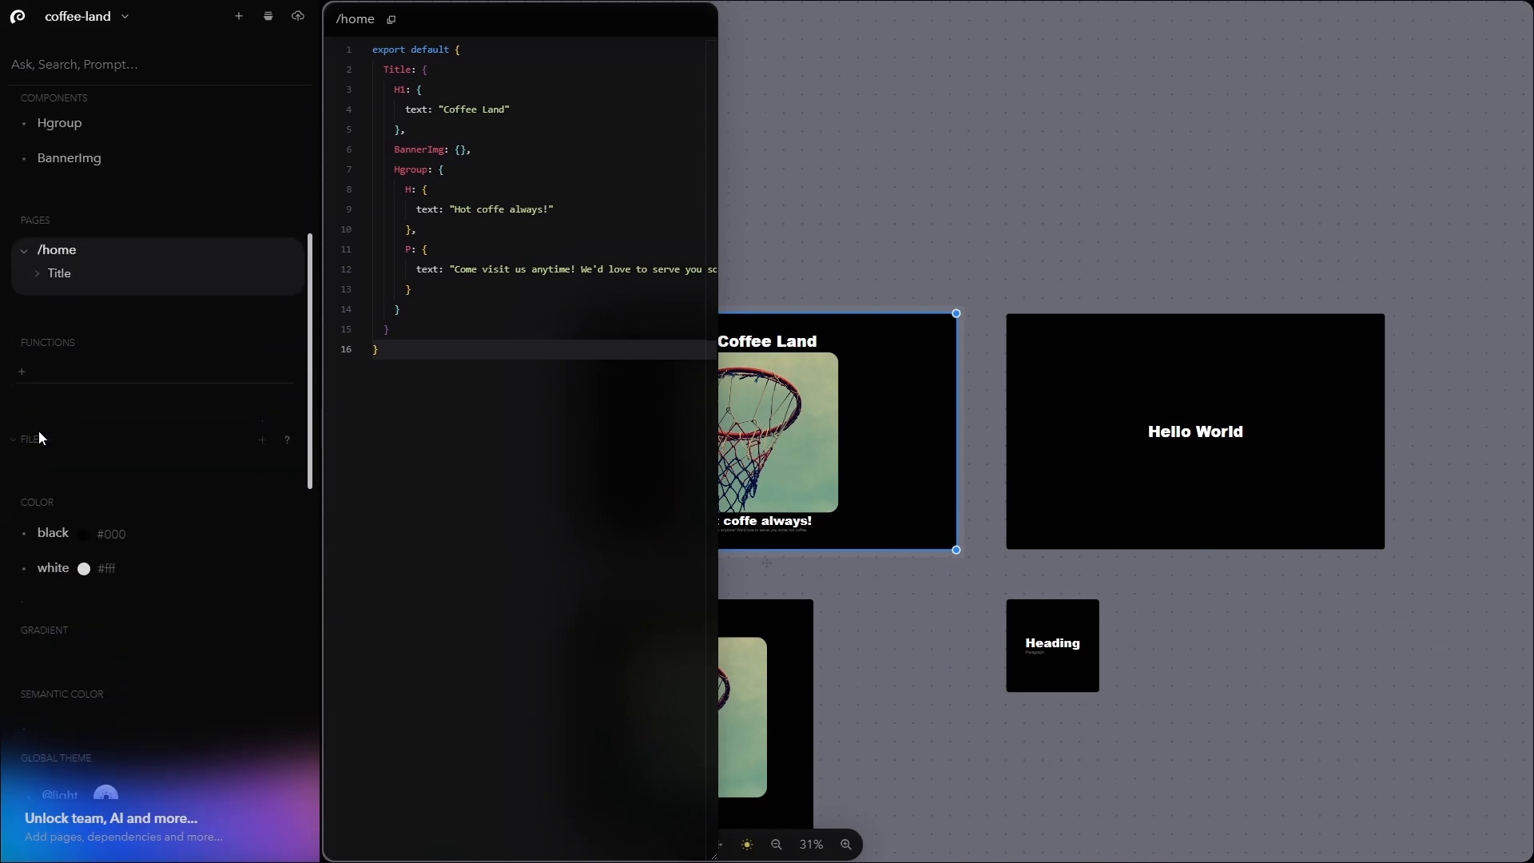
pyautogui.click(261, 441)
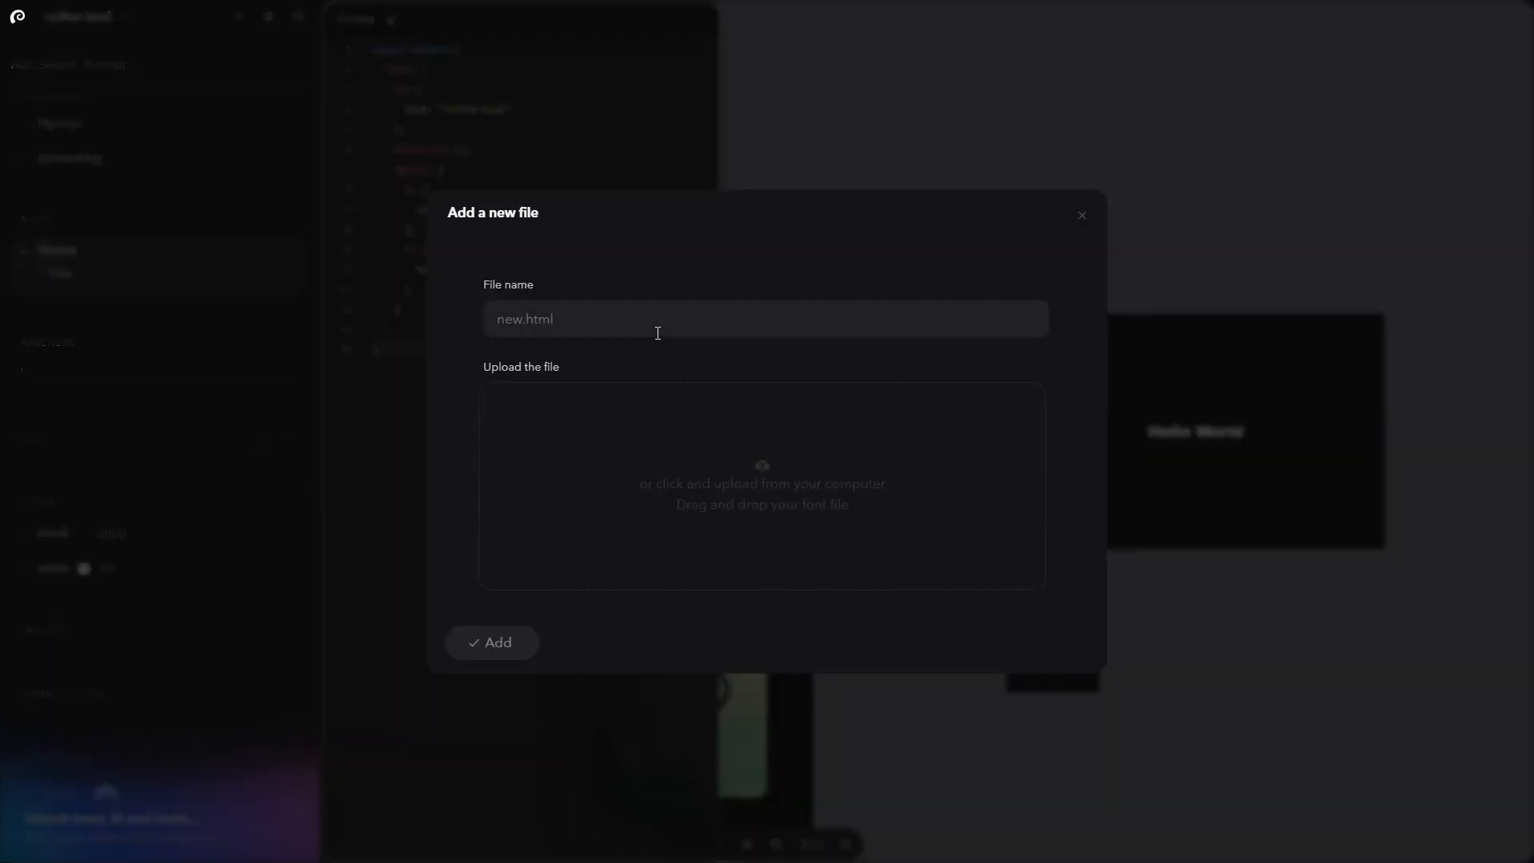
pyautogui.click(615, 324)
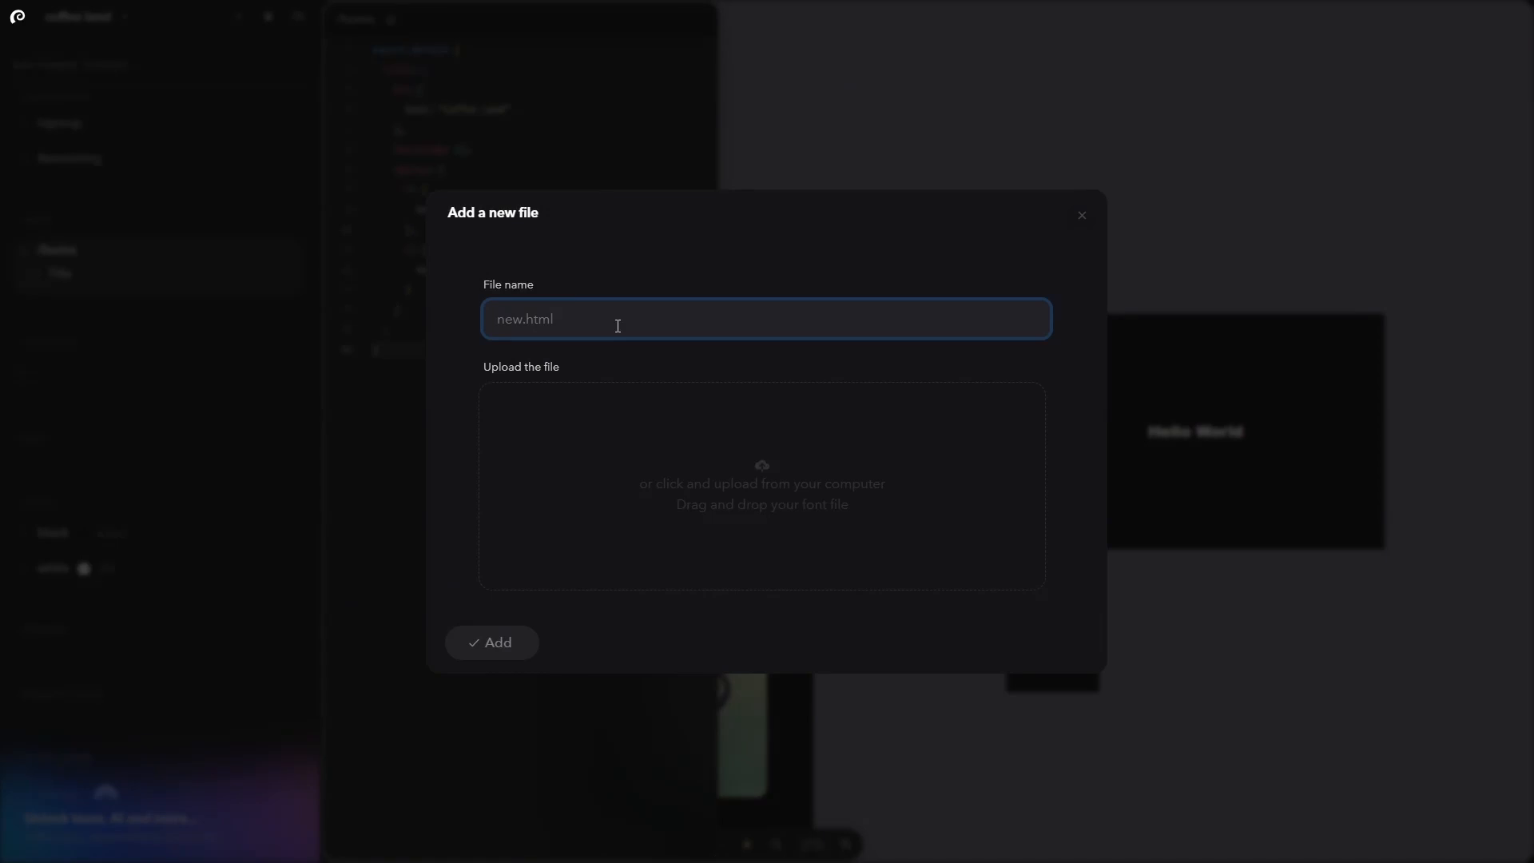
pyautogui.write('coffee.png')
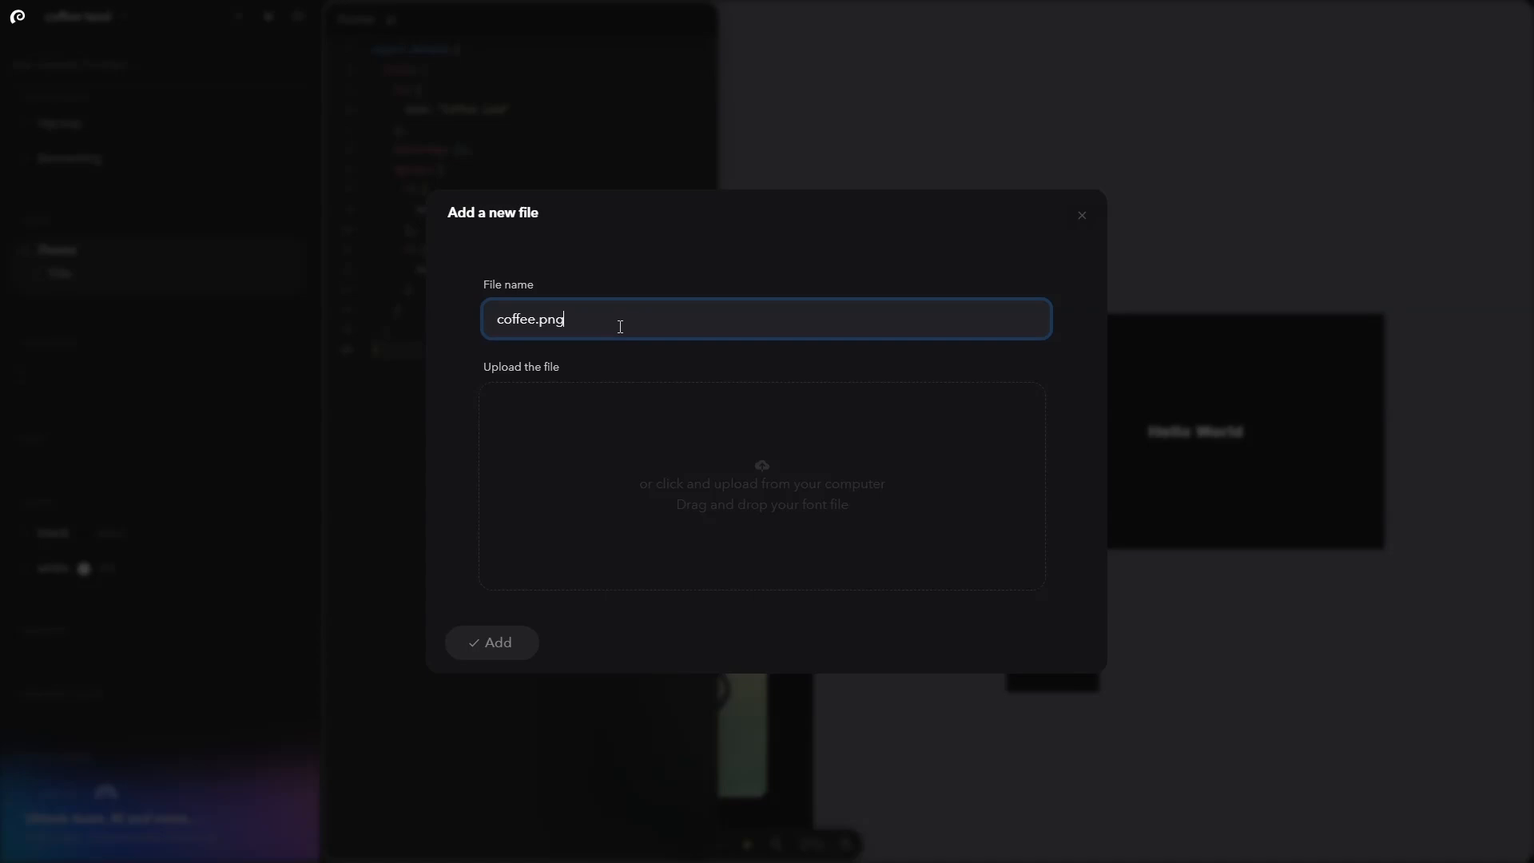
pyautogui.moveTo(770, 476); pyautogui.dragTo(774, 479)
pyautogui.click(764, 465)
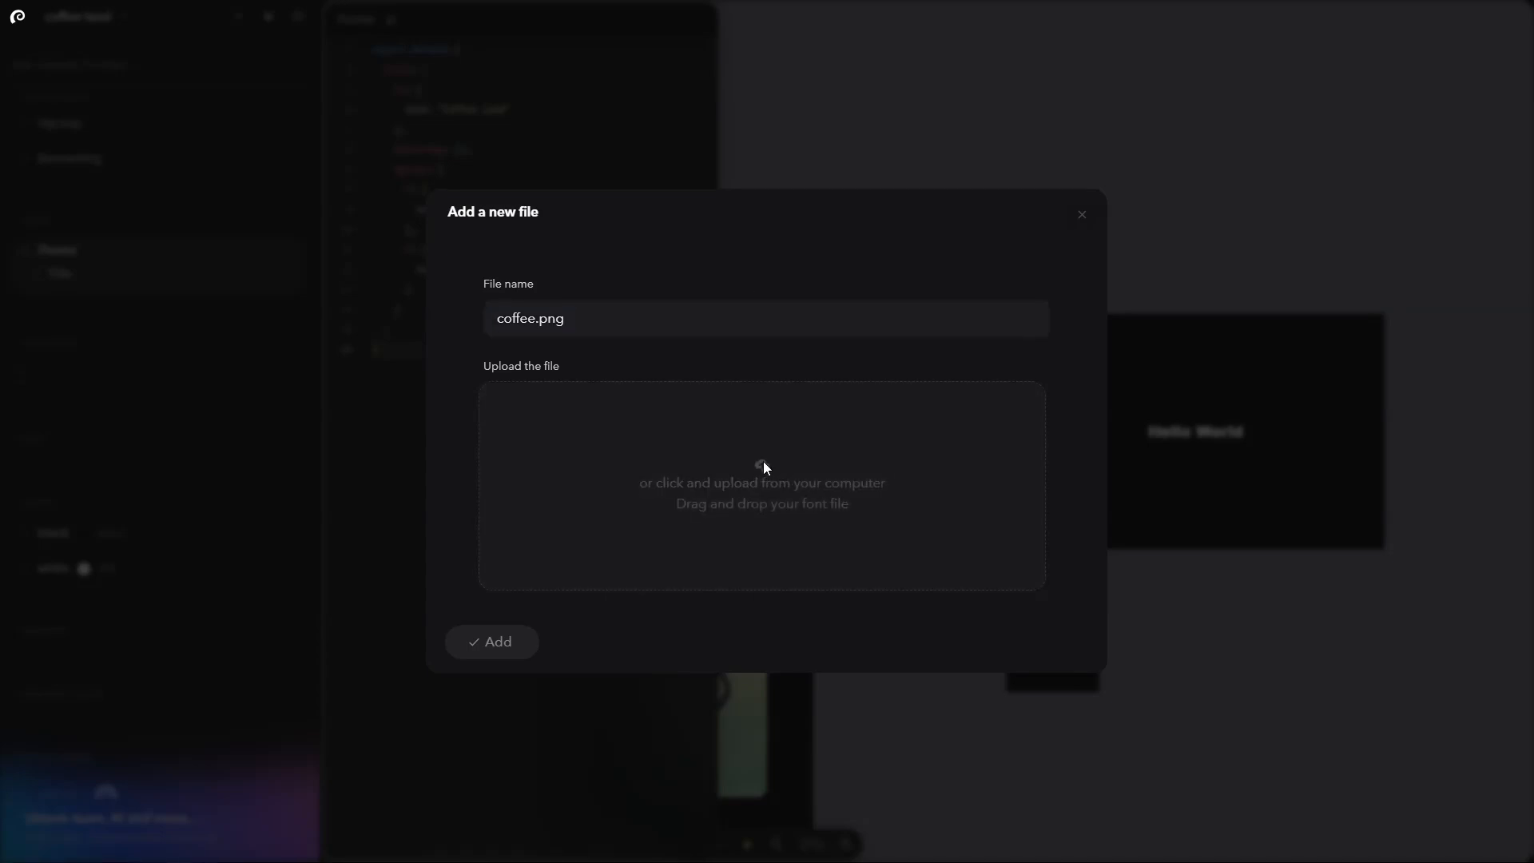
pyautogui.doubleClick(185, 137)
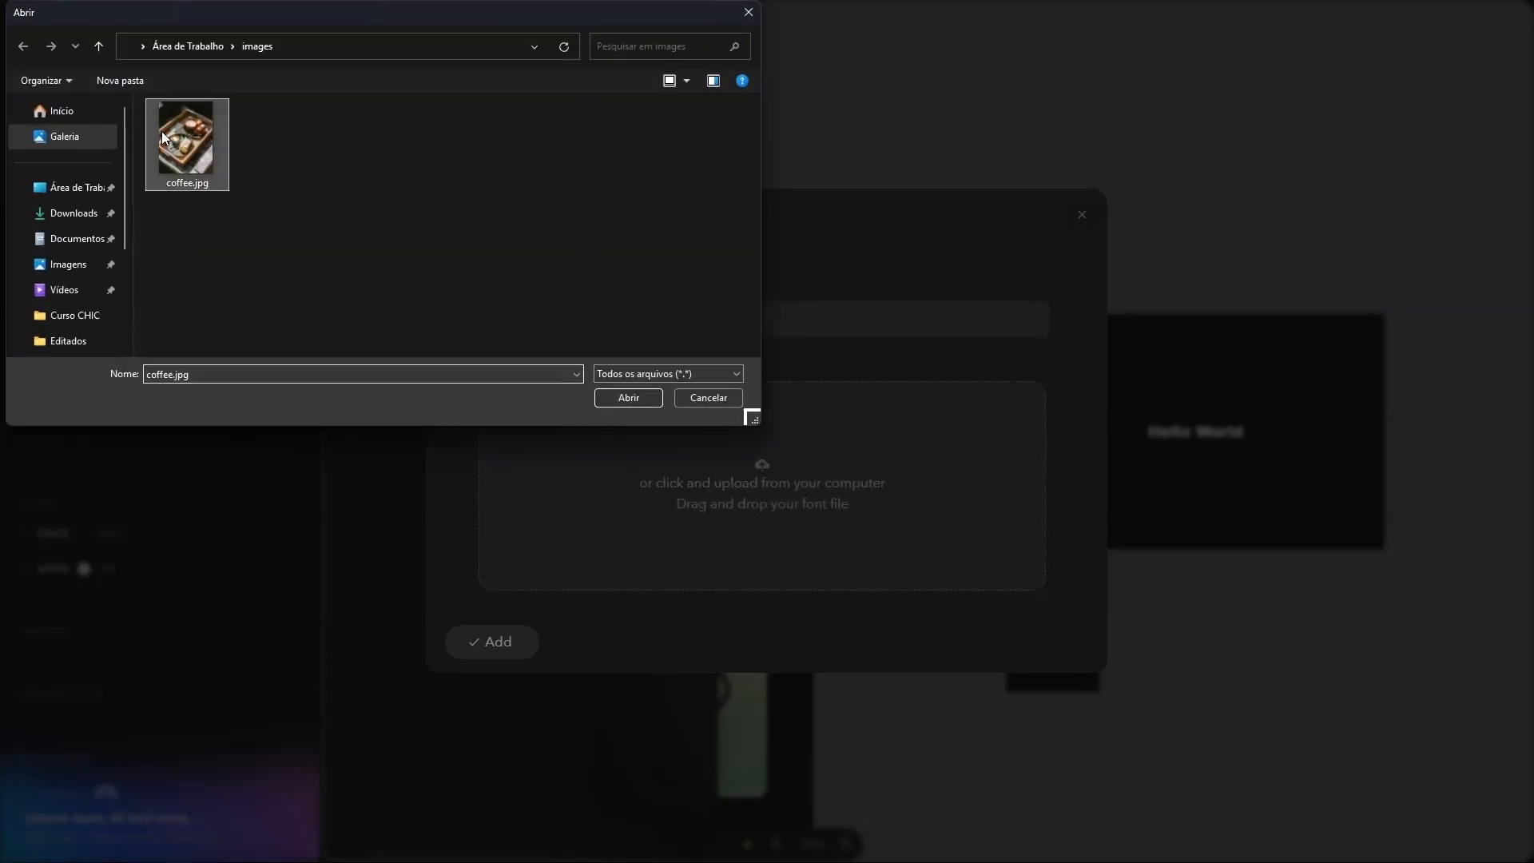
pyautogui.doubleClick(540, 321)
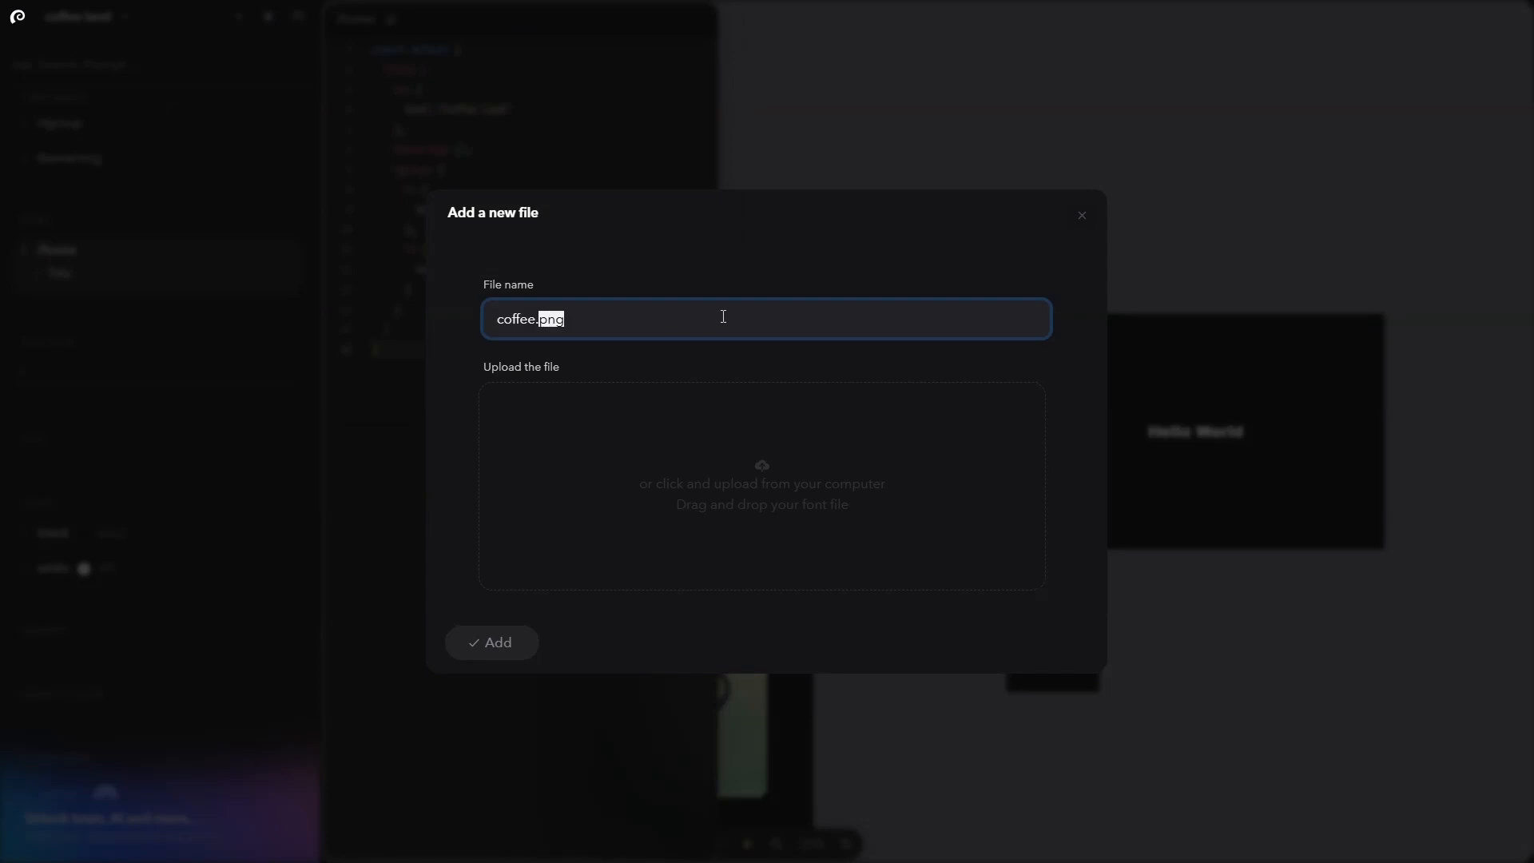
pyautogui.press('BackSpace')
pyautogui.write('jpg')
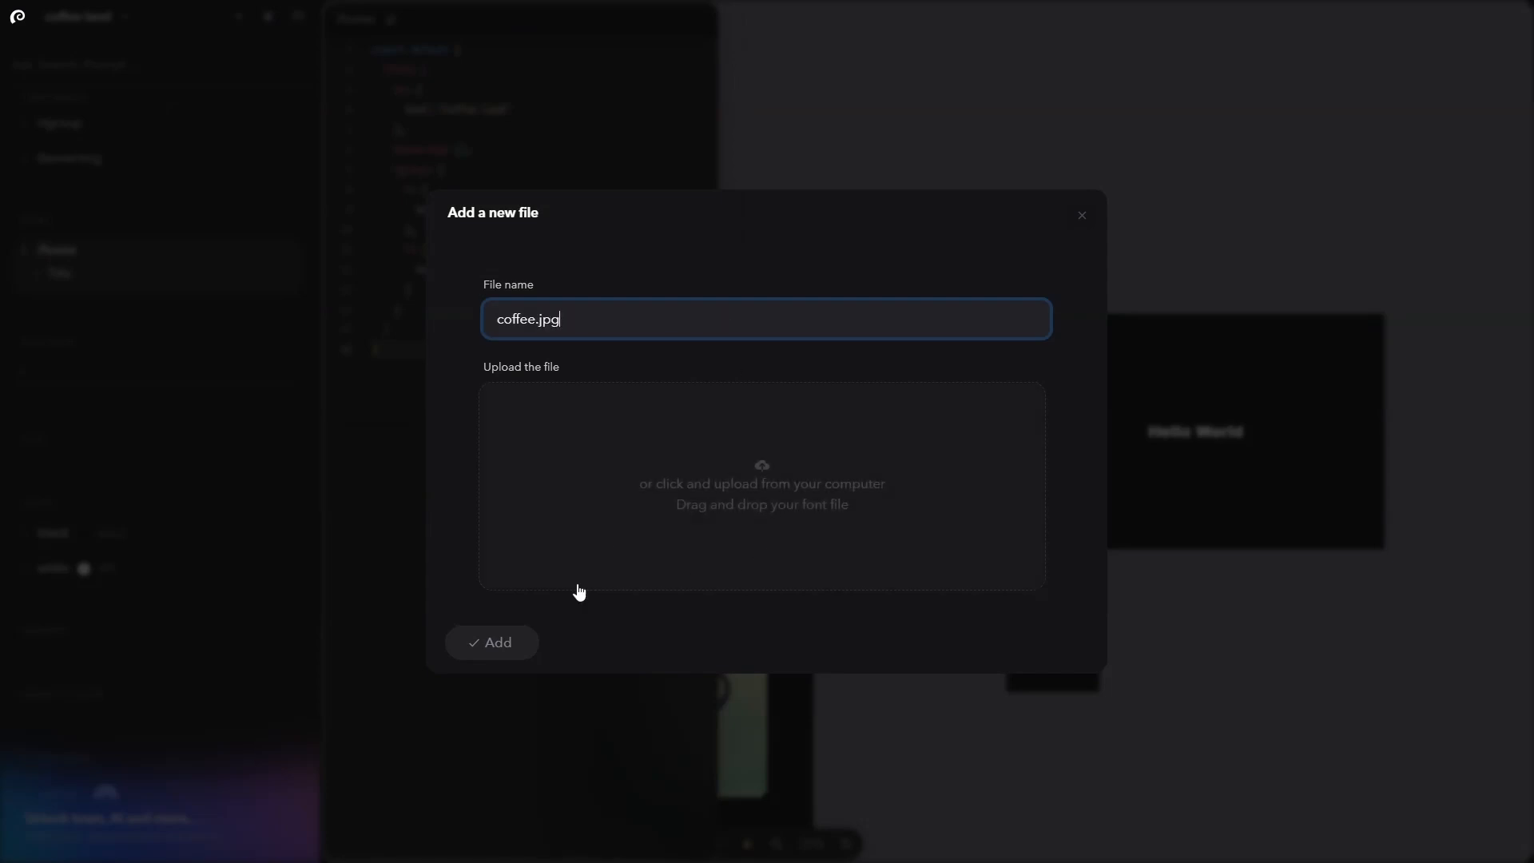
pyautogui.click(516, 642)
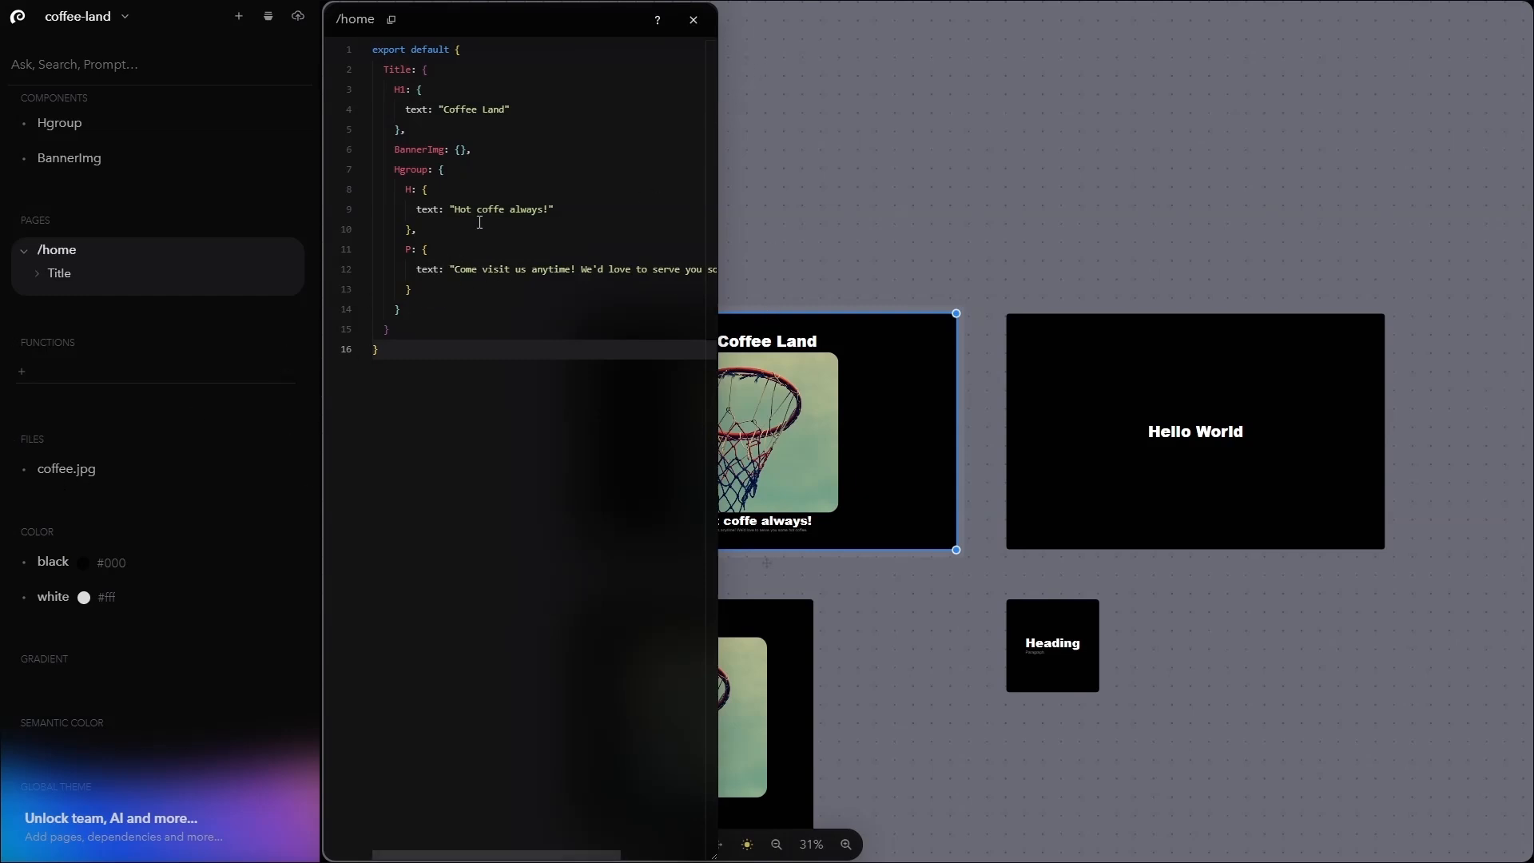
# Close the page's code, examine the props and image src in the BannerImg component's code, and close the component
pyautogui.click(694, 20)
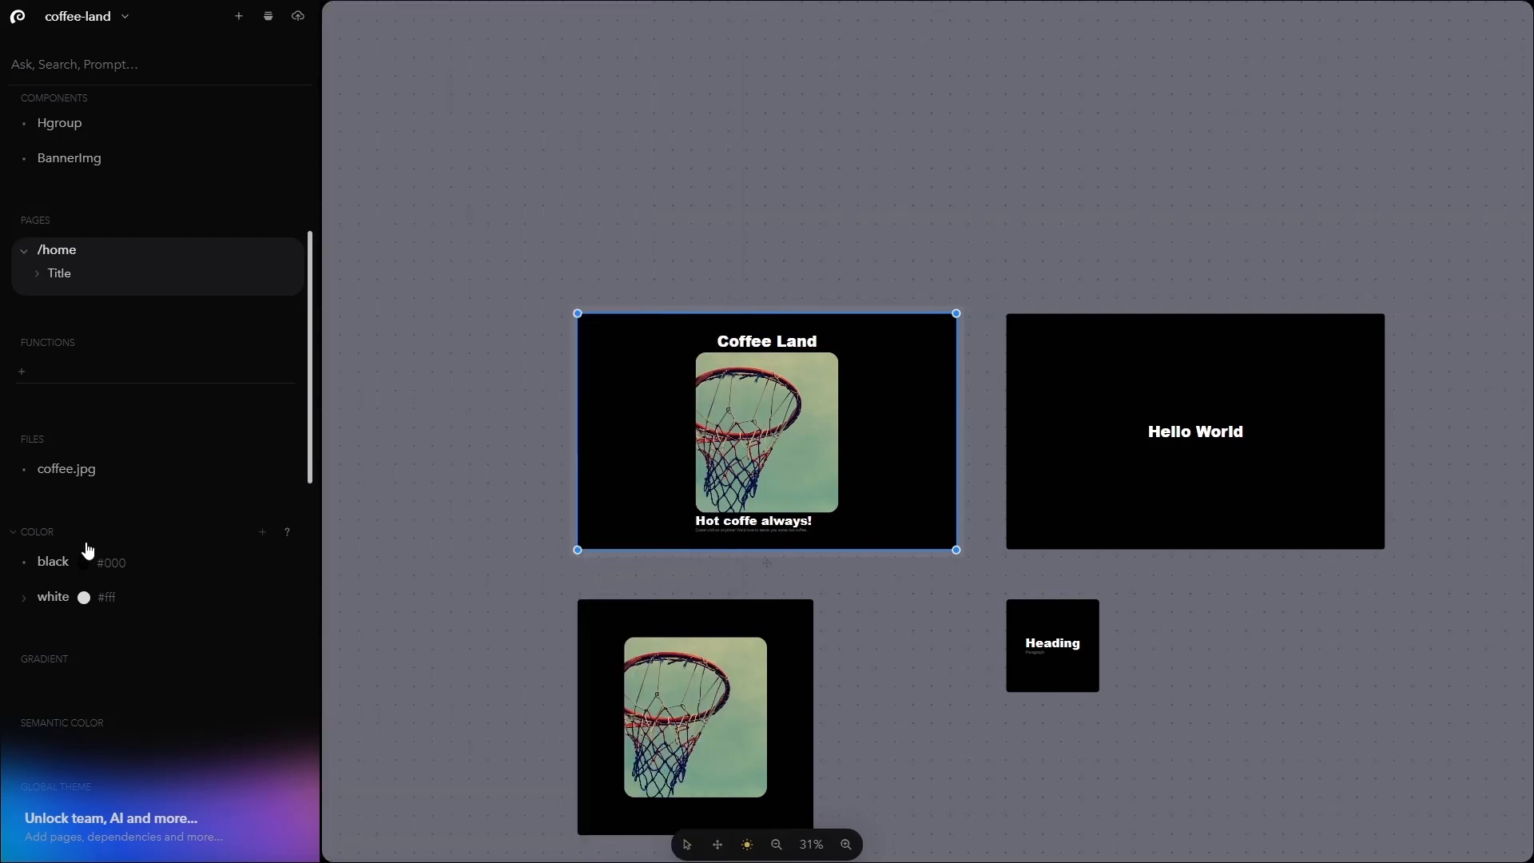
pyautogui.scroll(-2, 83, 616)
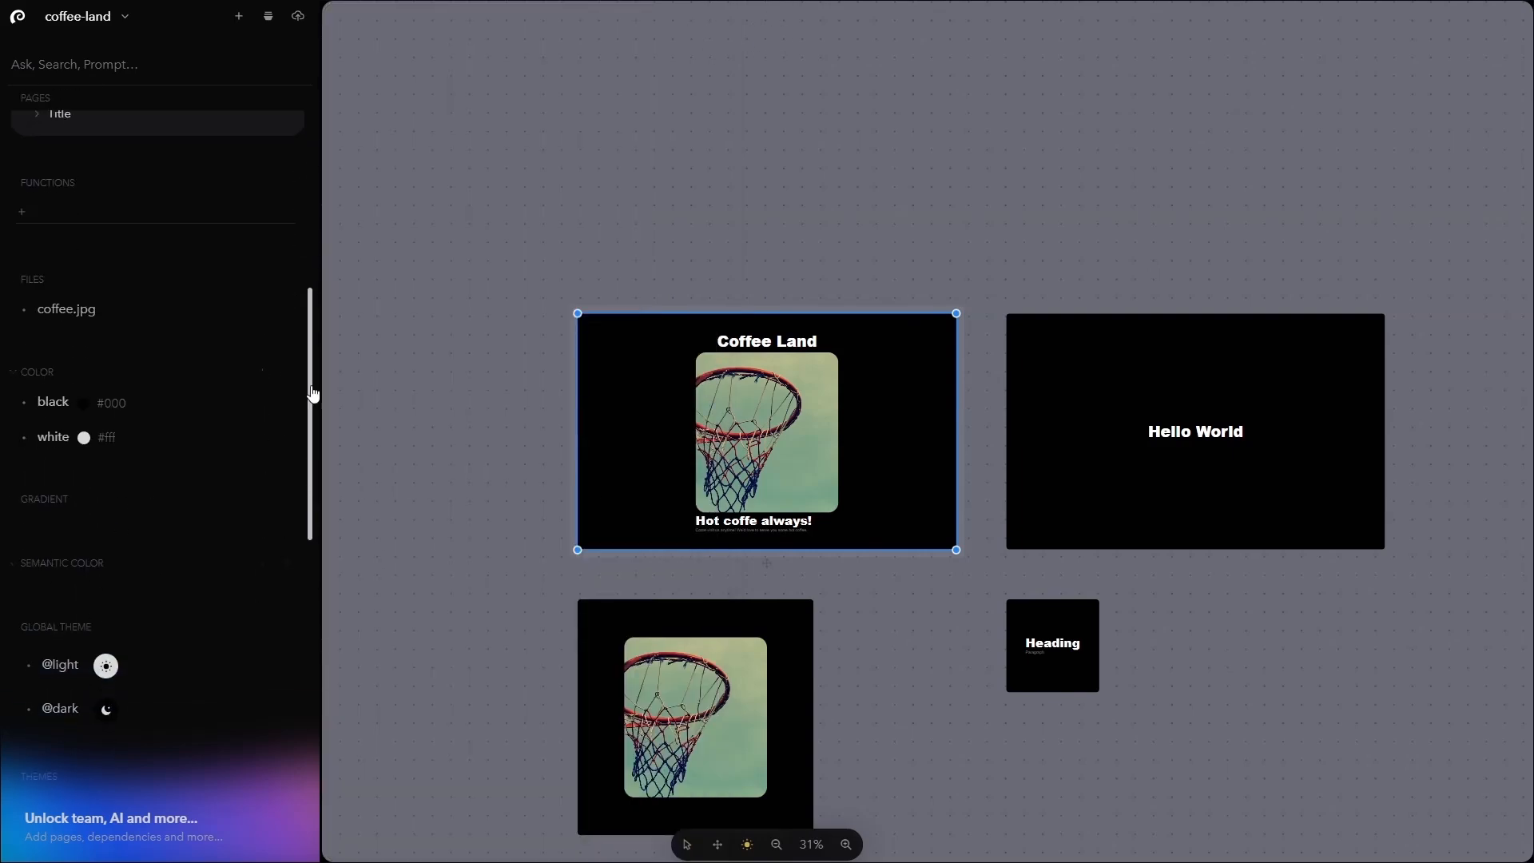
pyautogui.scroll(5, 144, 408)
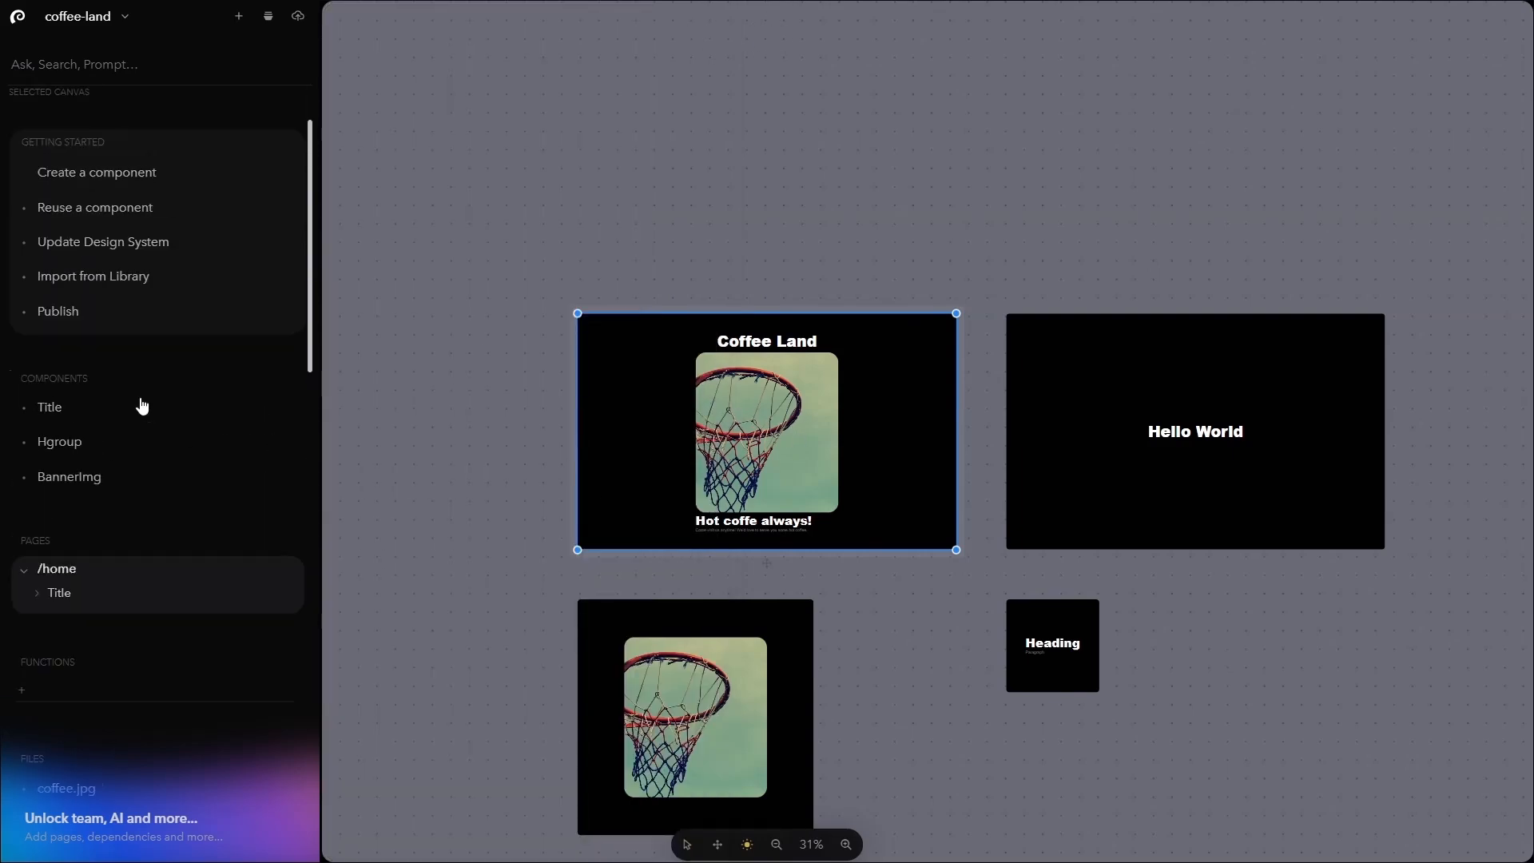
pyautogui.click(59, 479)
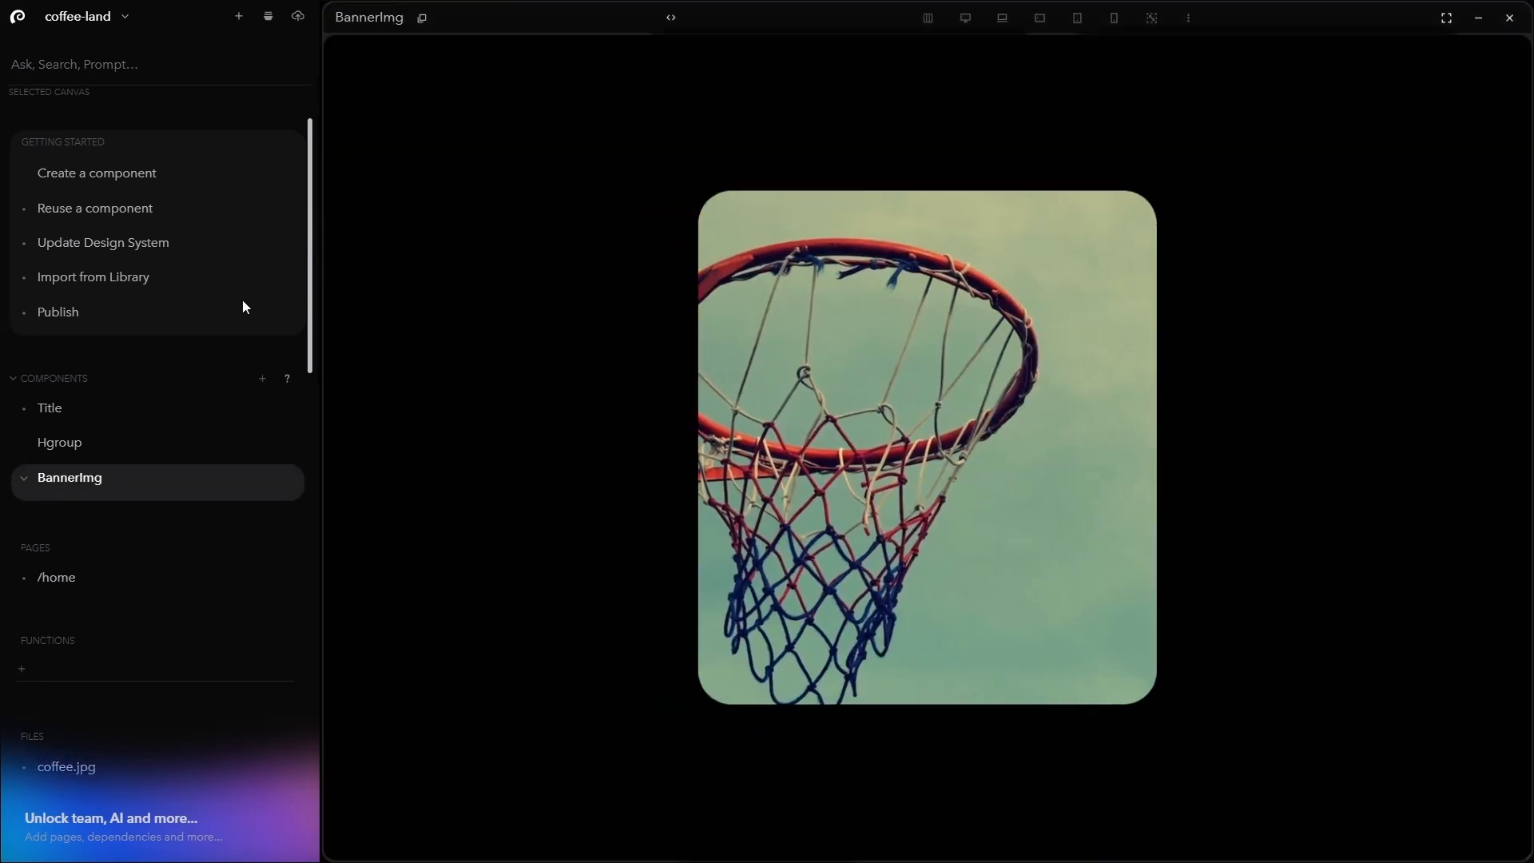
pyautogui.rightClick(84, 478)
pyautogui.click(164, 617)
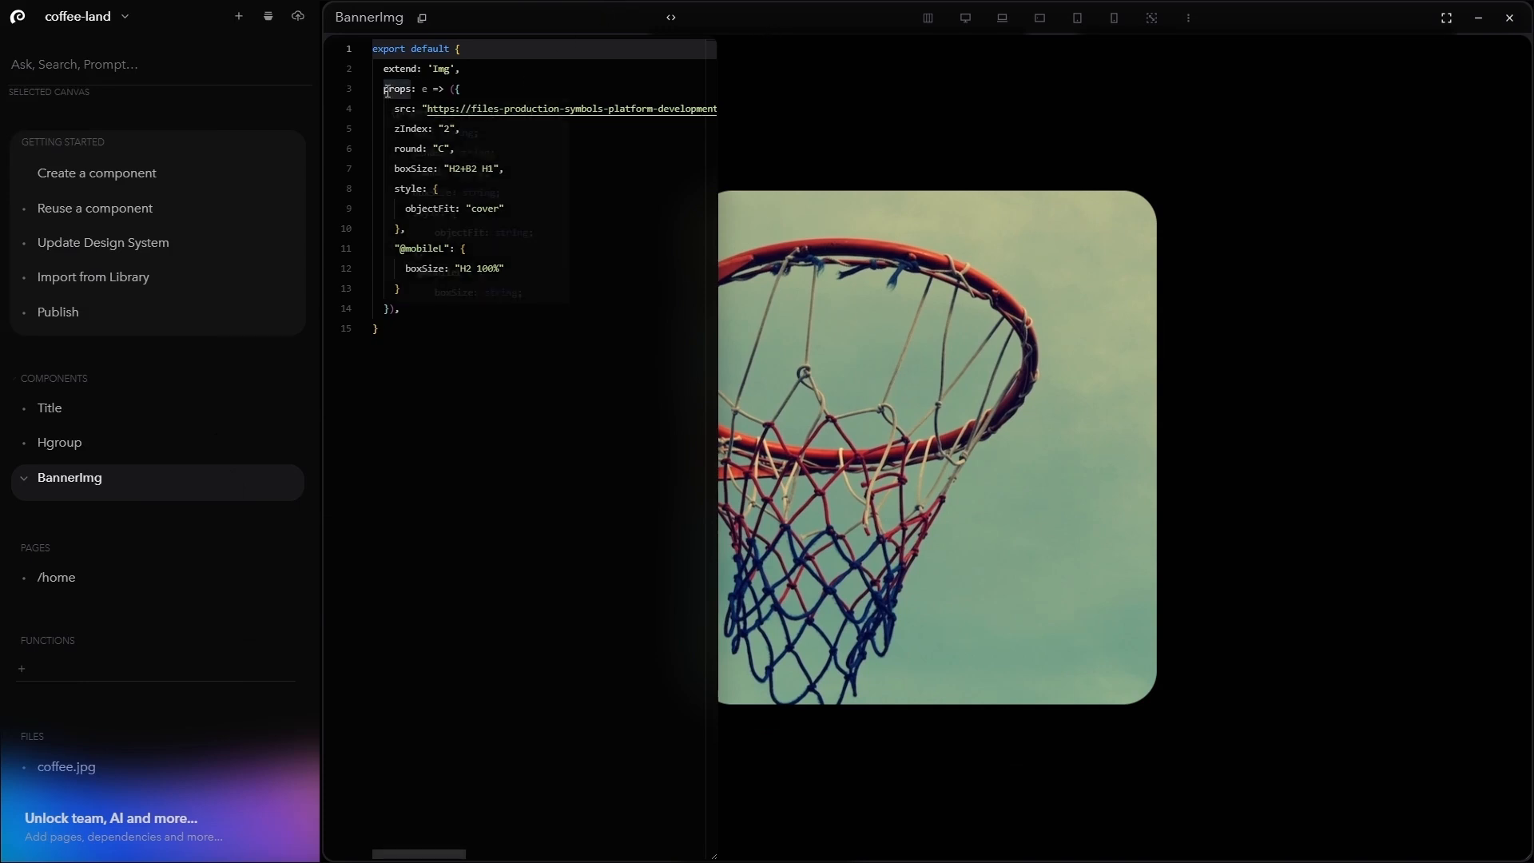
pyautogui.moveTo(384, 88); pyautogui.dragTo(454, 89)
pyautogui.click(642, 109)
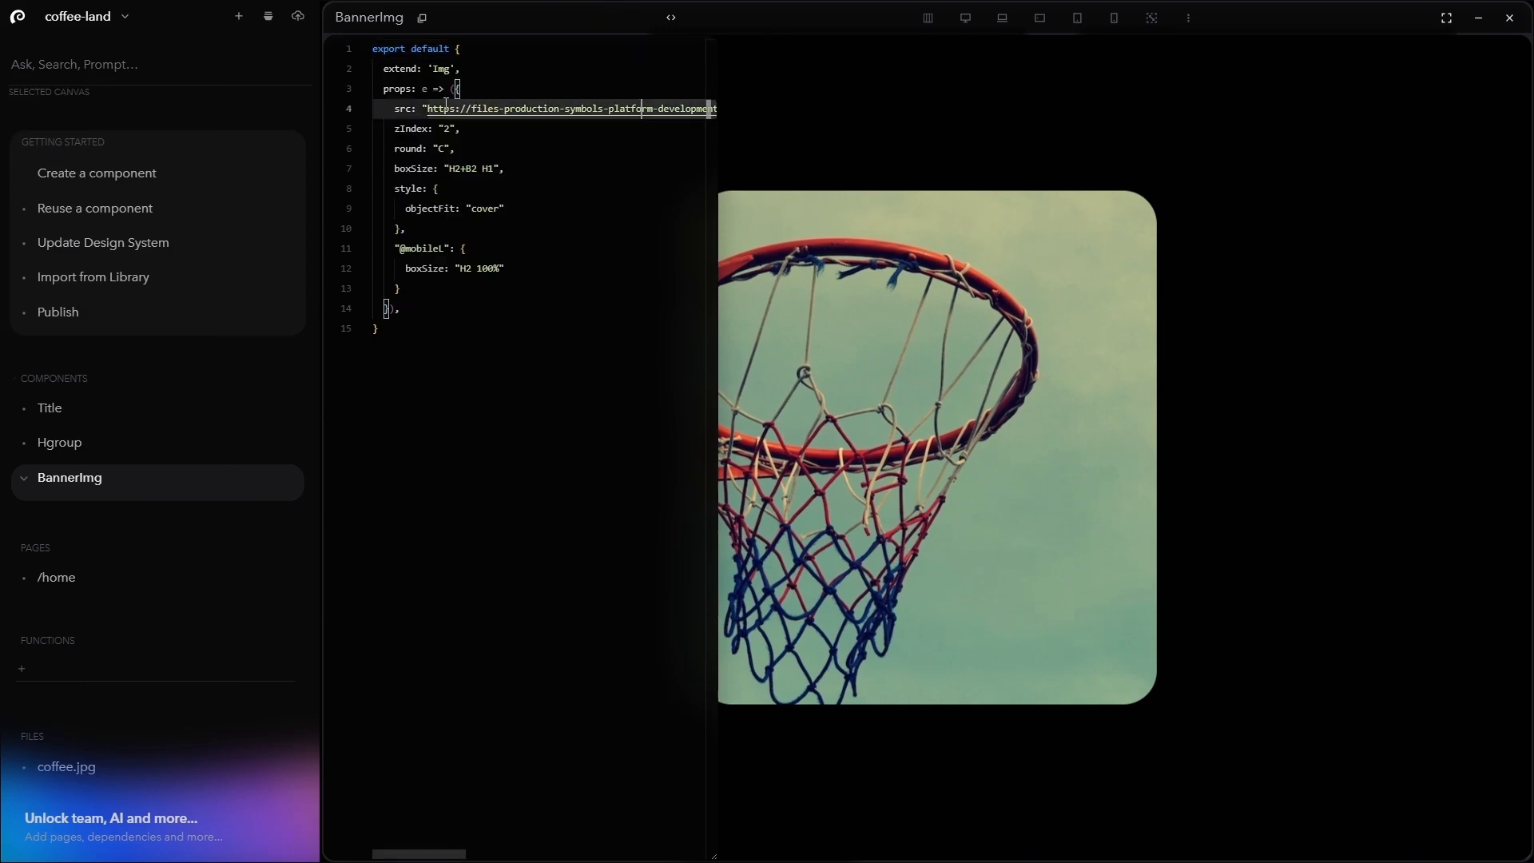
pyautogui.click(398, 110)
pyautogui.moveTo(428, 109); pyautogui.dragTo(576, 109)
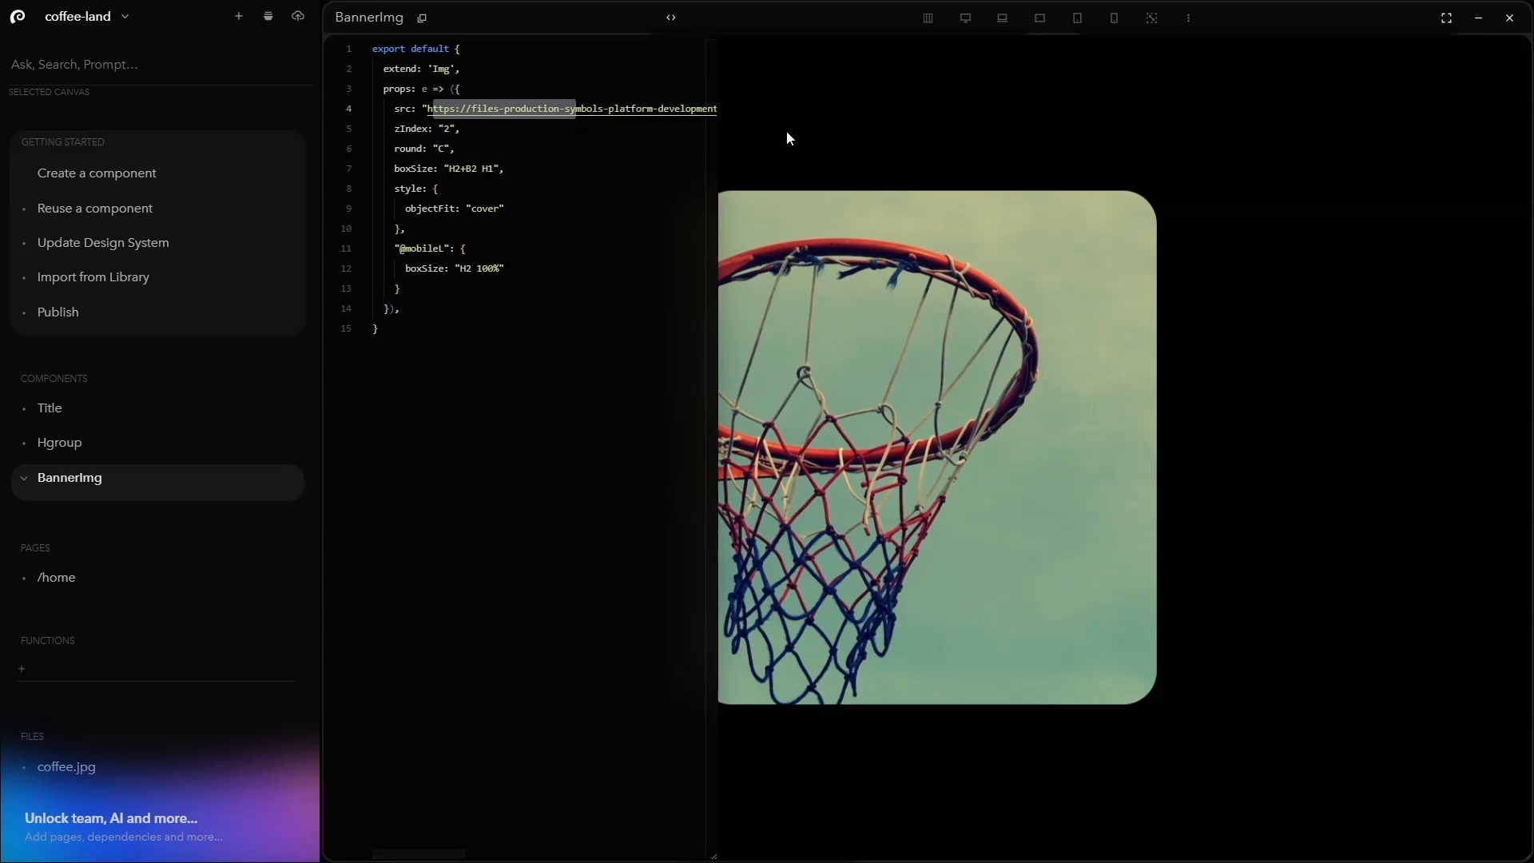
pyautogui.click(794, 92)
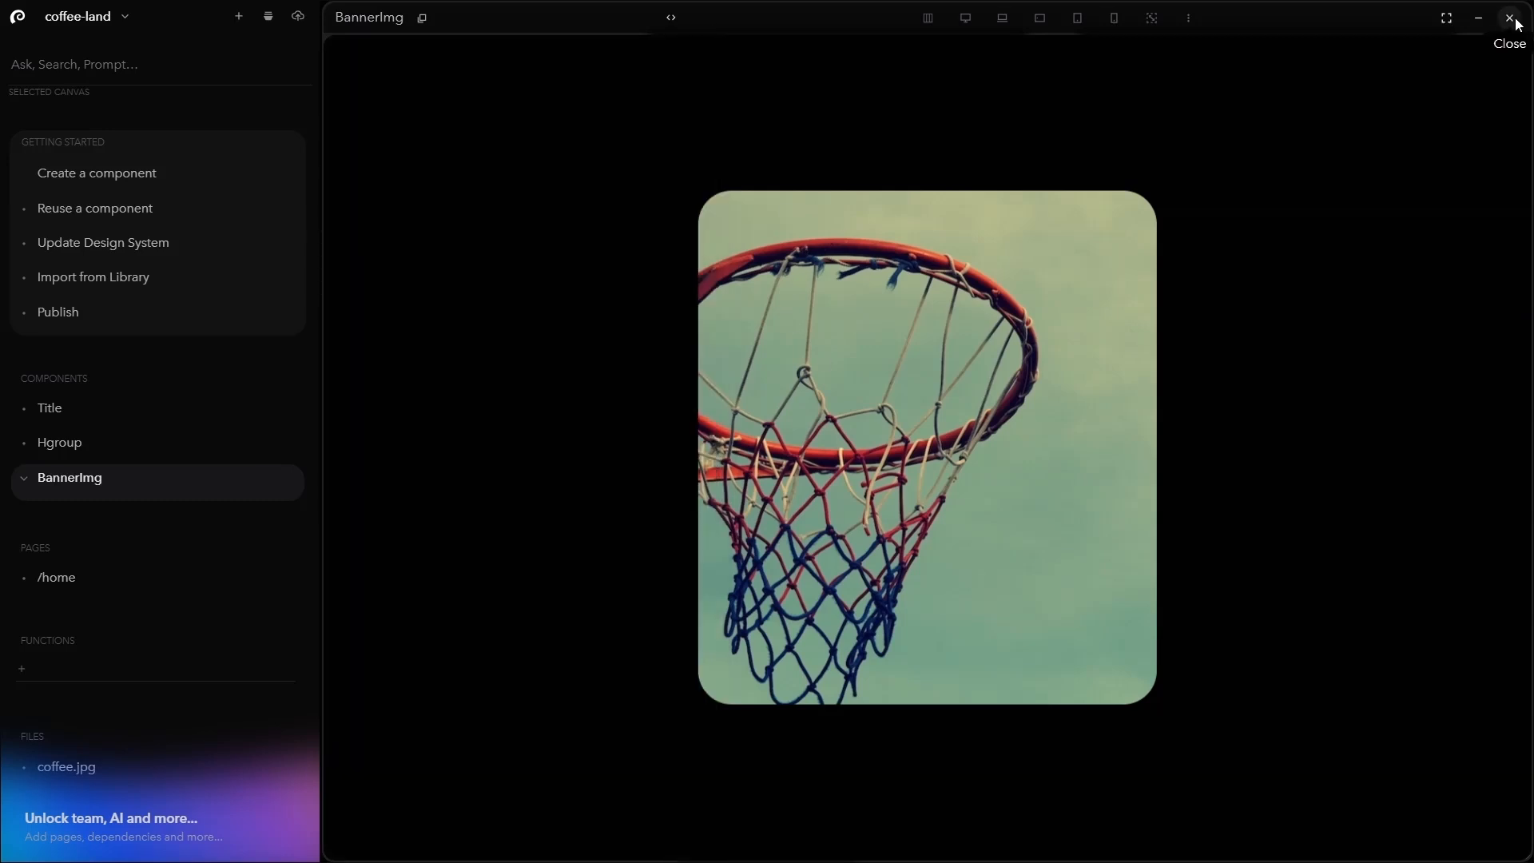
pyautogui.click(1509, 18)
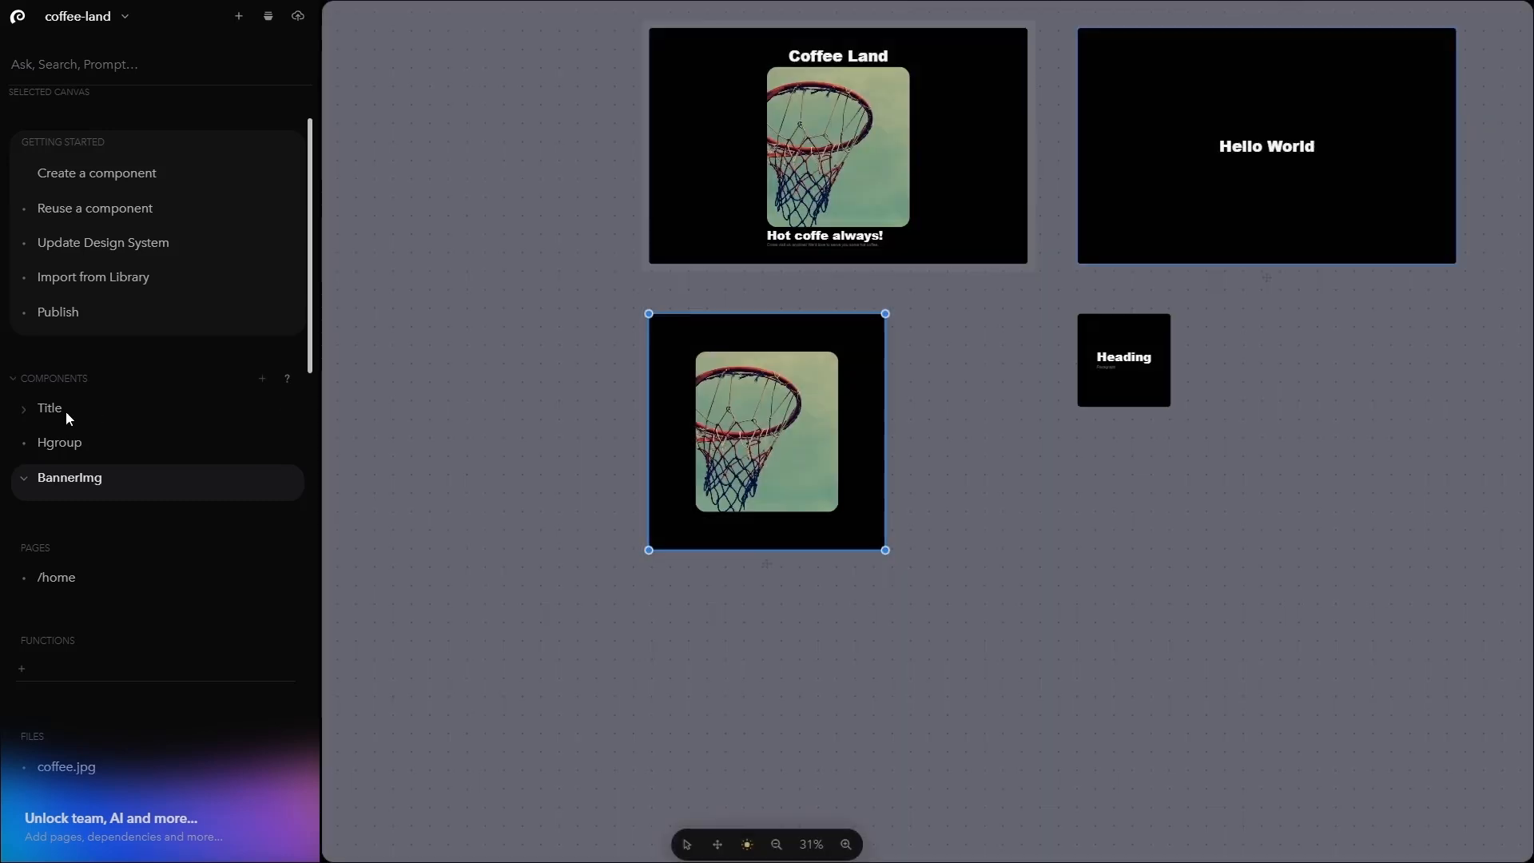
# Open the /home page's code and add a props block inside BannerImg
pyautogui.click(64, 580)
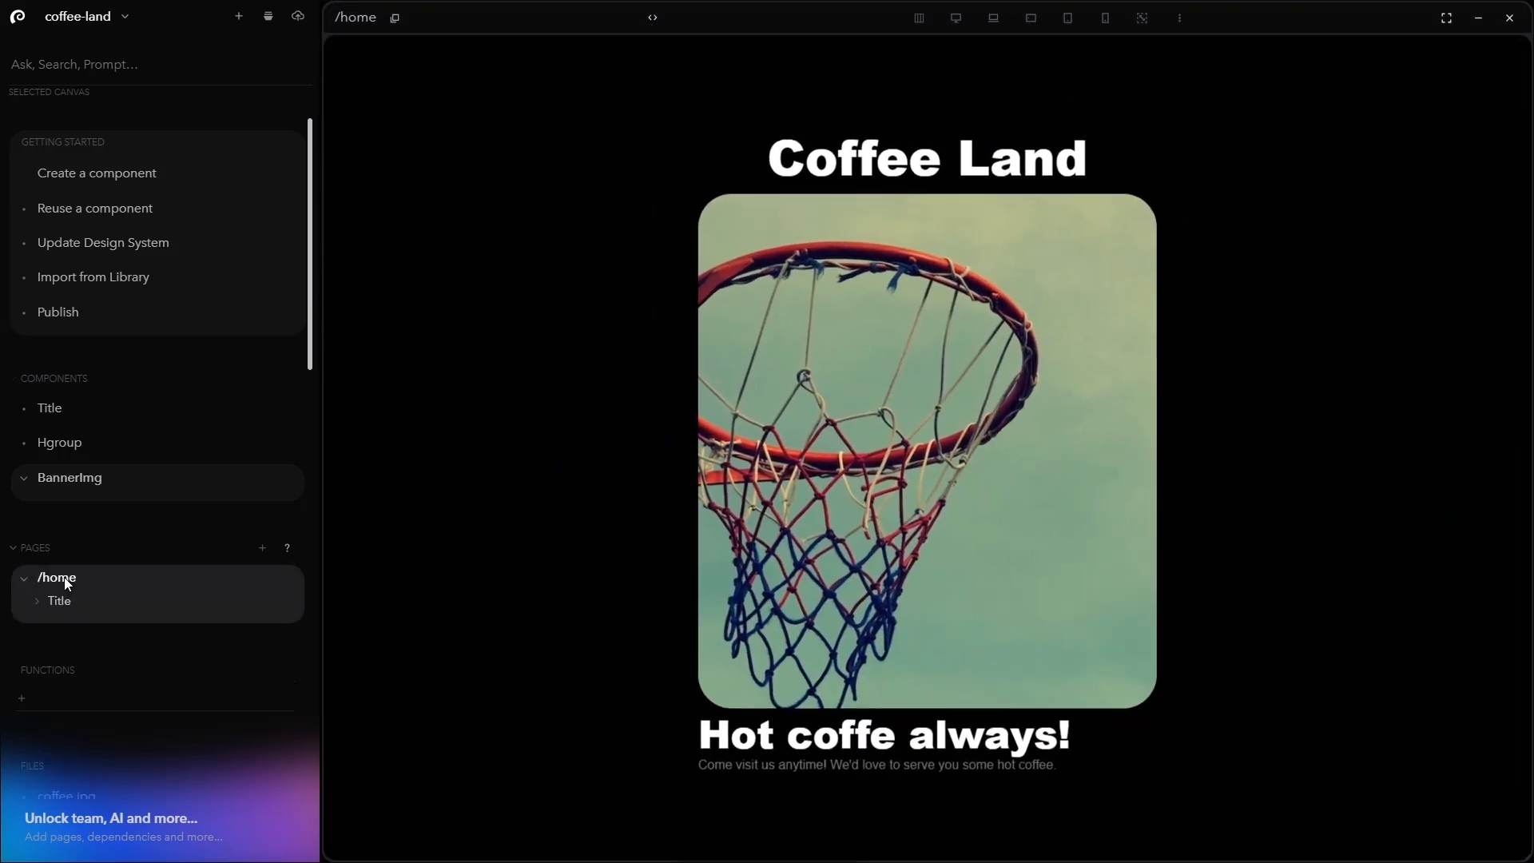
pyautogui.rightClick(67, 582)
pyautogui.click(118, 596)
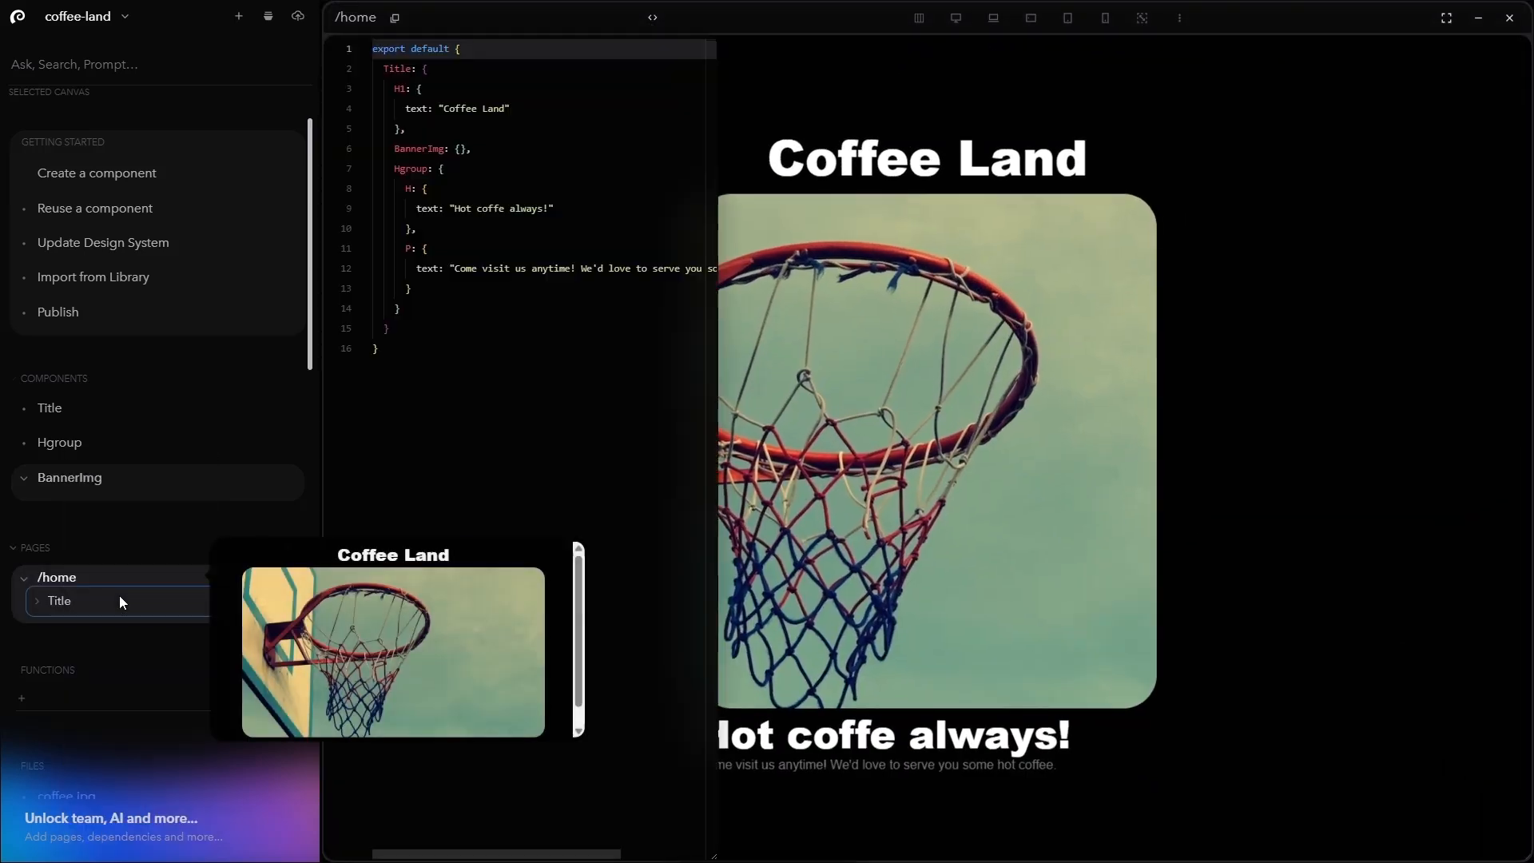
pyautogui.click(464, 150)
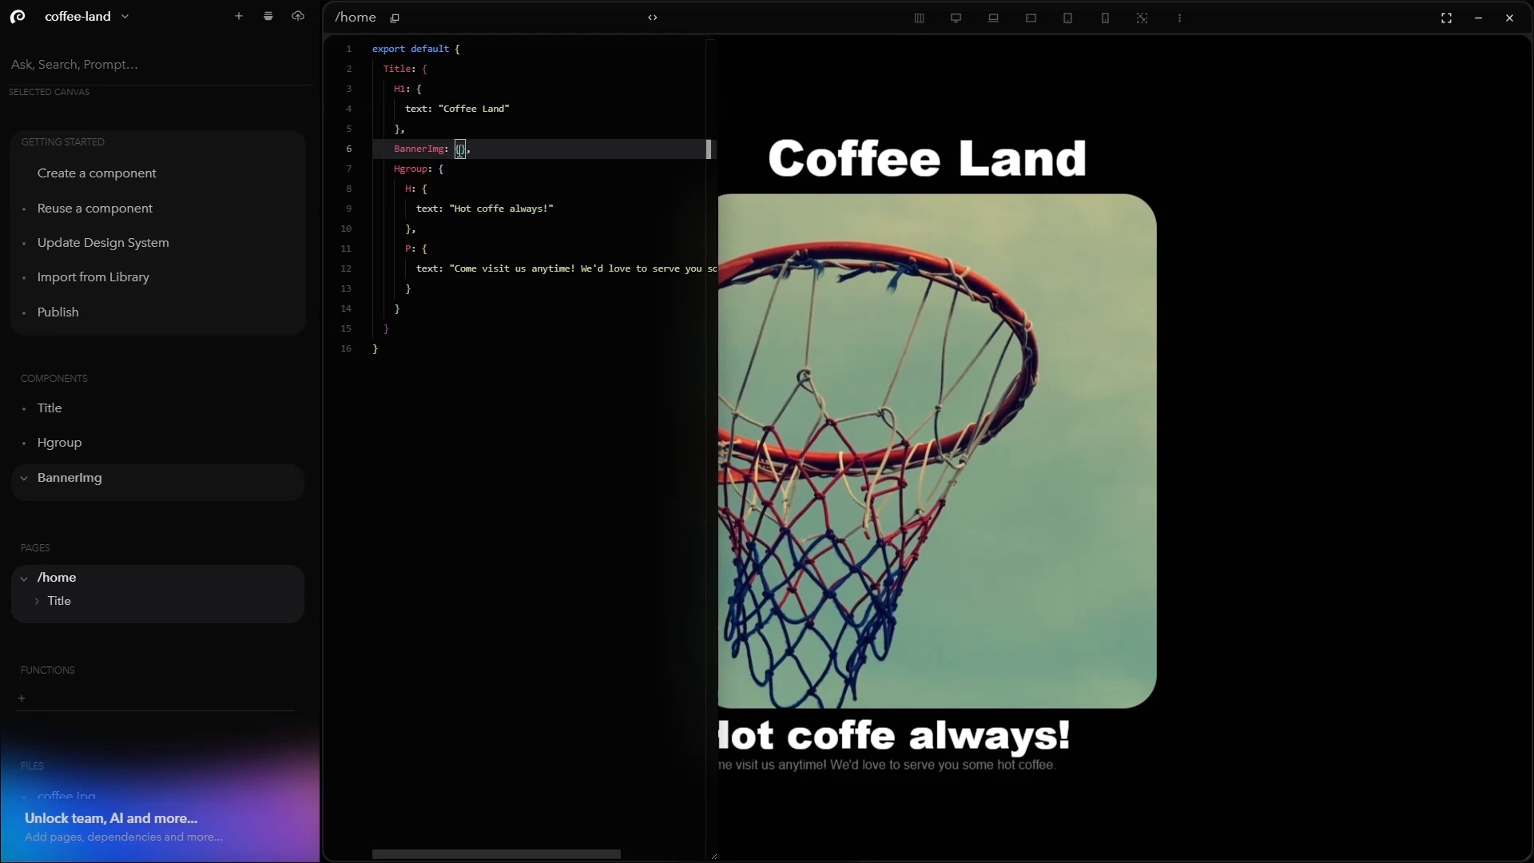
pyautogui.press('Return')
pyautogui.write('props')
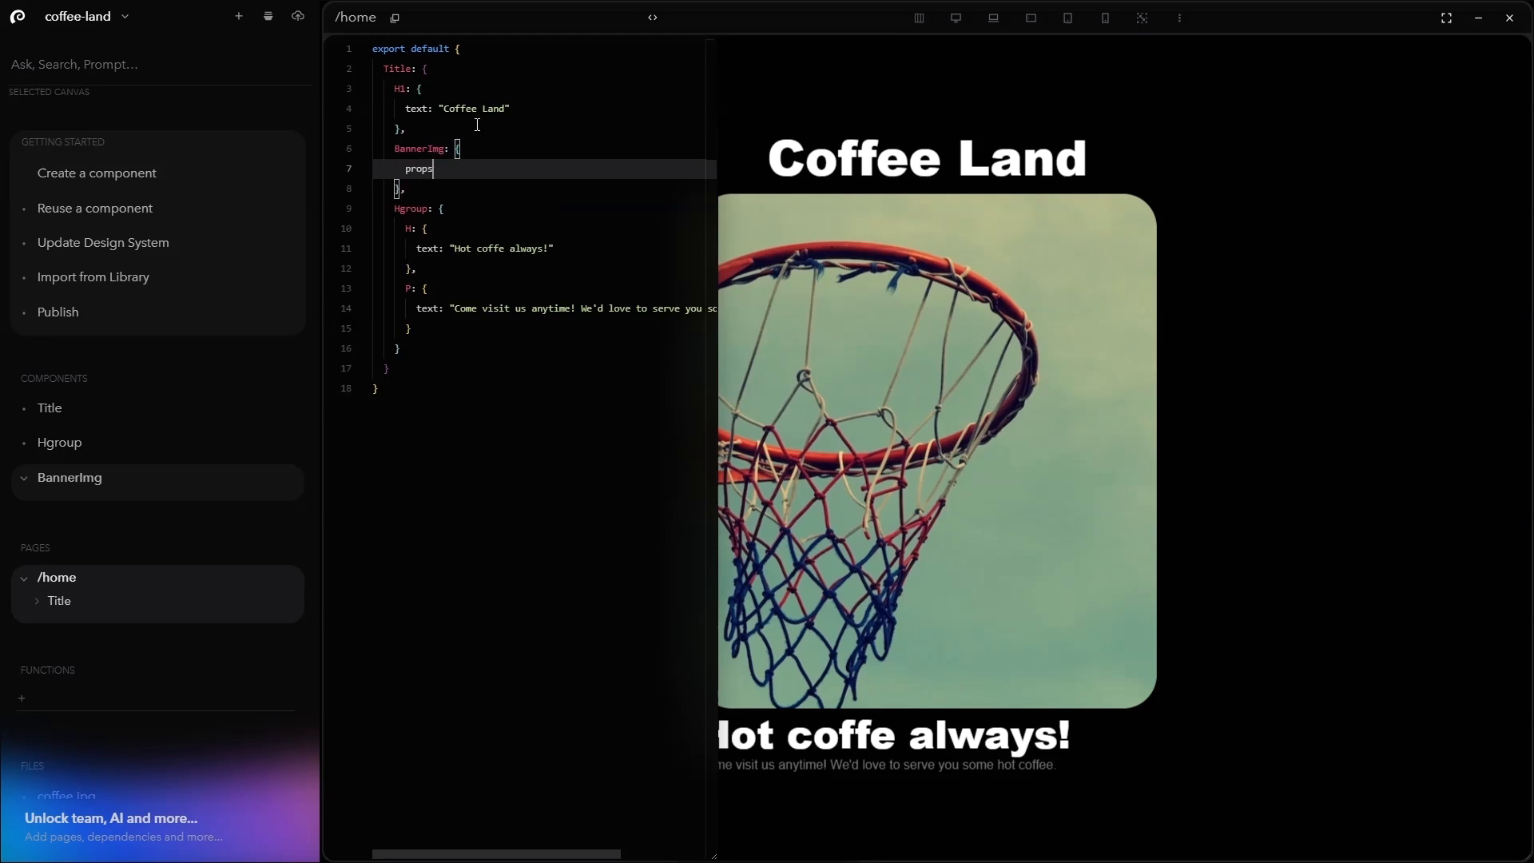
pyautogui.write(': {')
pyautogui.press('Return')
# Set the src property in BannerImg's props to "coffee.jpg"
pyautogui.write('s')
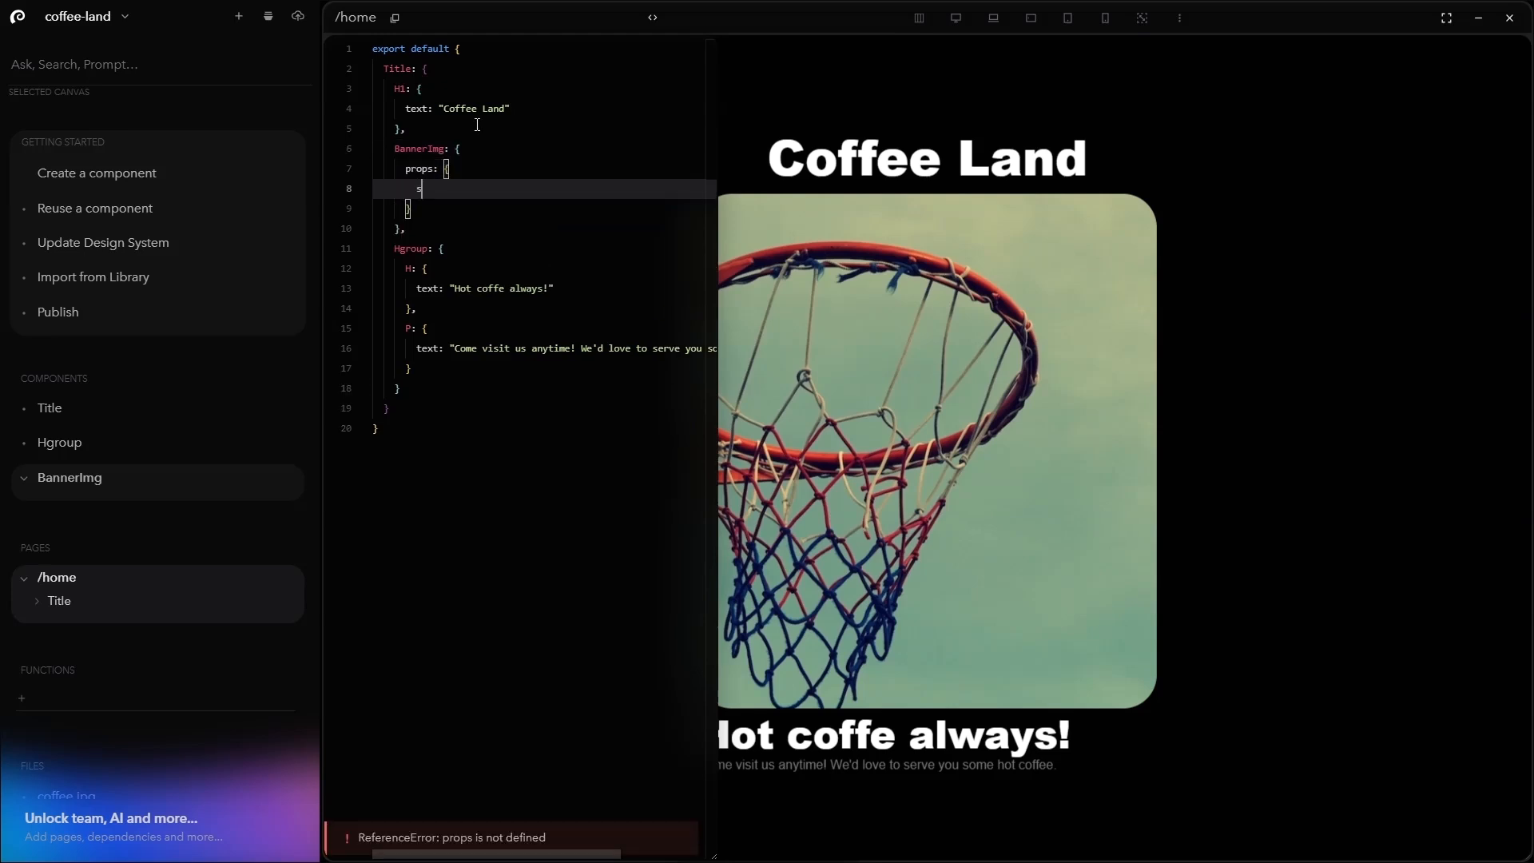
pyautogui.write('rc: "coffe.')
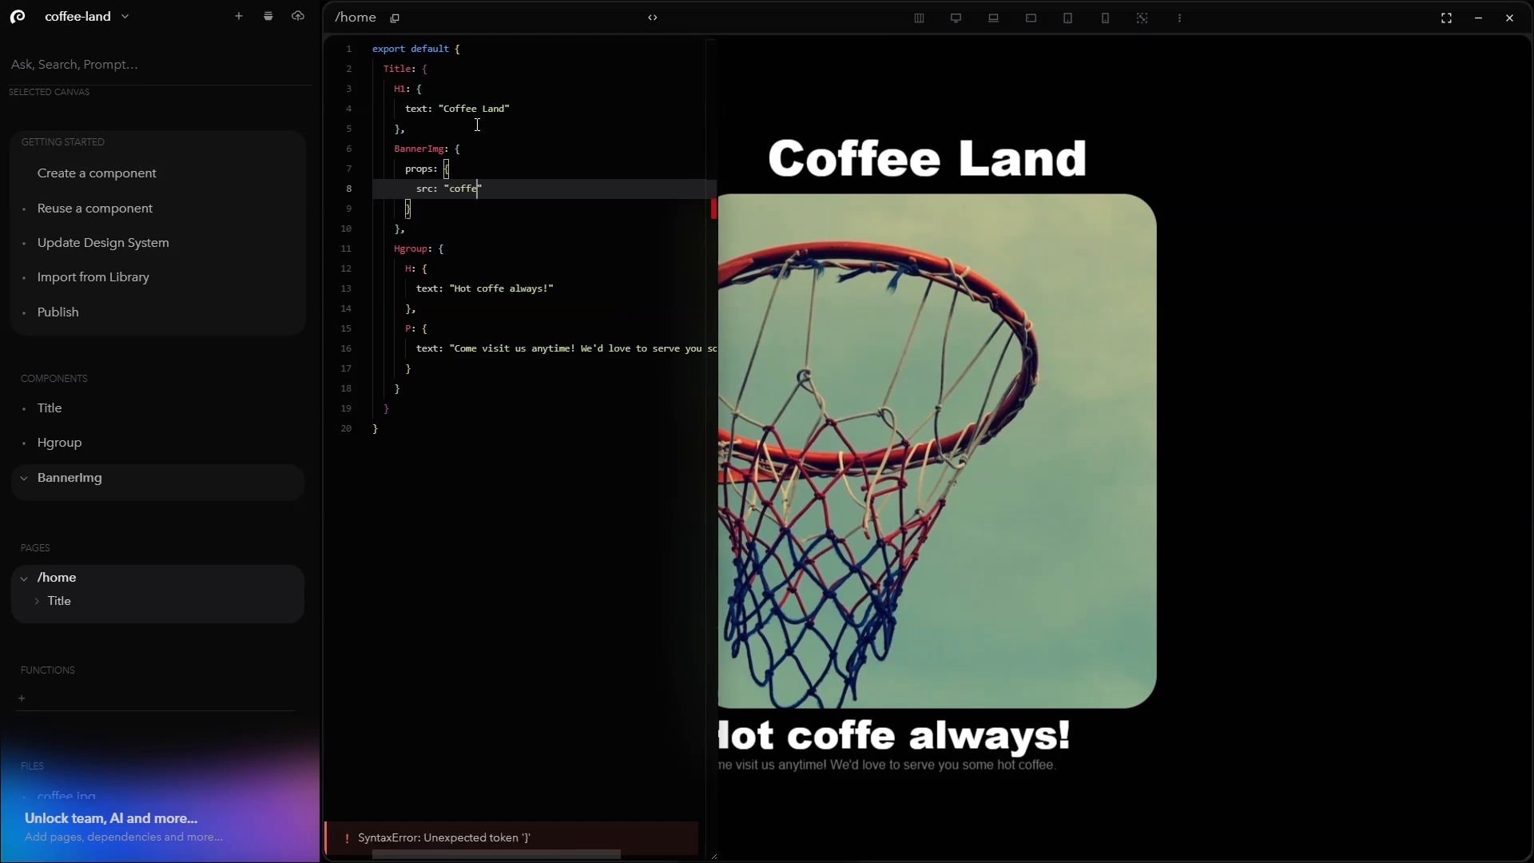
pyautogui.press('BackSpace')
pyautogui.write('e.jog')
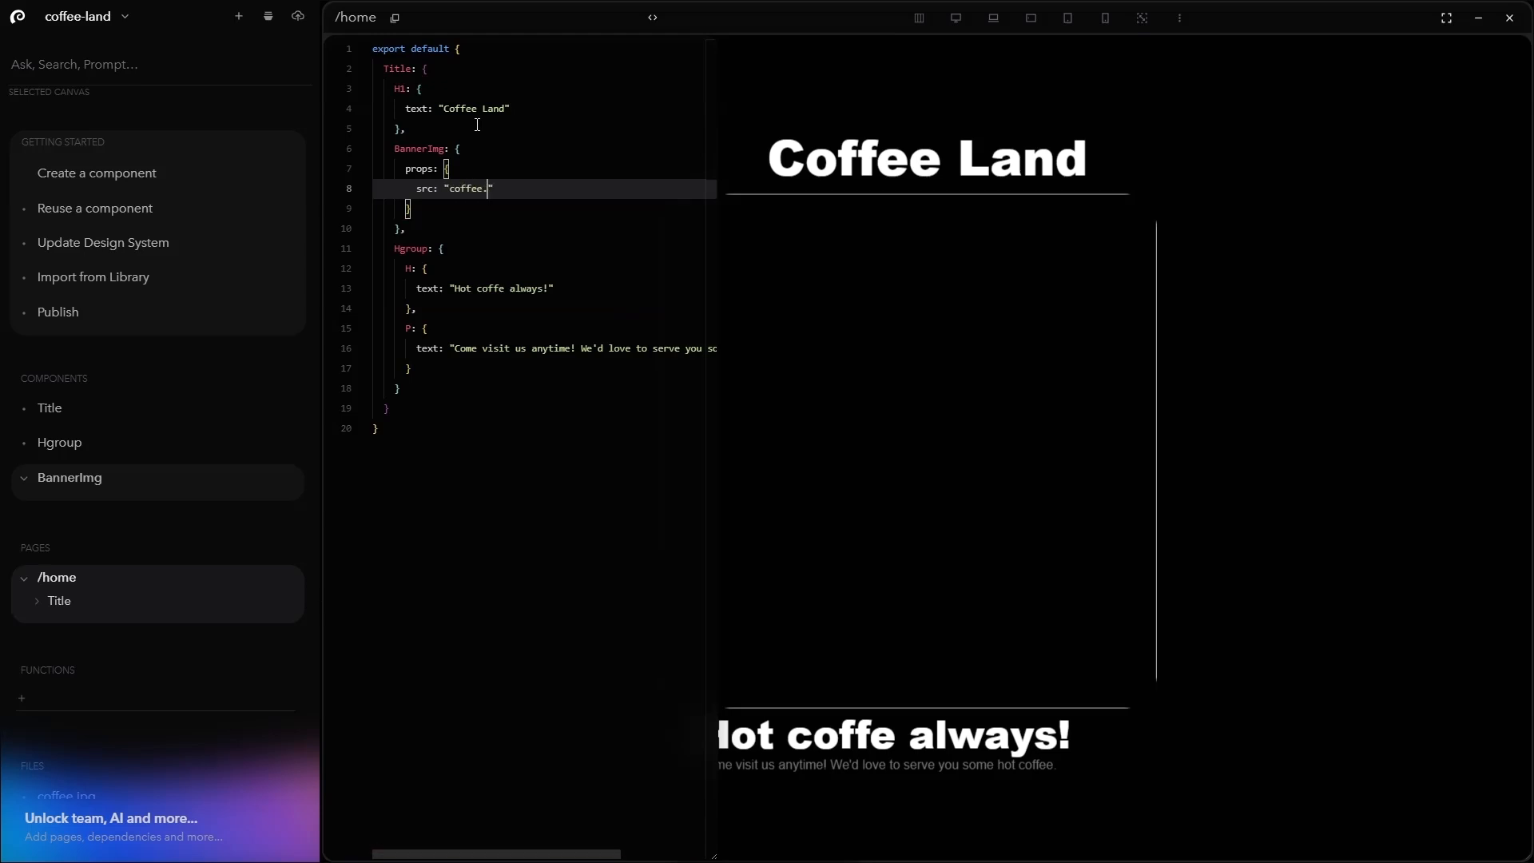
pyautogui.press('Left')
pyautogui.press('BackSpace')
pyautogui.write('p')
pyautogui.click(542, 193)
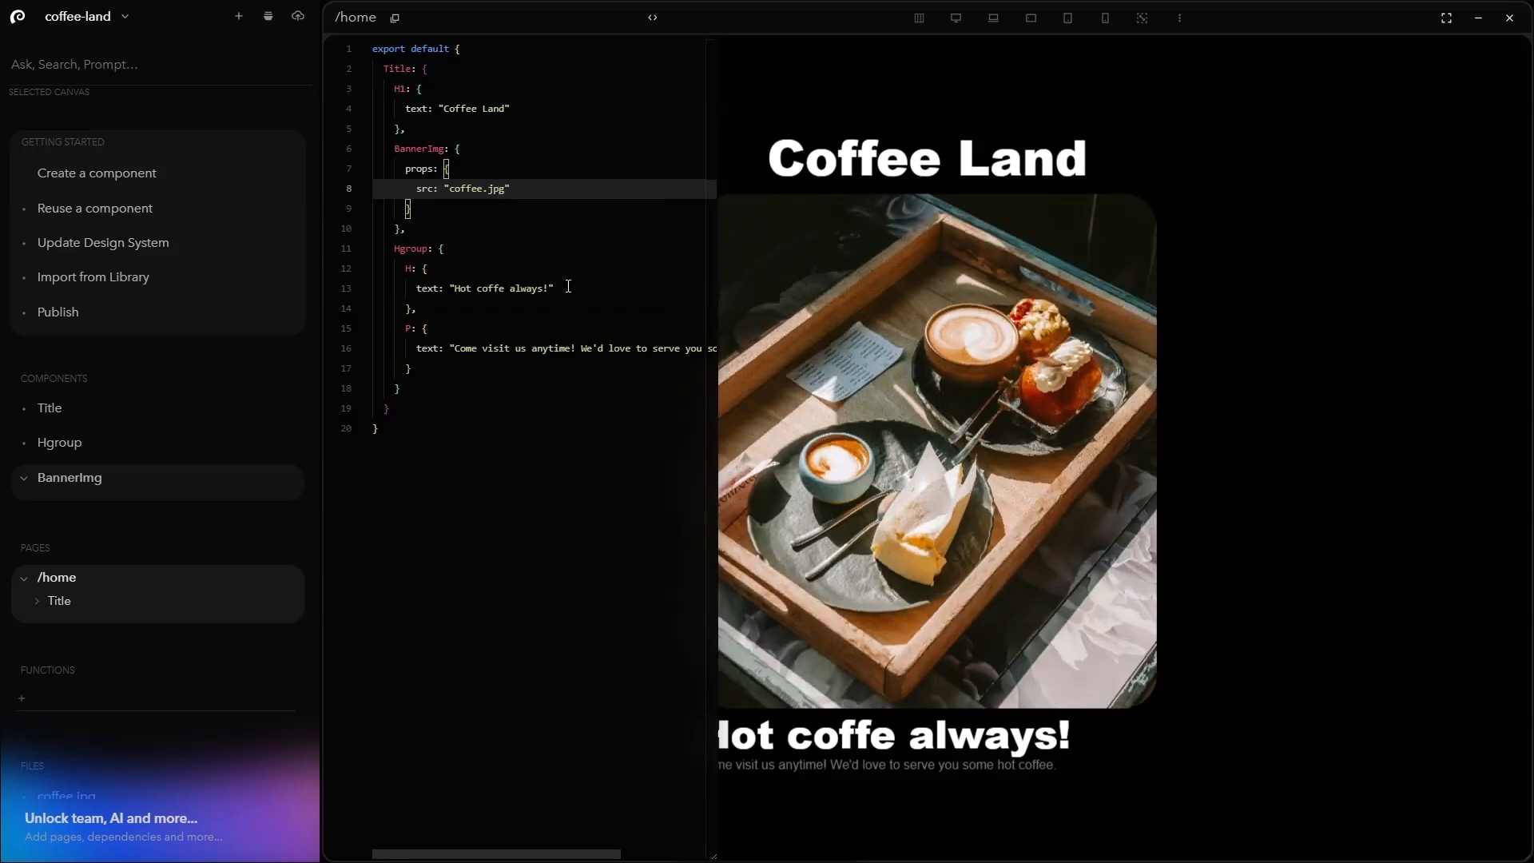
# Compare the src file name with the project's files and close the /home page
pyautogui.moveTo(449, 189); pyautogui.dragTo(510, 189)
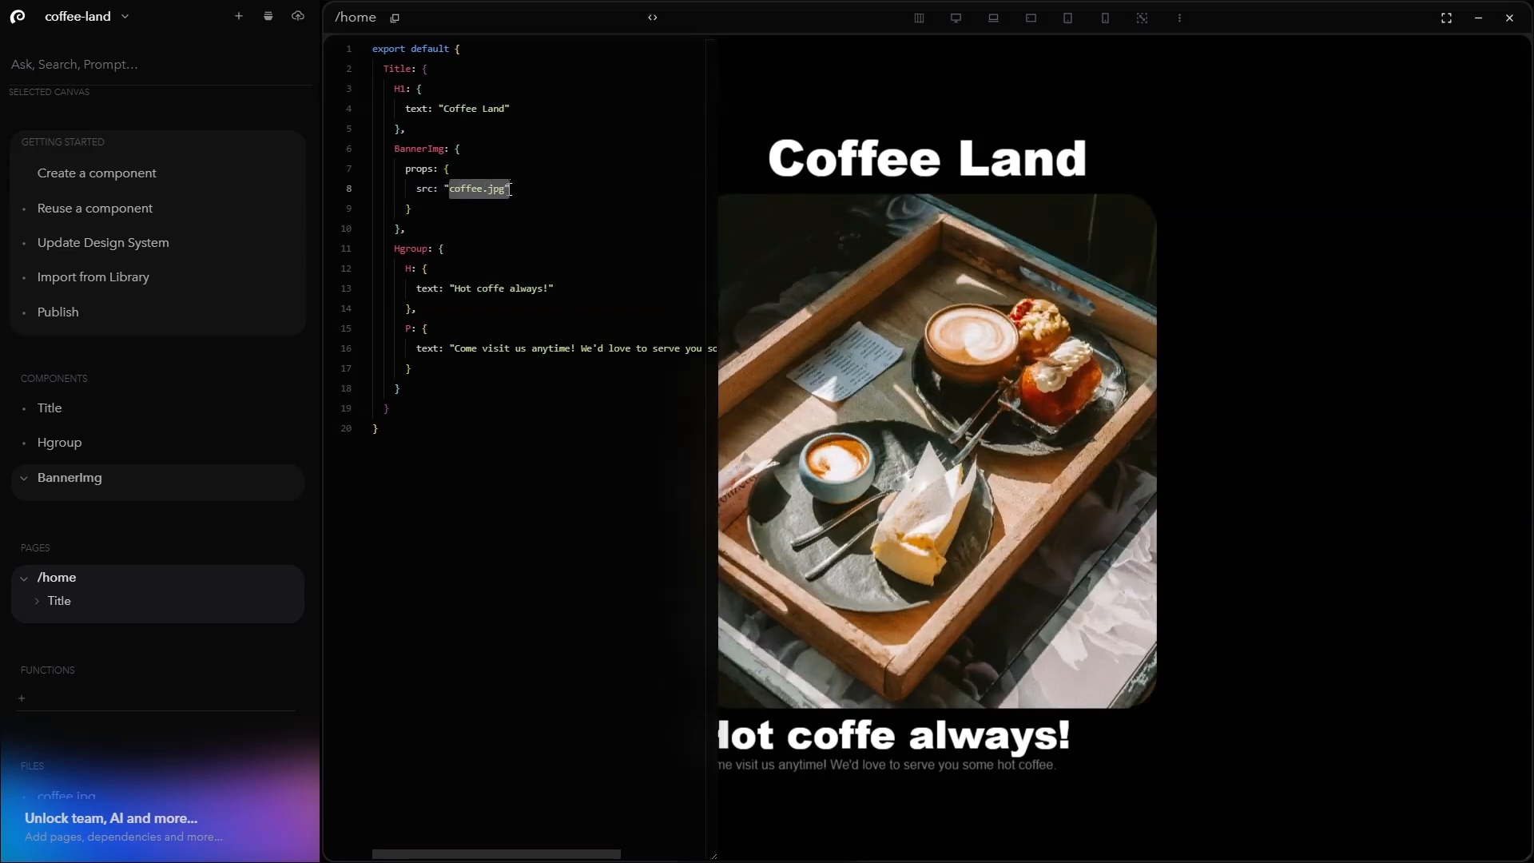
pyautogui.scroll(-2, 112, 636)
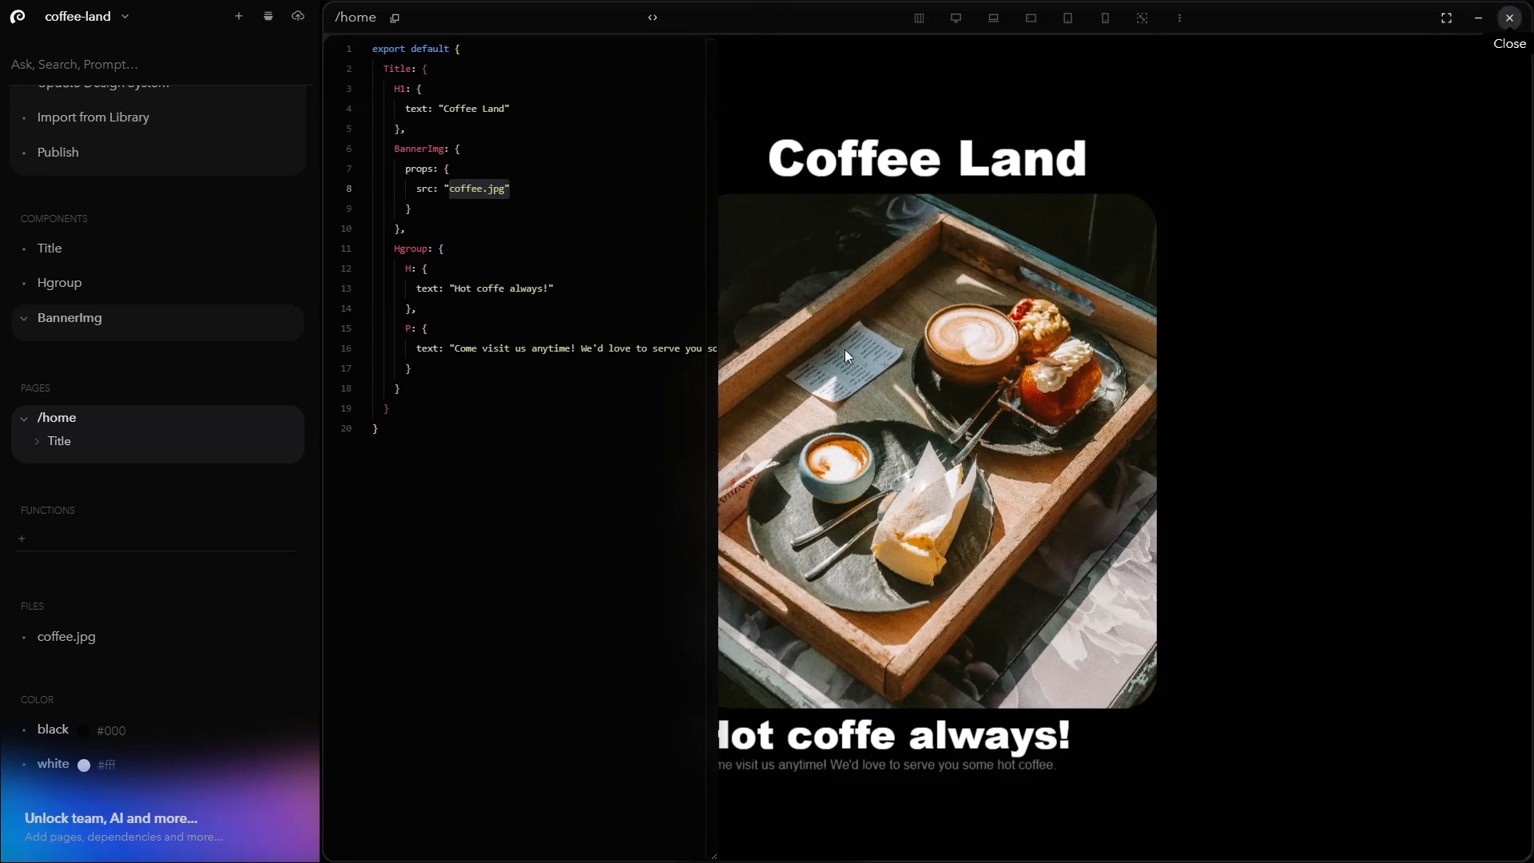
pyautogui.press('Escape')
pyautogui.press('Escape')
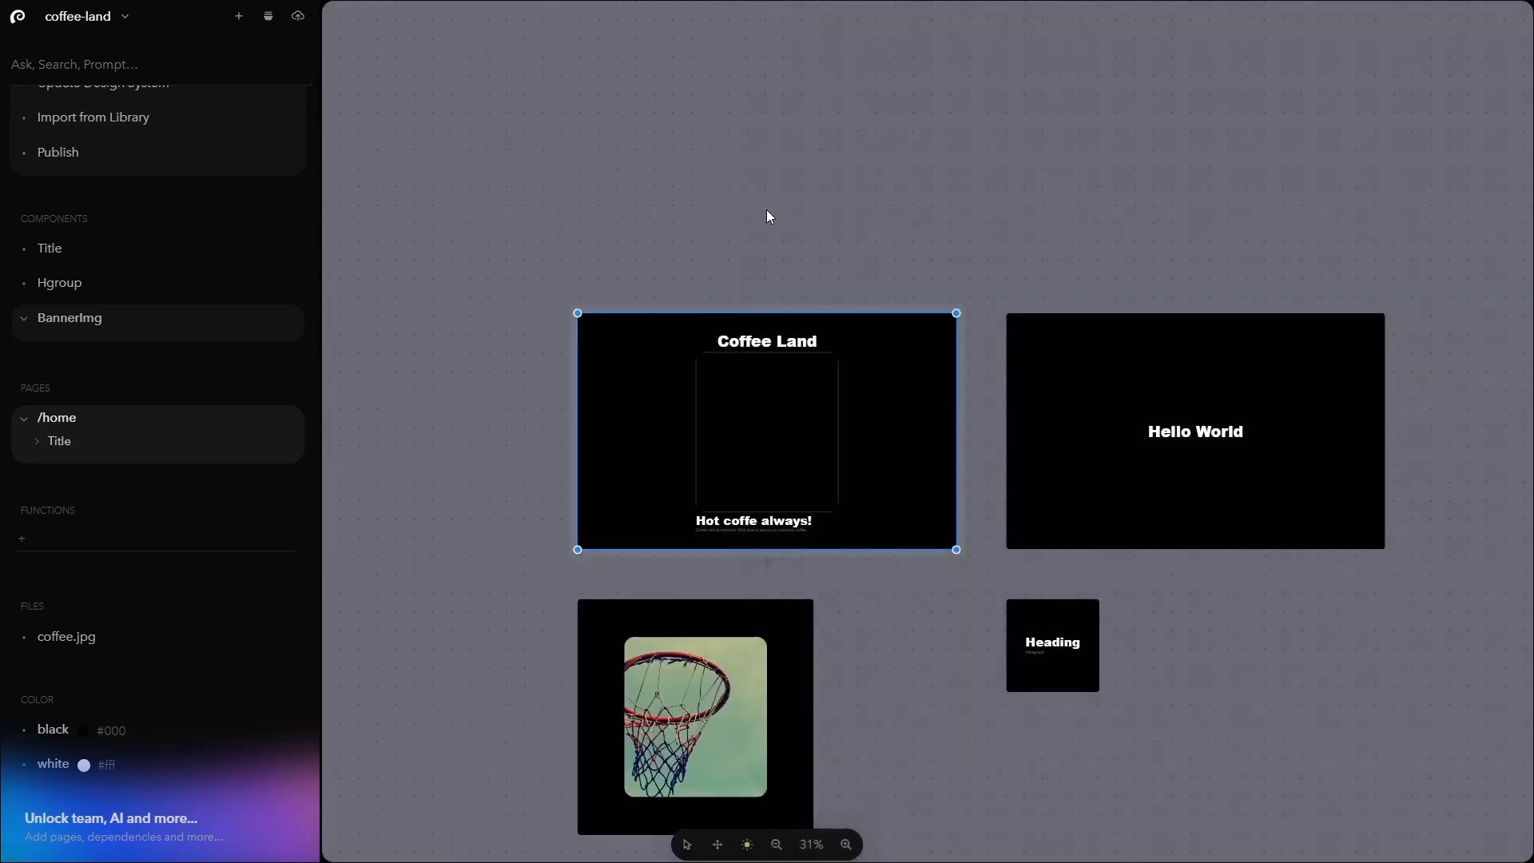
# Change the project's white color to the brown #7a4f05
pyautogui.scroll(-2, 758, 204)
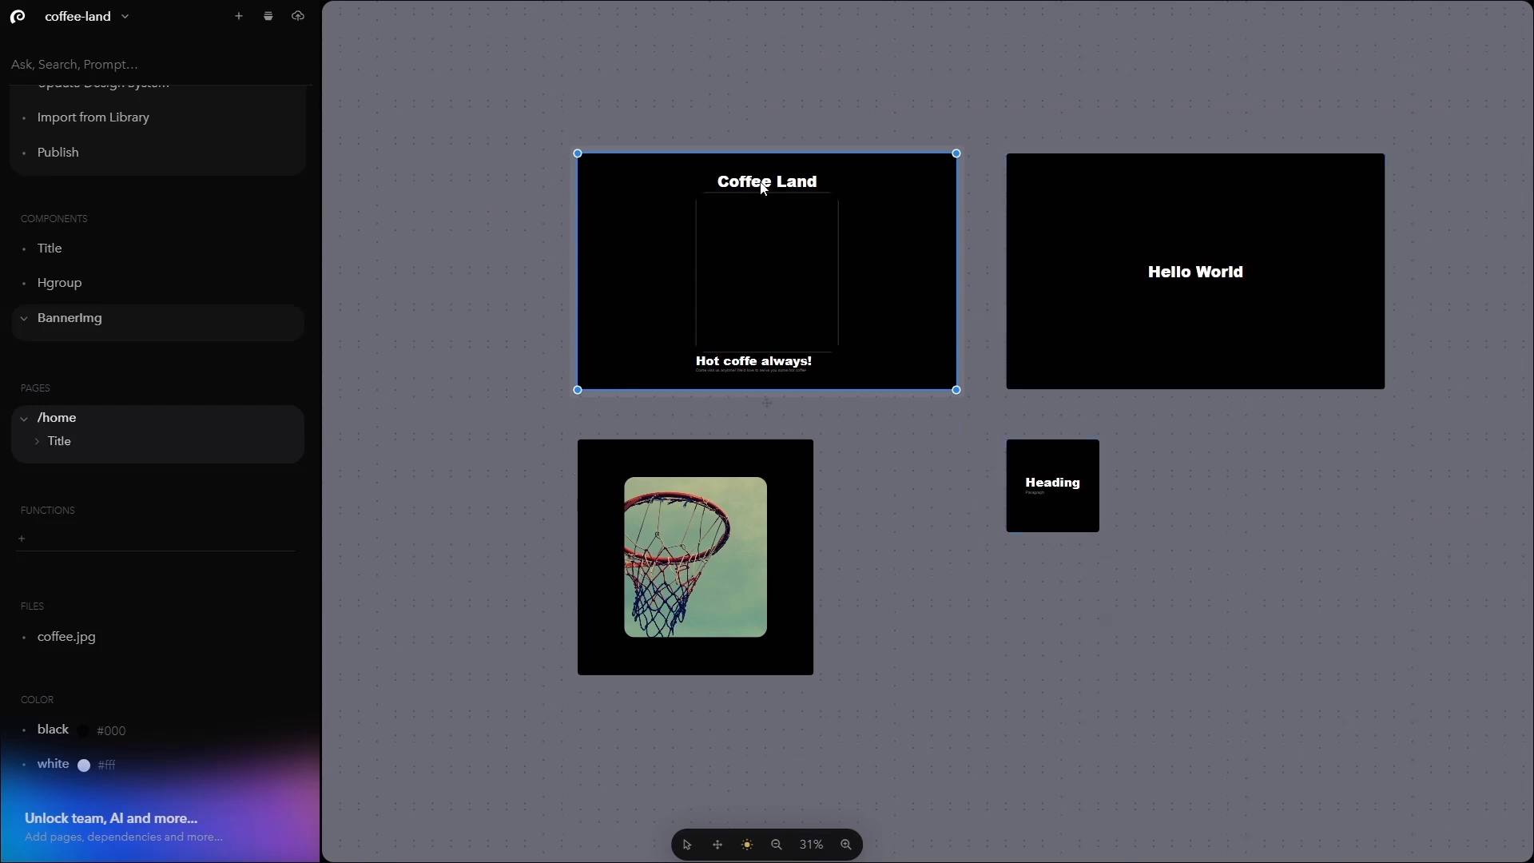
pyautogui.scroll(-3, 216, 523)
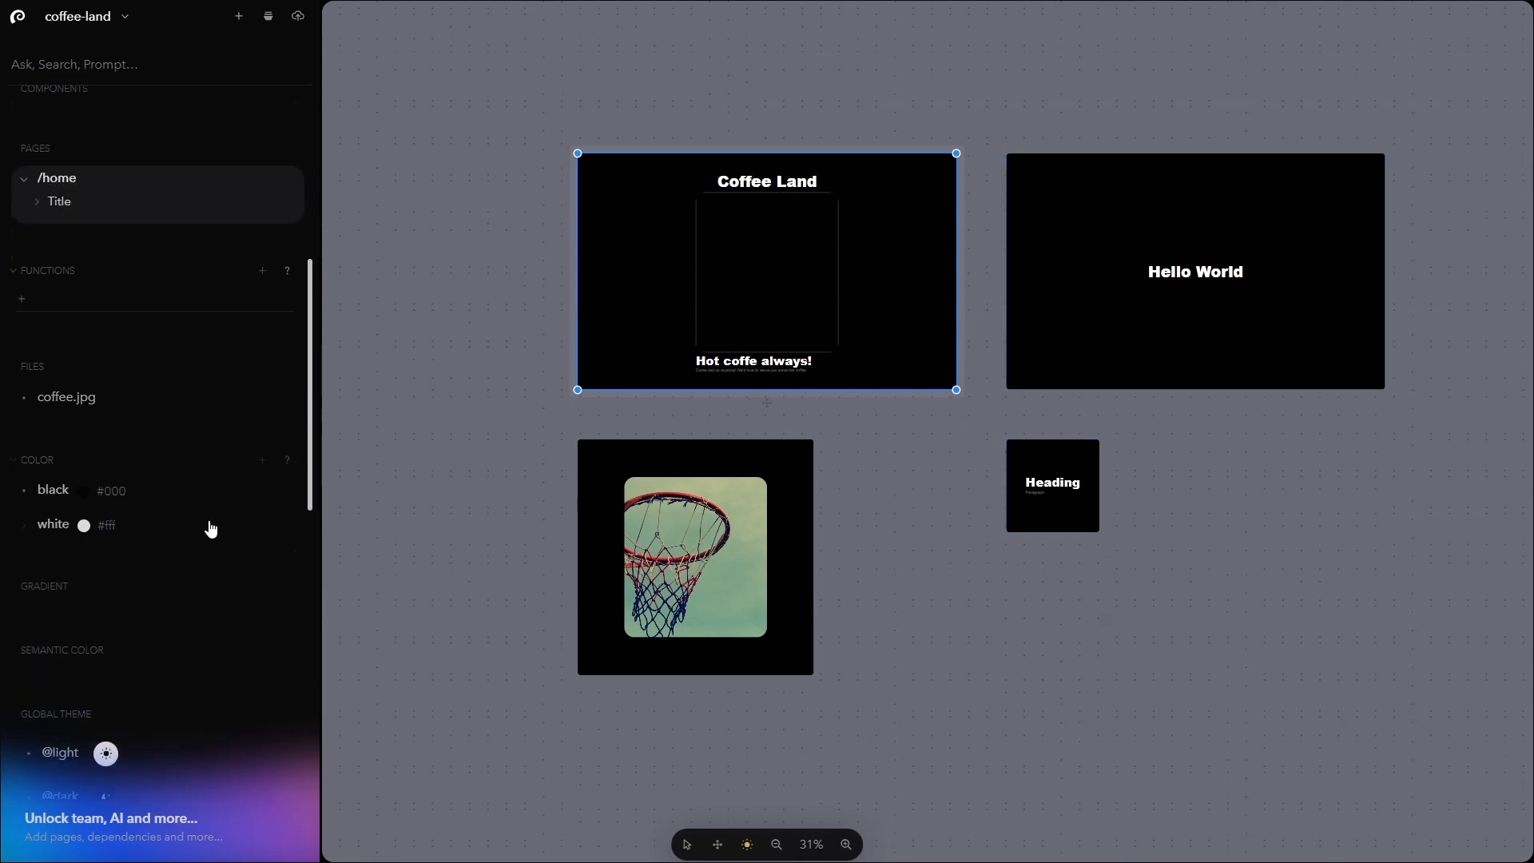
pyautogui.scroll(-2, 211, 529)
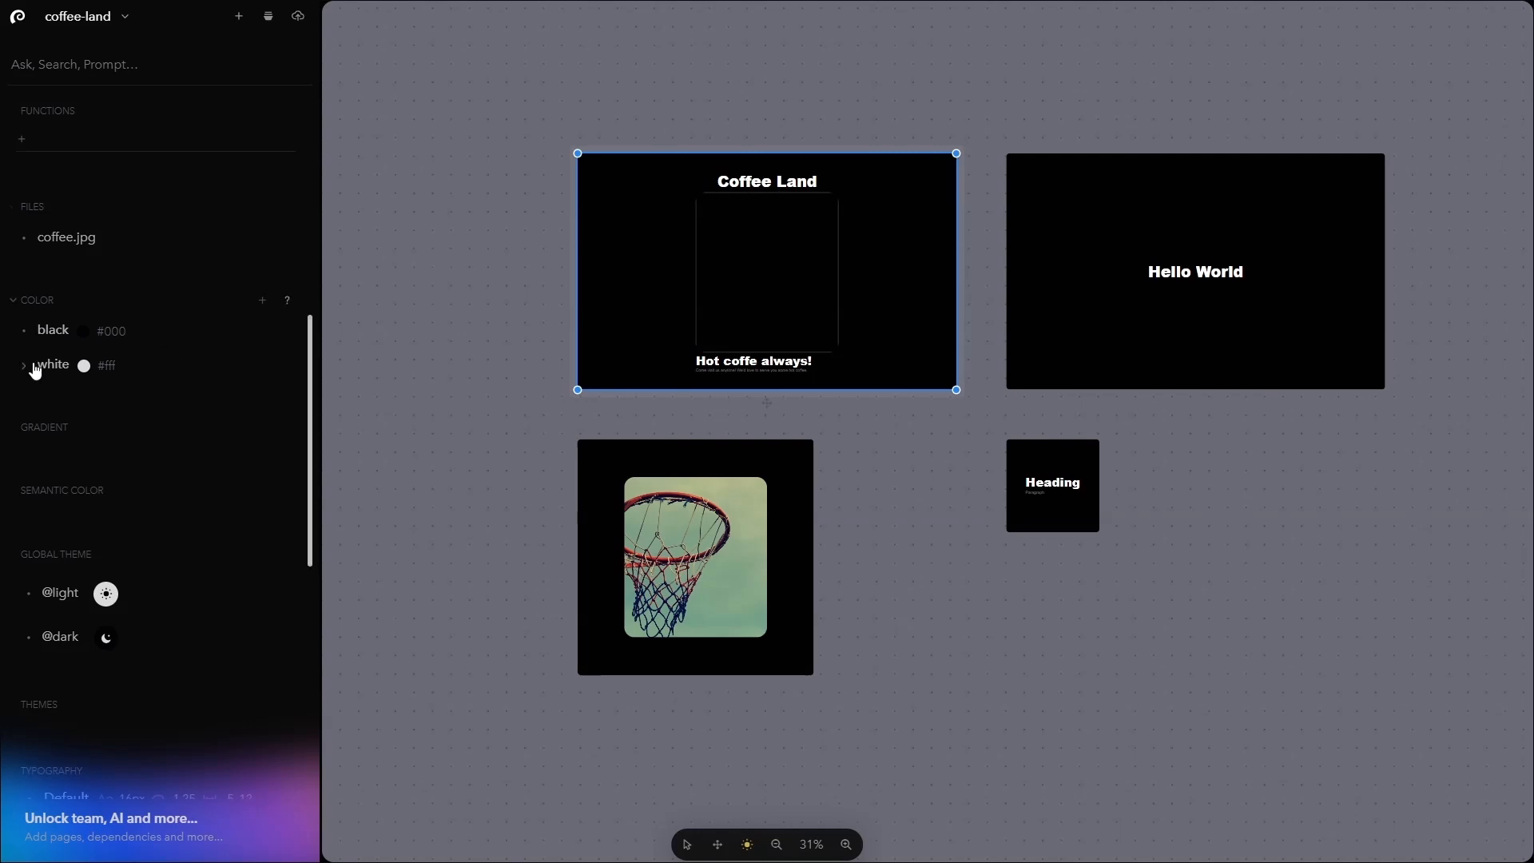
pyautogui.click(84, 365)
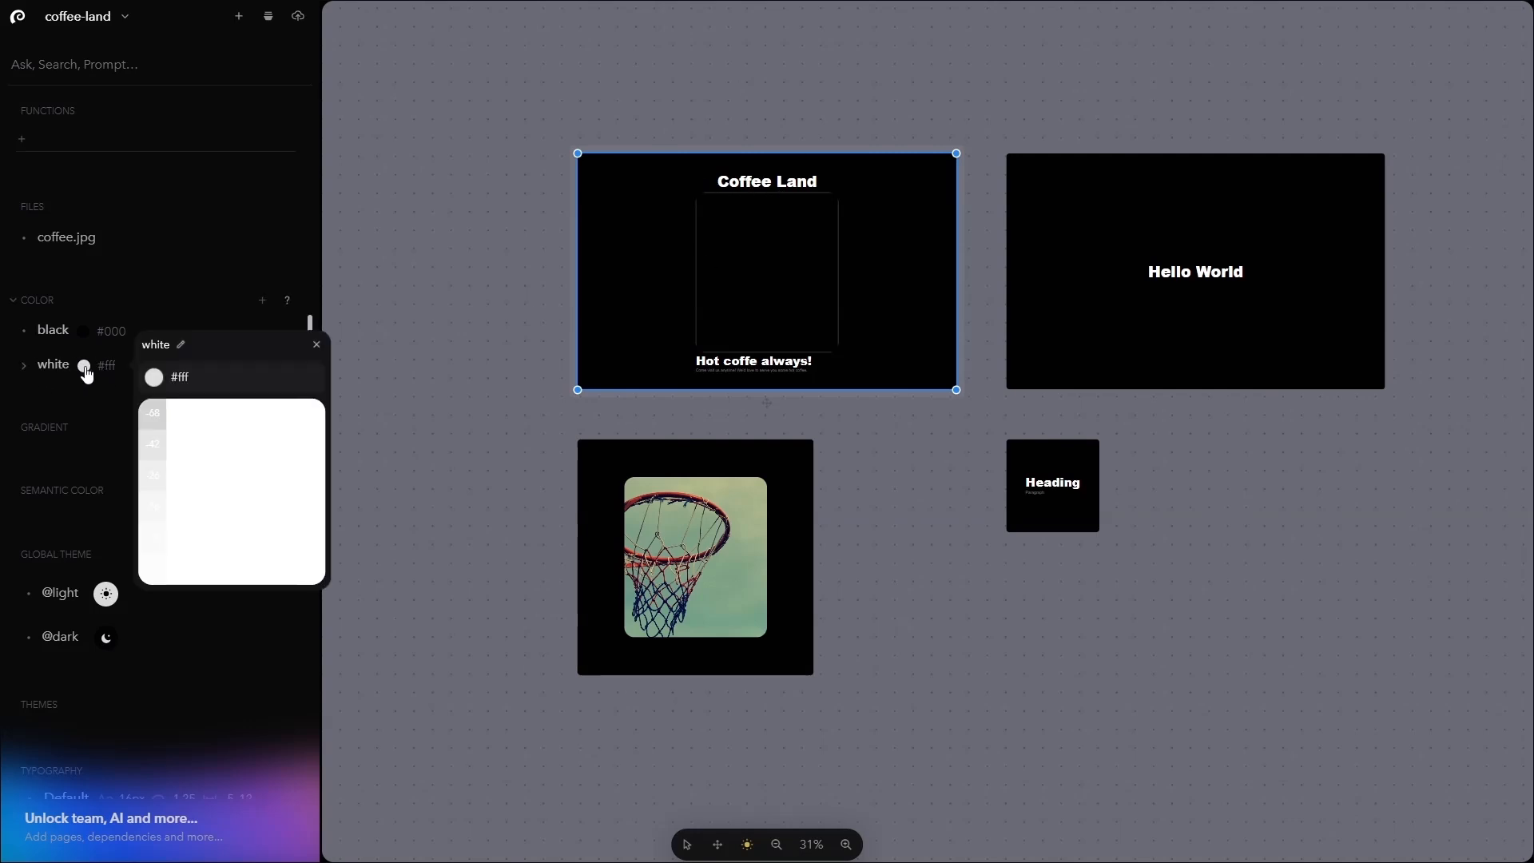
pyautogui.click(180, 378)
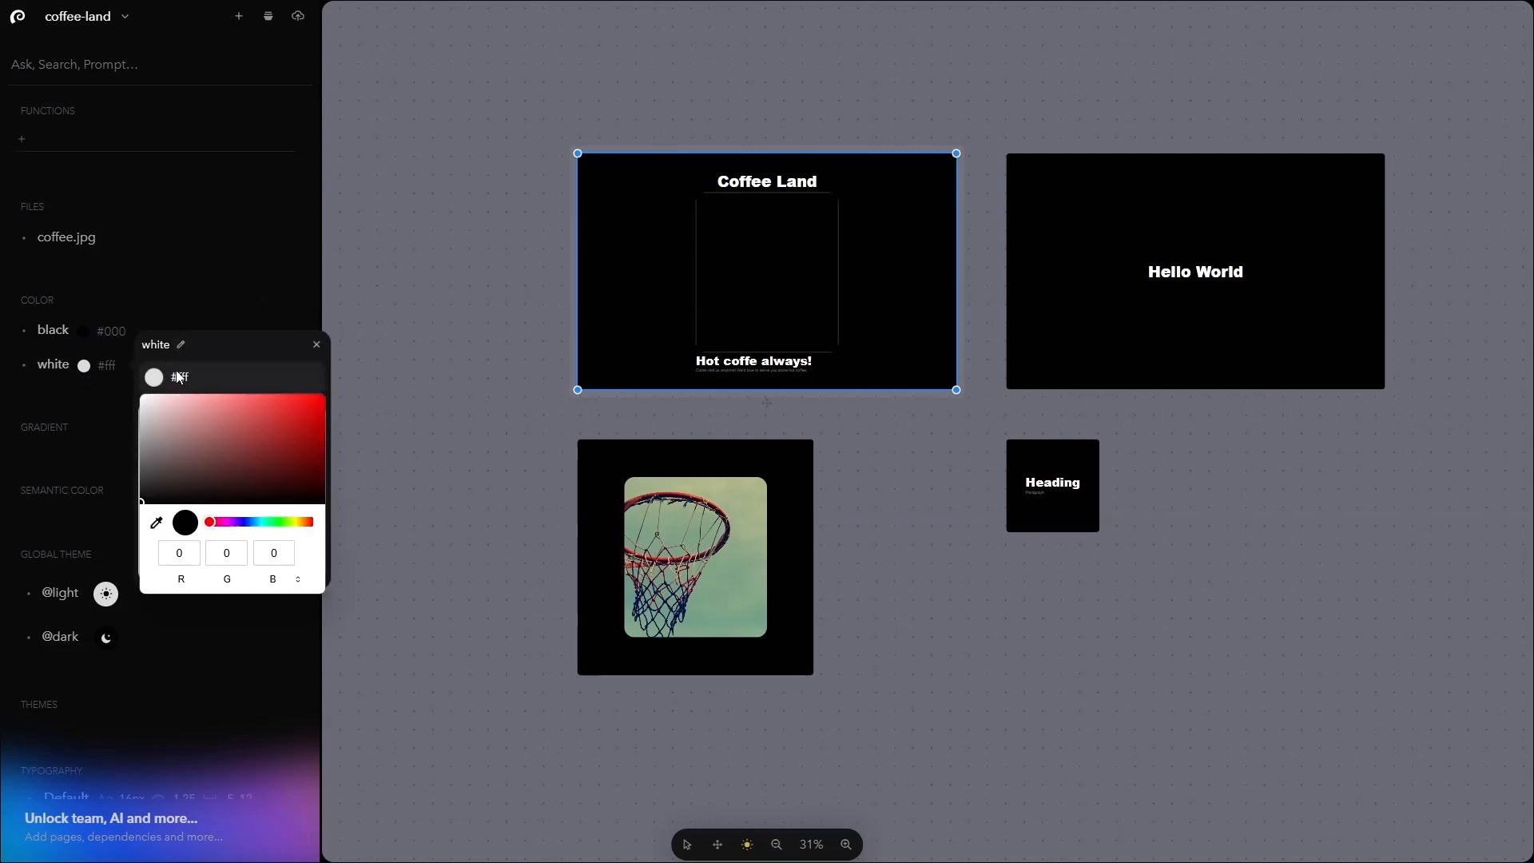
pyautogui.click(302, 522)
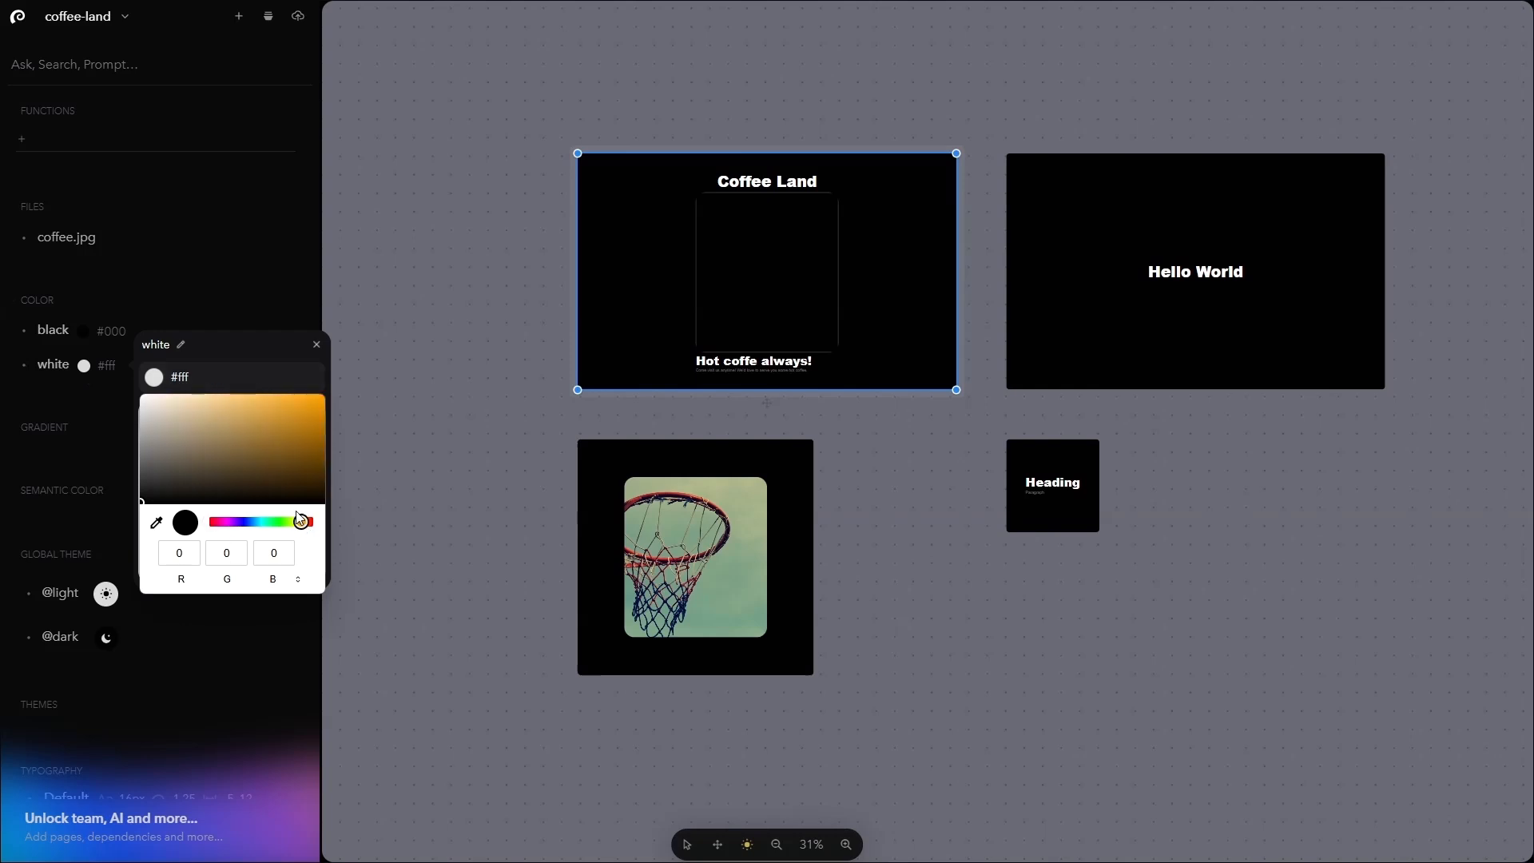
pyautogui.moveTo(308, 449); pyautogui.dragTo(318, 443)
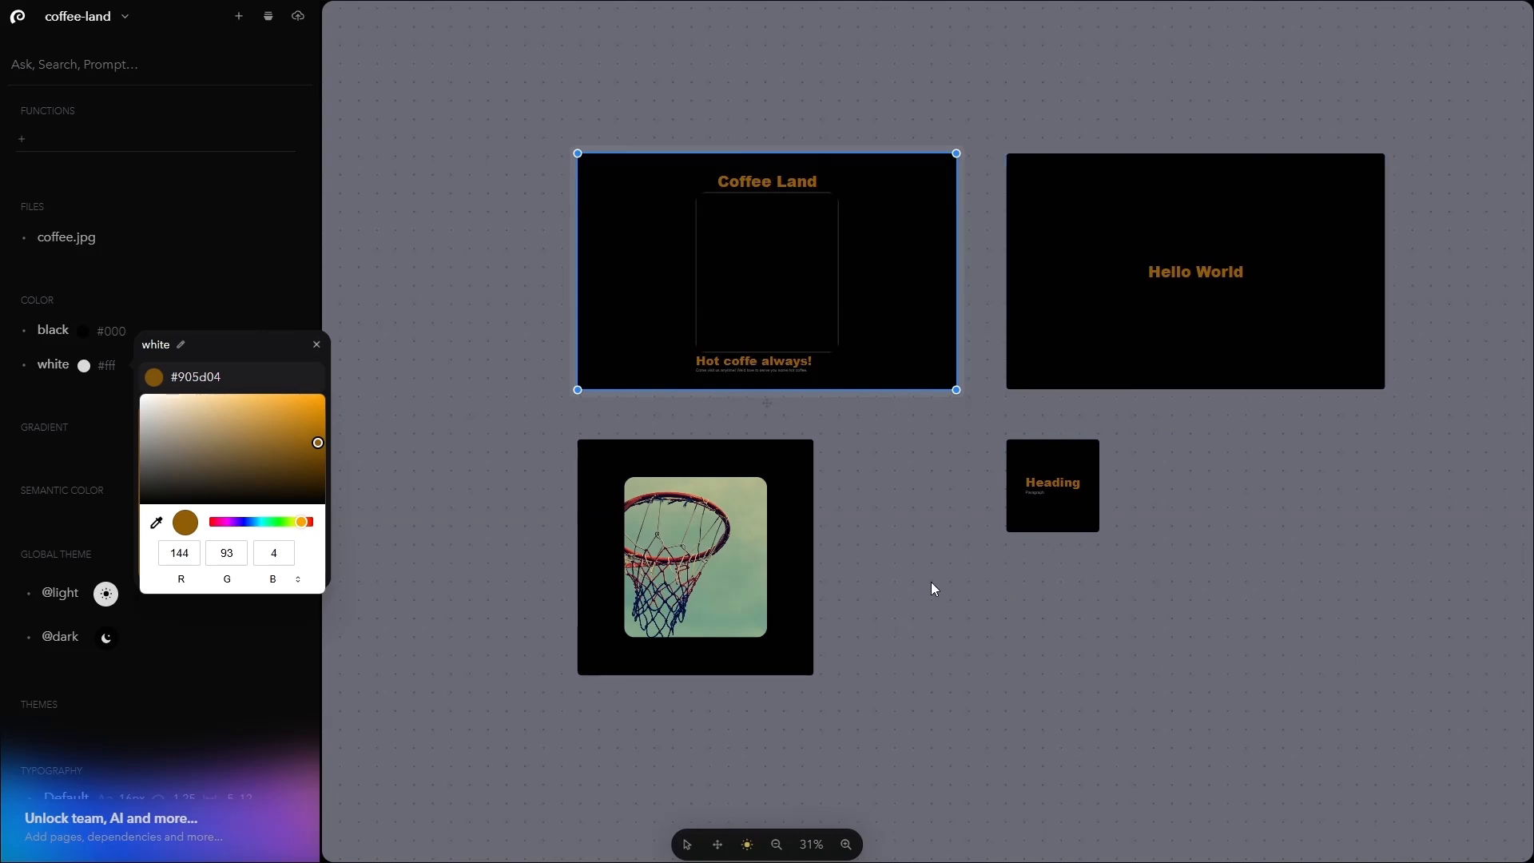
pyautogui.moveTo(319, 442); pyautogui.dragTo(319, 451)
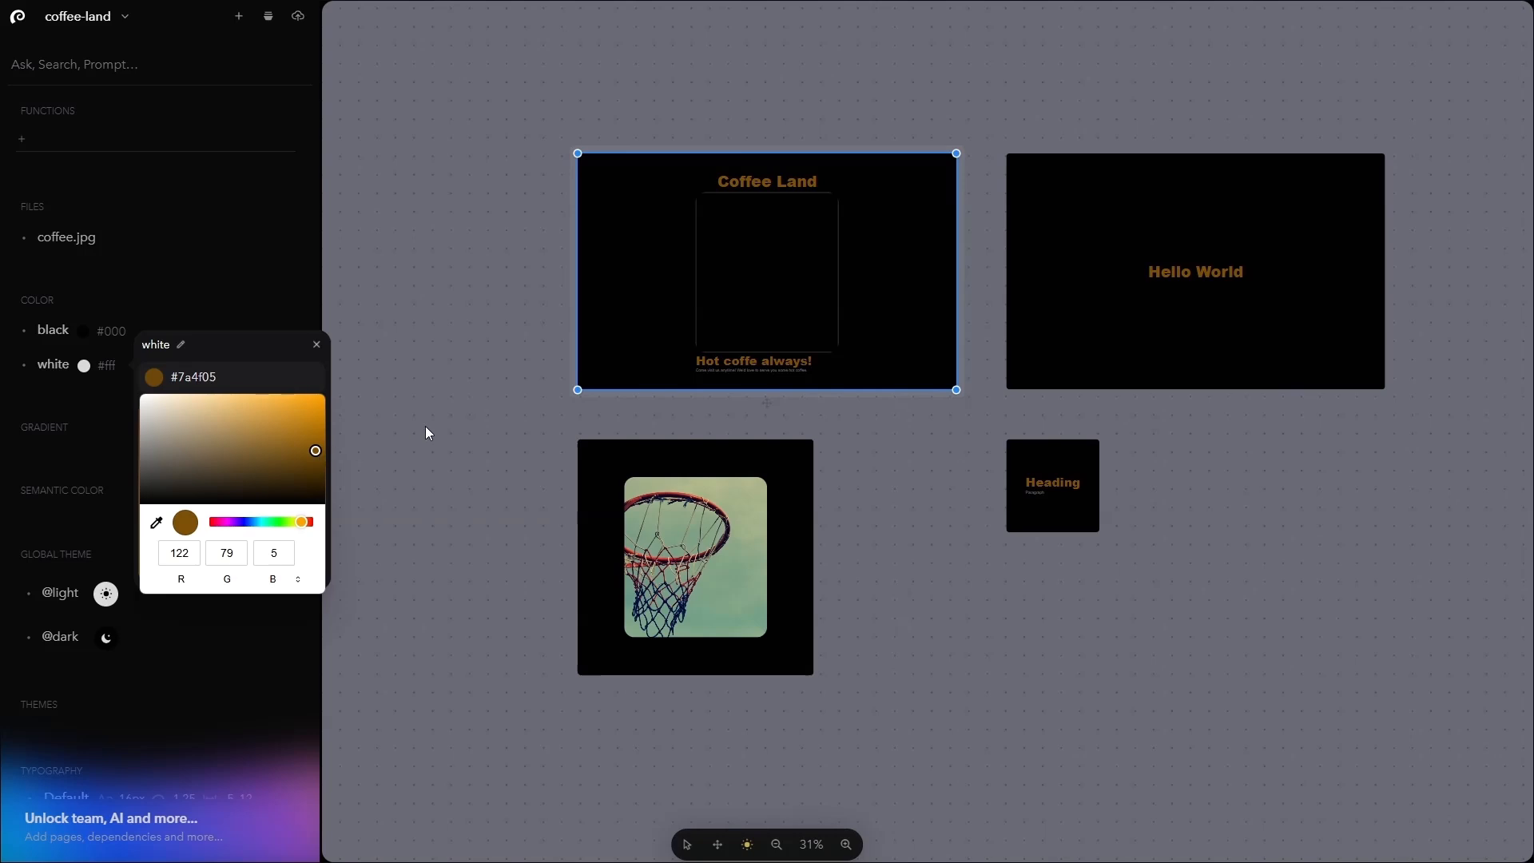
pyautogui.click(316, 345)
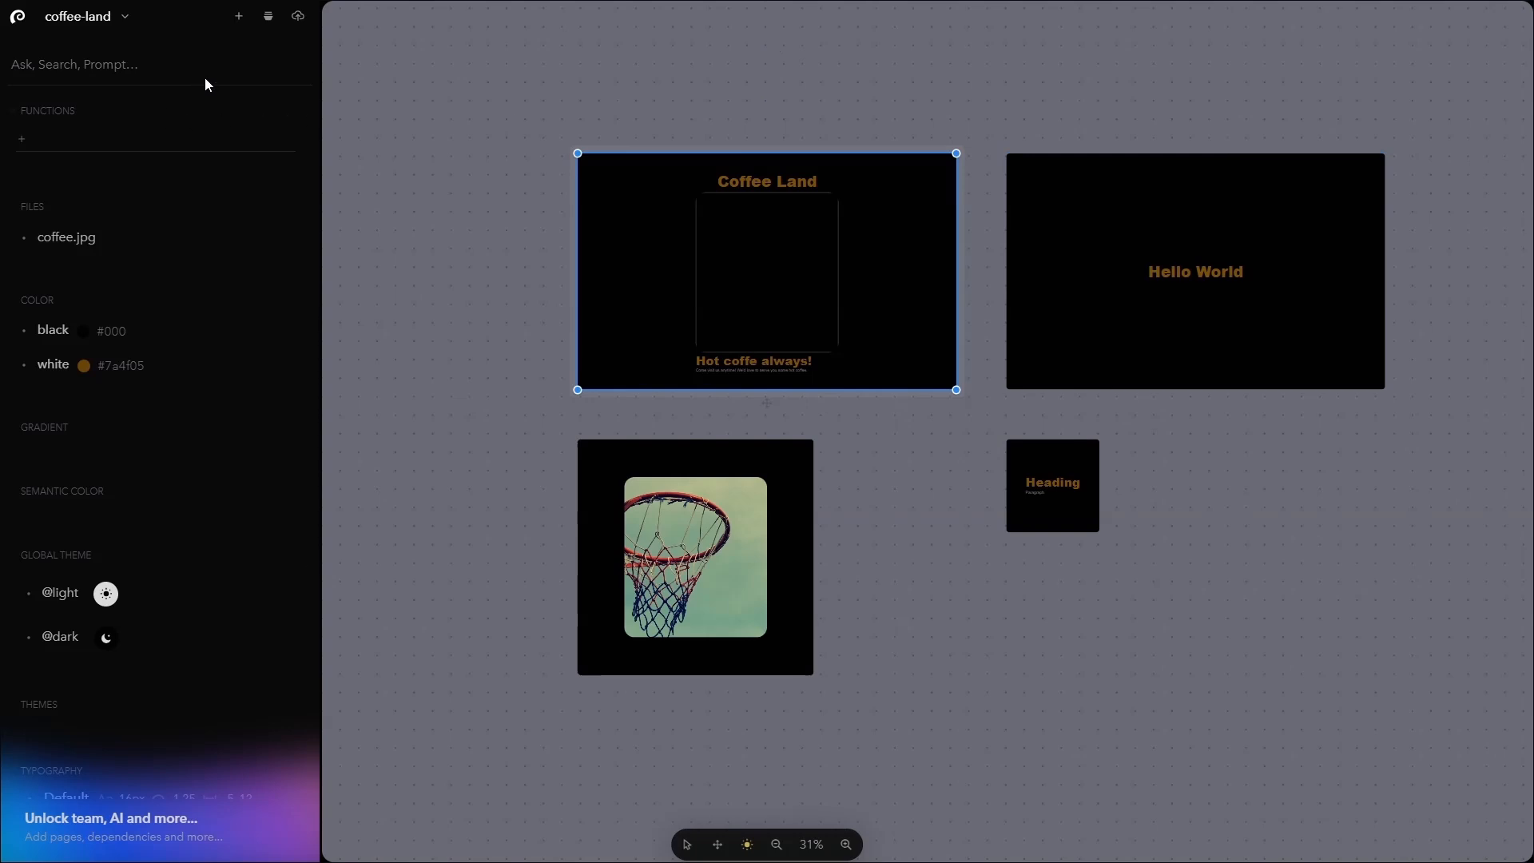
# Preview the /home page and examine its layout at laptop, tablet, mobile and desktop screen sizes
pyautogui.rightClick(636, 235)
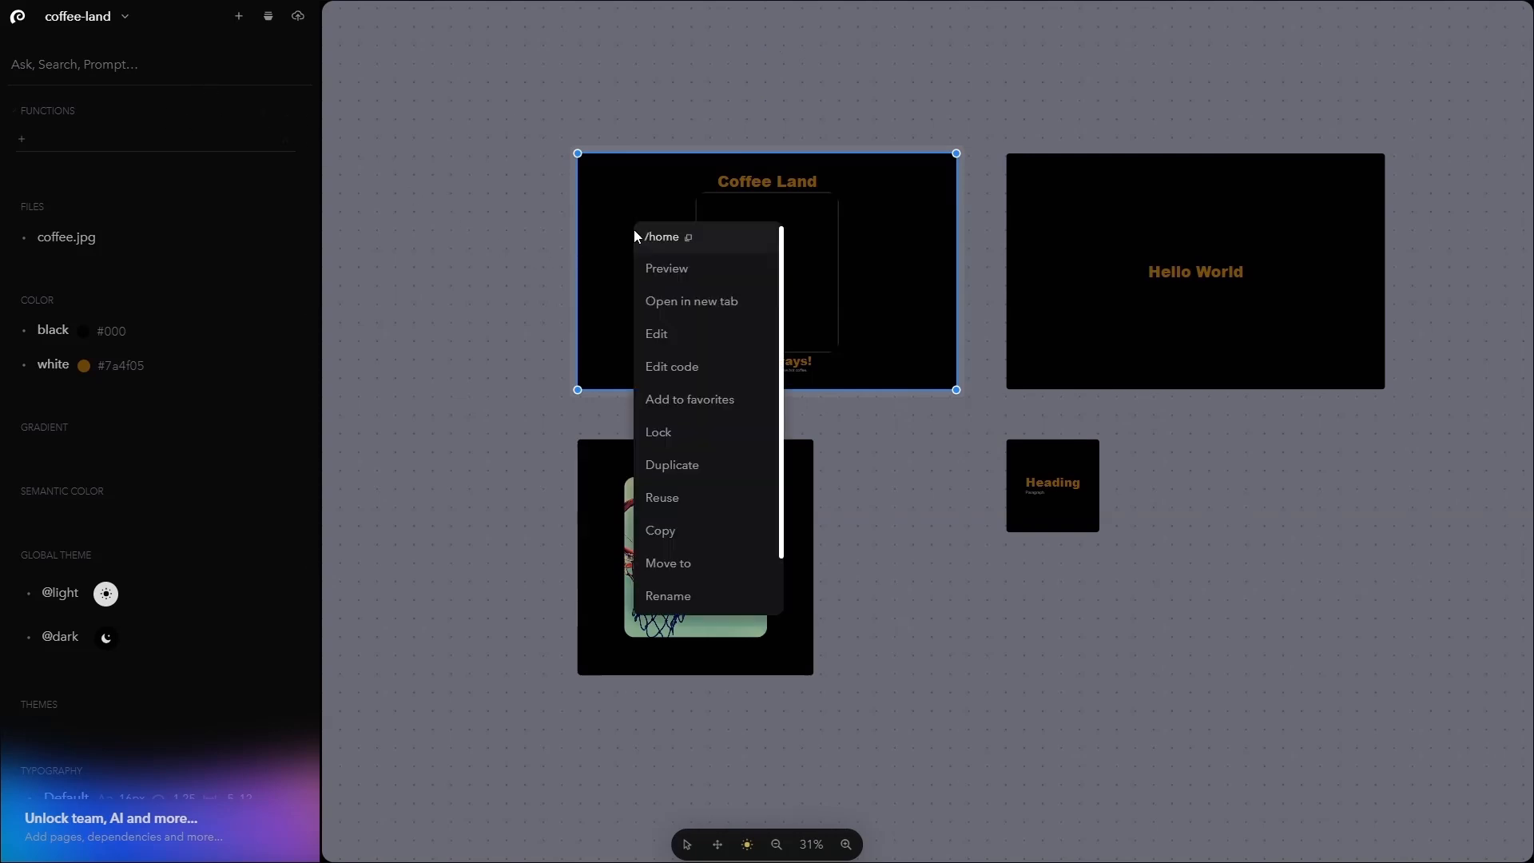
pyautogui.click(668, 270)
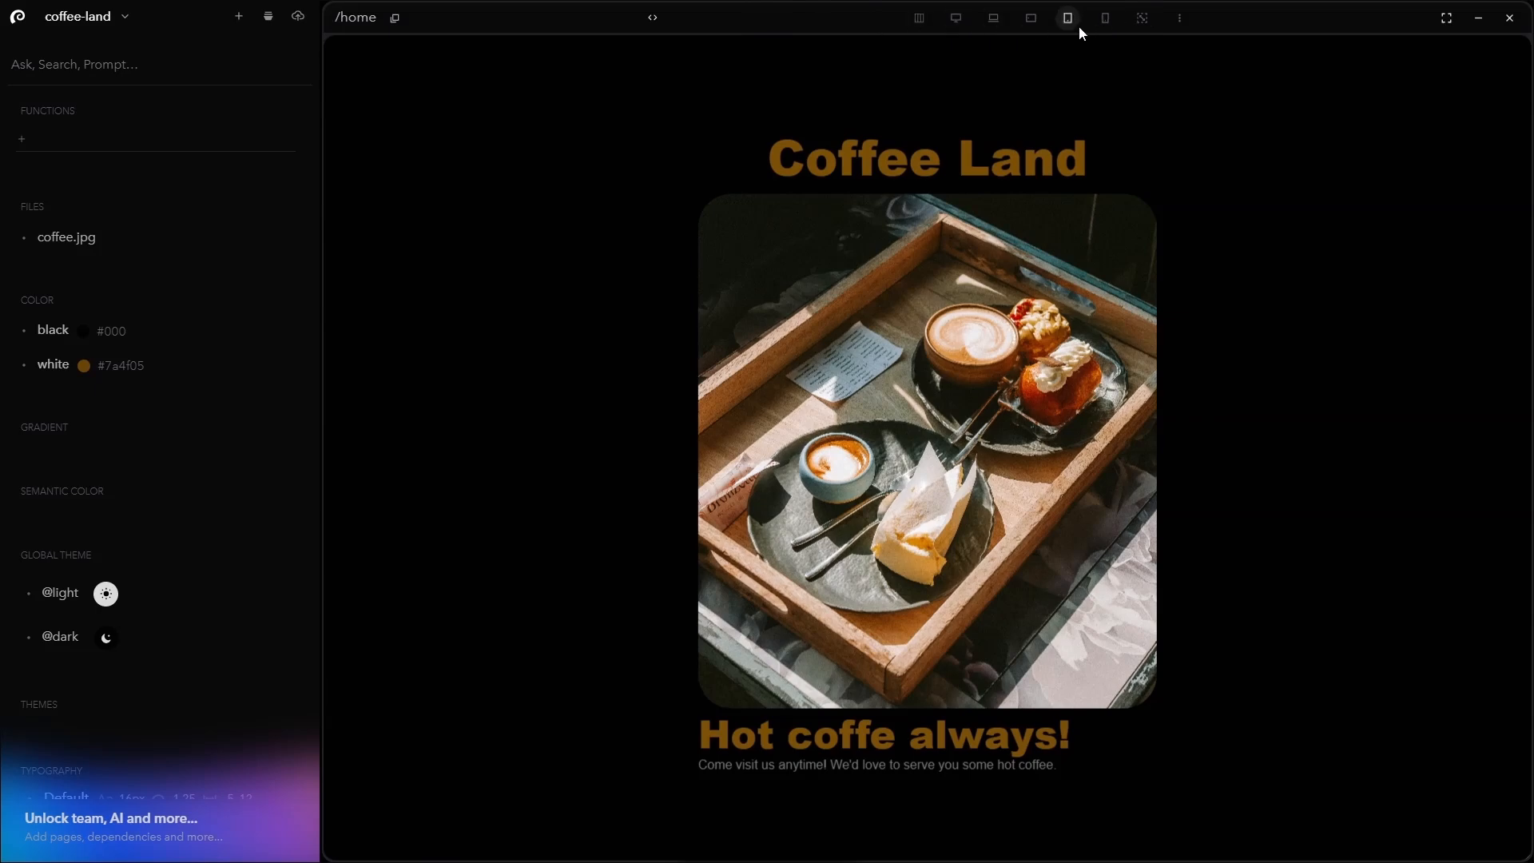
pyautogui.click(995, 22)
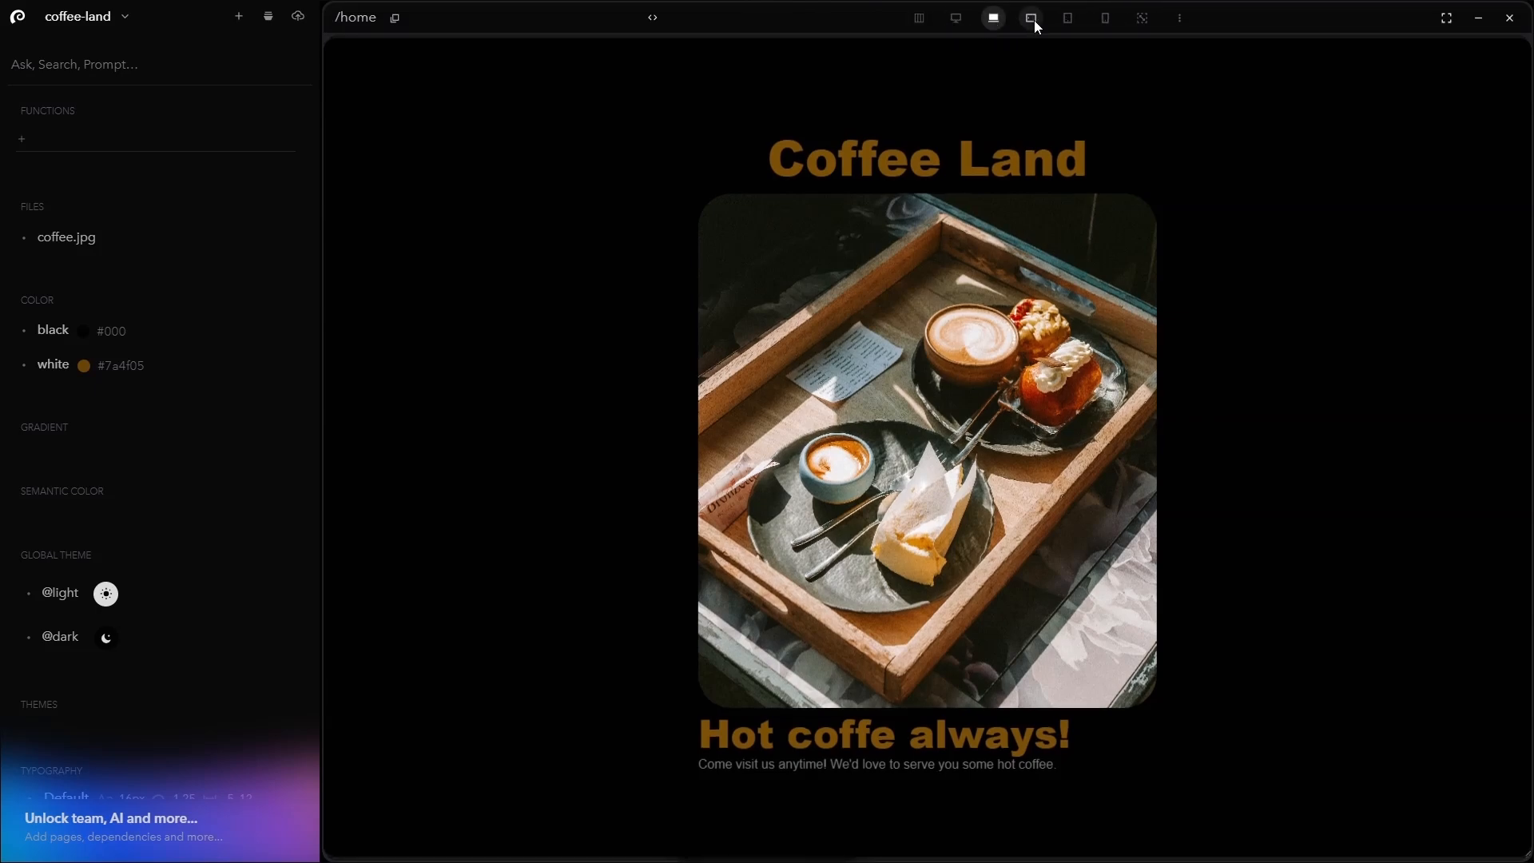
pyautogui.click(1034, 21)
pyautogui.click(1070, 22)
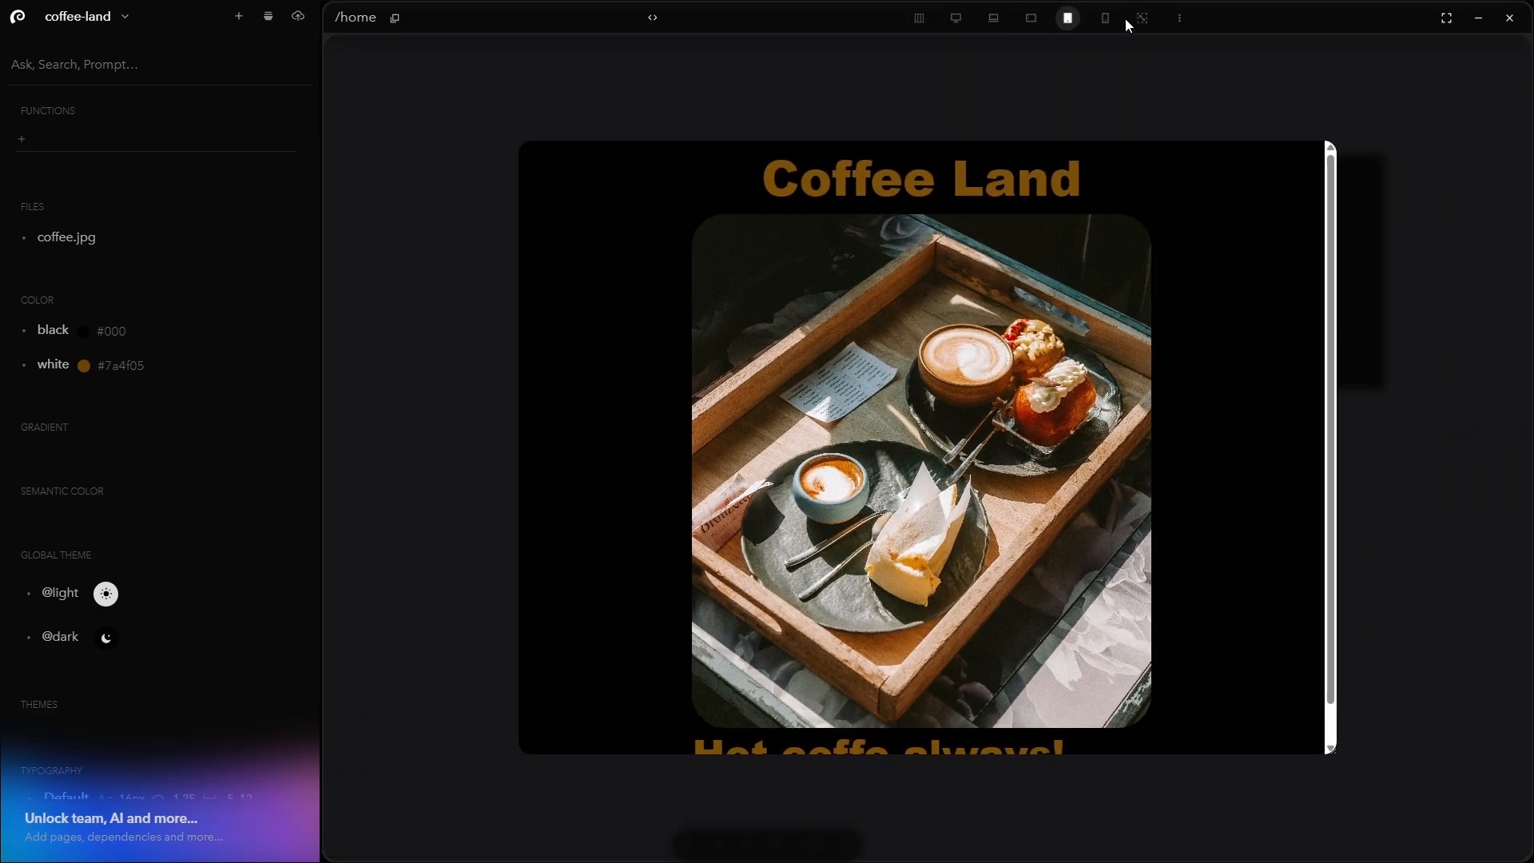
pyautogui.click(1102, 19)
pyautogui.scroll(-3, 953, 471)
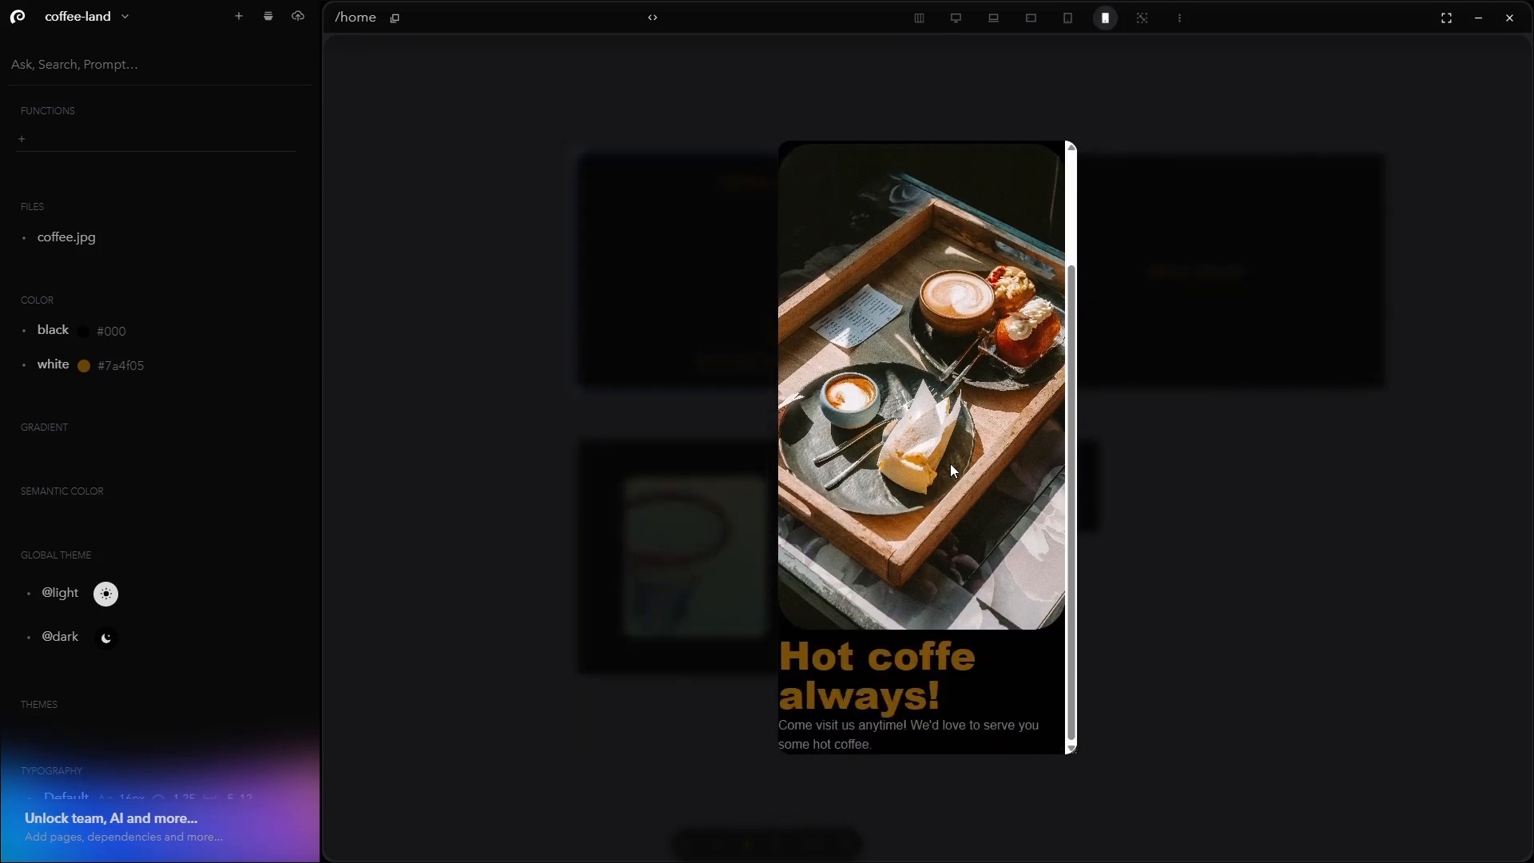
pyautogui.scroll(3, 952, 468)
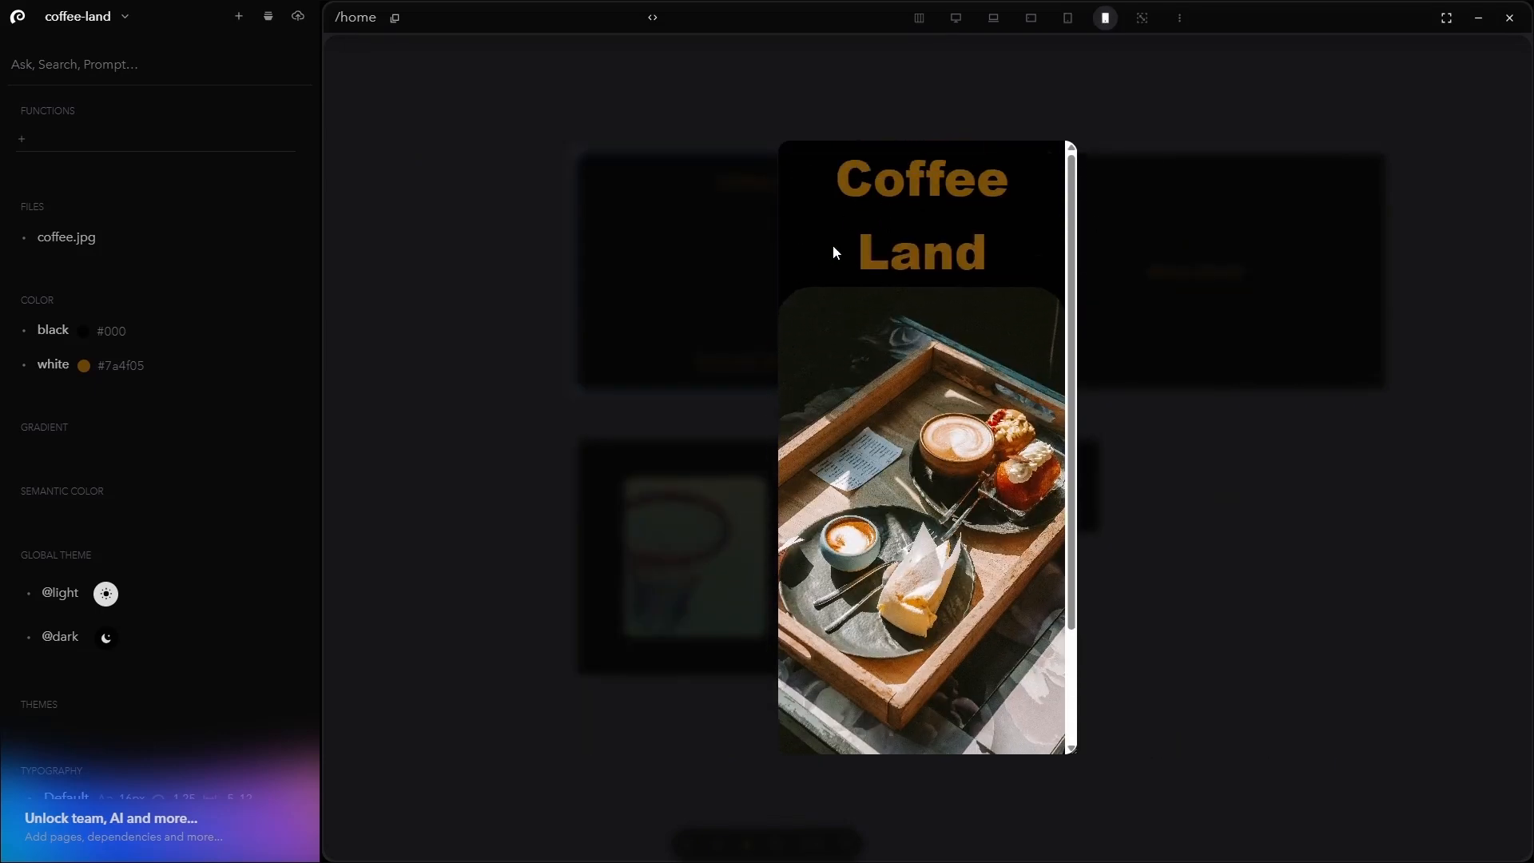
pyautogui.scroll(-3, 961, 418)
pyautogui.click(959, 17)
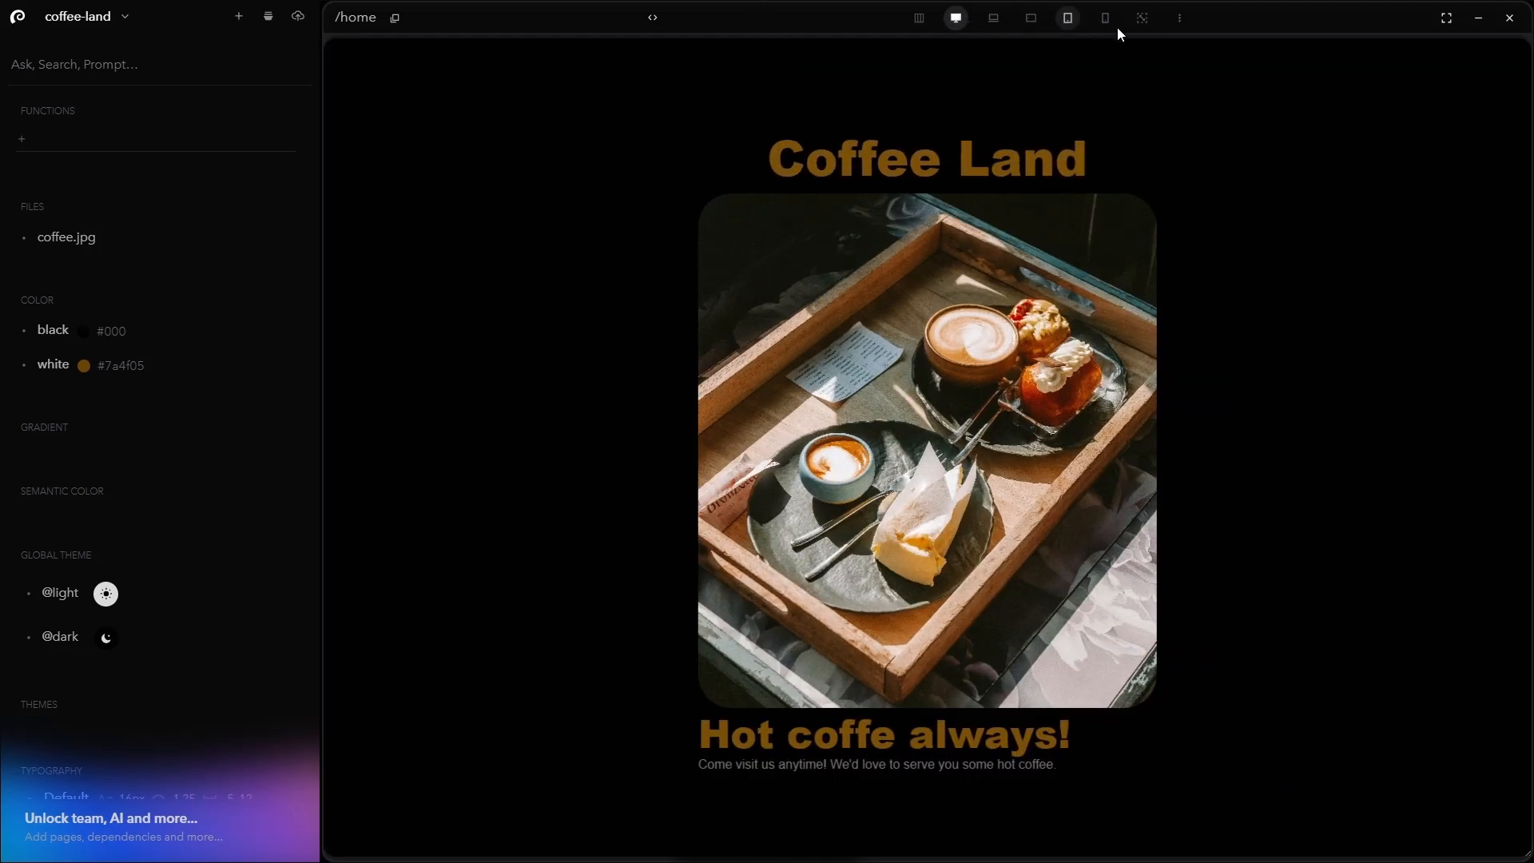
# Close and reopen the /home page, look over the design system settings, and open the page's code for editing
pyautogui.click(1512, 20)
pyautogui.doubleClick(885, 301)
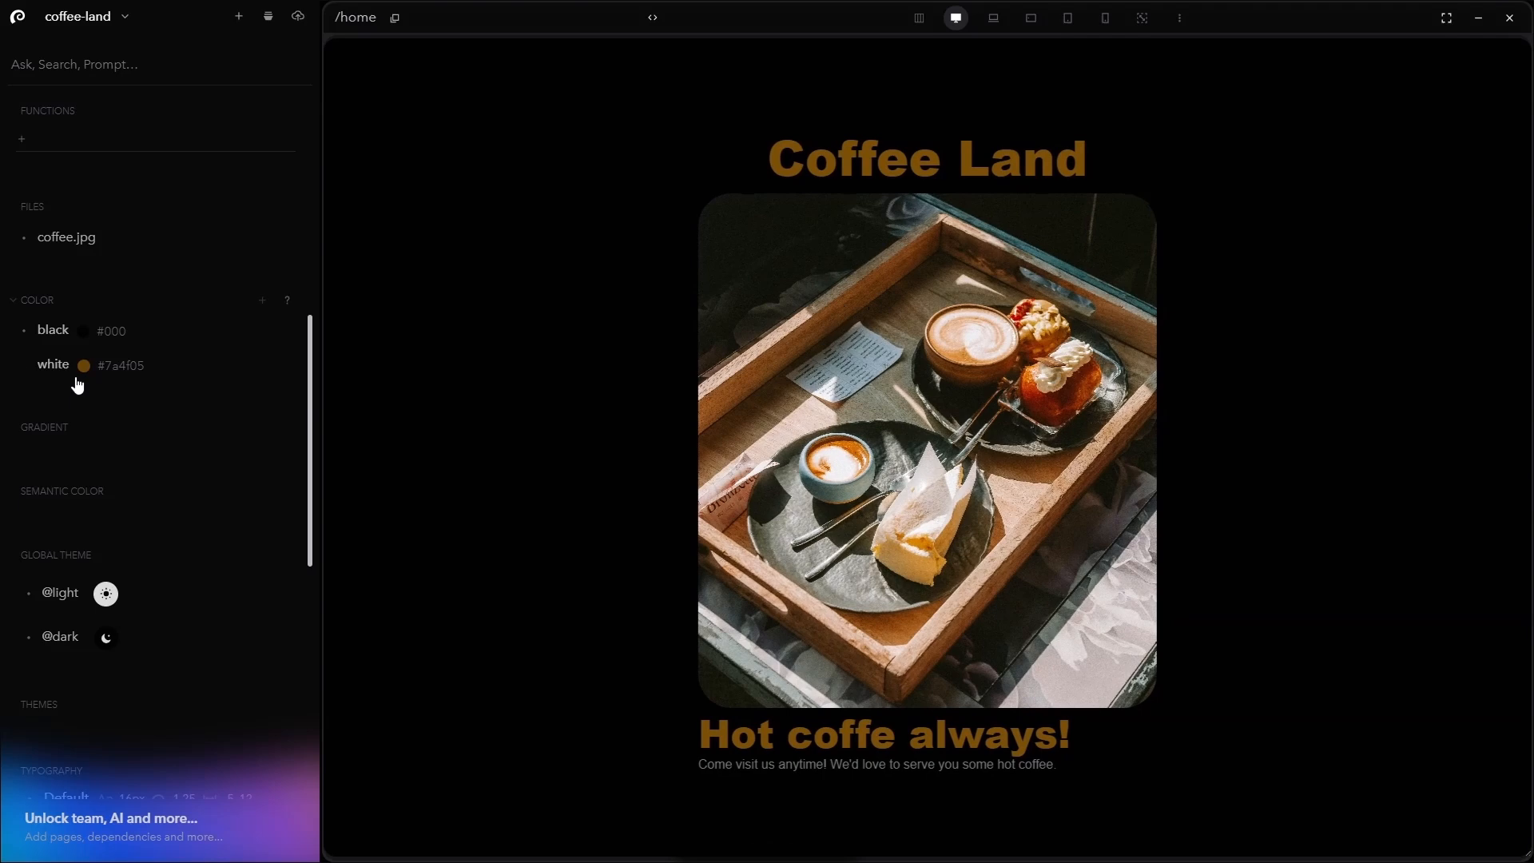
pyautogui.scroll(-5, 77, 385)
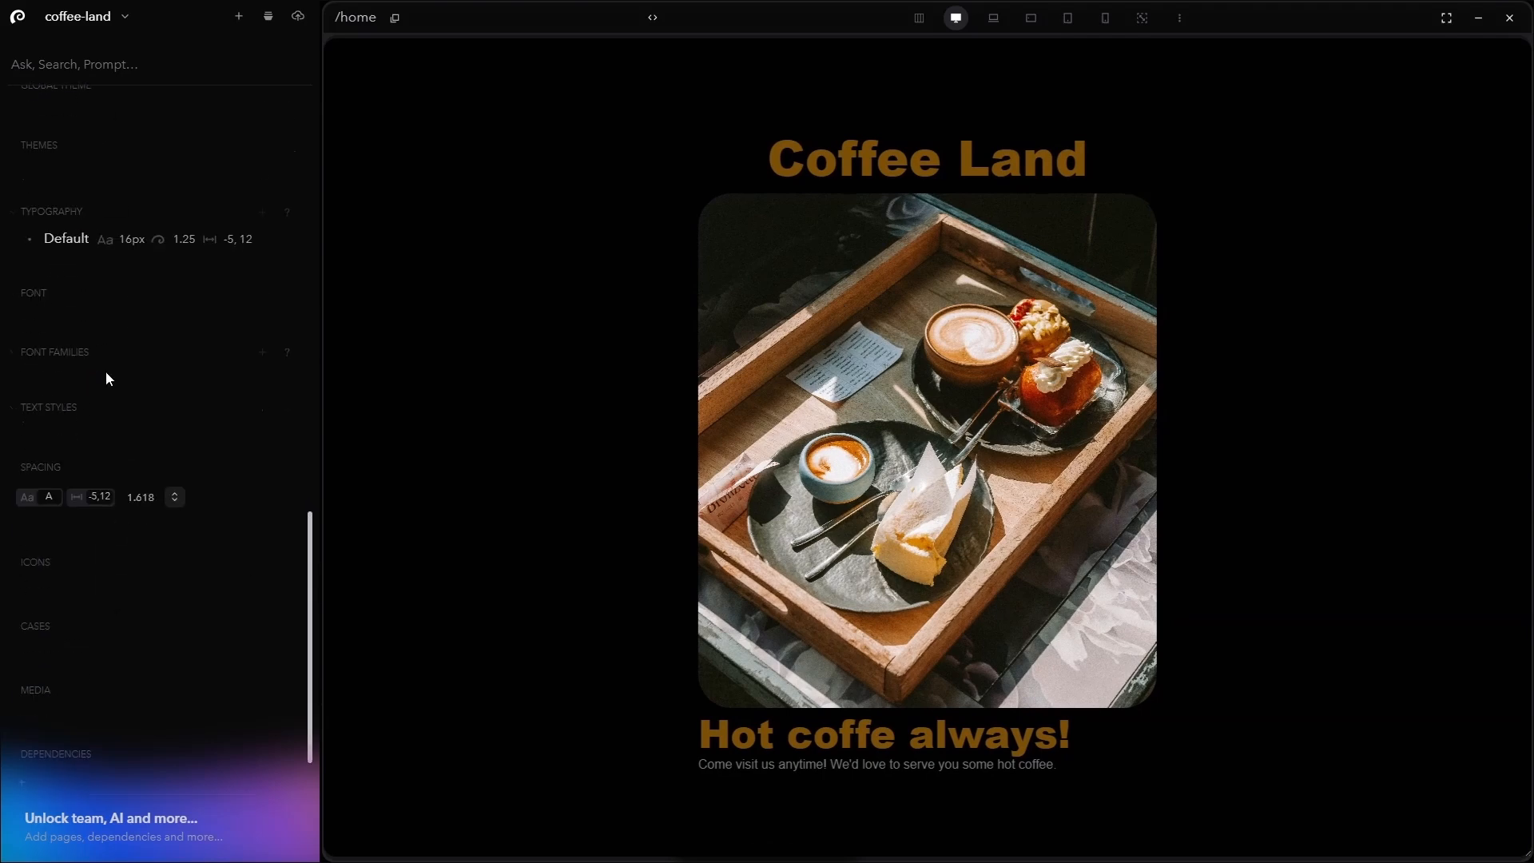
pyautogui.scroll(6, 107, 372)
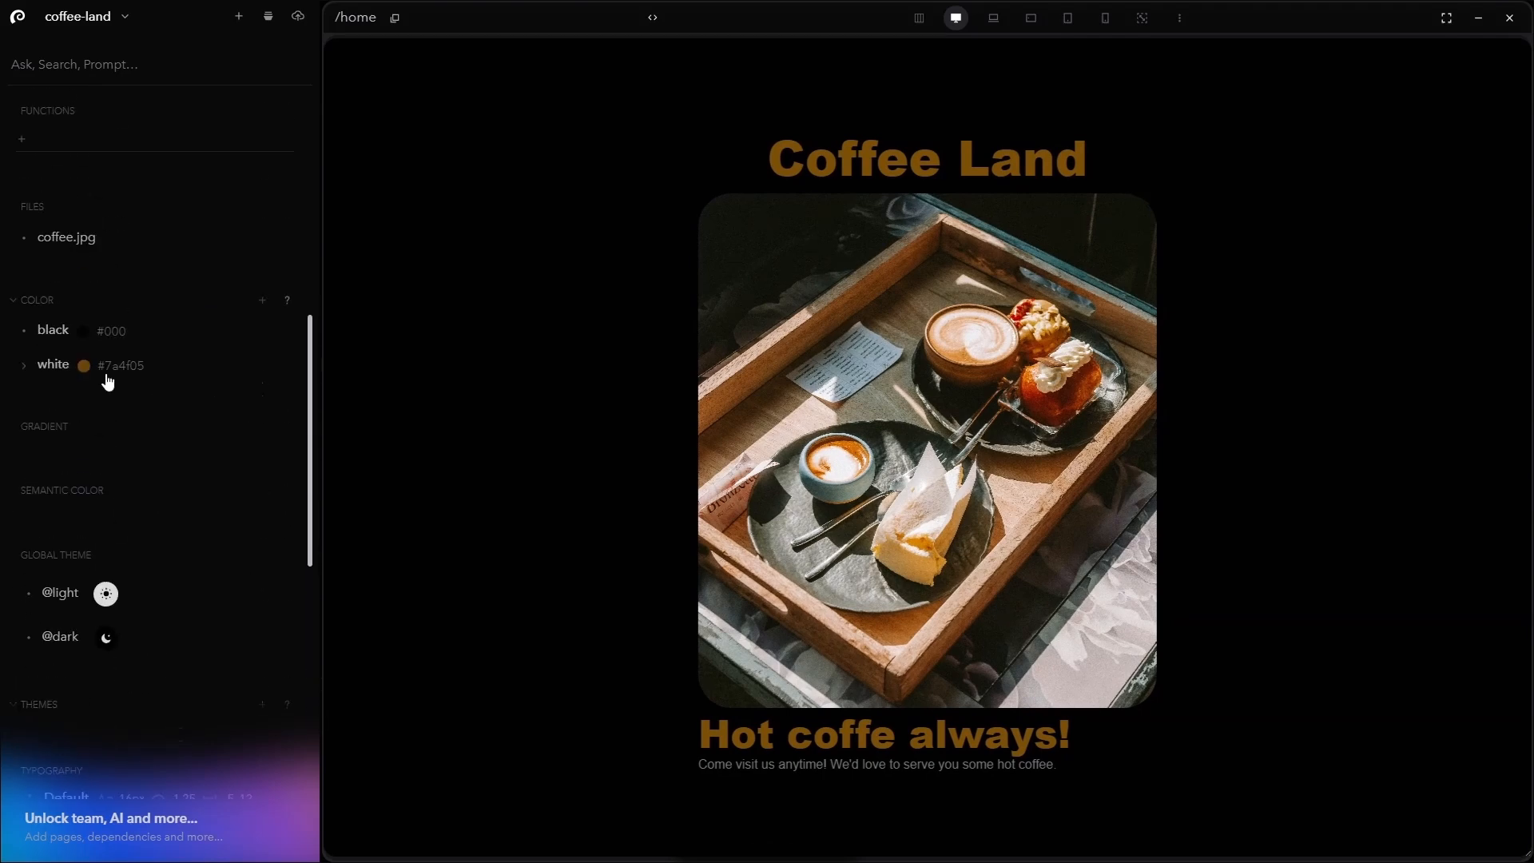
pyautogui.scroll(4, 107, 376)
pyautogui.rightClick(61, 336)
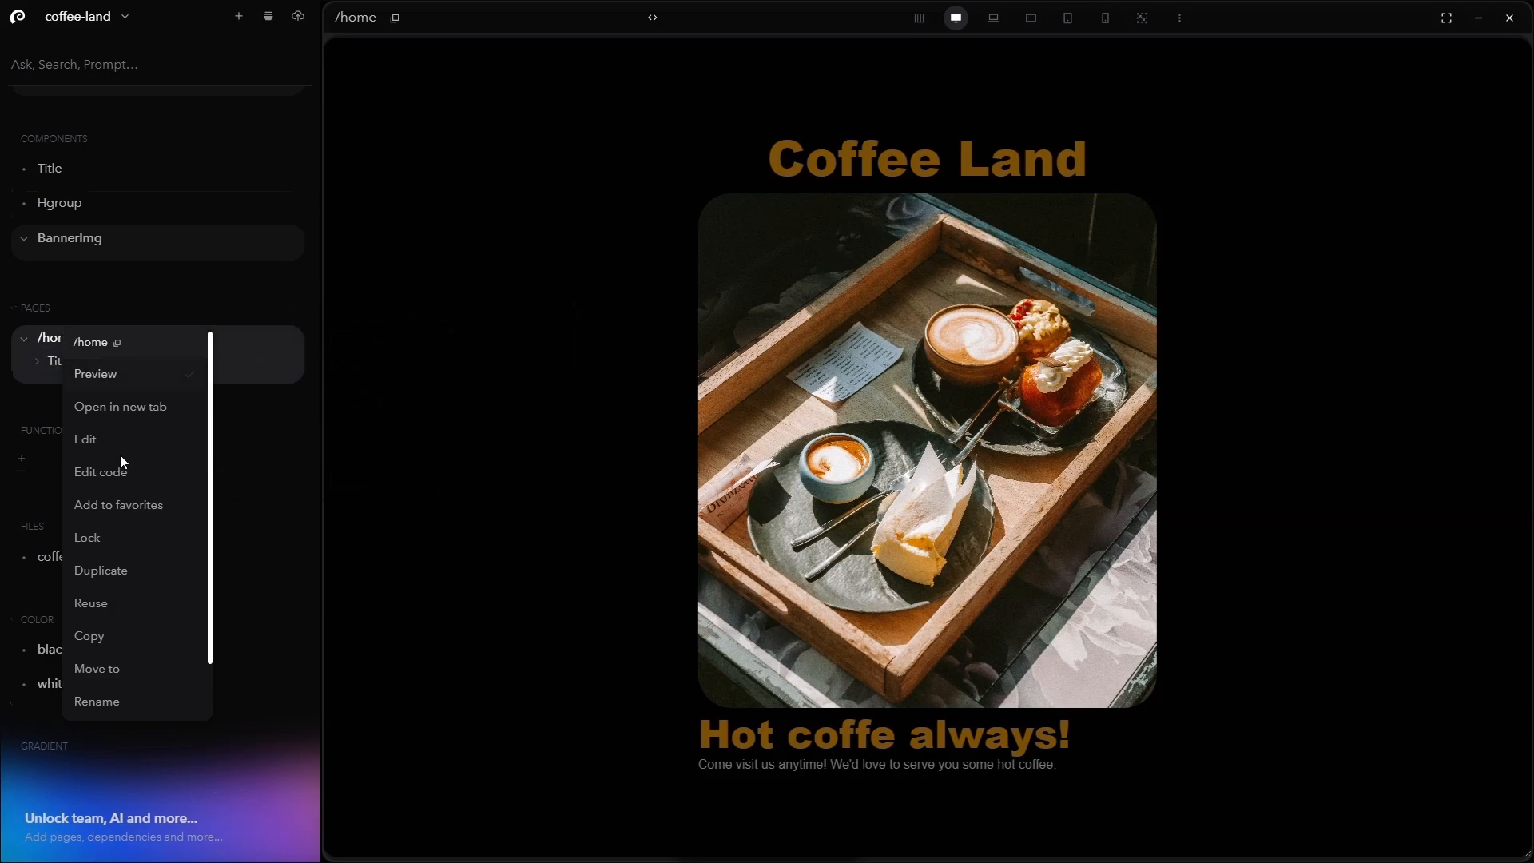
pyautogui.click(100, 470)
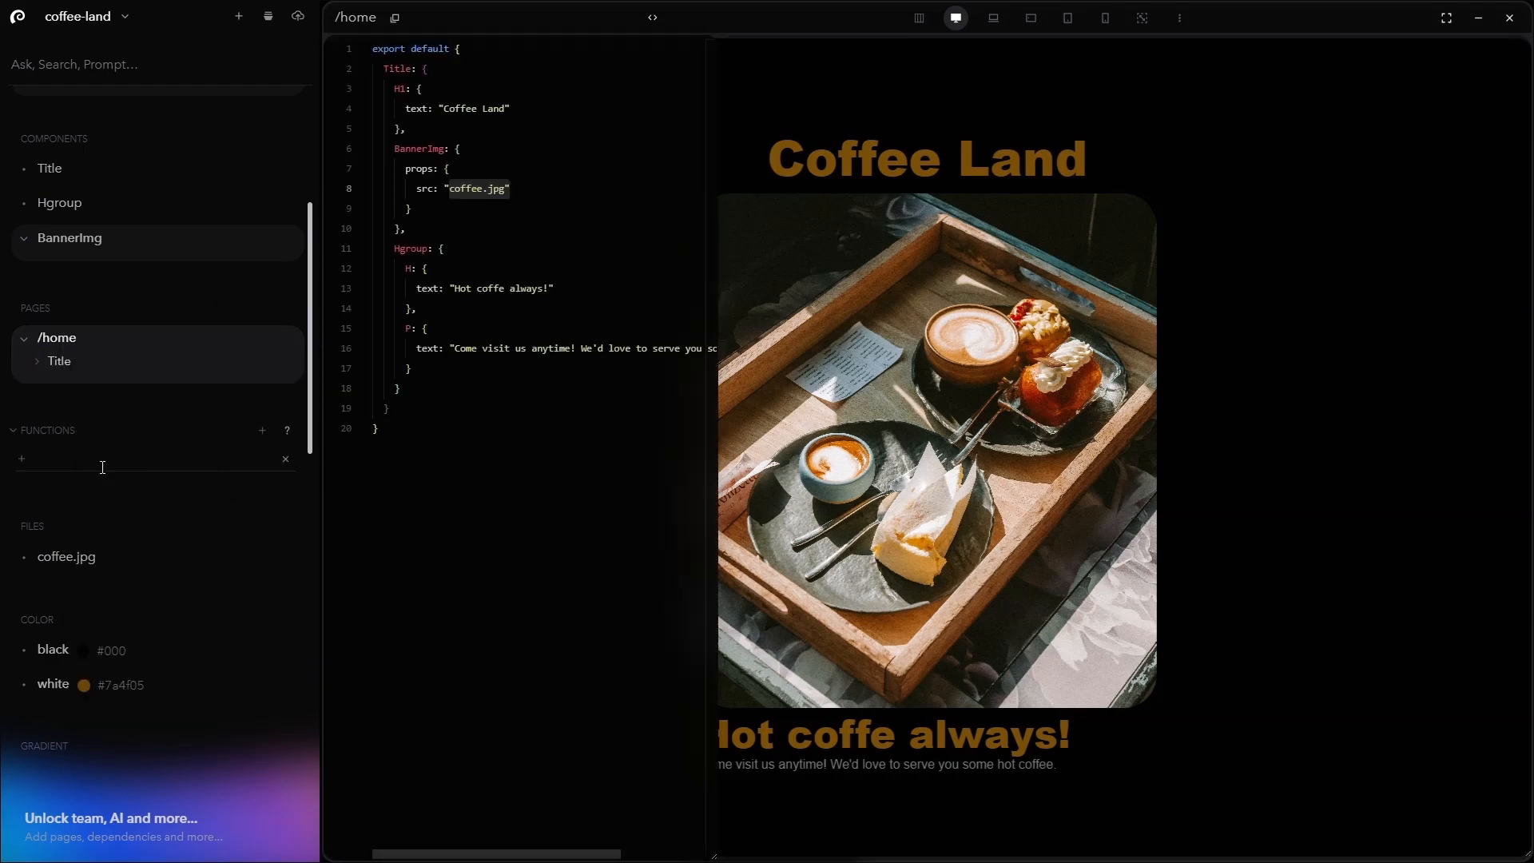
# Wrap the page's existing Title block, with all its nested content, in a new Flex block
pyautogui.click(617, 270)
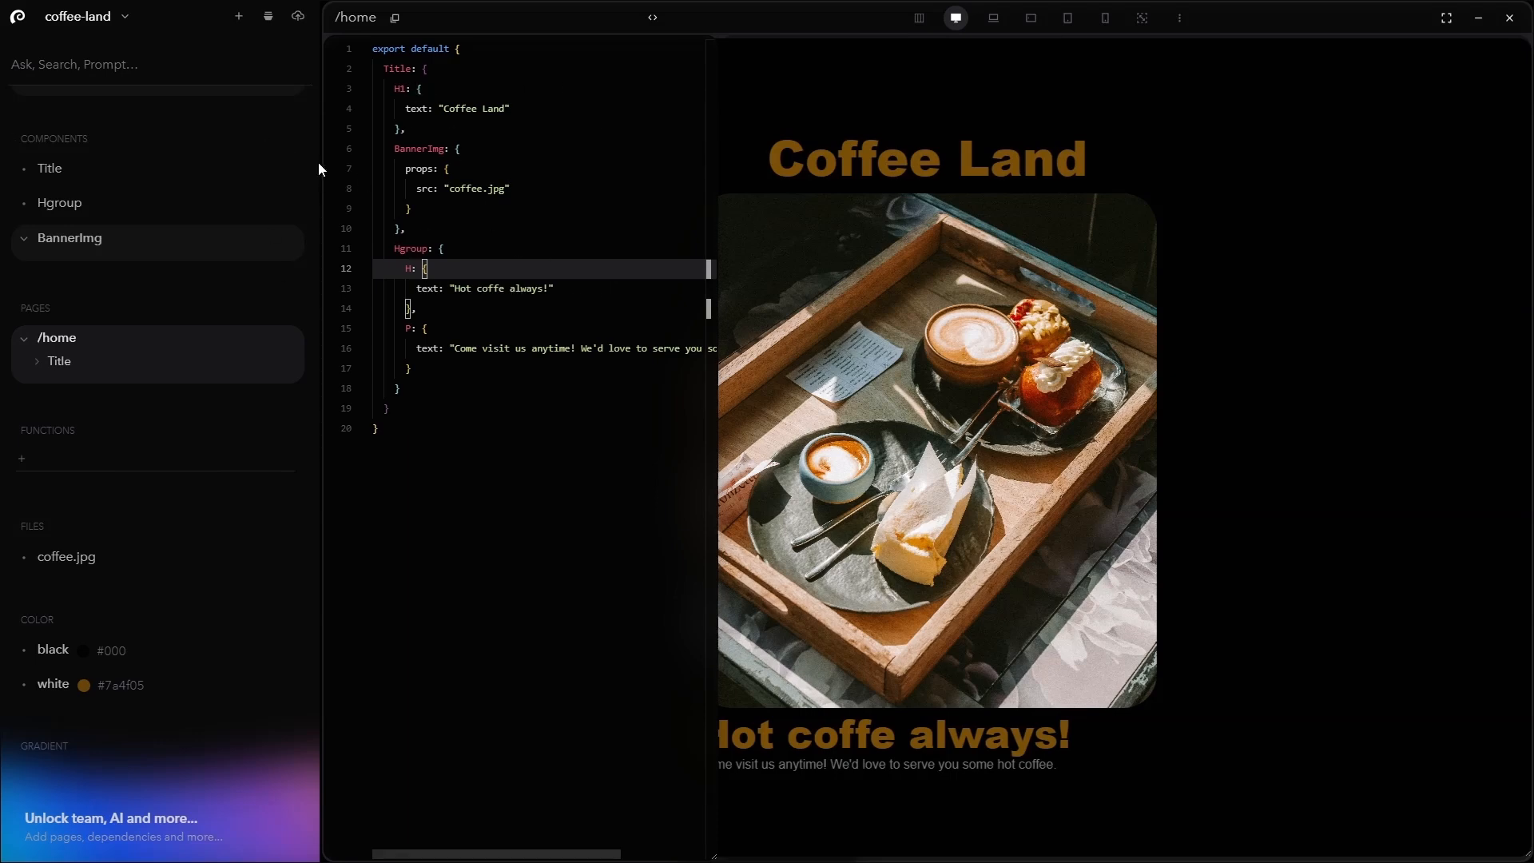
pyautogui.click(384, 70)
pyautogui.moveTo(383, 70); pyautogui.dragTo(440, 397)
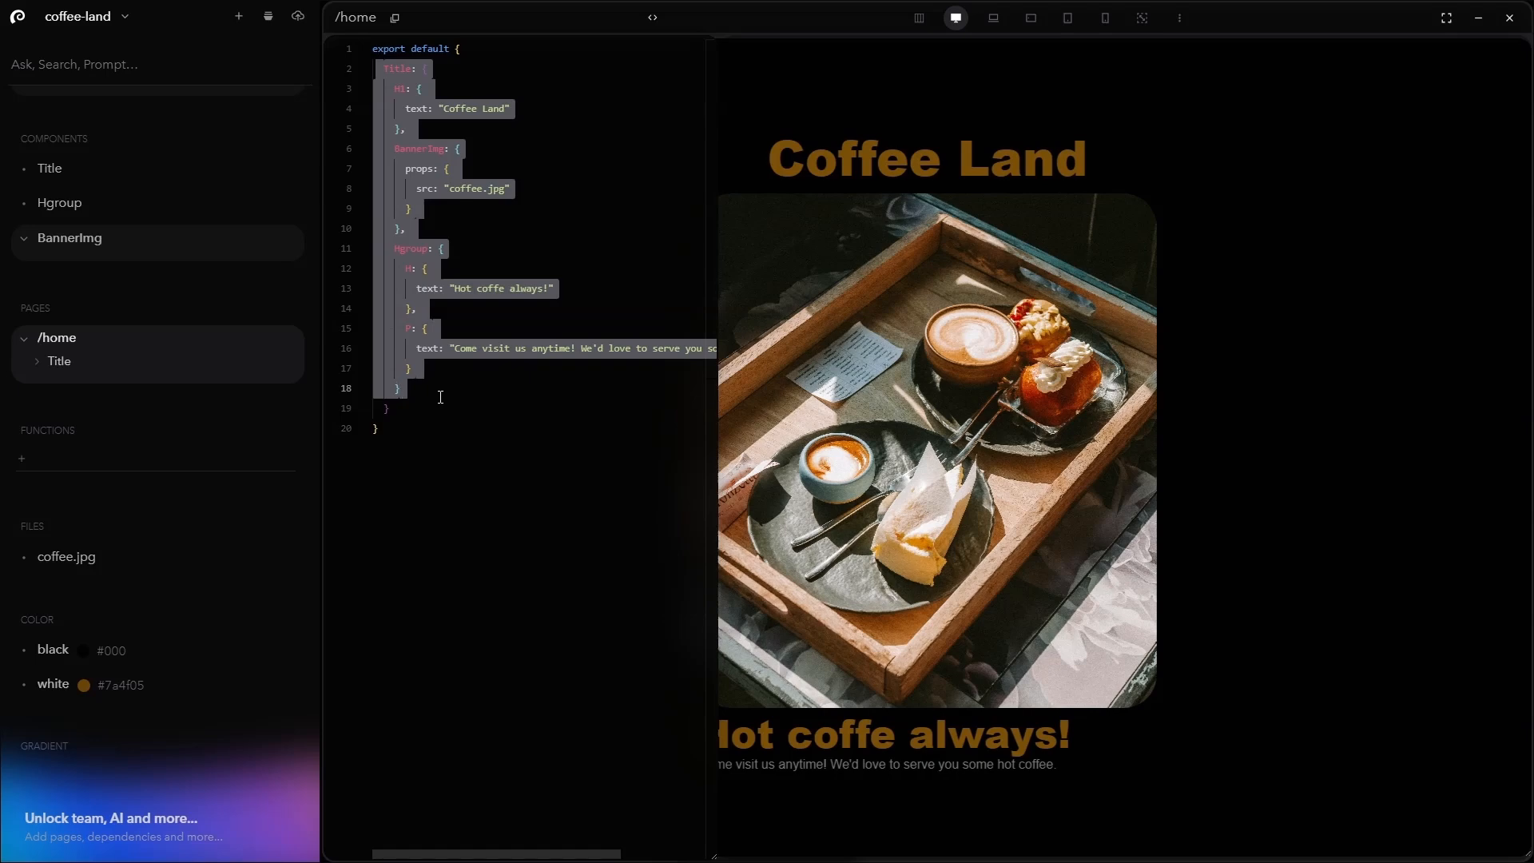
pyautogui.moveTo(440, 397); pyautogui.dragTo(437, 404)
pyautogui.hotkey('ctrl', 'c')
pyautogui.press('BackSpace')
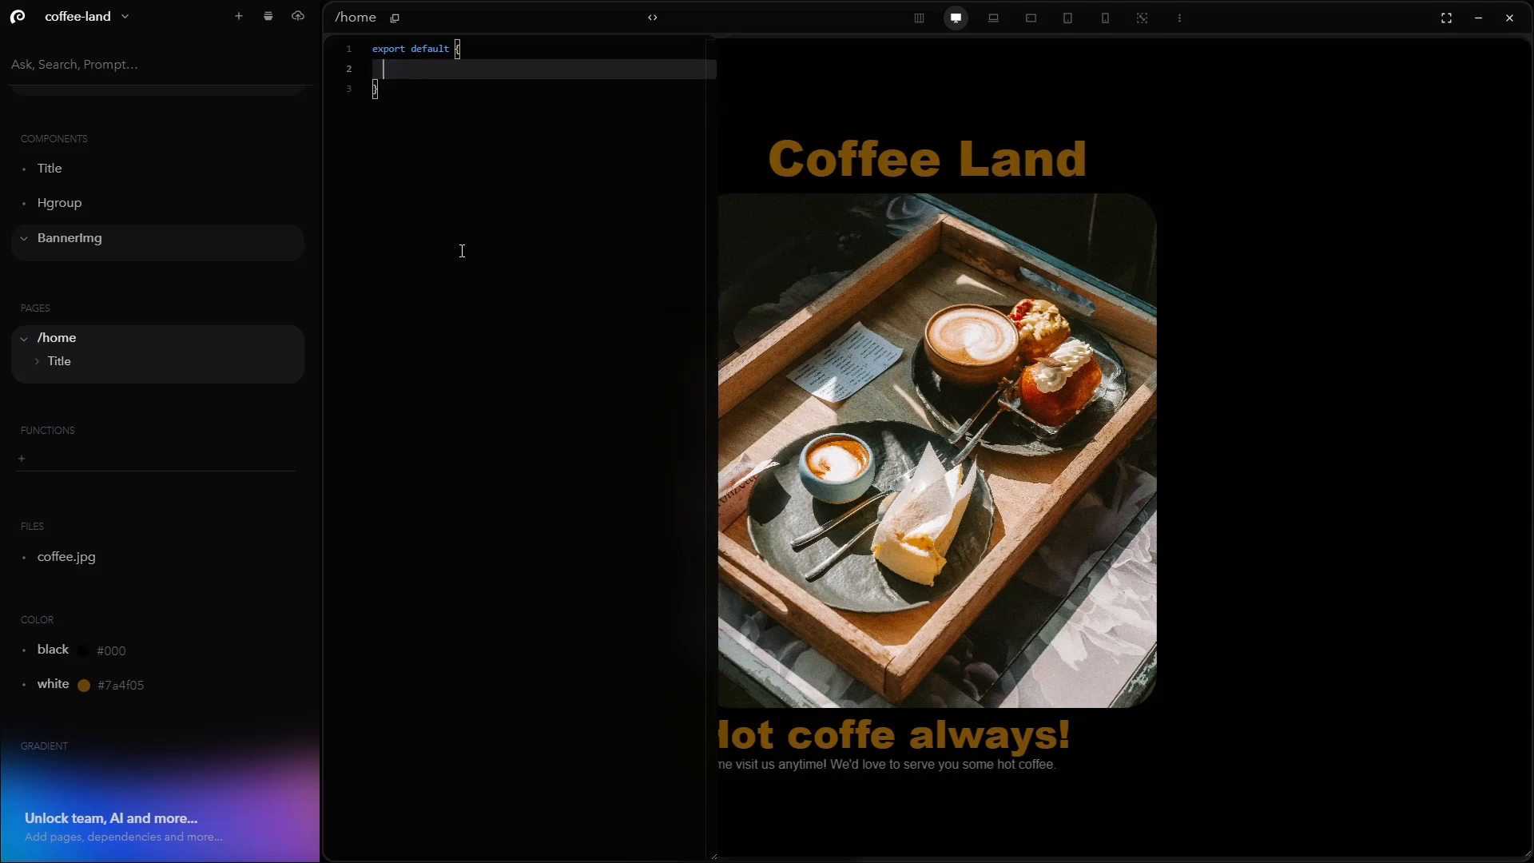
pyautogui.write('Flex: {')
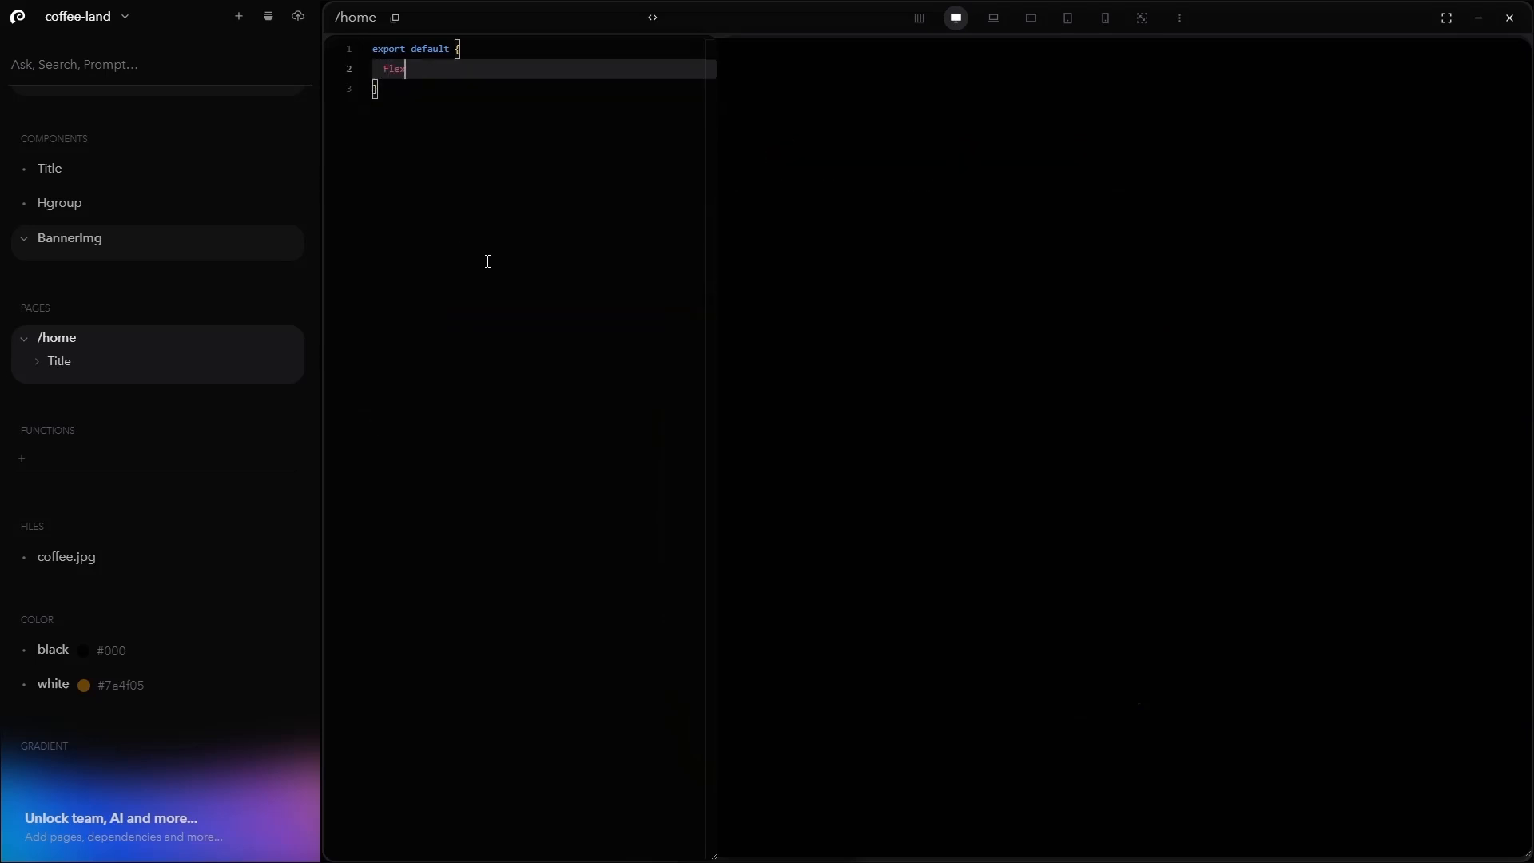
pyautogui.press('Return')
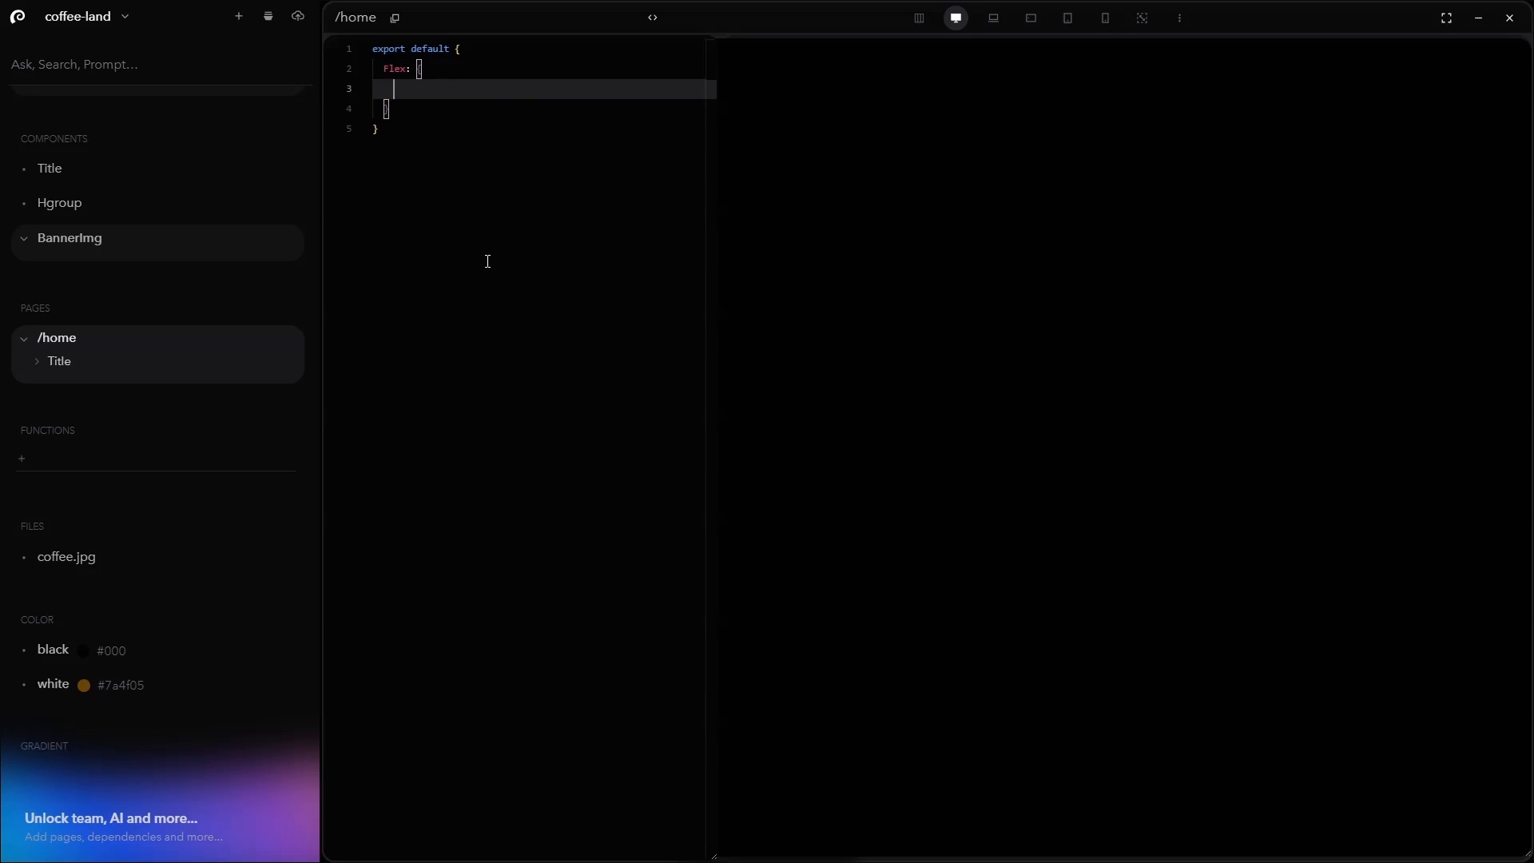
pyautogui.hotkey('ctrl', 'v')
# Add the property maring: 'A', as the first line inside the Flex block
pyautogui.click(462, 69)
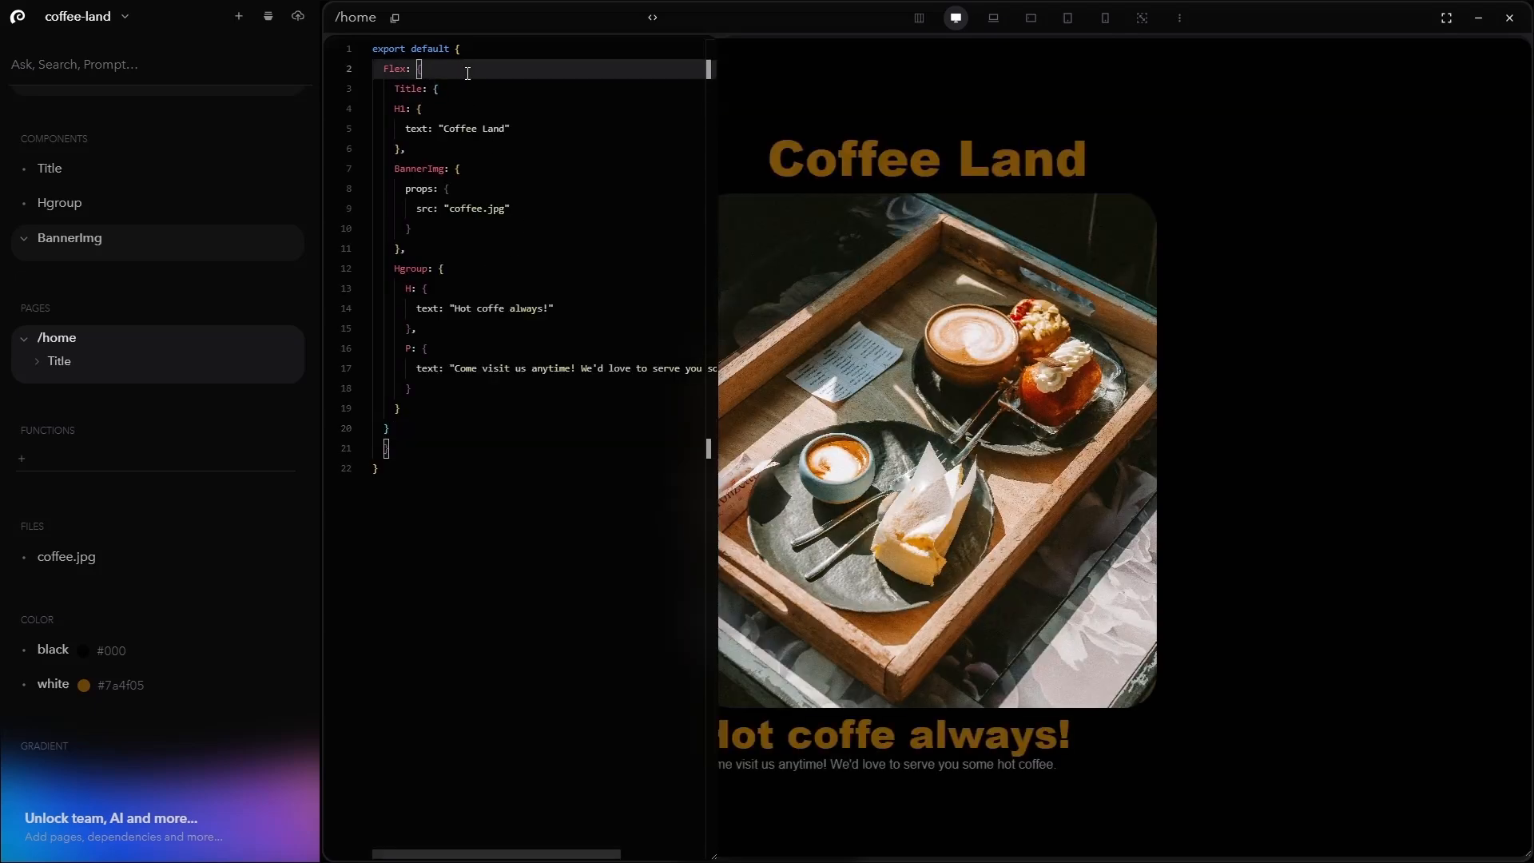
pyautogui.press('Return')
pyautogui.write('maring')
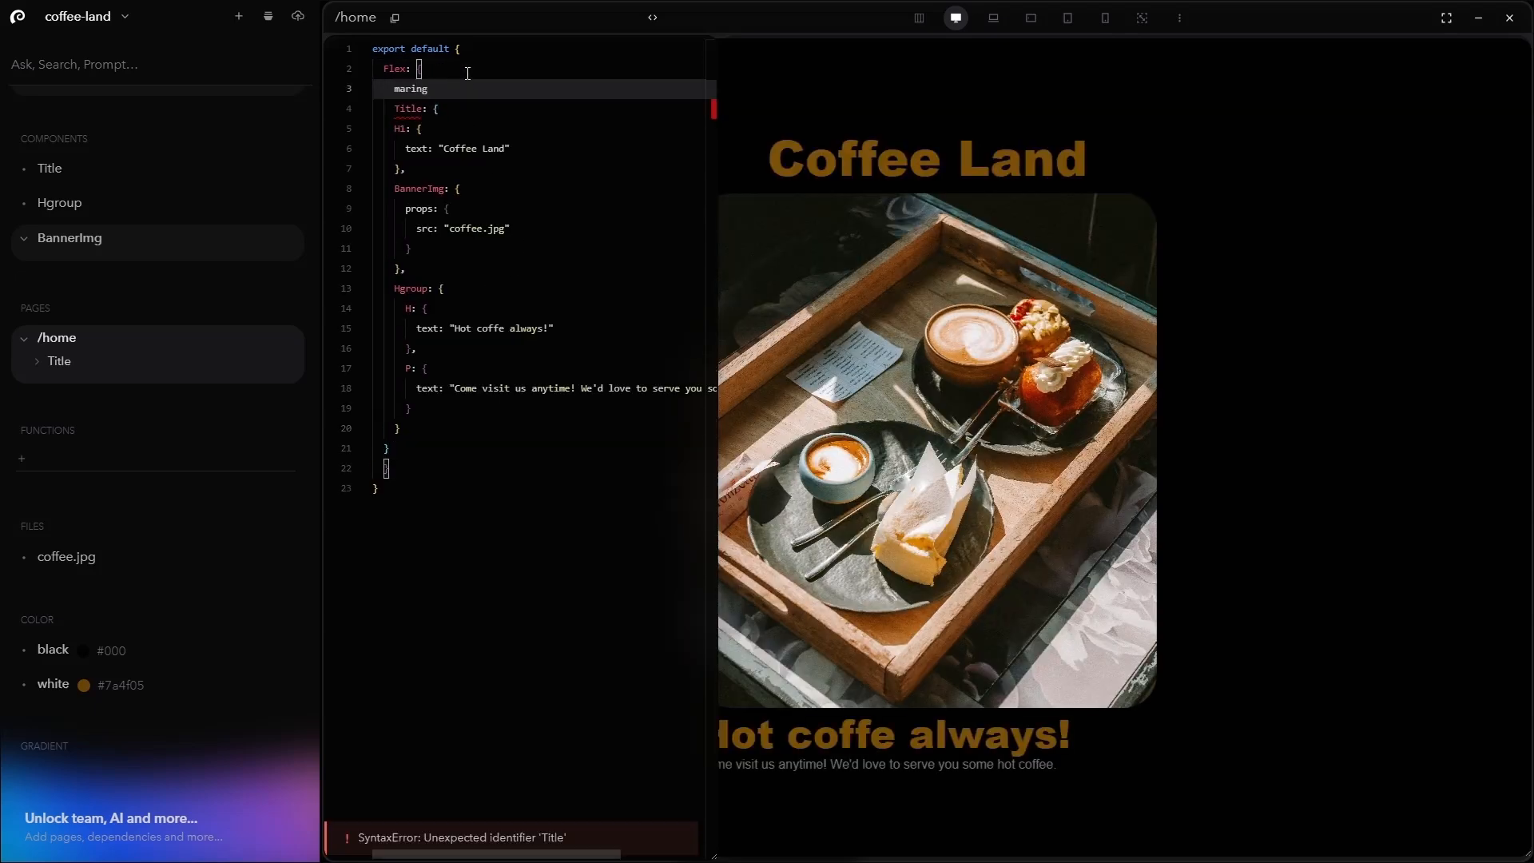
pyautogui.write(": 'A',")
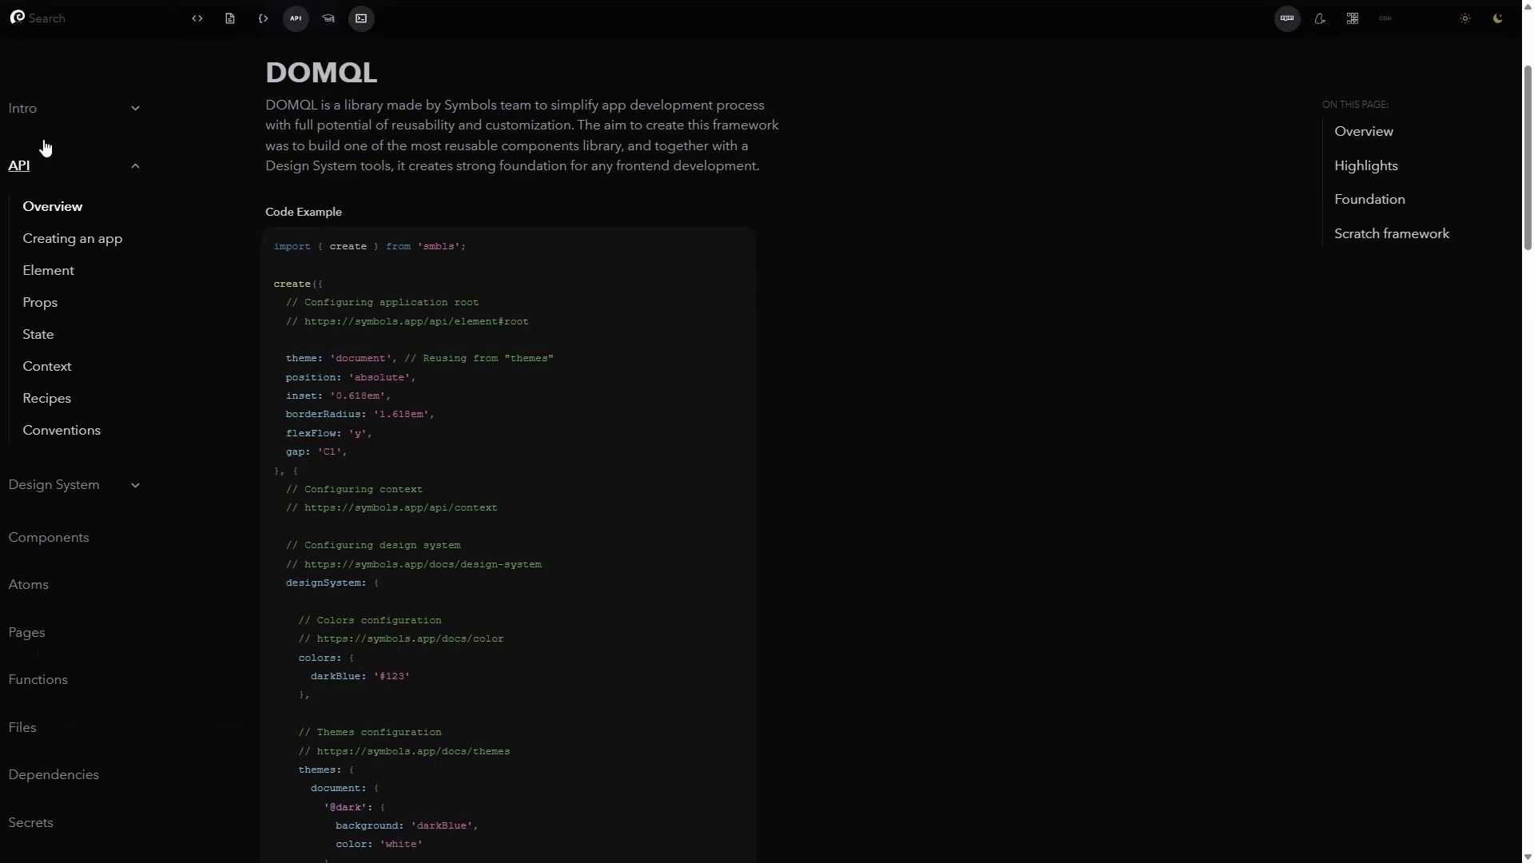
# Examine the Spacing Scale documentation with a trial base size of 27px, view the Color page, and return to the code
pyautogui.click(65, 489)
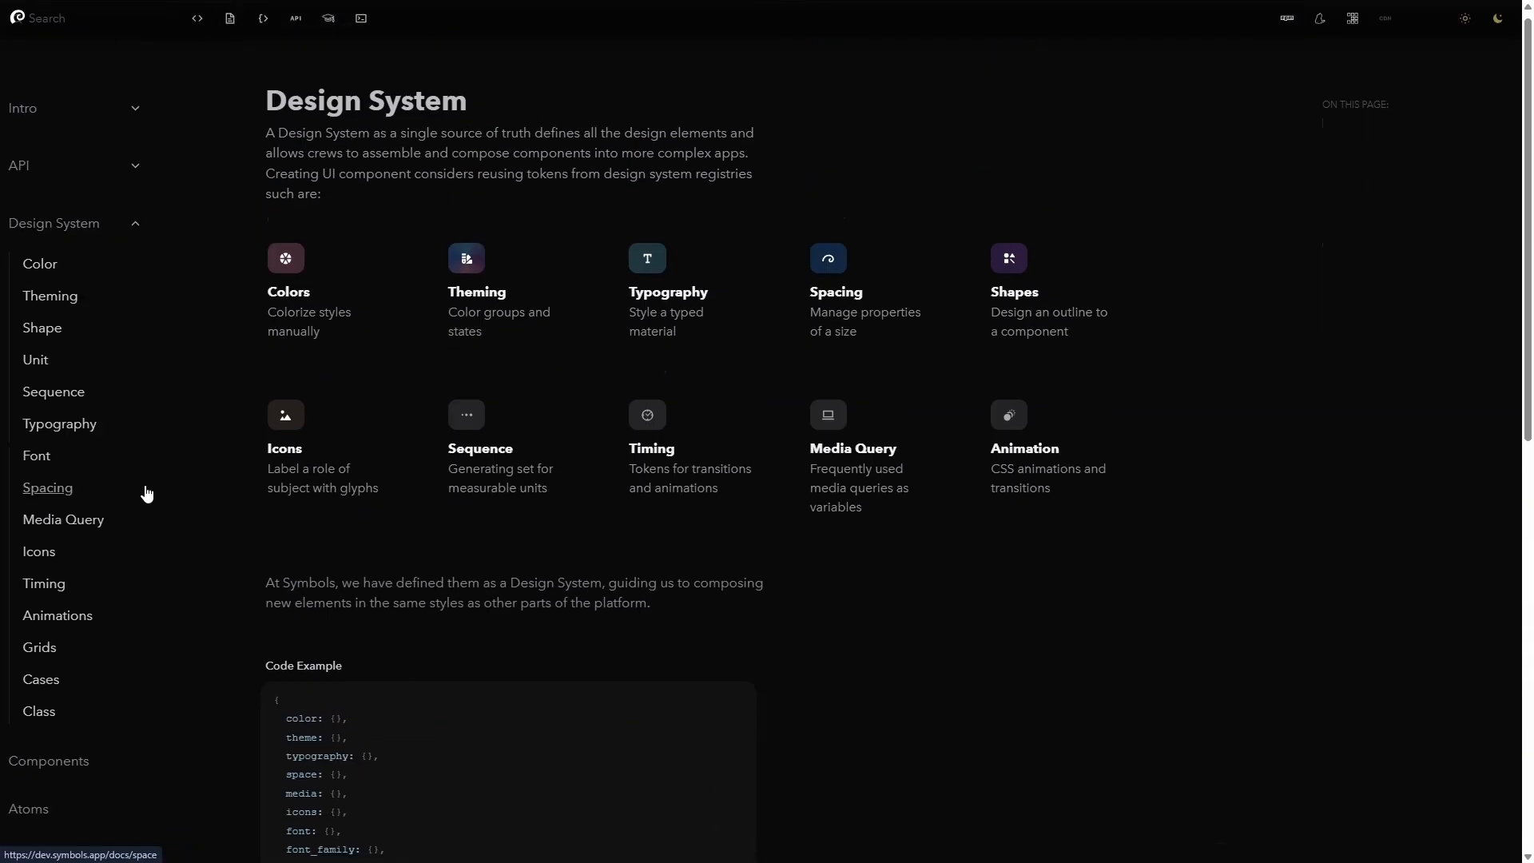
pyautogui.click(45, 495)
pyautogui.scroll(-4, 660, 543)
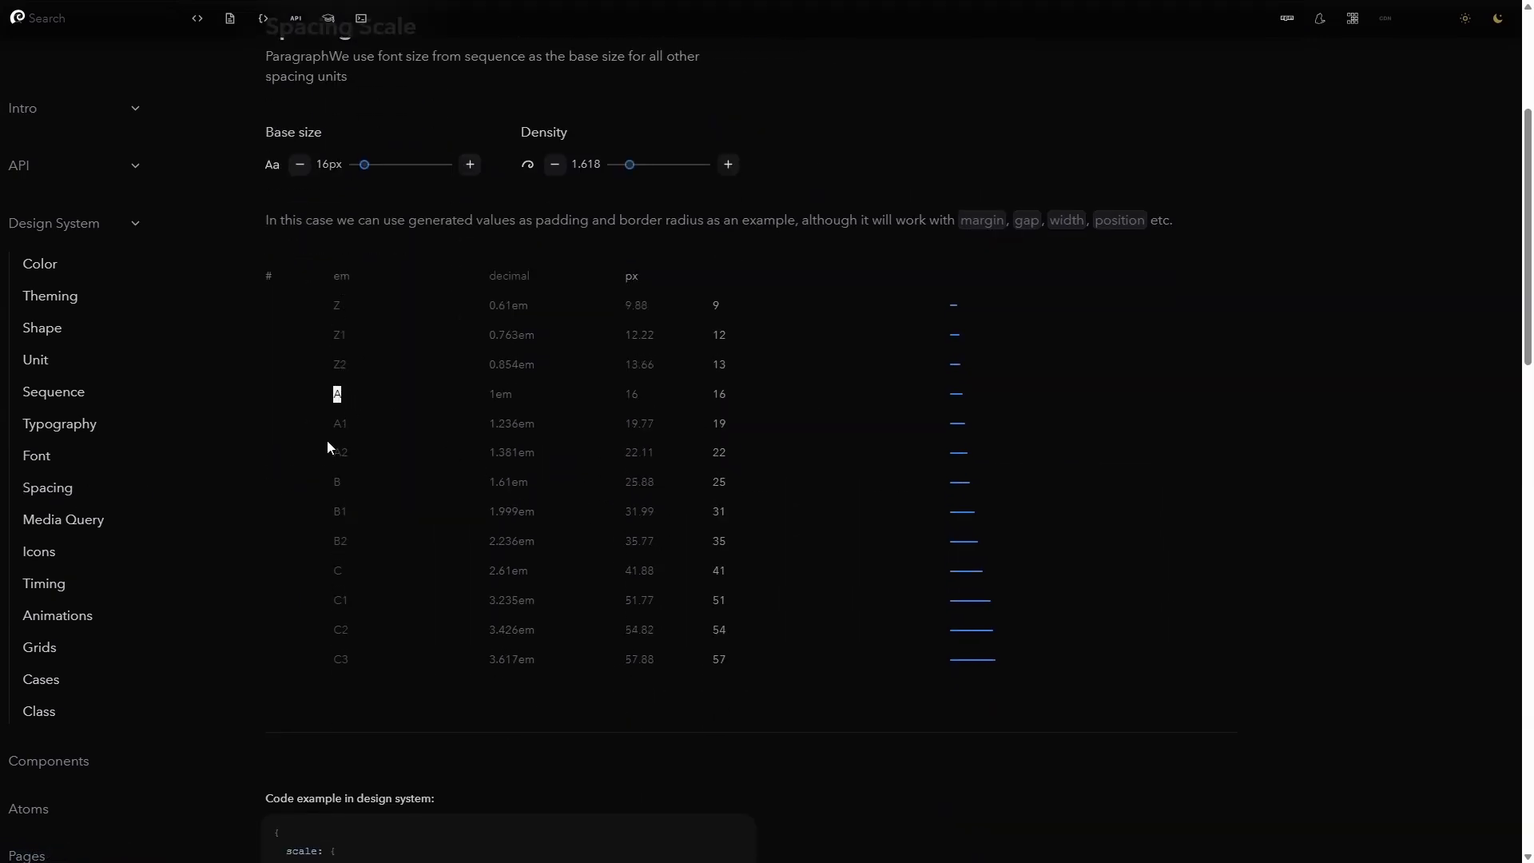
pyautogui.moveTo(363, 163); pyautogui.dragTo(400, 165)
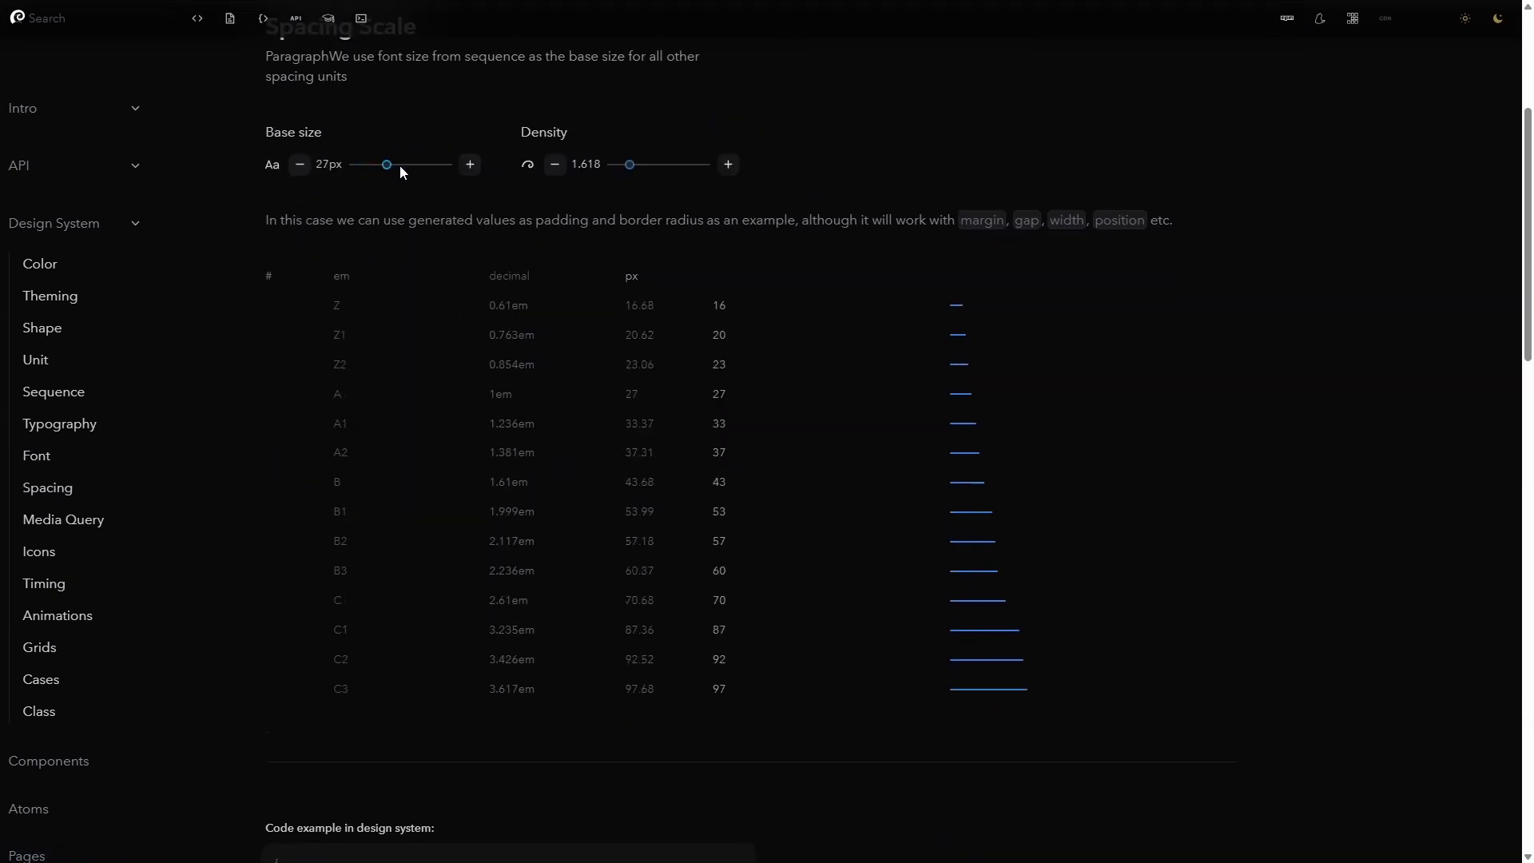
pyautogui.click(40, 267)
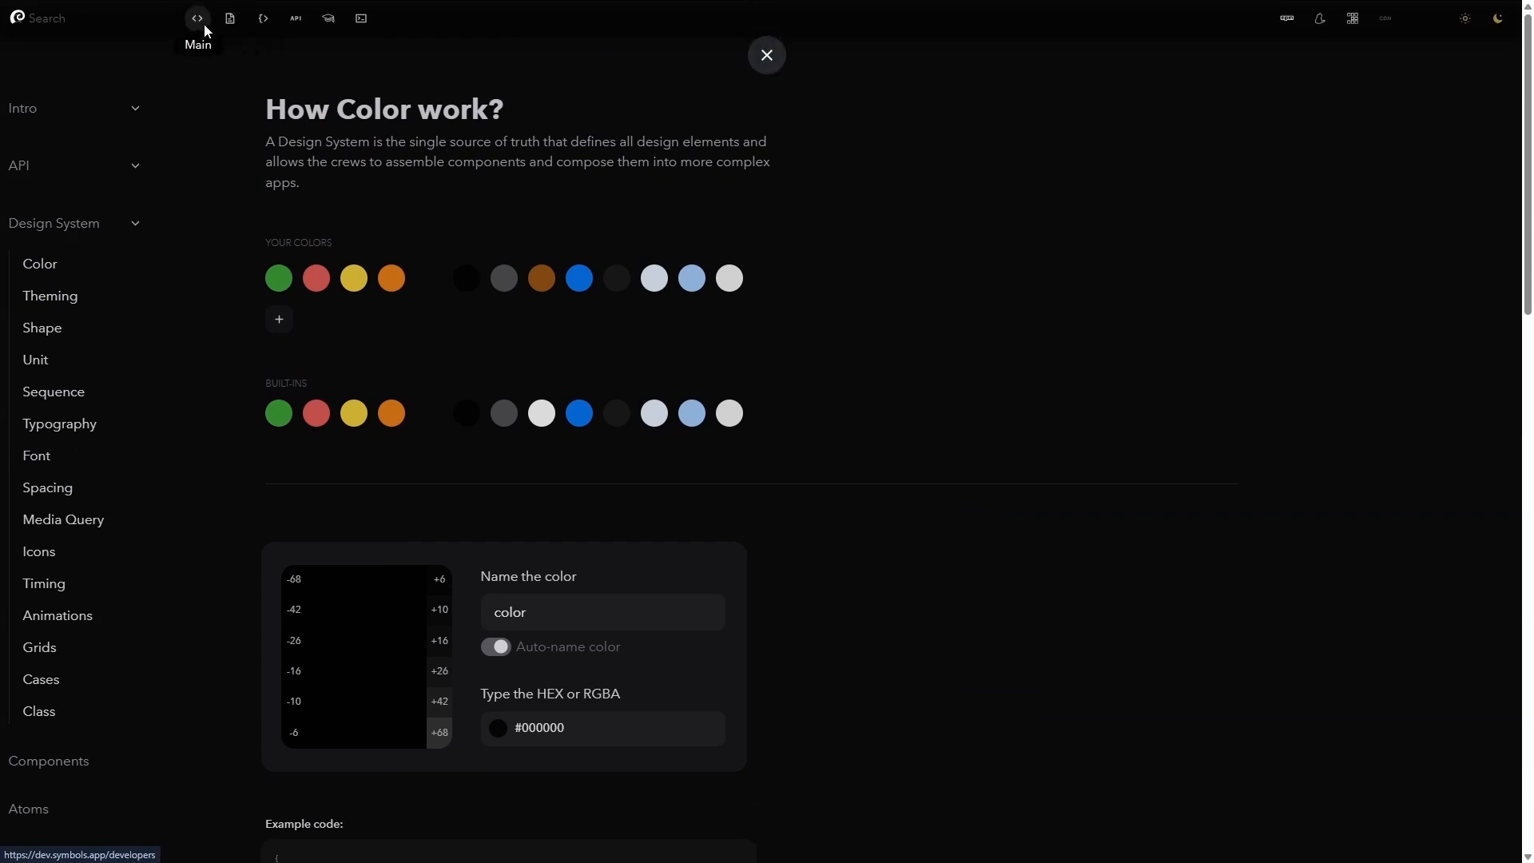
pyautogui.press('Escape')
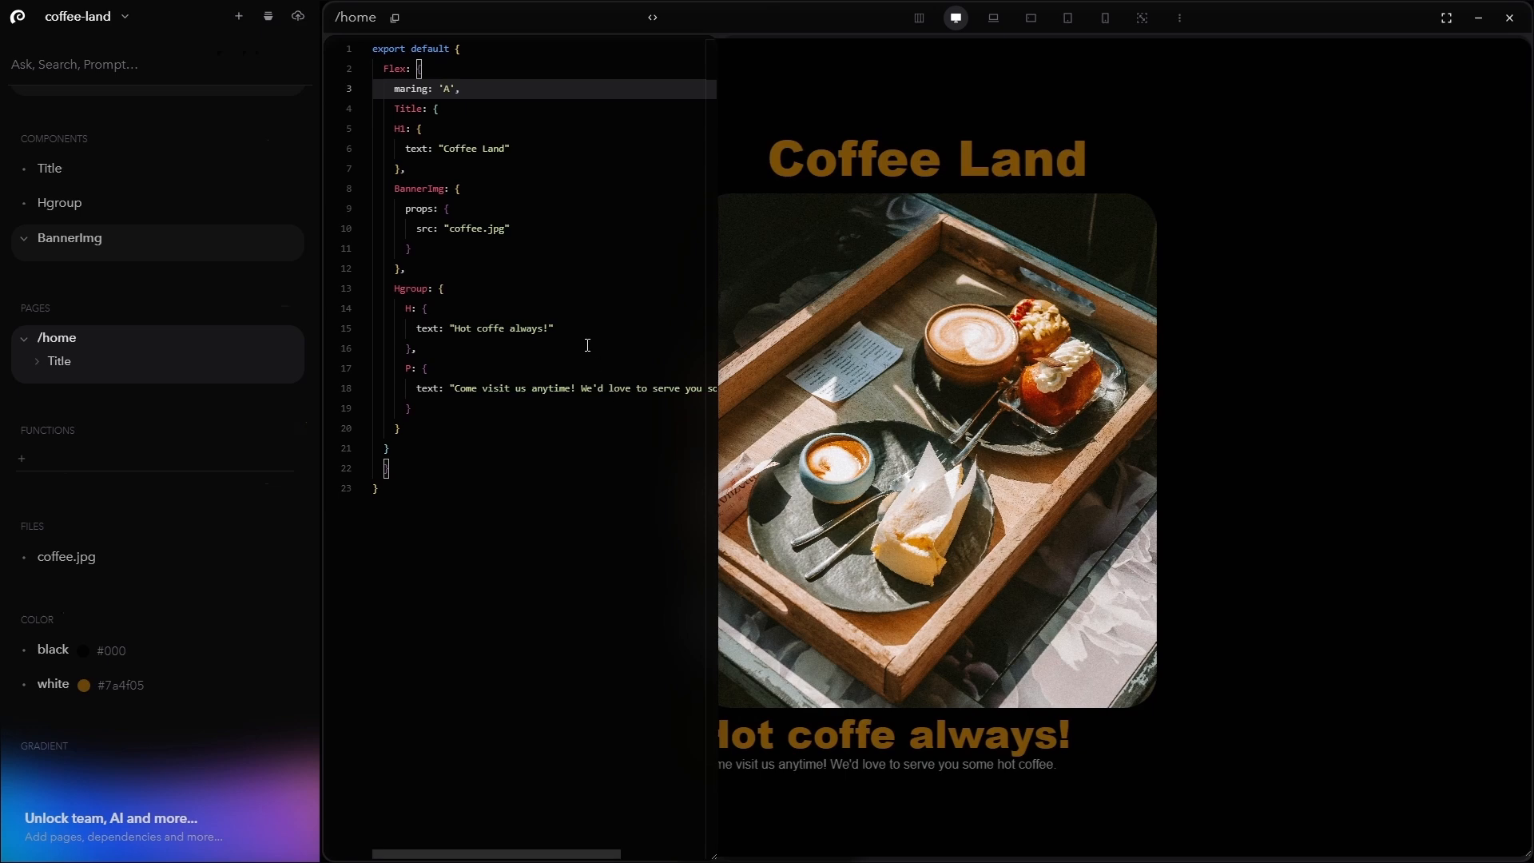
# Check the Flex block's spacing property in the code and switch the /home preview to the mobile size
pyautogui.click(542, 270)
pyautogui.doubleClick(445, 89)
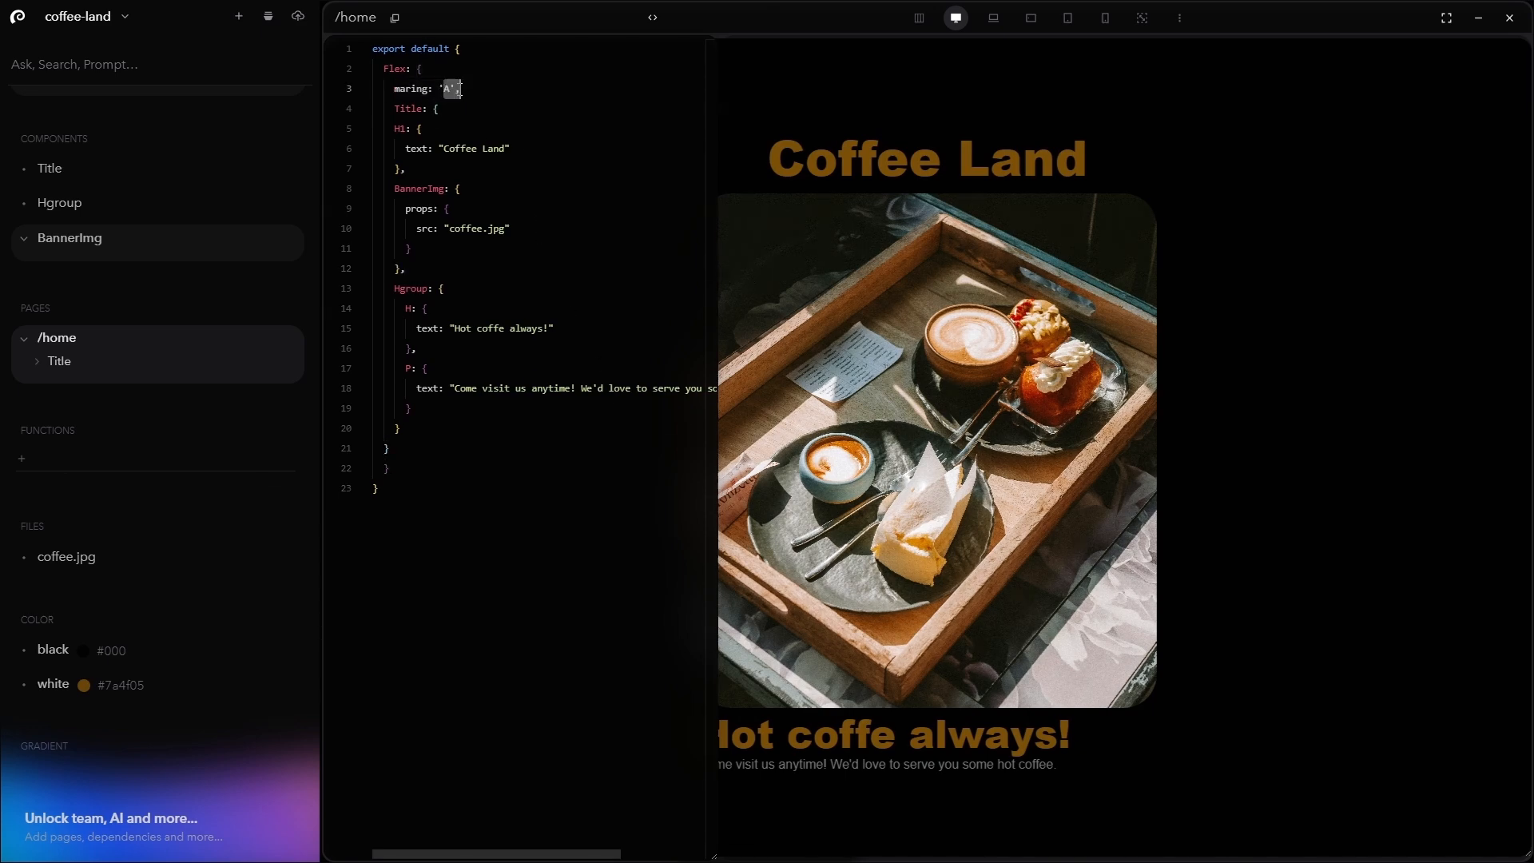
pyautogui.click(537, 148)
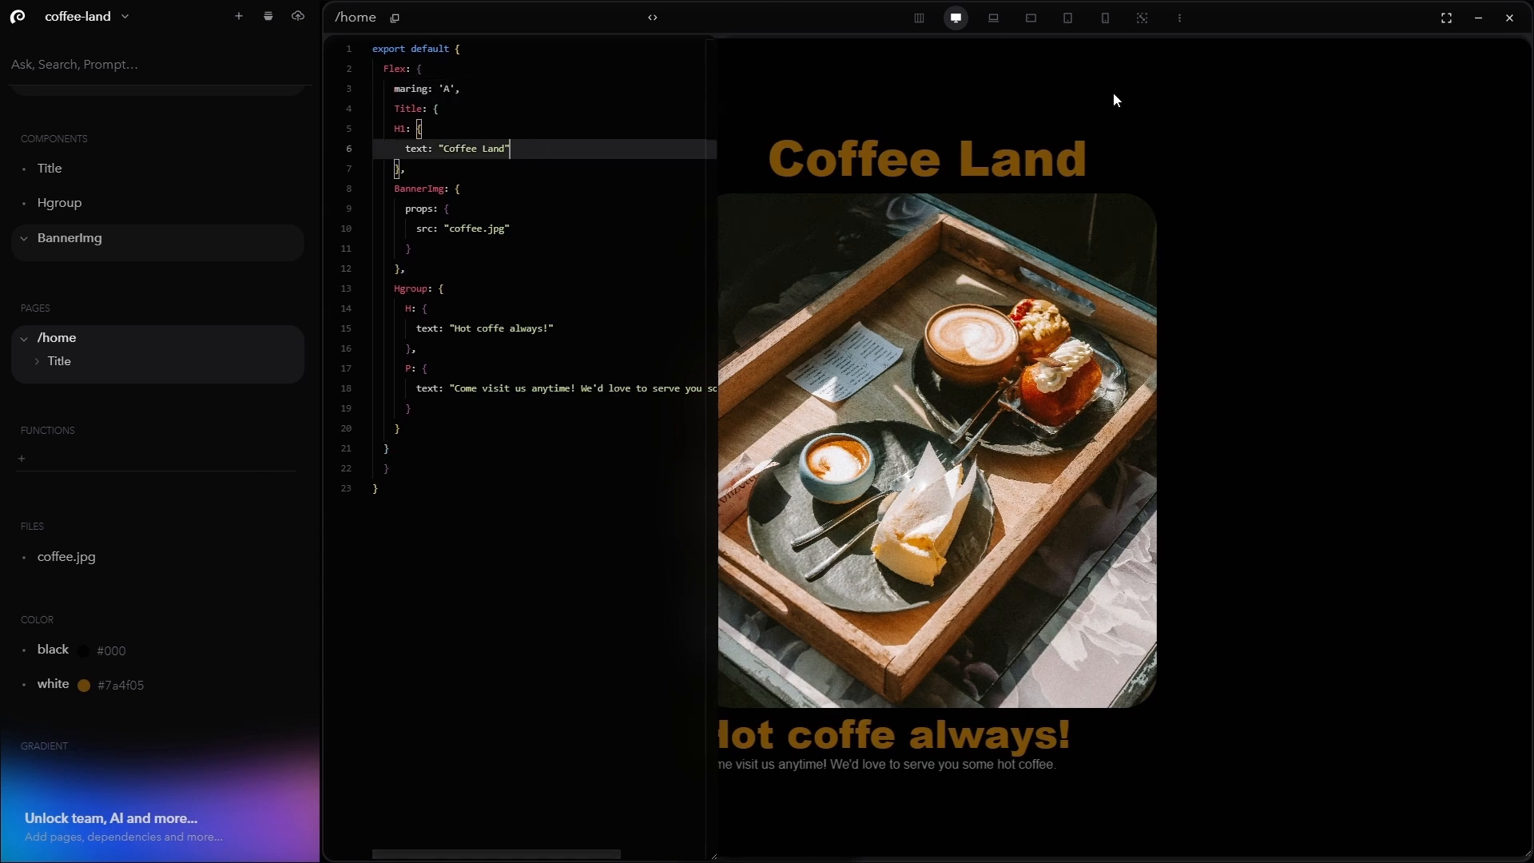
pyautogui.click(1106, 18)
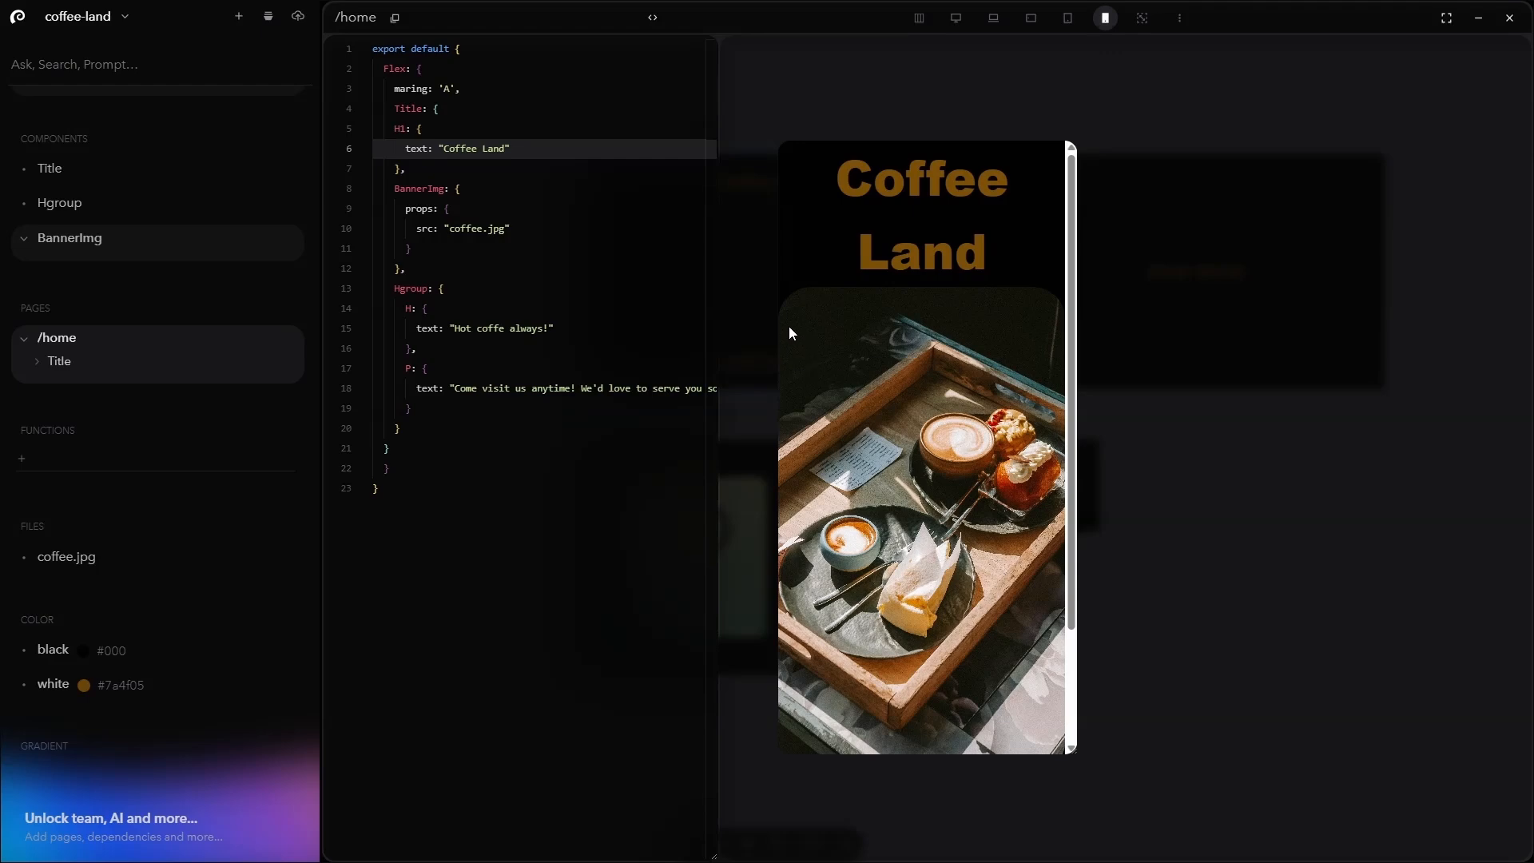
# Correct the misspelled property name on the first line inside the Flex block to margin
pyautogui.press('Up')
pyautogui.press('Up')
pyautogui.press('Up')
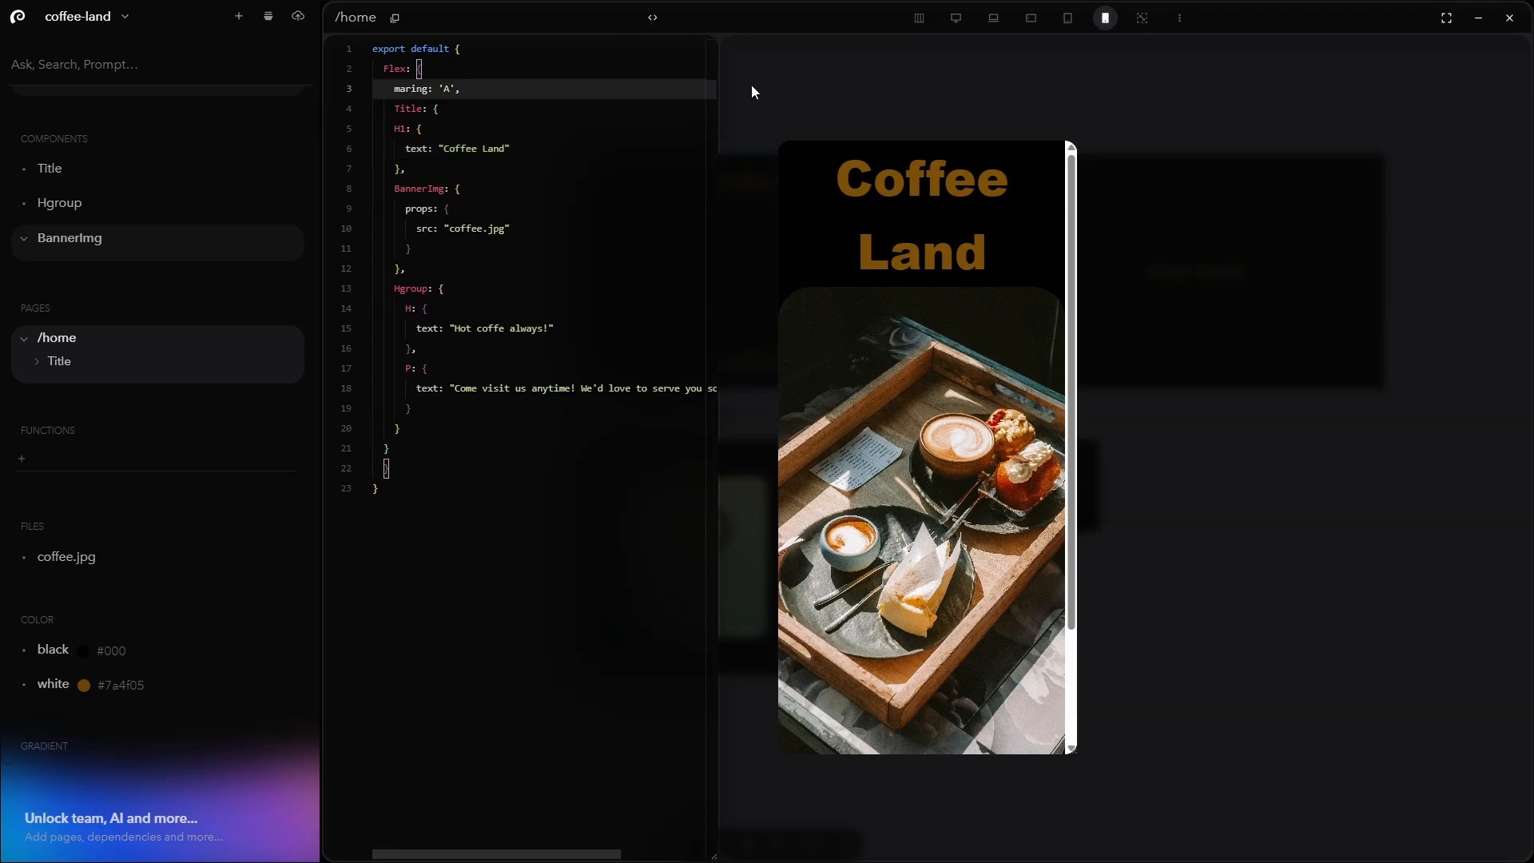
pyautogui.doubleClick(412, 89)
pyautogui.write('g')
pyautogui.press('BackSpace')
pyautogui.click(534, 110)
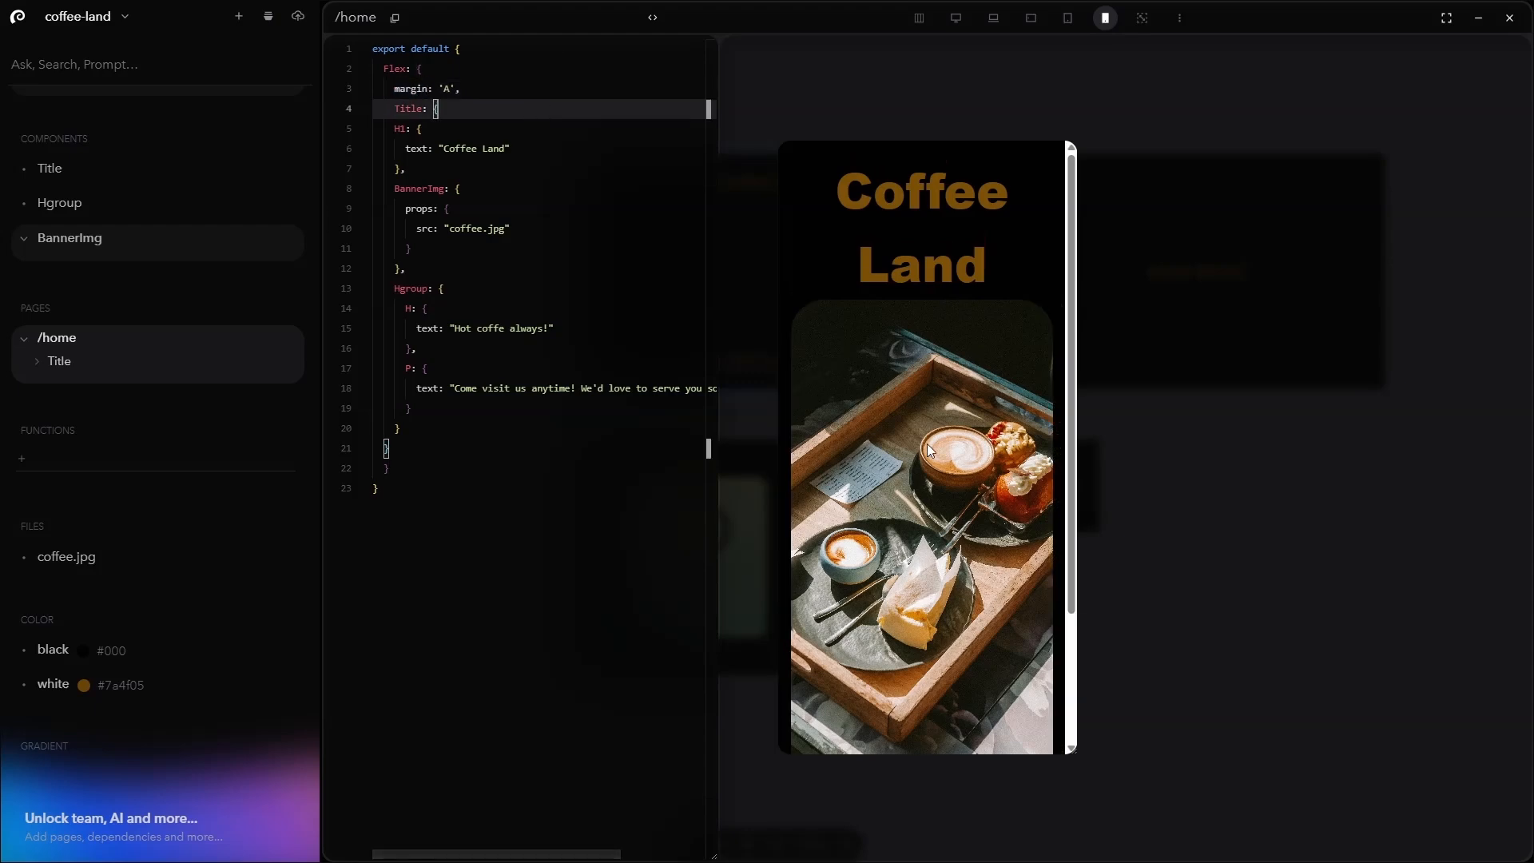
# Examine the whole /home page in the mobile preview and return the preview to the desktop size
pyautogui.scroll(-3, 1020, 345)
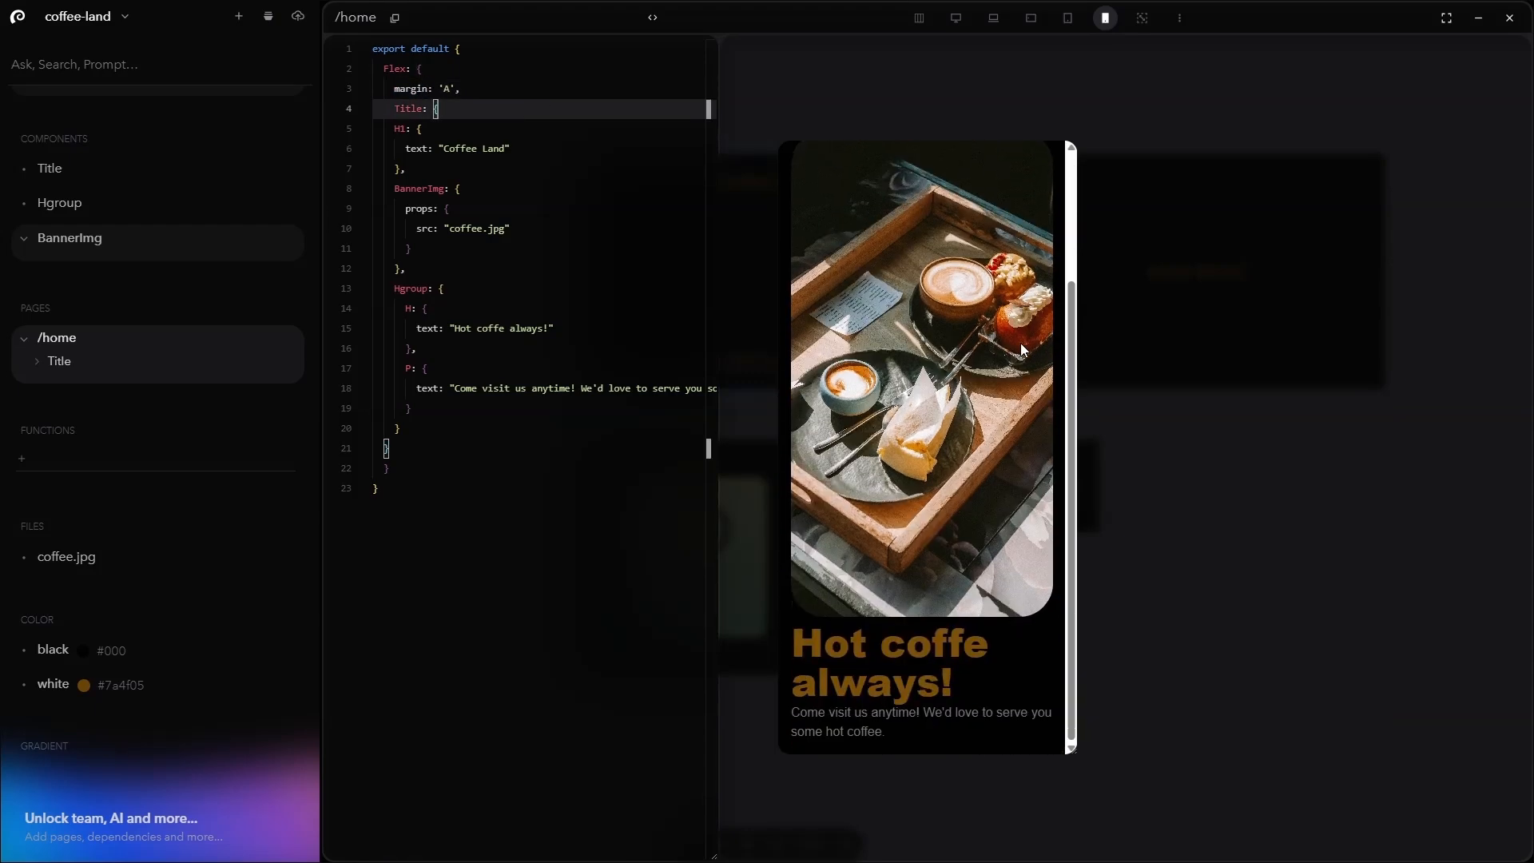
pyautogui.scroll(5, 929, 537)
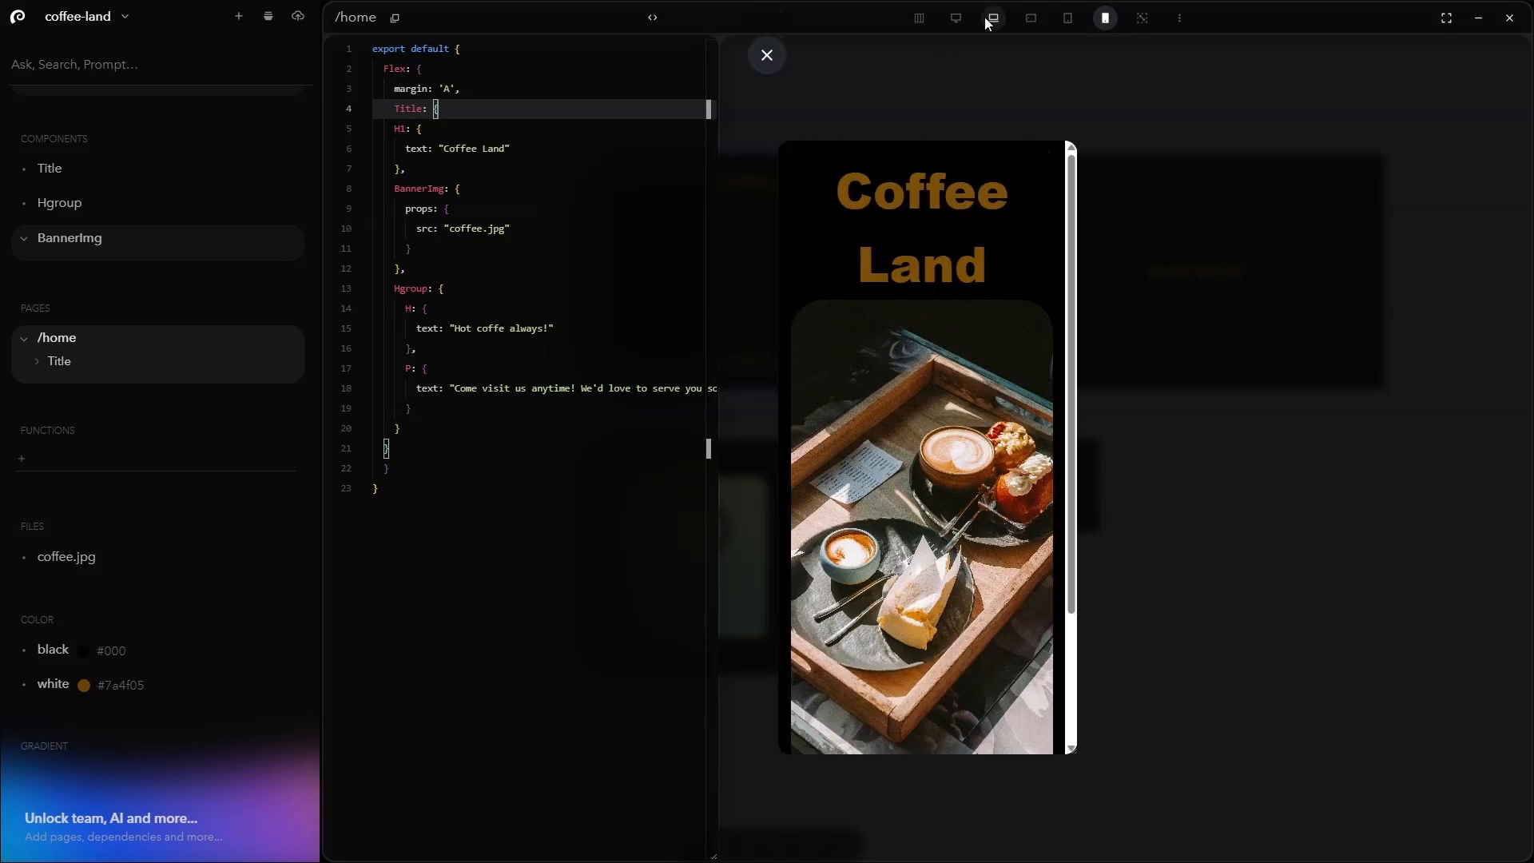
pyautogui.click(955, 17)
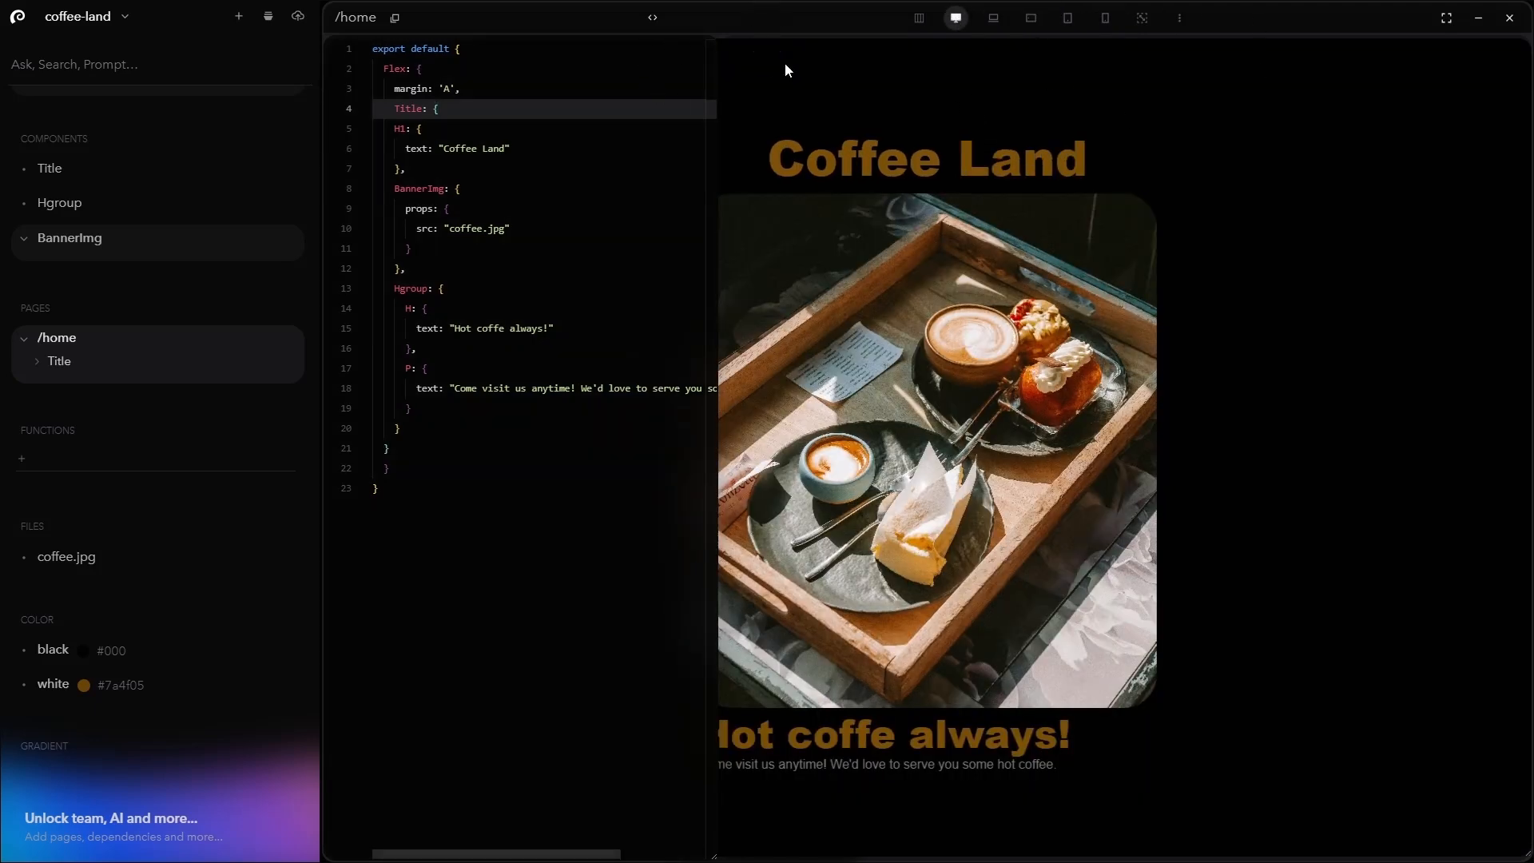
pyautogui.click(1174, 400)
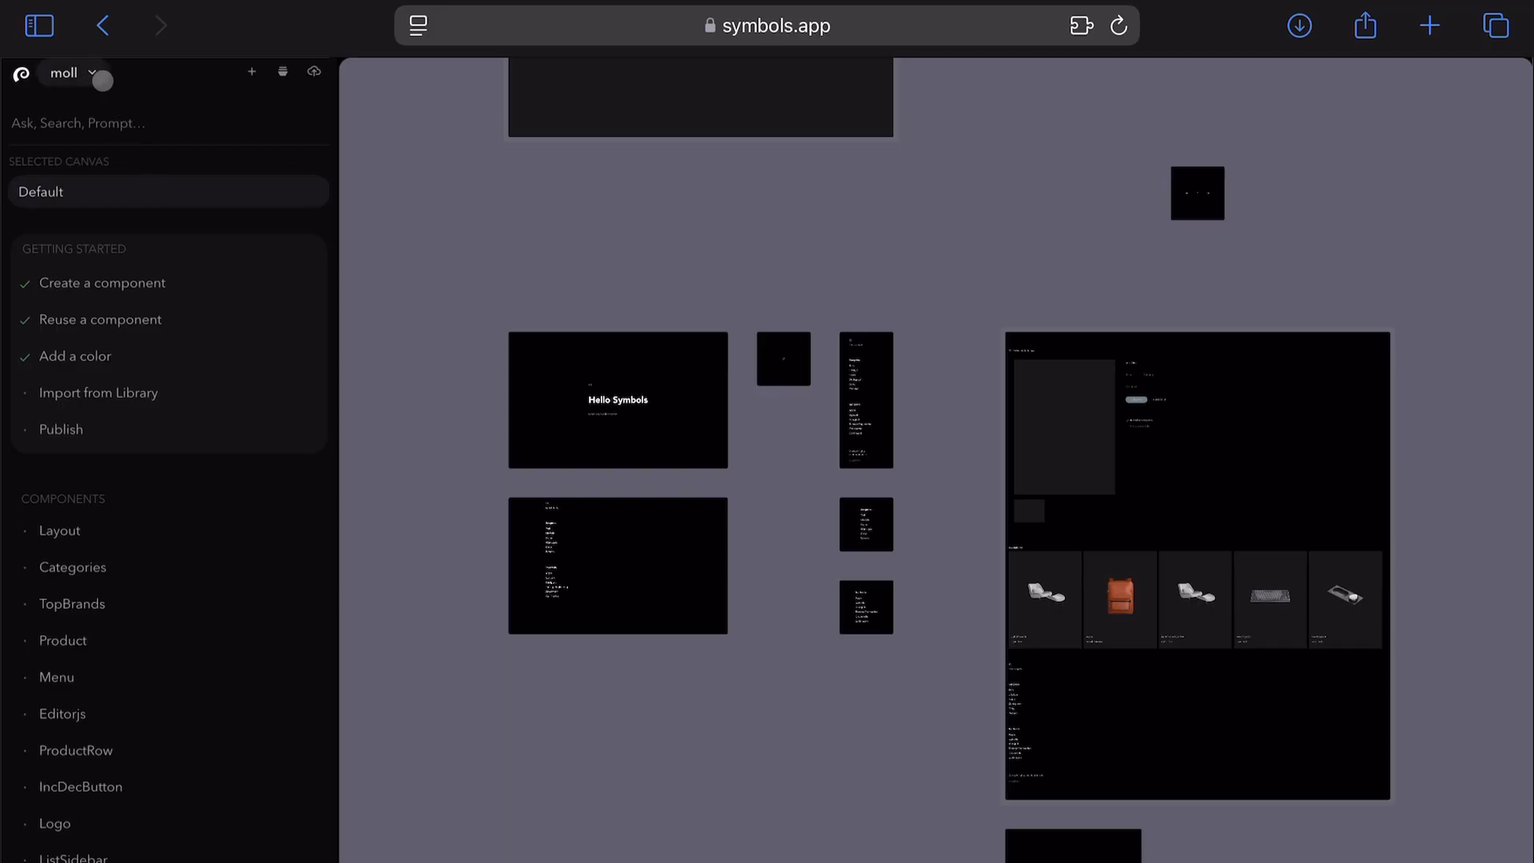
# Open the moll project's site in a new tab and look through its product page
pyautogui.click(100, 77)
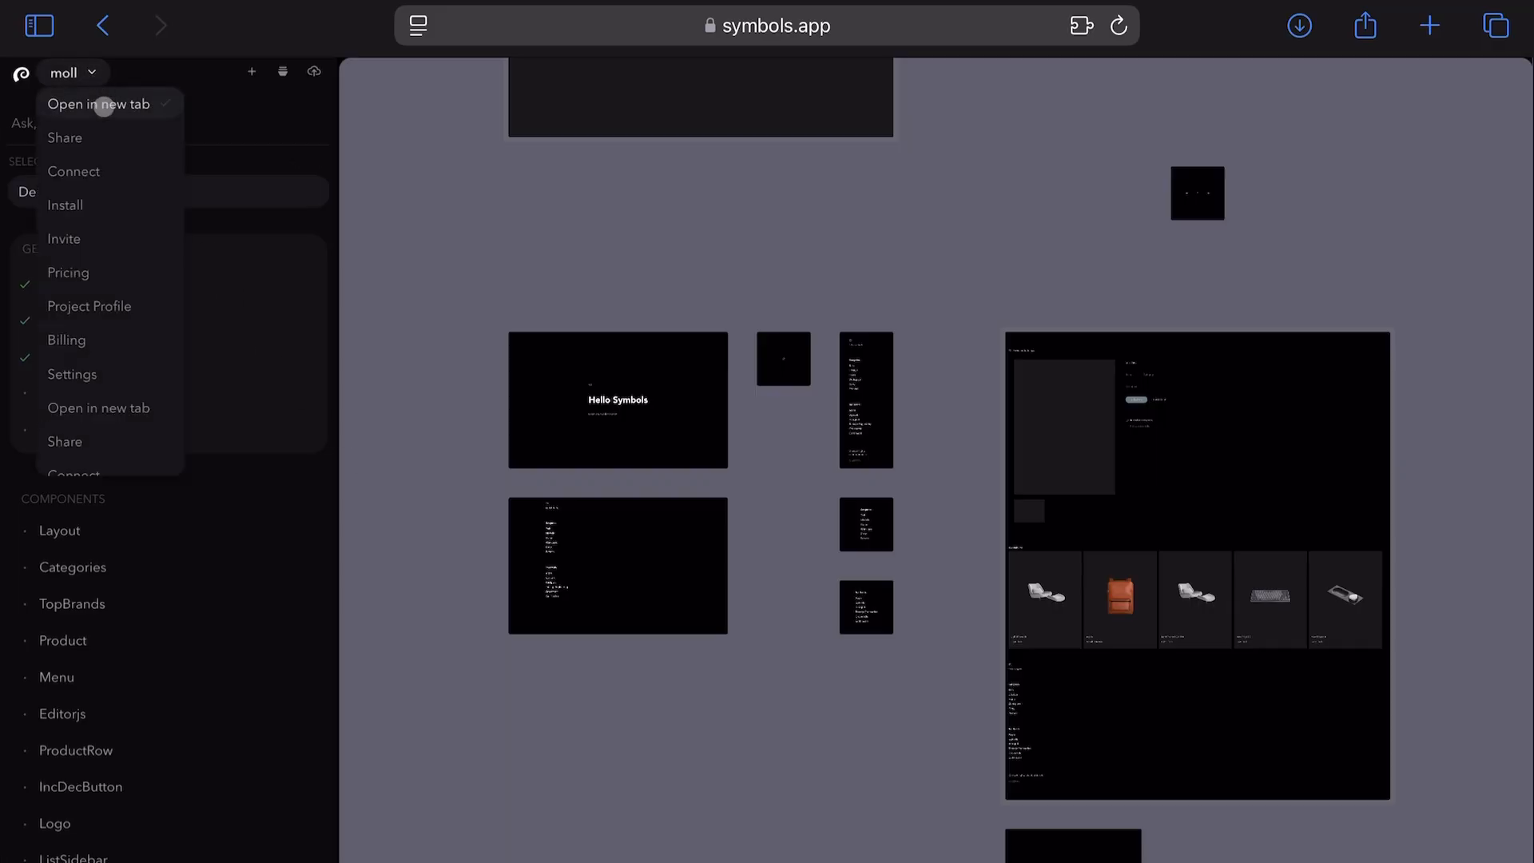
pyautogui.click(104, 107)
pyautogui.moveTo(924, 496)
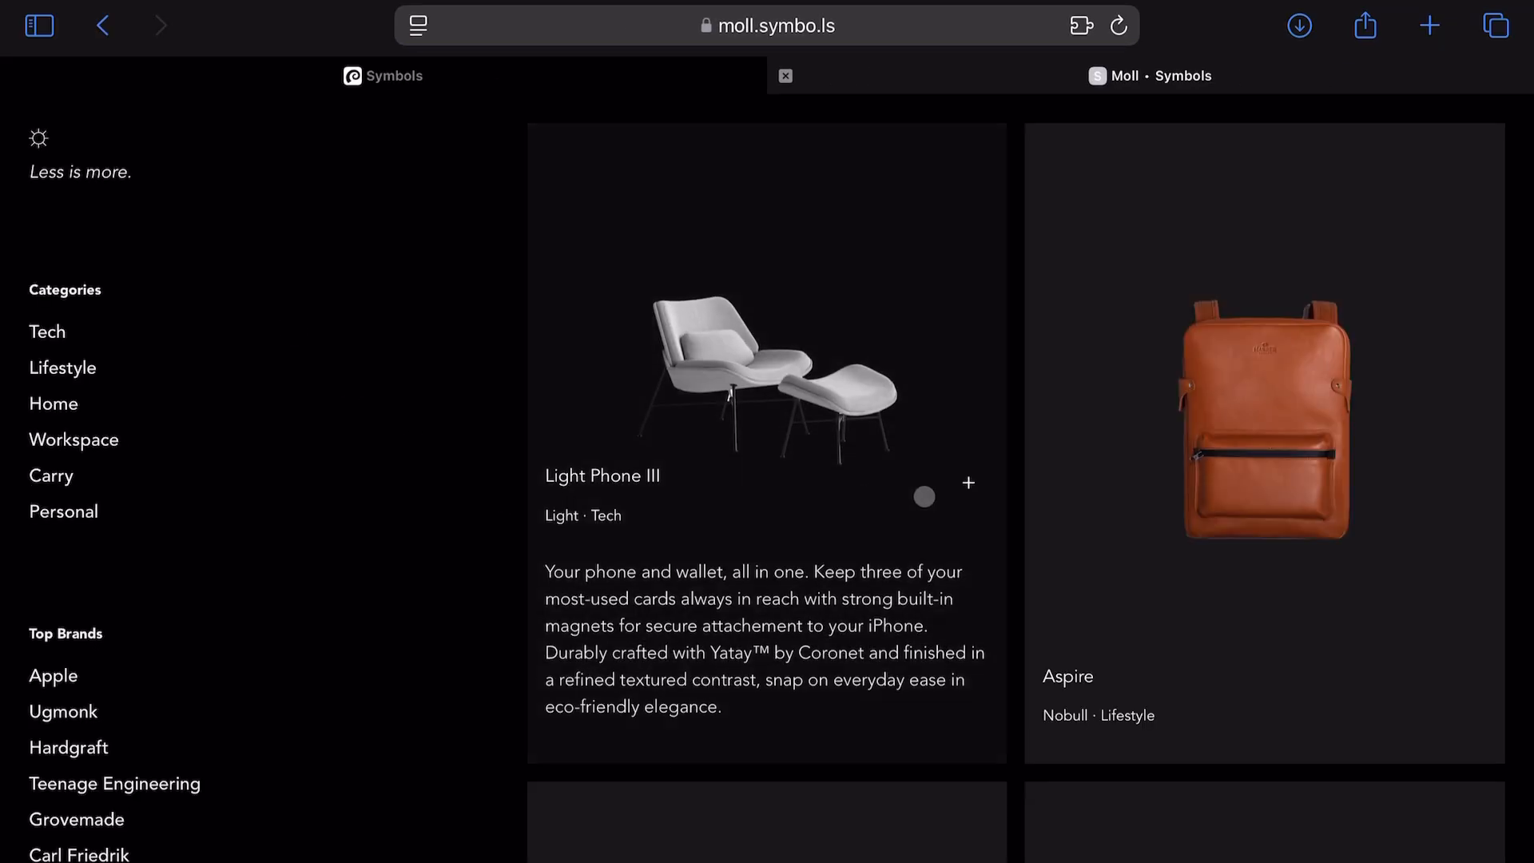
pyautogui.scroll(-6, 1170, 589)
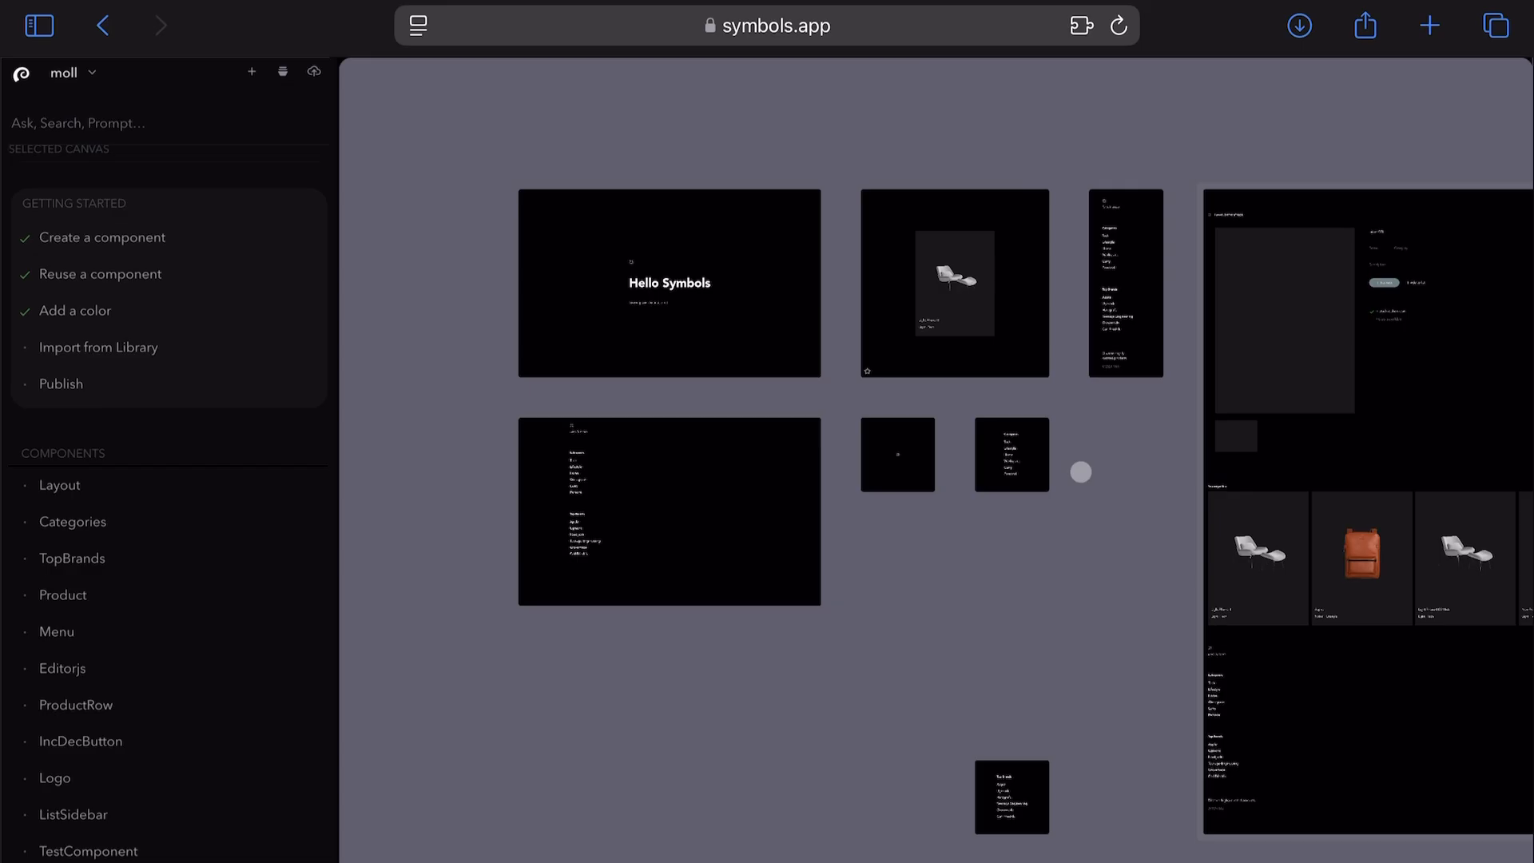
# Open the moll project's Product component on its own in a new tab from the canvas
pyautogui.click(990, 334)
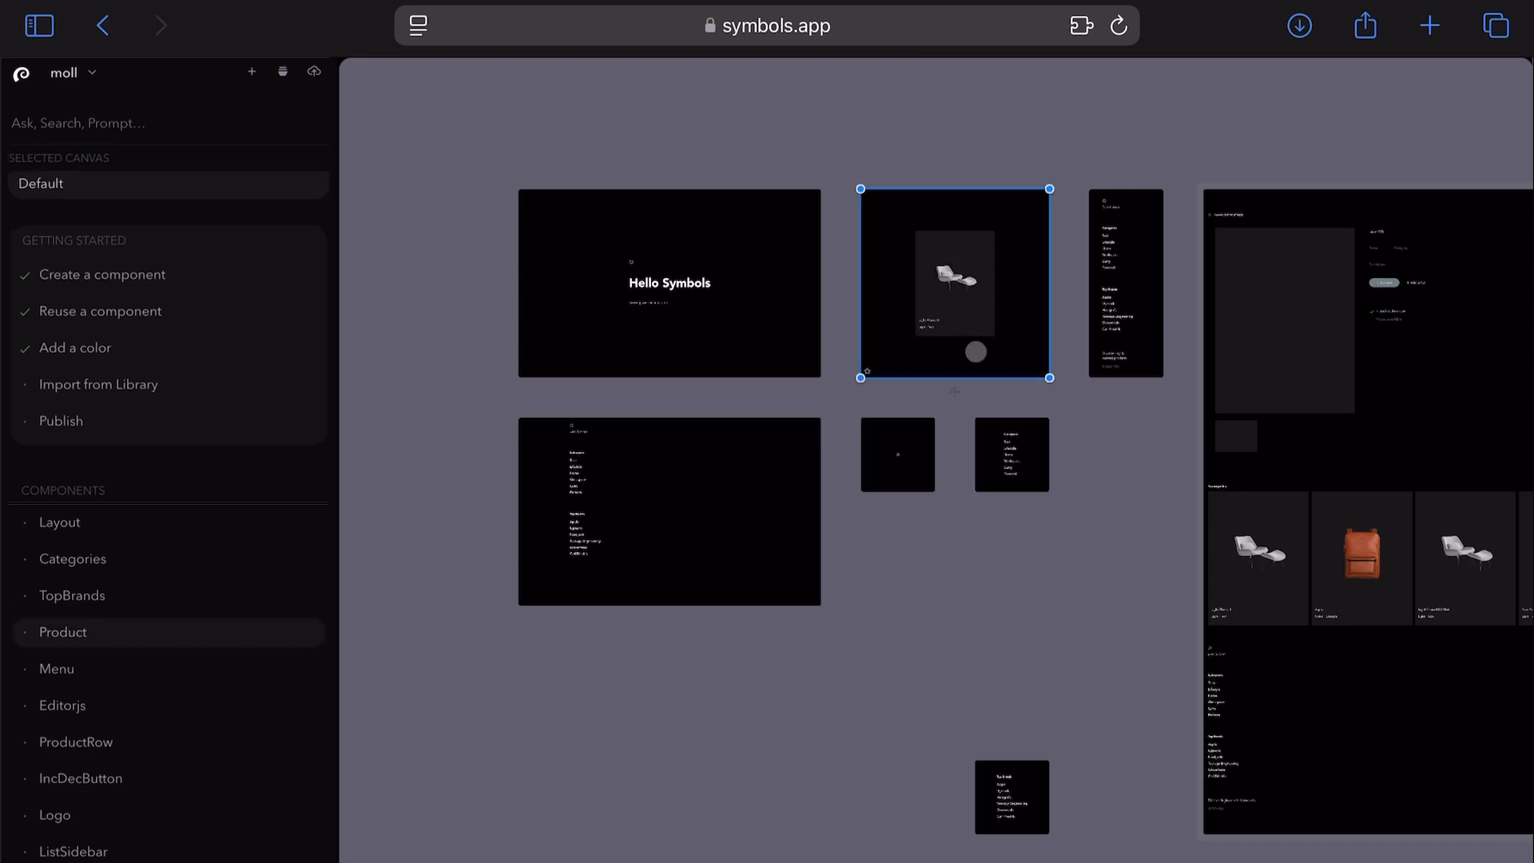
pyautogui.rightClick(976, 351)
pyautogui.click(996, 417)
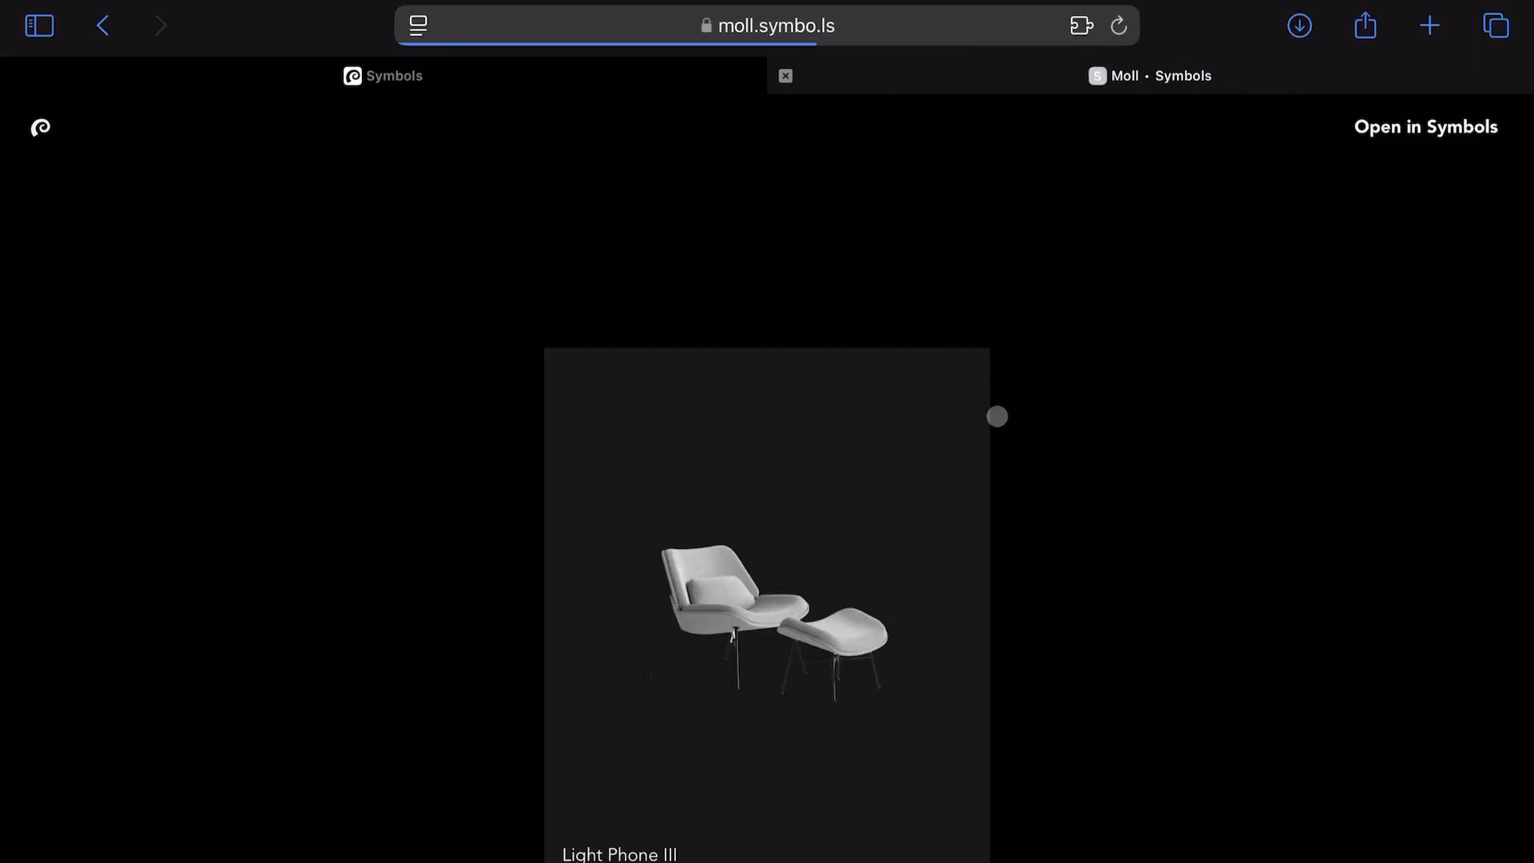